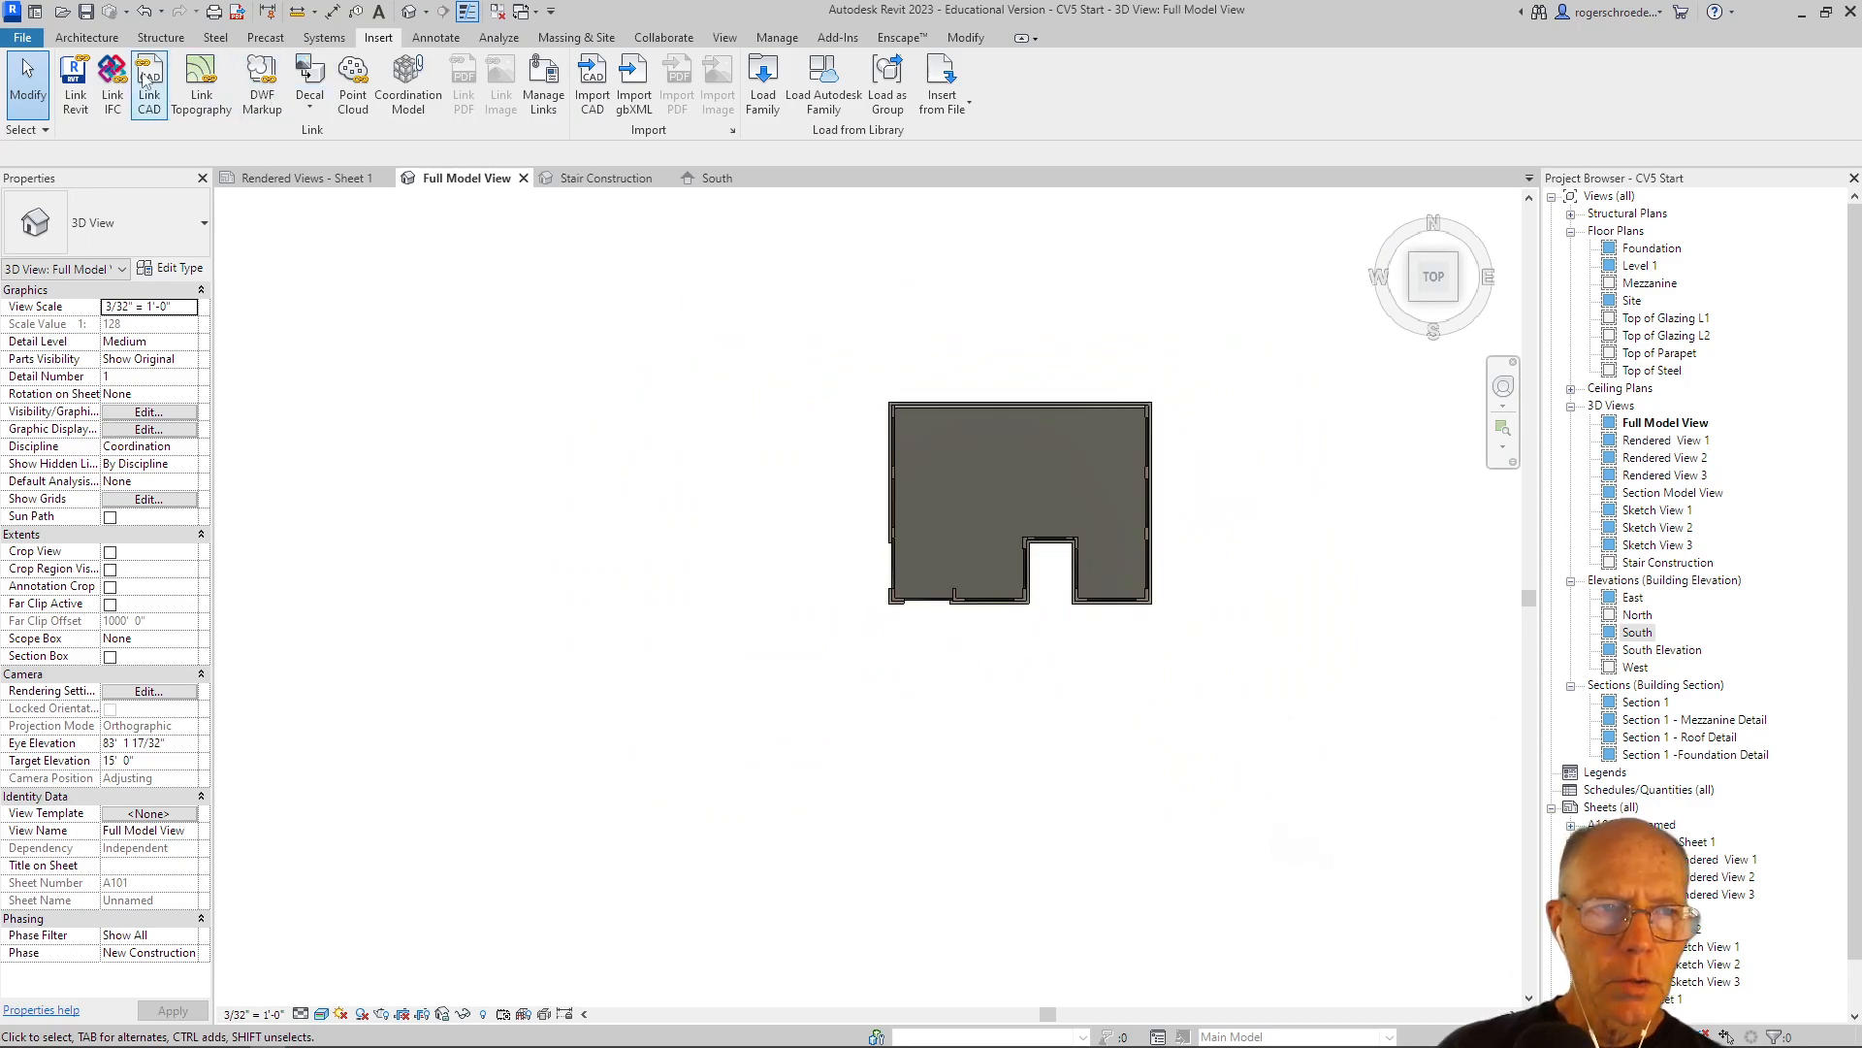
# Start a new floor on Level 1 and duplicate the Generic - 12" floor type under the name Sidewalk.
pyautogui.click(86, 37)
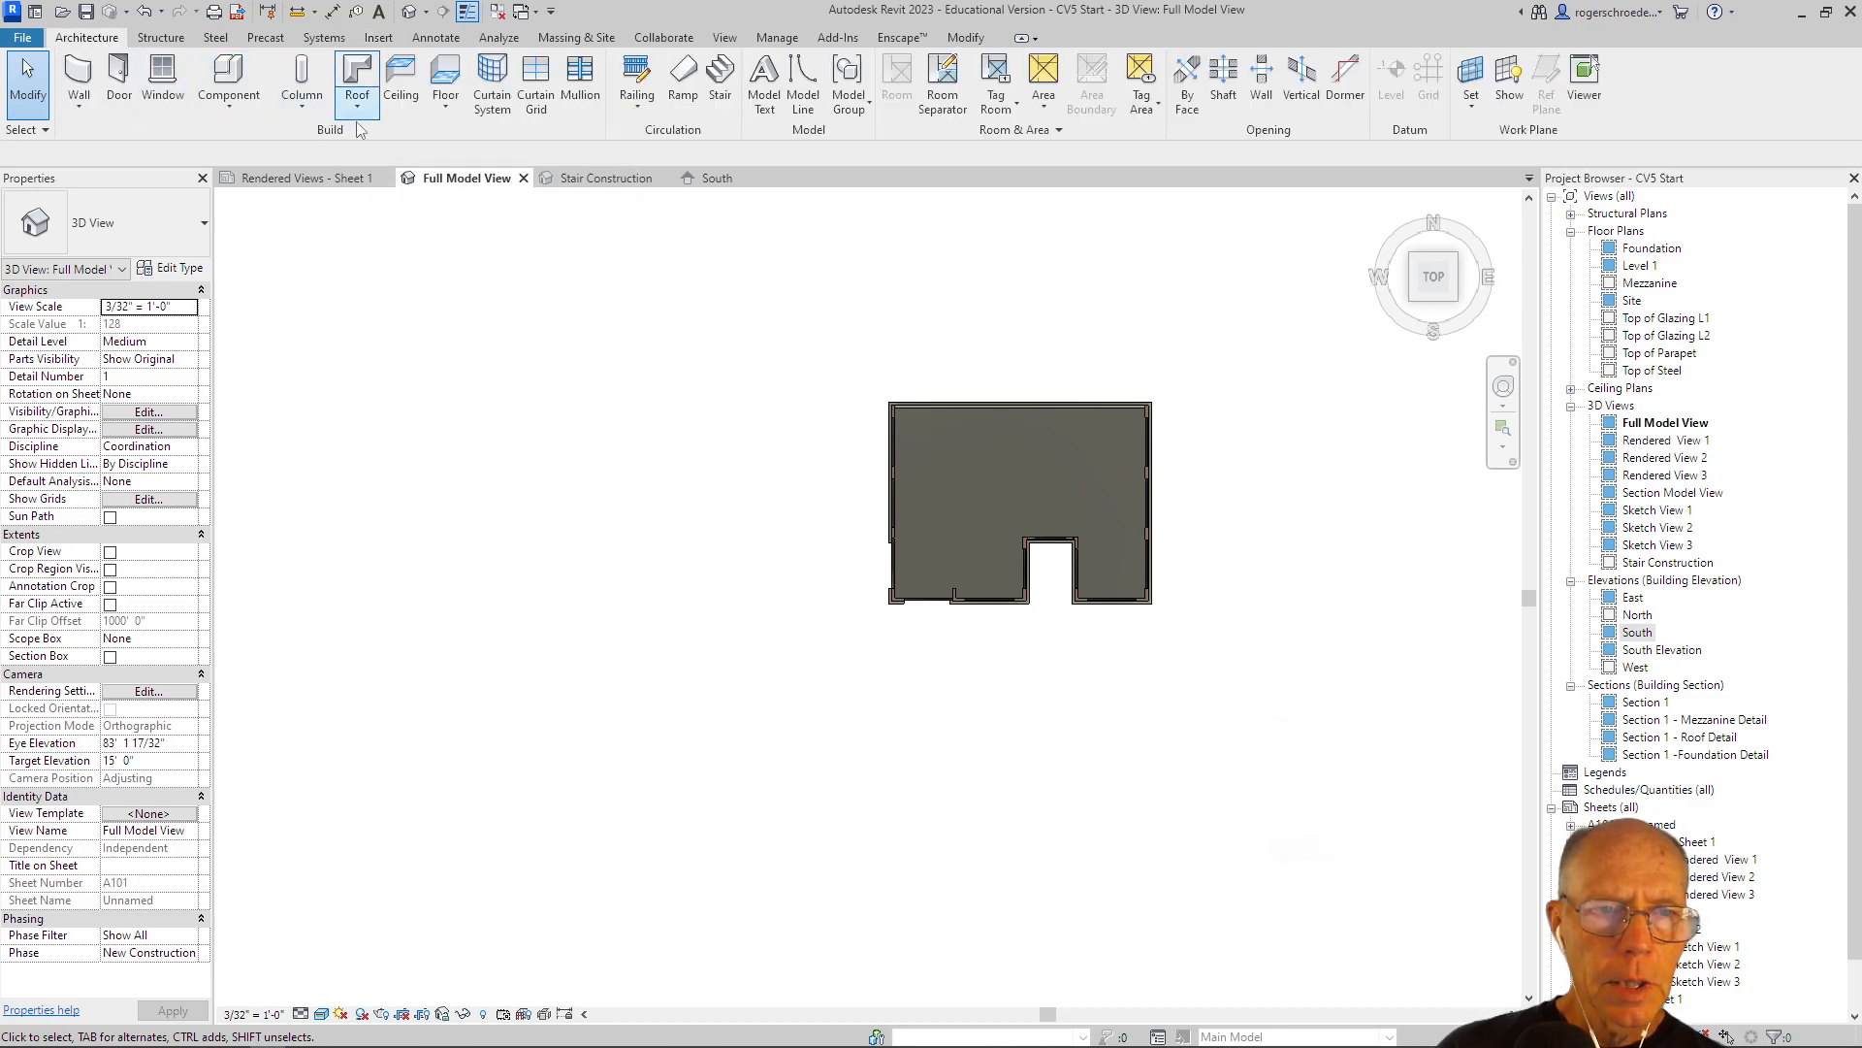
pyautogui.click(445, 103)
pyautogui.click(474, 142)
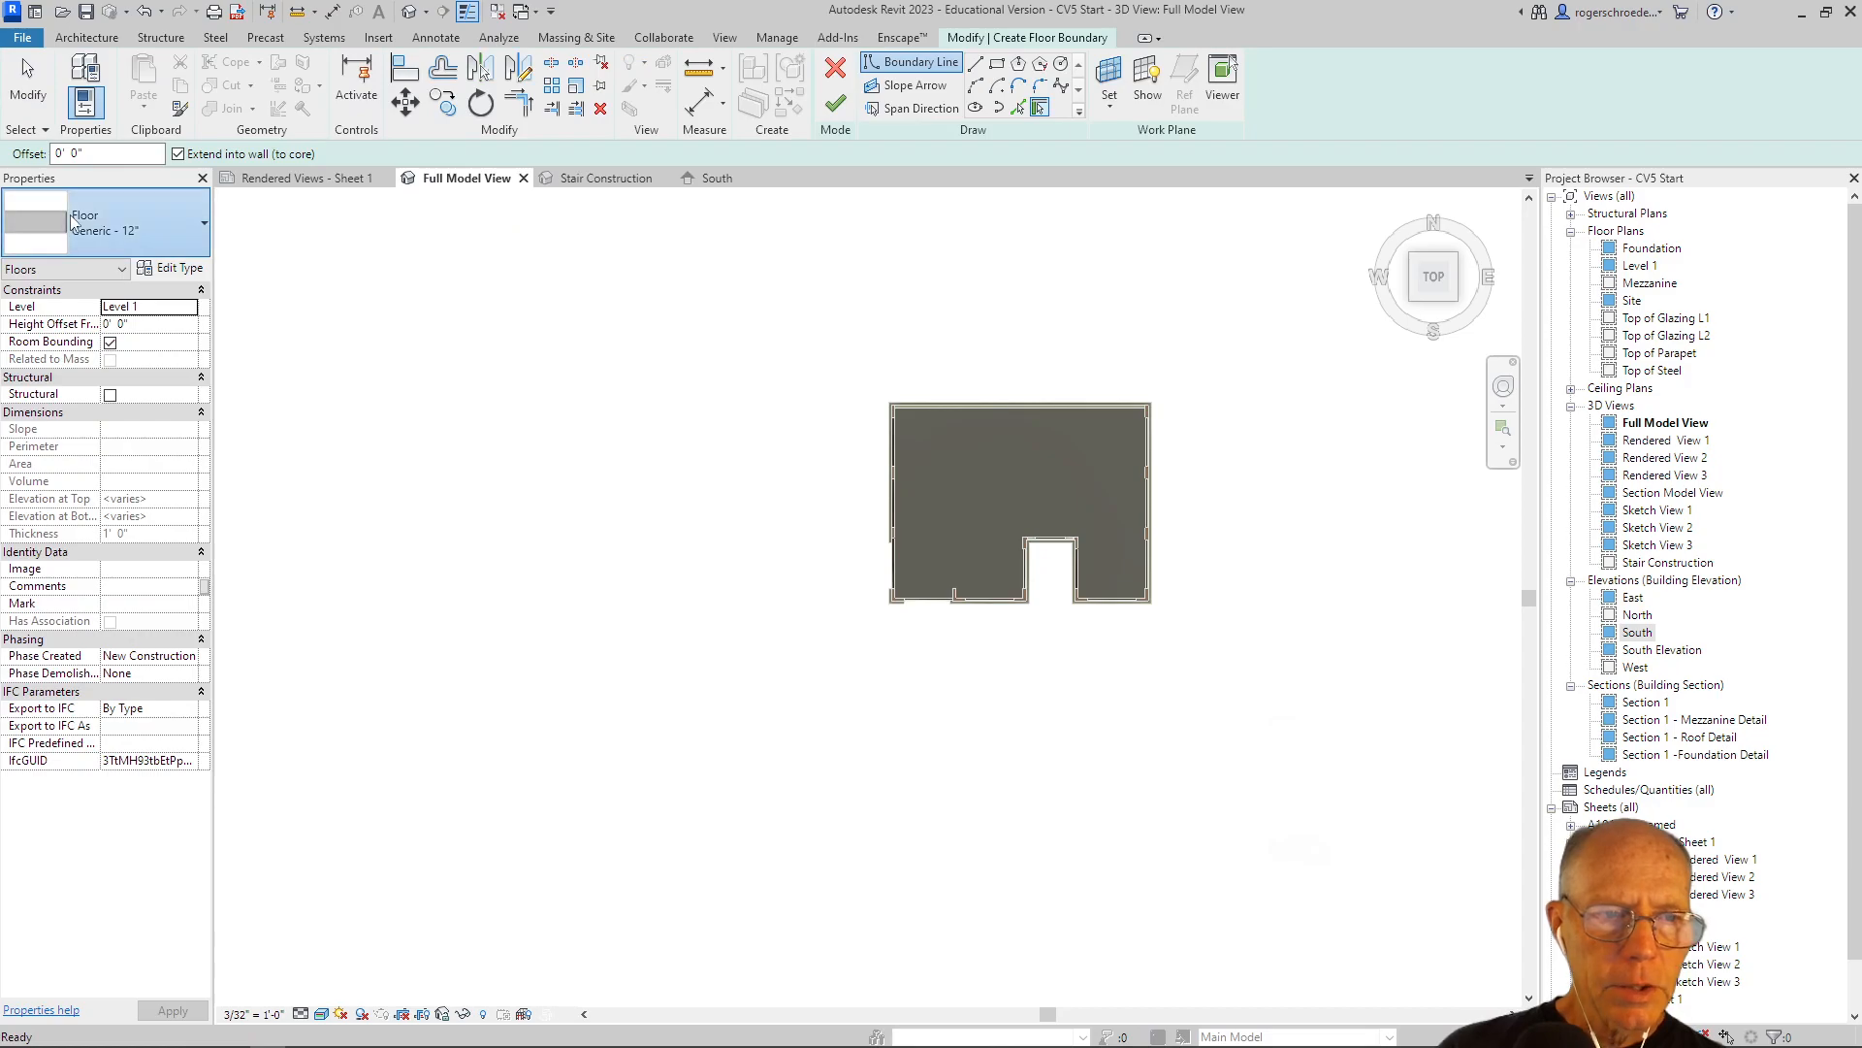
pyautogui.click(73, 224)
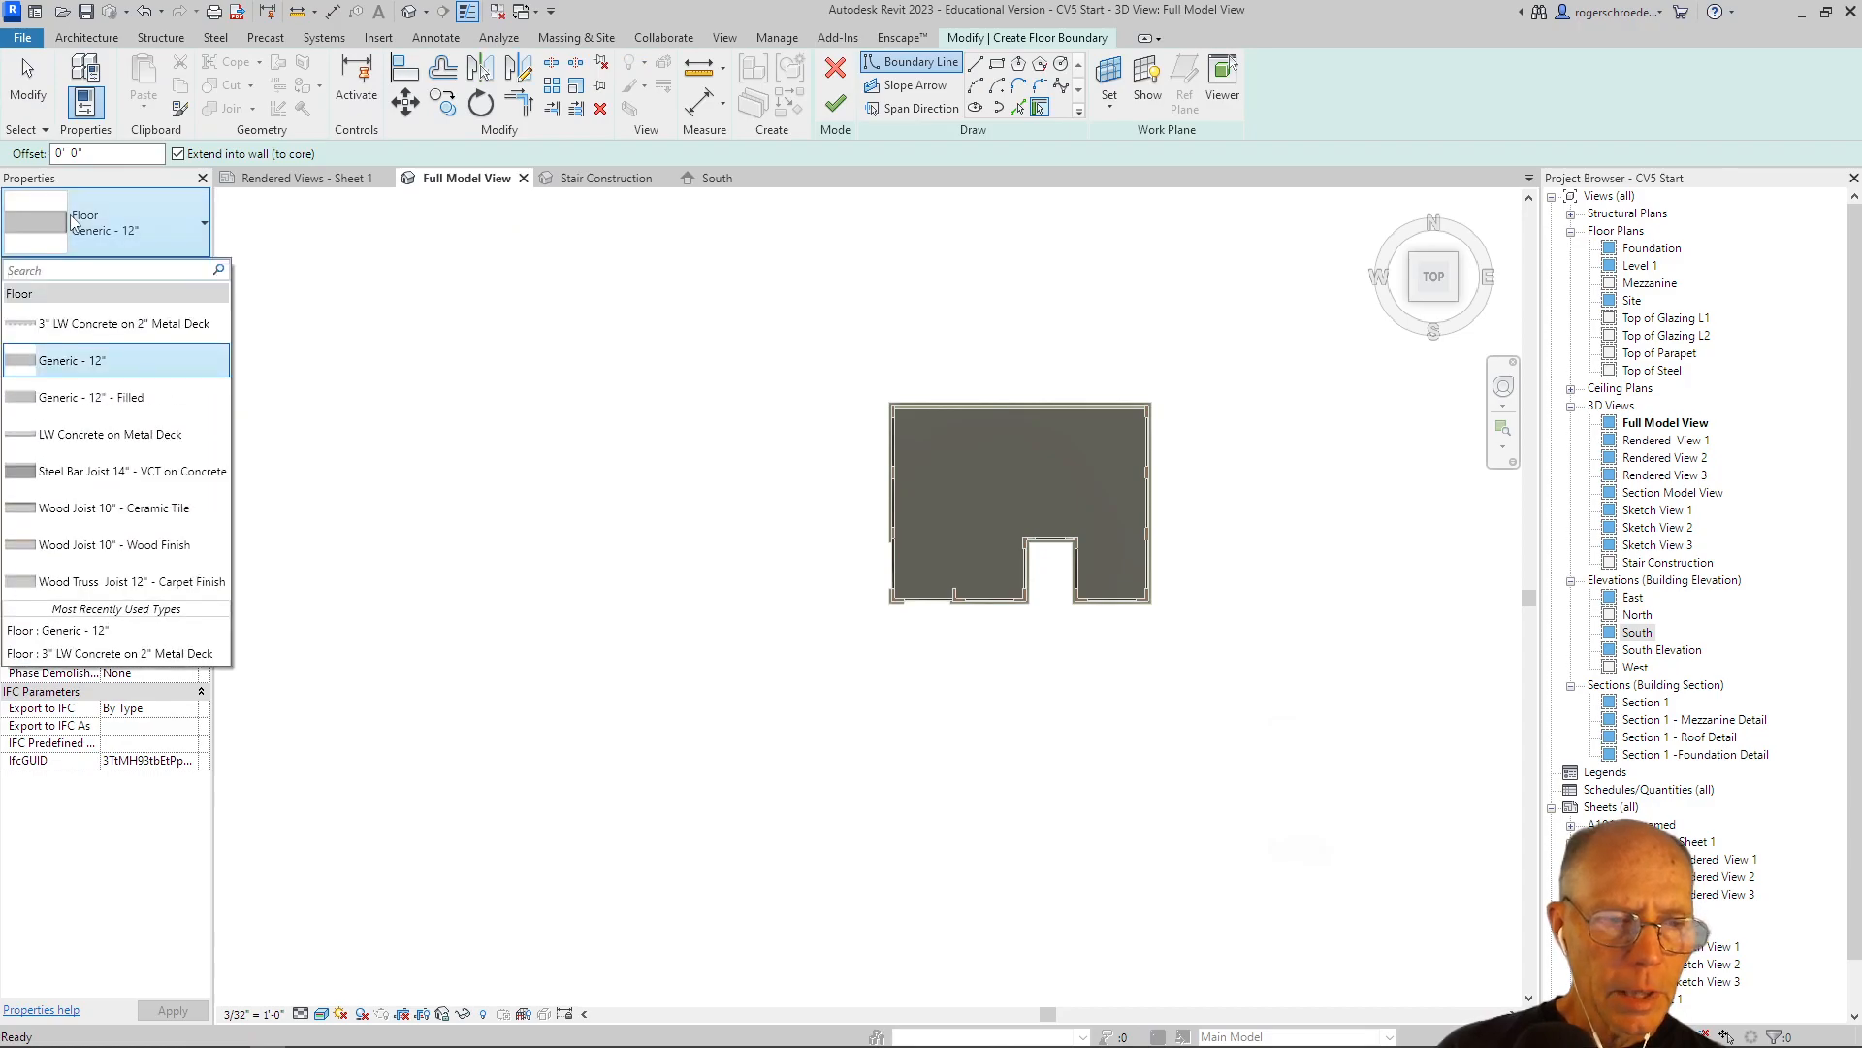
pyautogui.click(149, 240)
pyautogui.click(180, 272)
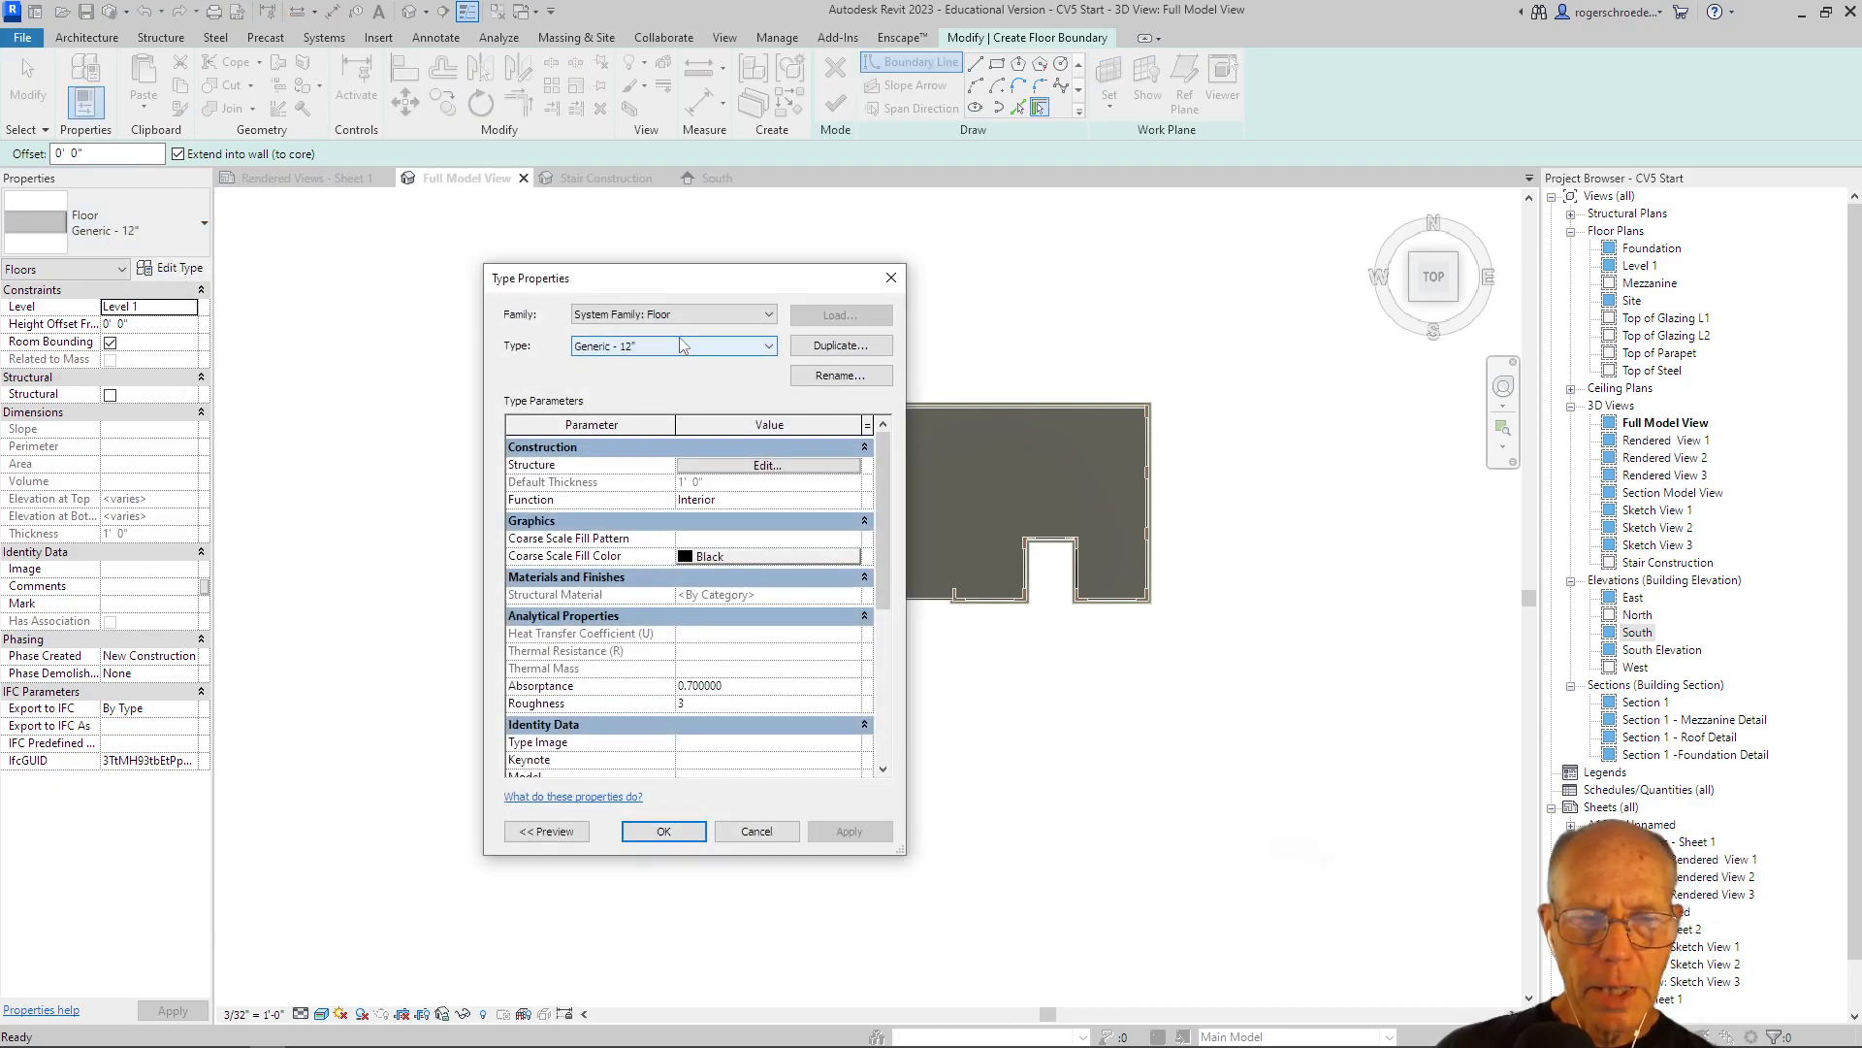
pyautogui.click(840, 345)
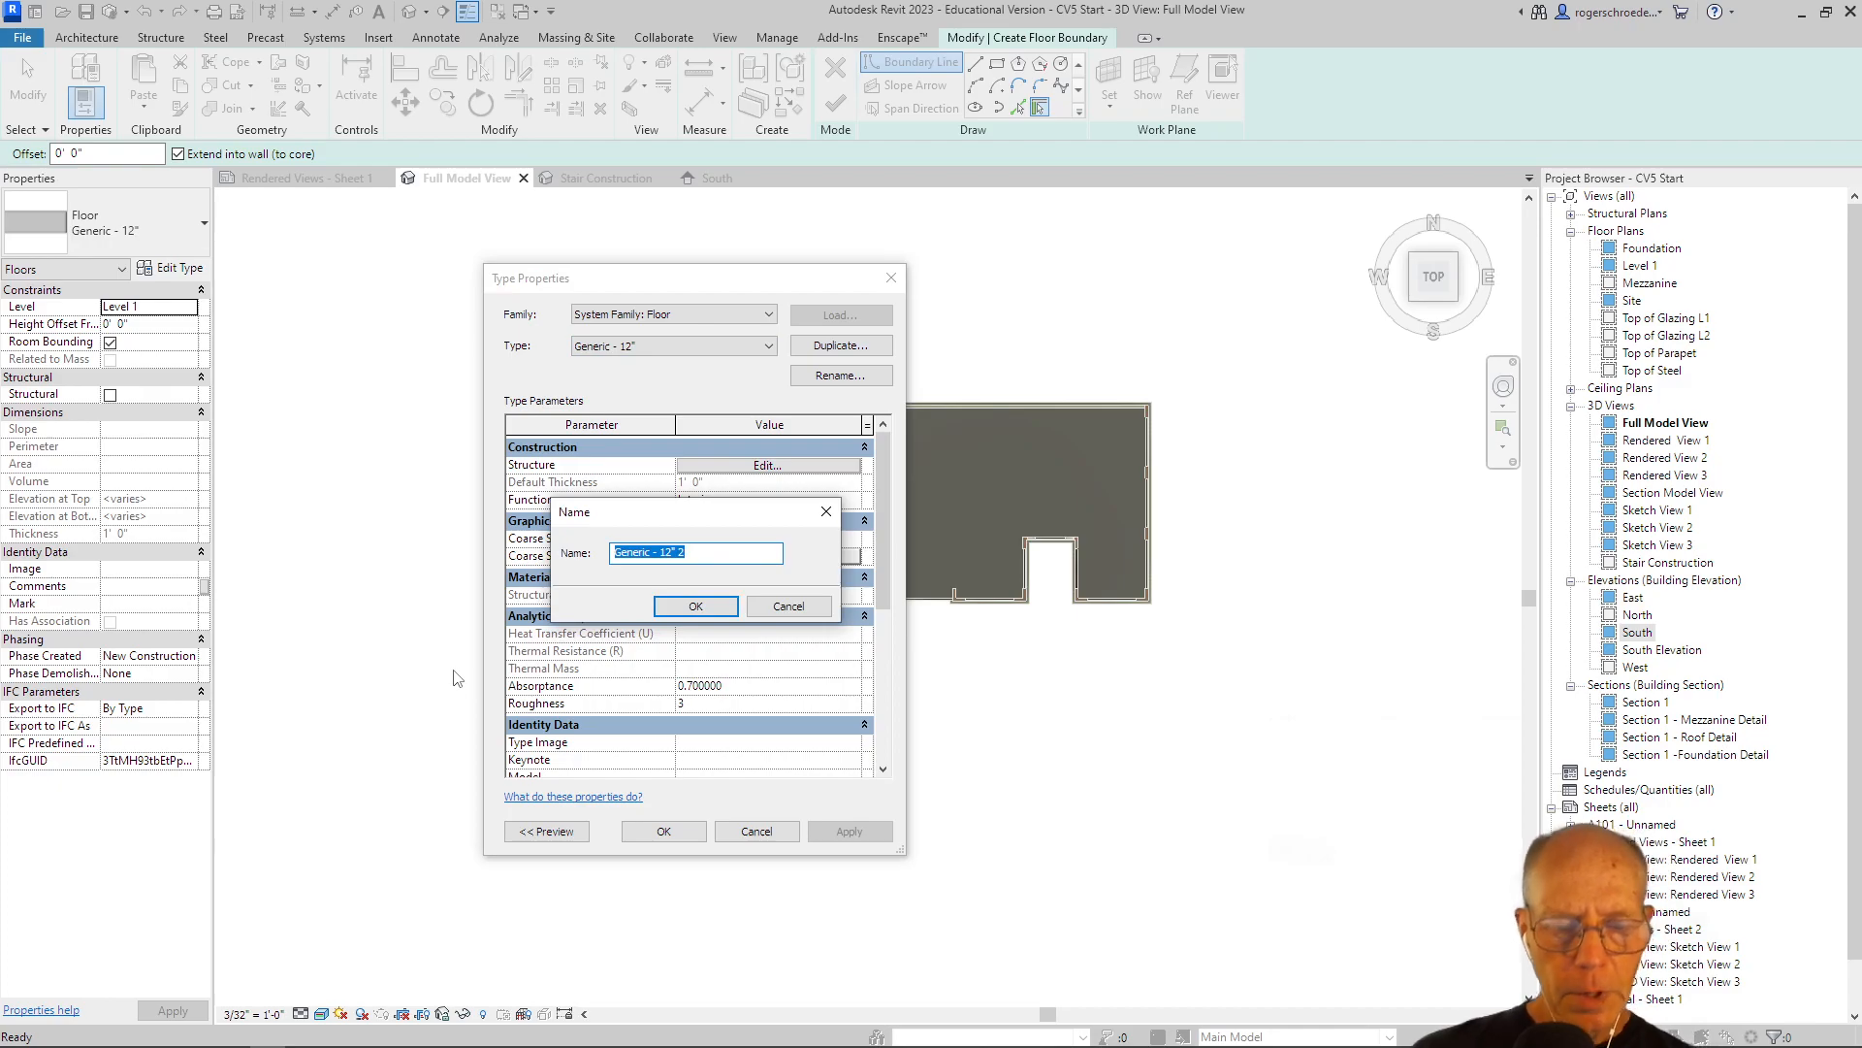
pyautogui.write('Sl')
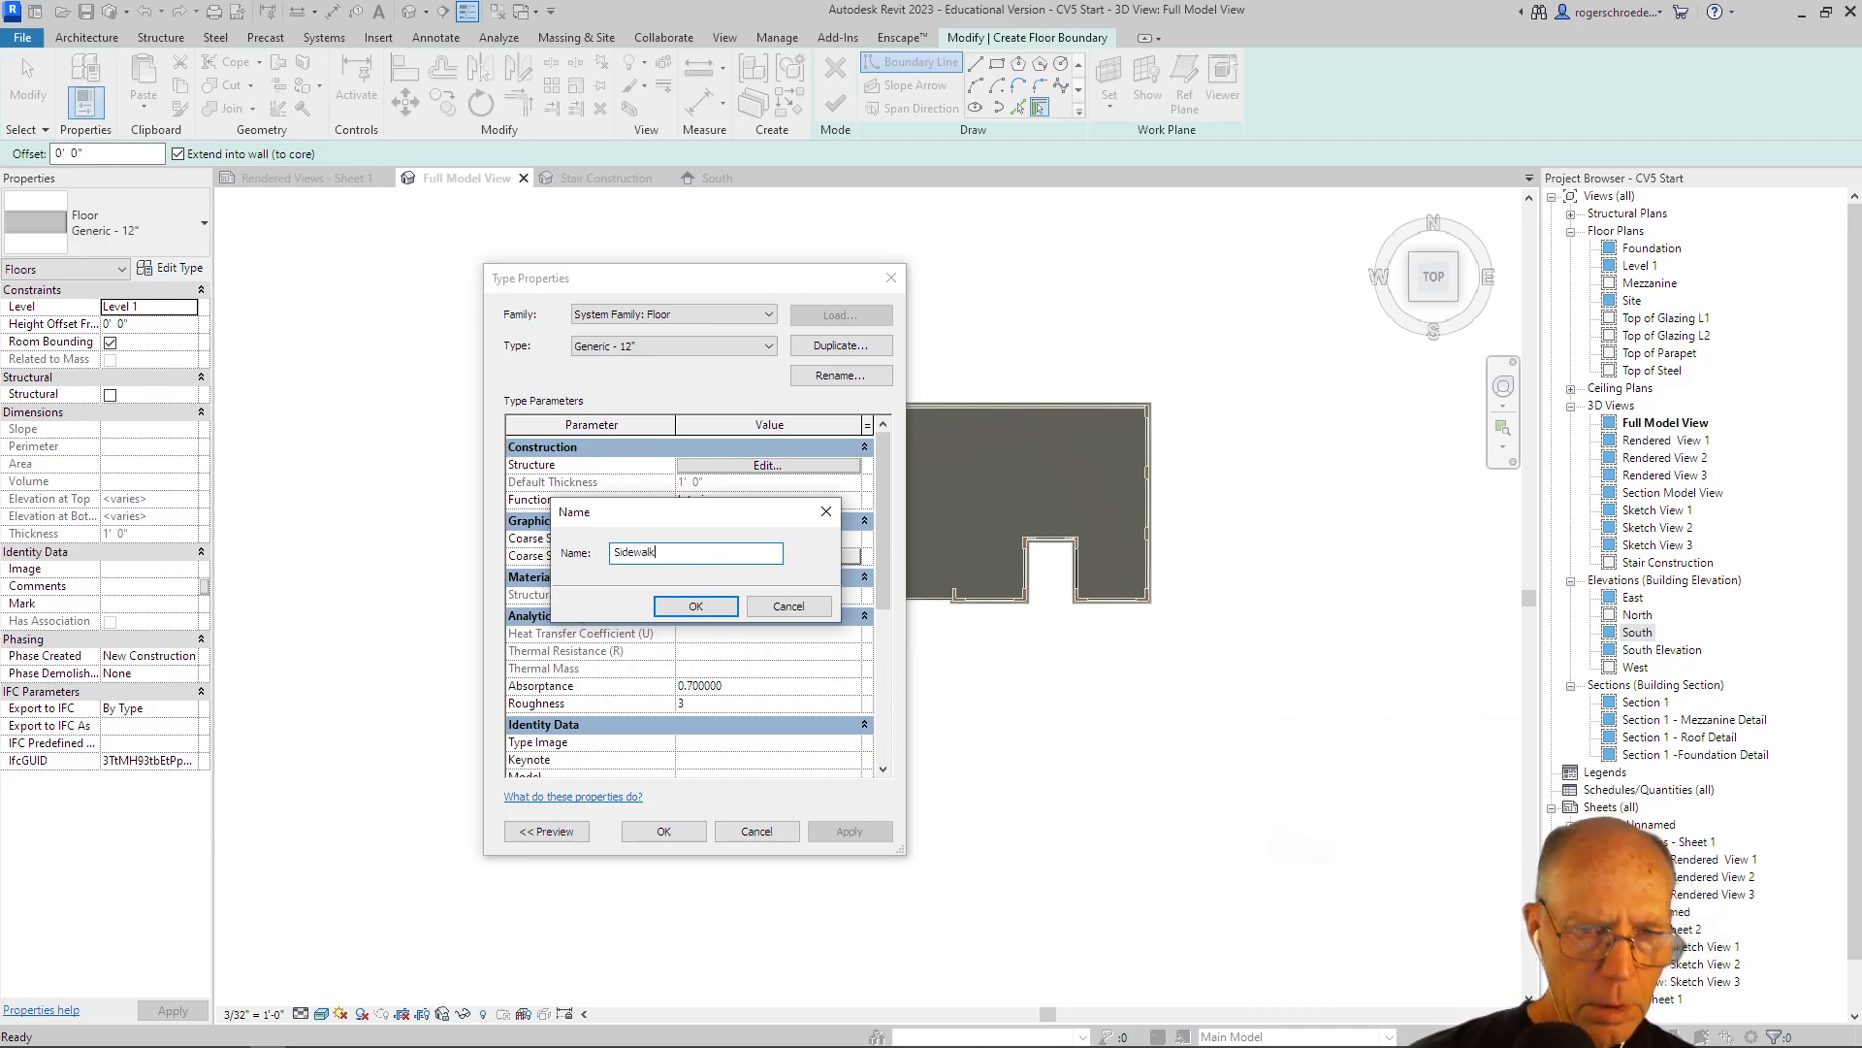
pyautogui.click(673, 602)
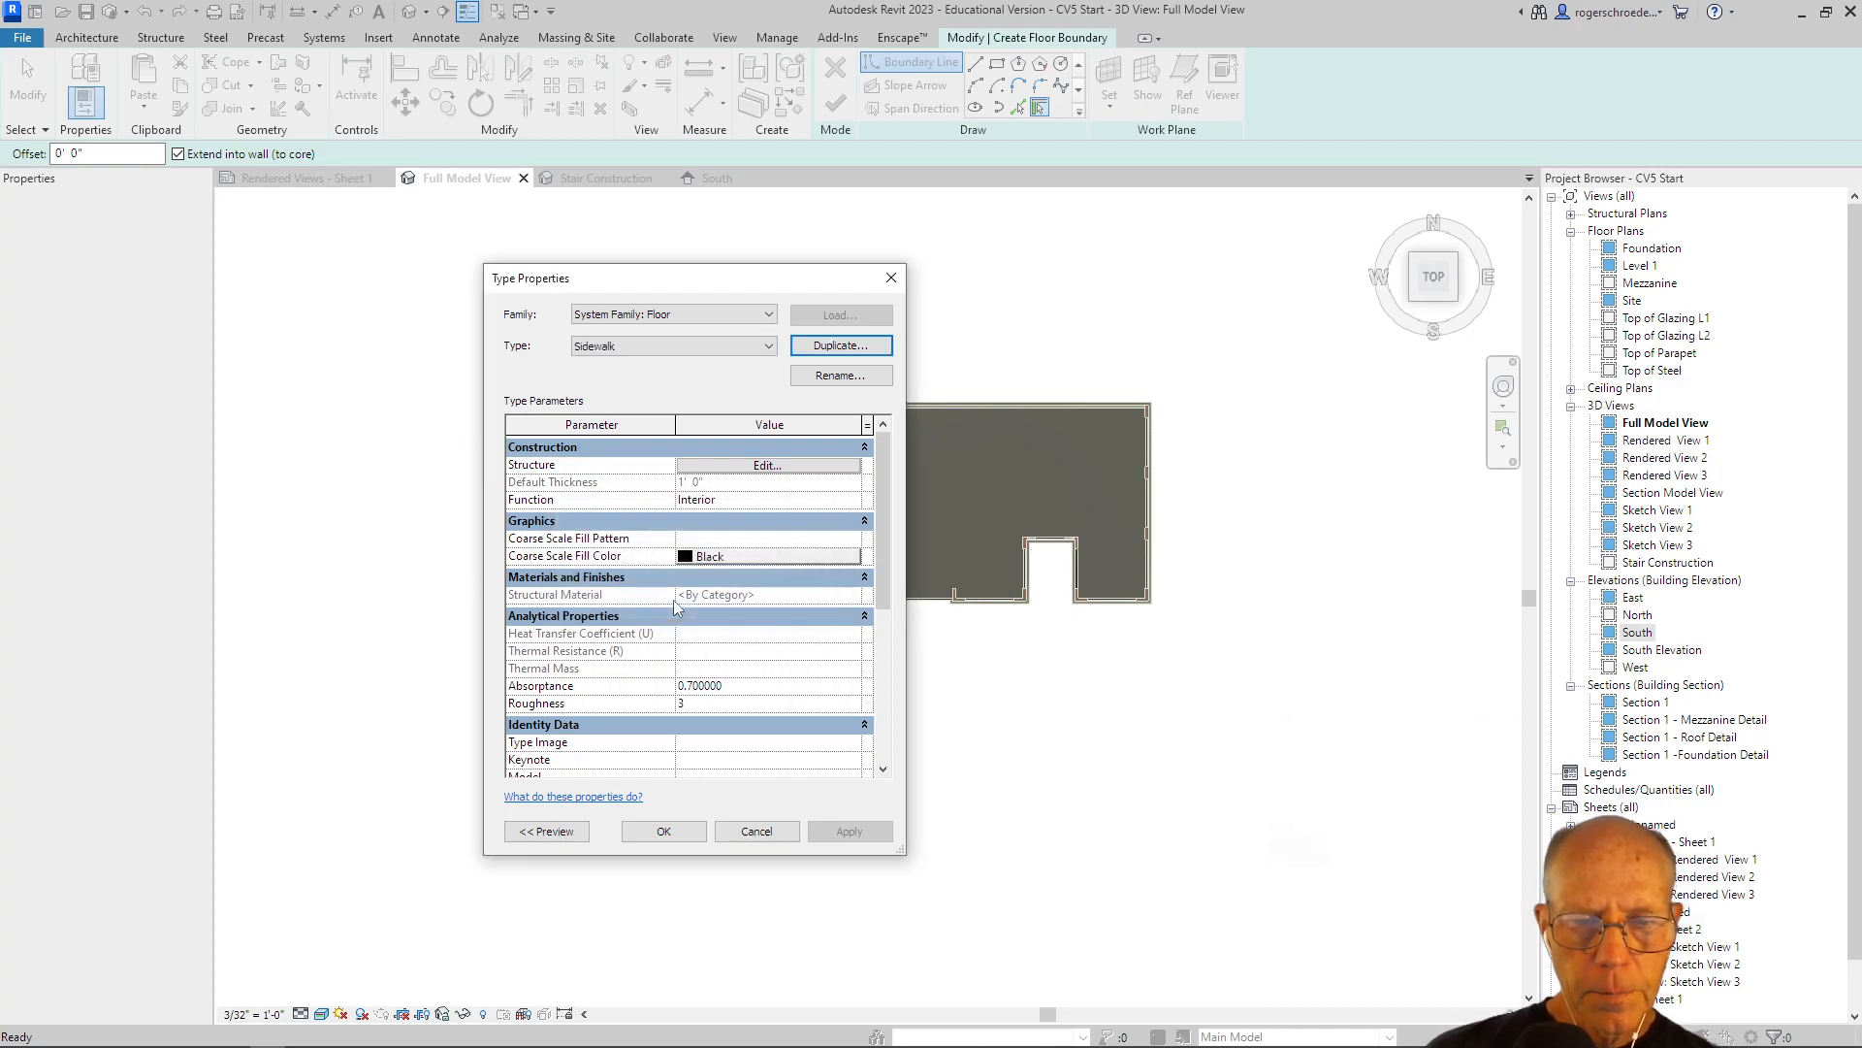
# Set the Sidewalk floor's structure layer thickness to 8" and create a new material named Sidewalk for that layer.
pyautogui.click(730, 467)
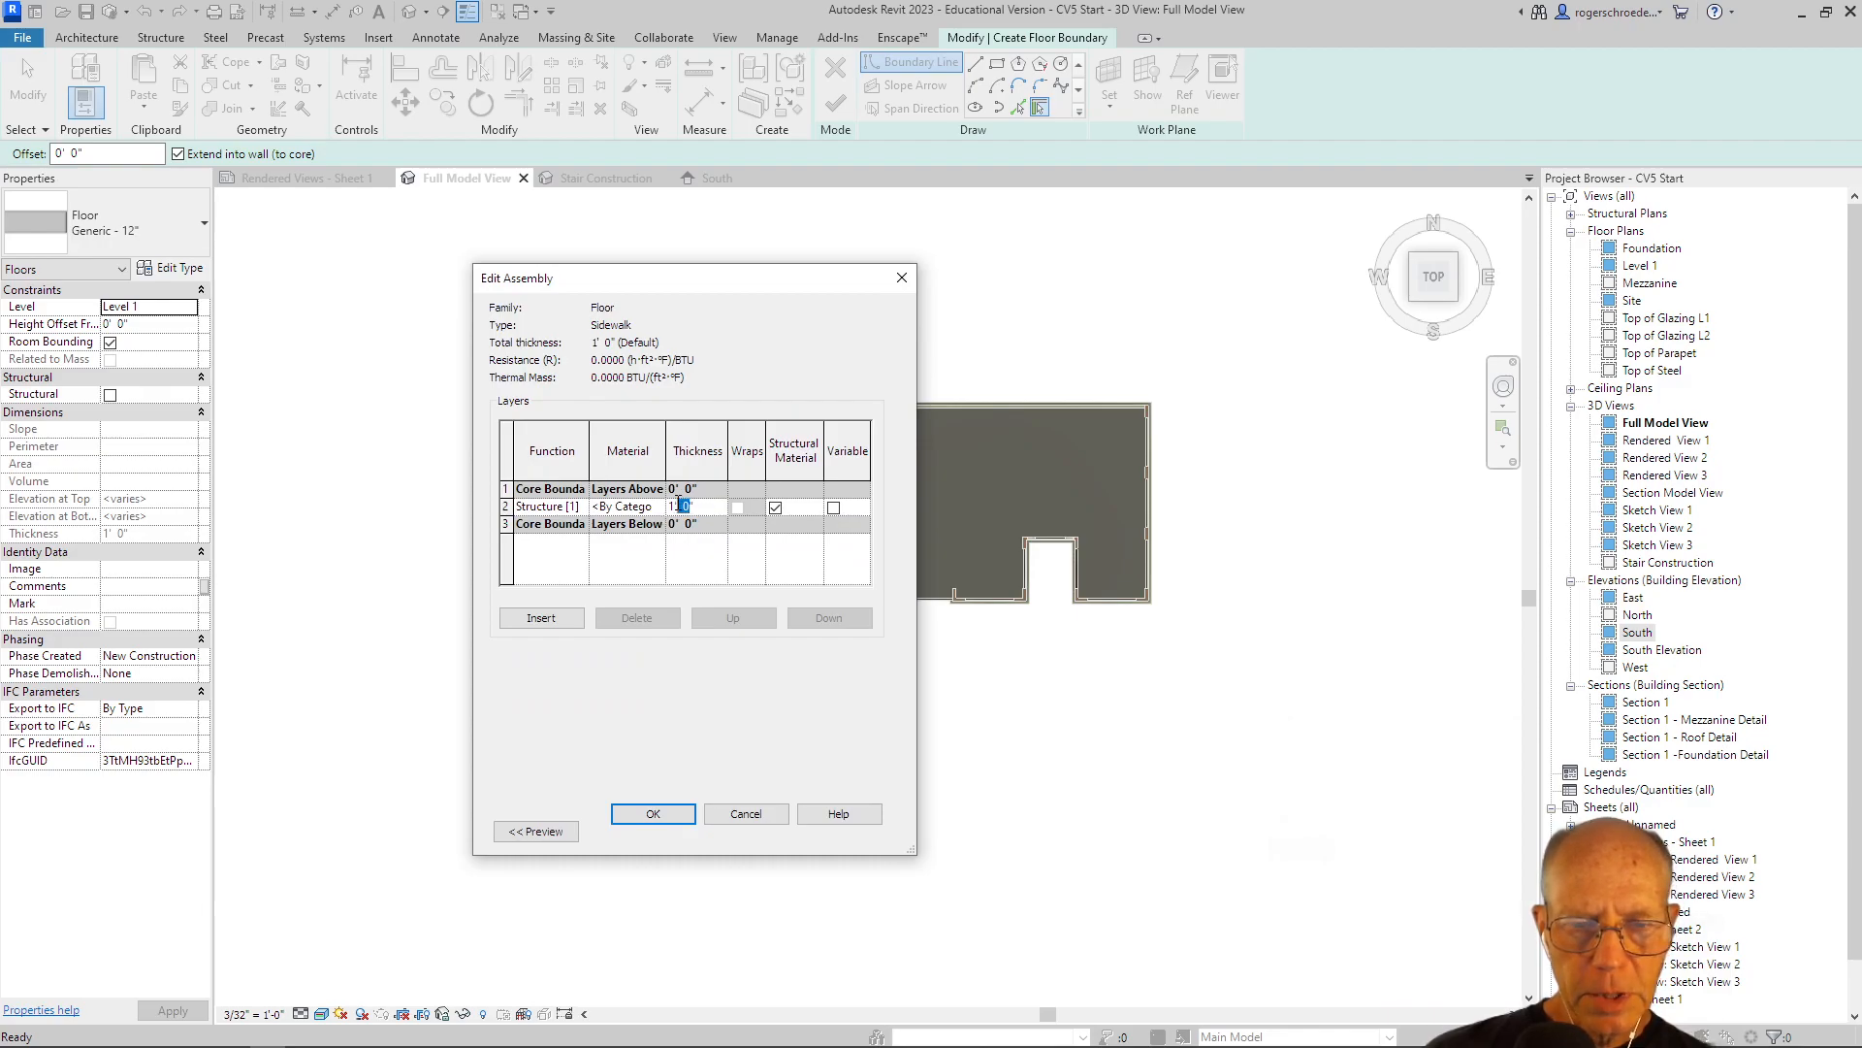
pyautogui.write('8')
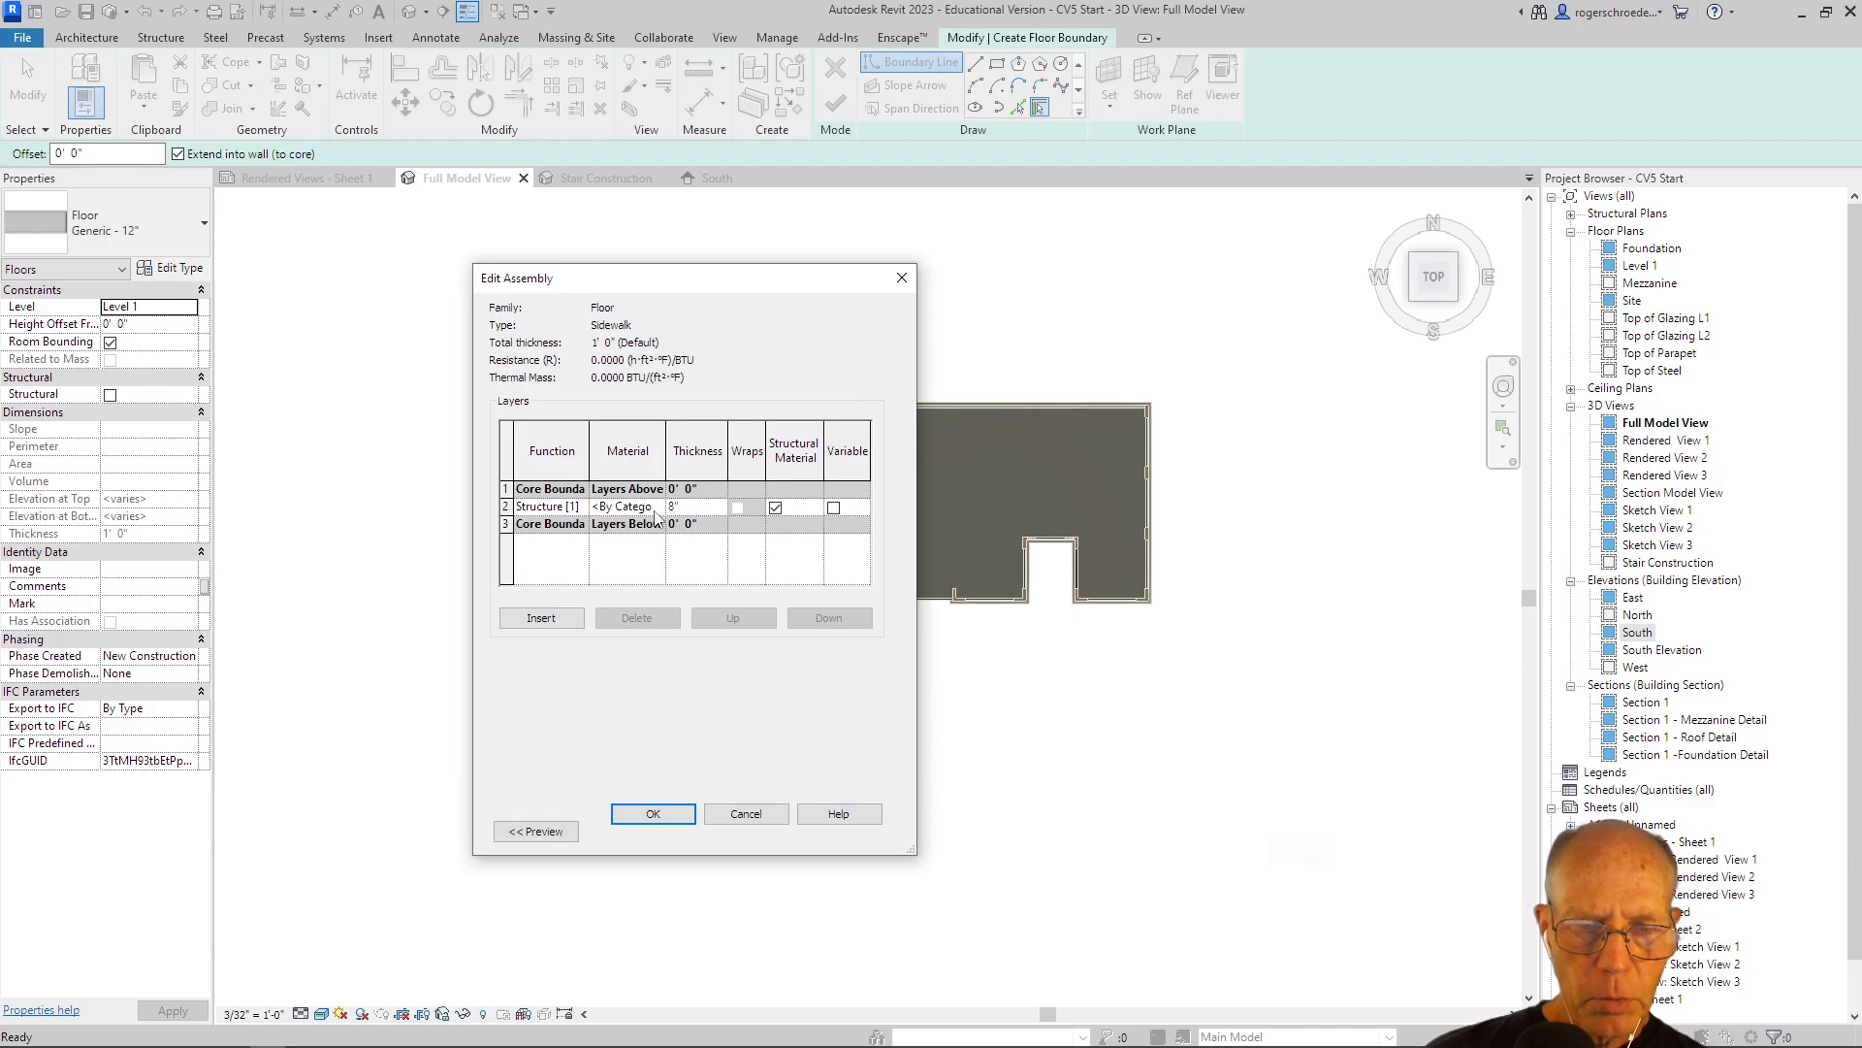
pyautogui.click(663, 512)
pyautogui.click(659, 508)
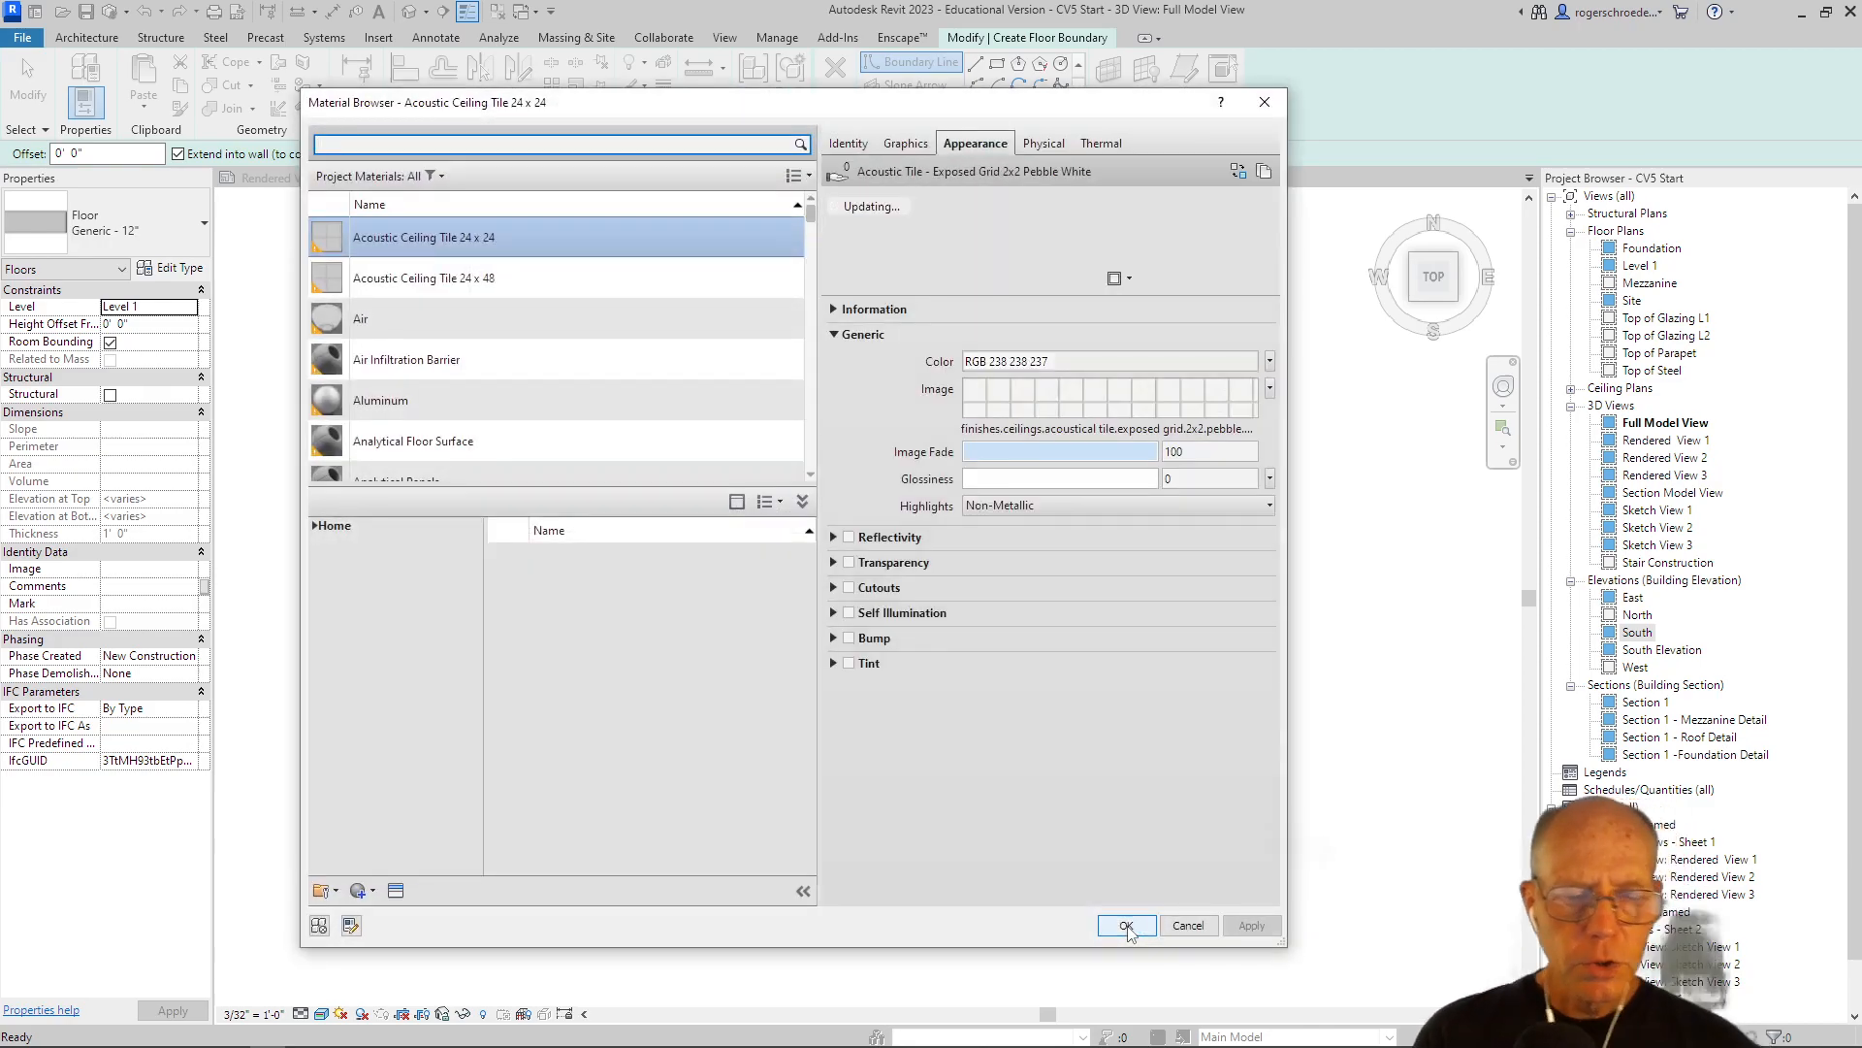
pyautogui.click(349, 893)
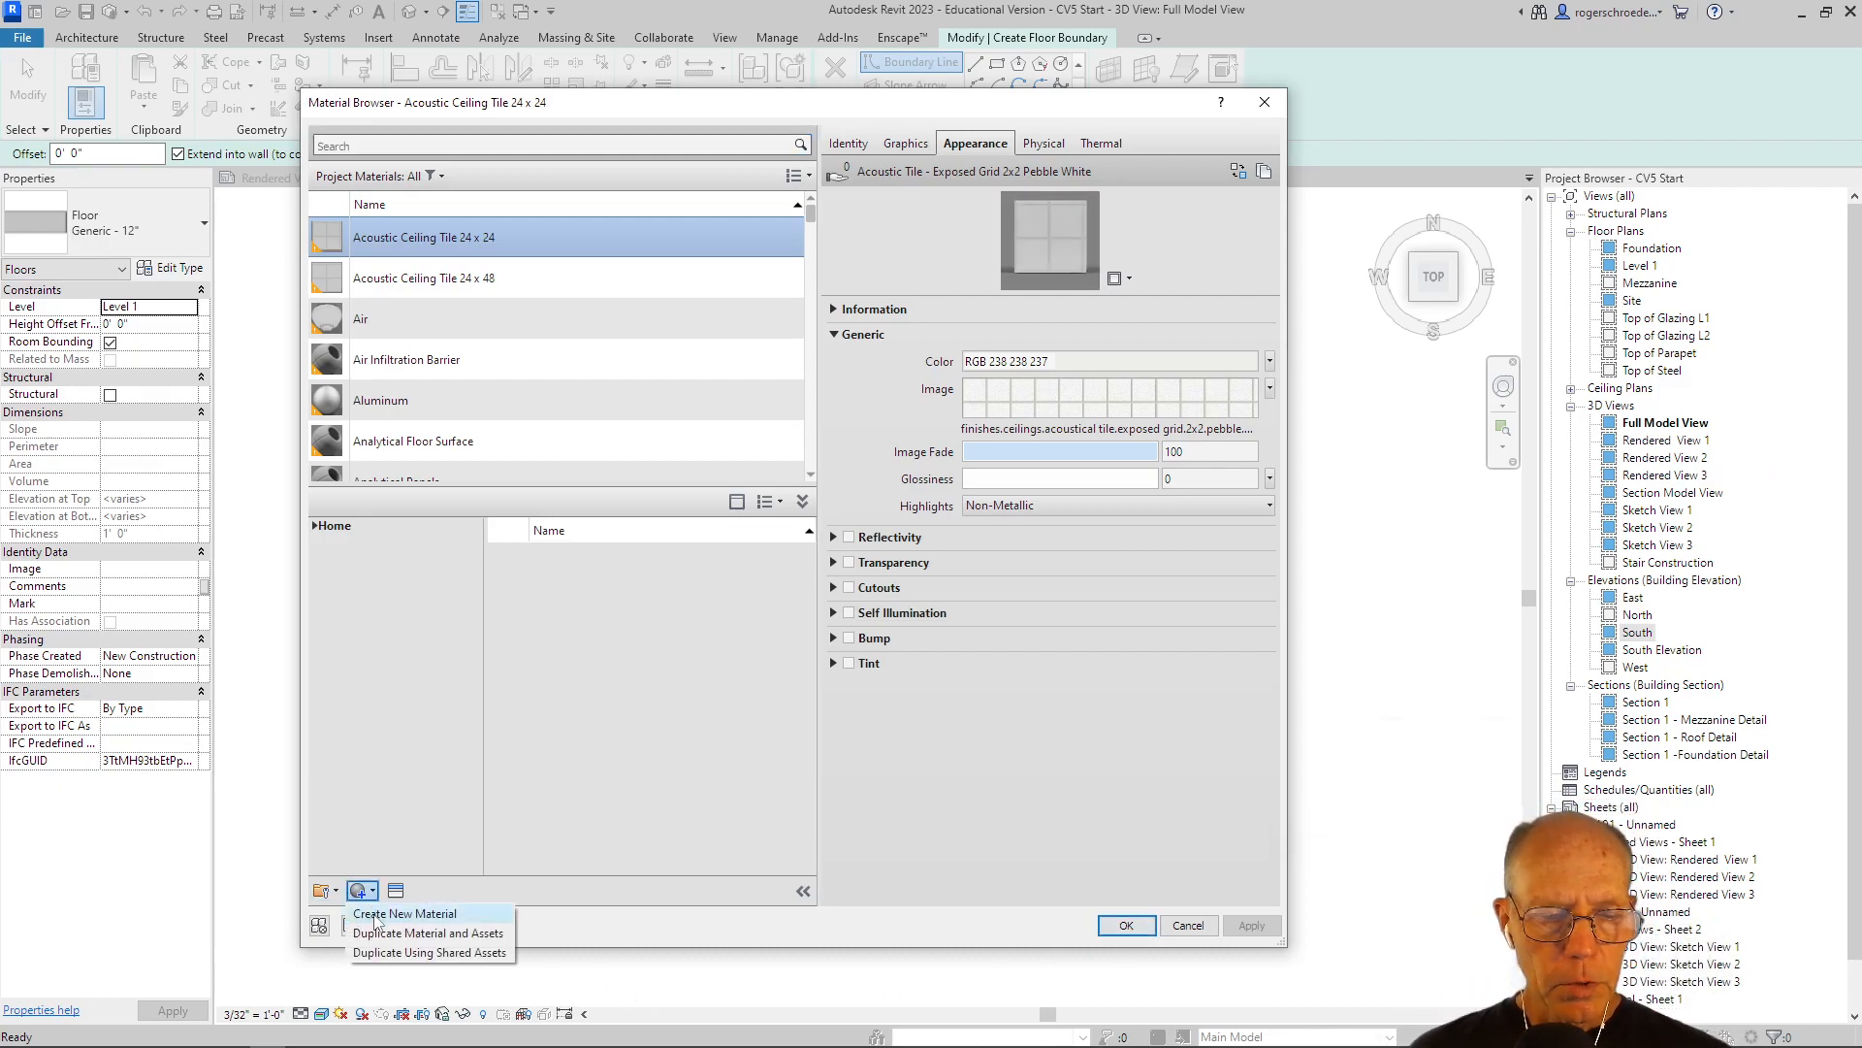
pyautogui.click(379, 923)
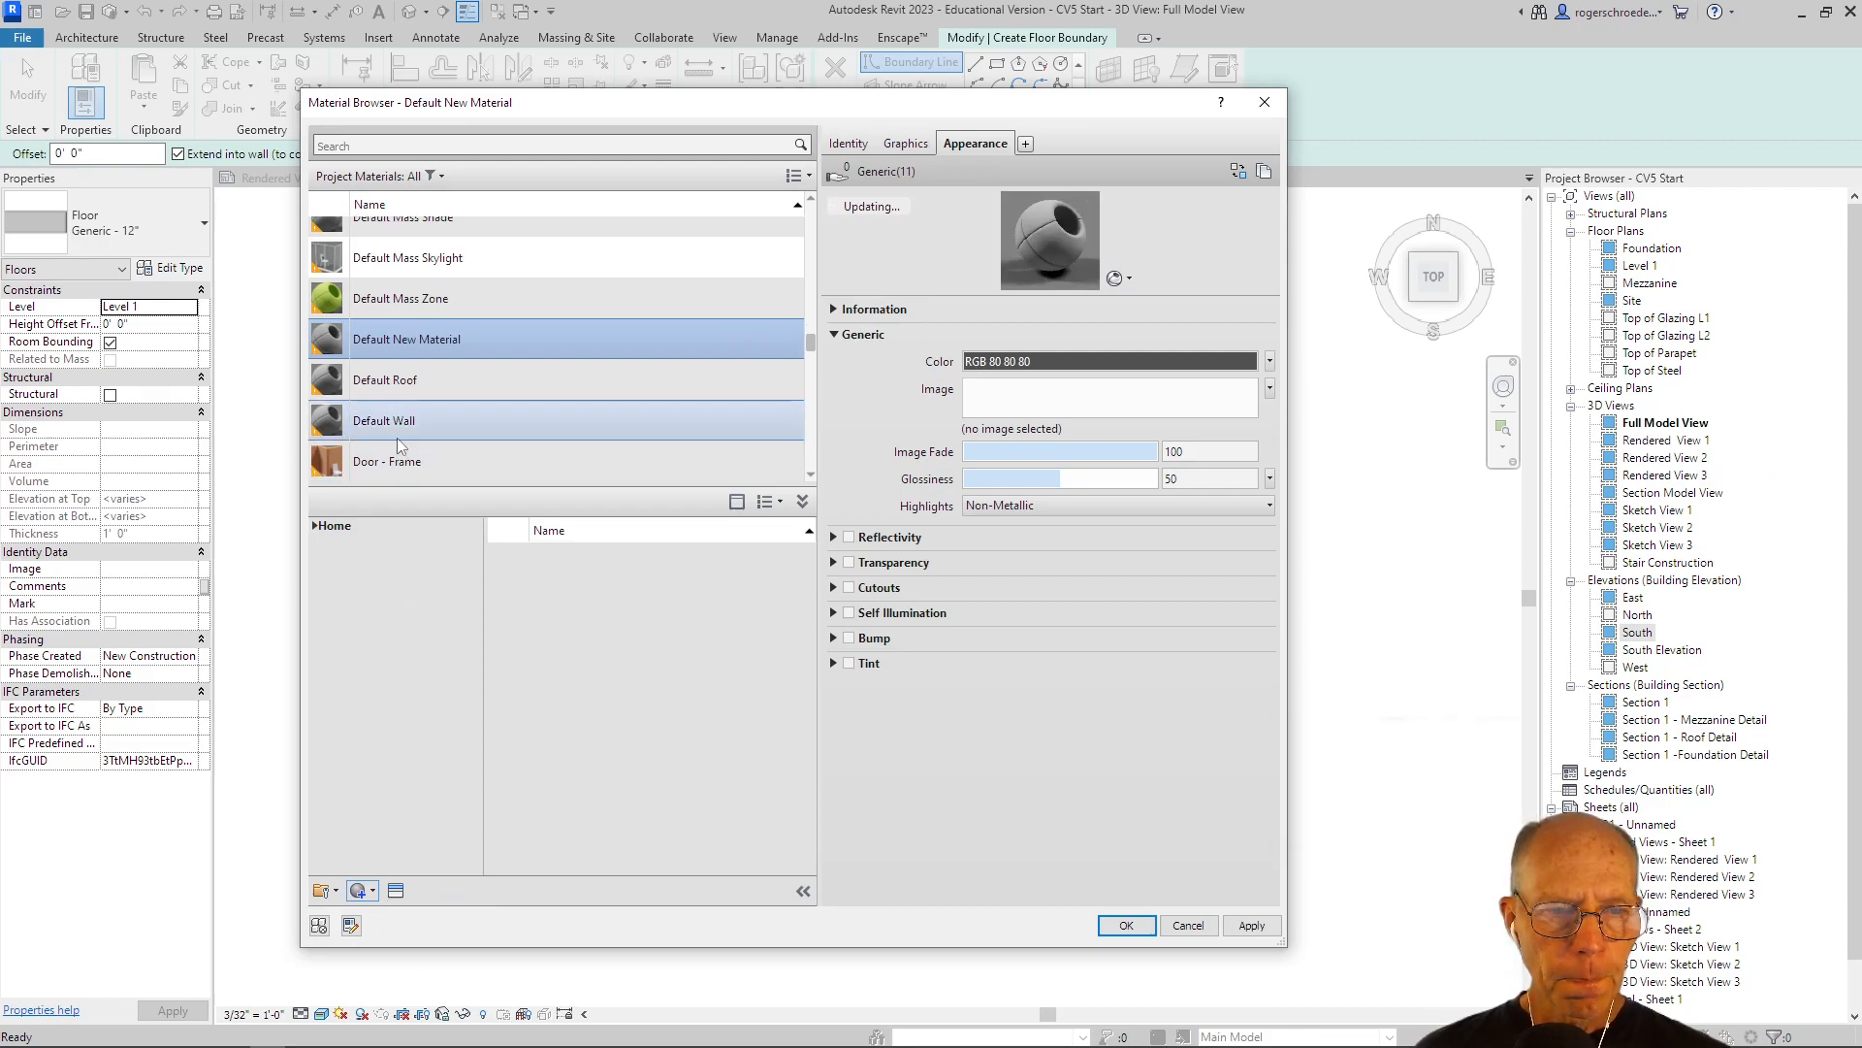
pyautogui.rightClick(387, 349)
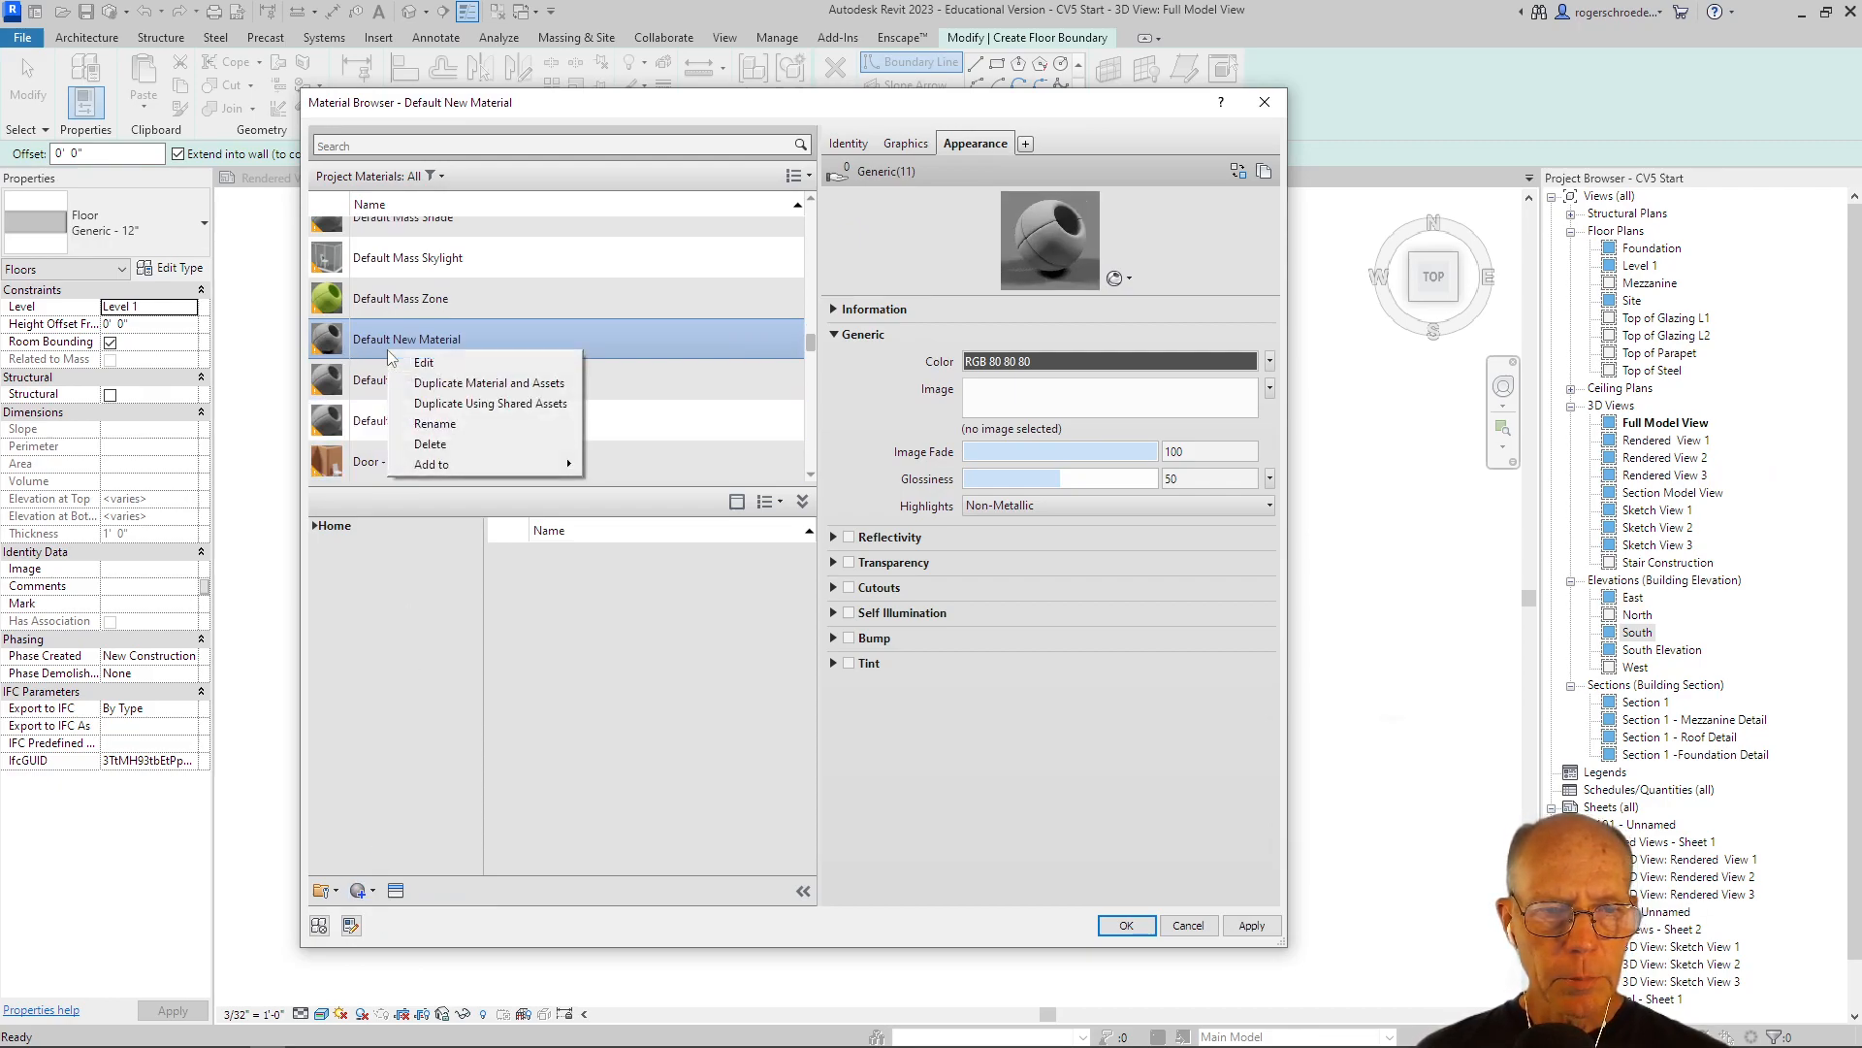
pyautogui.click(436, 424)
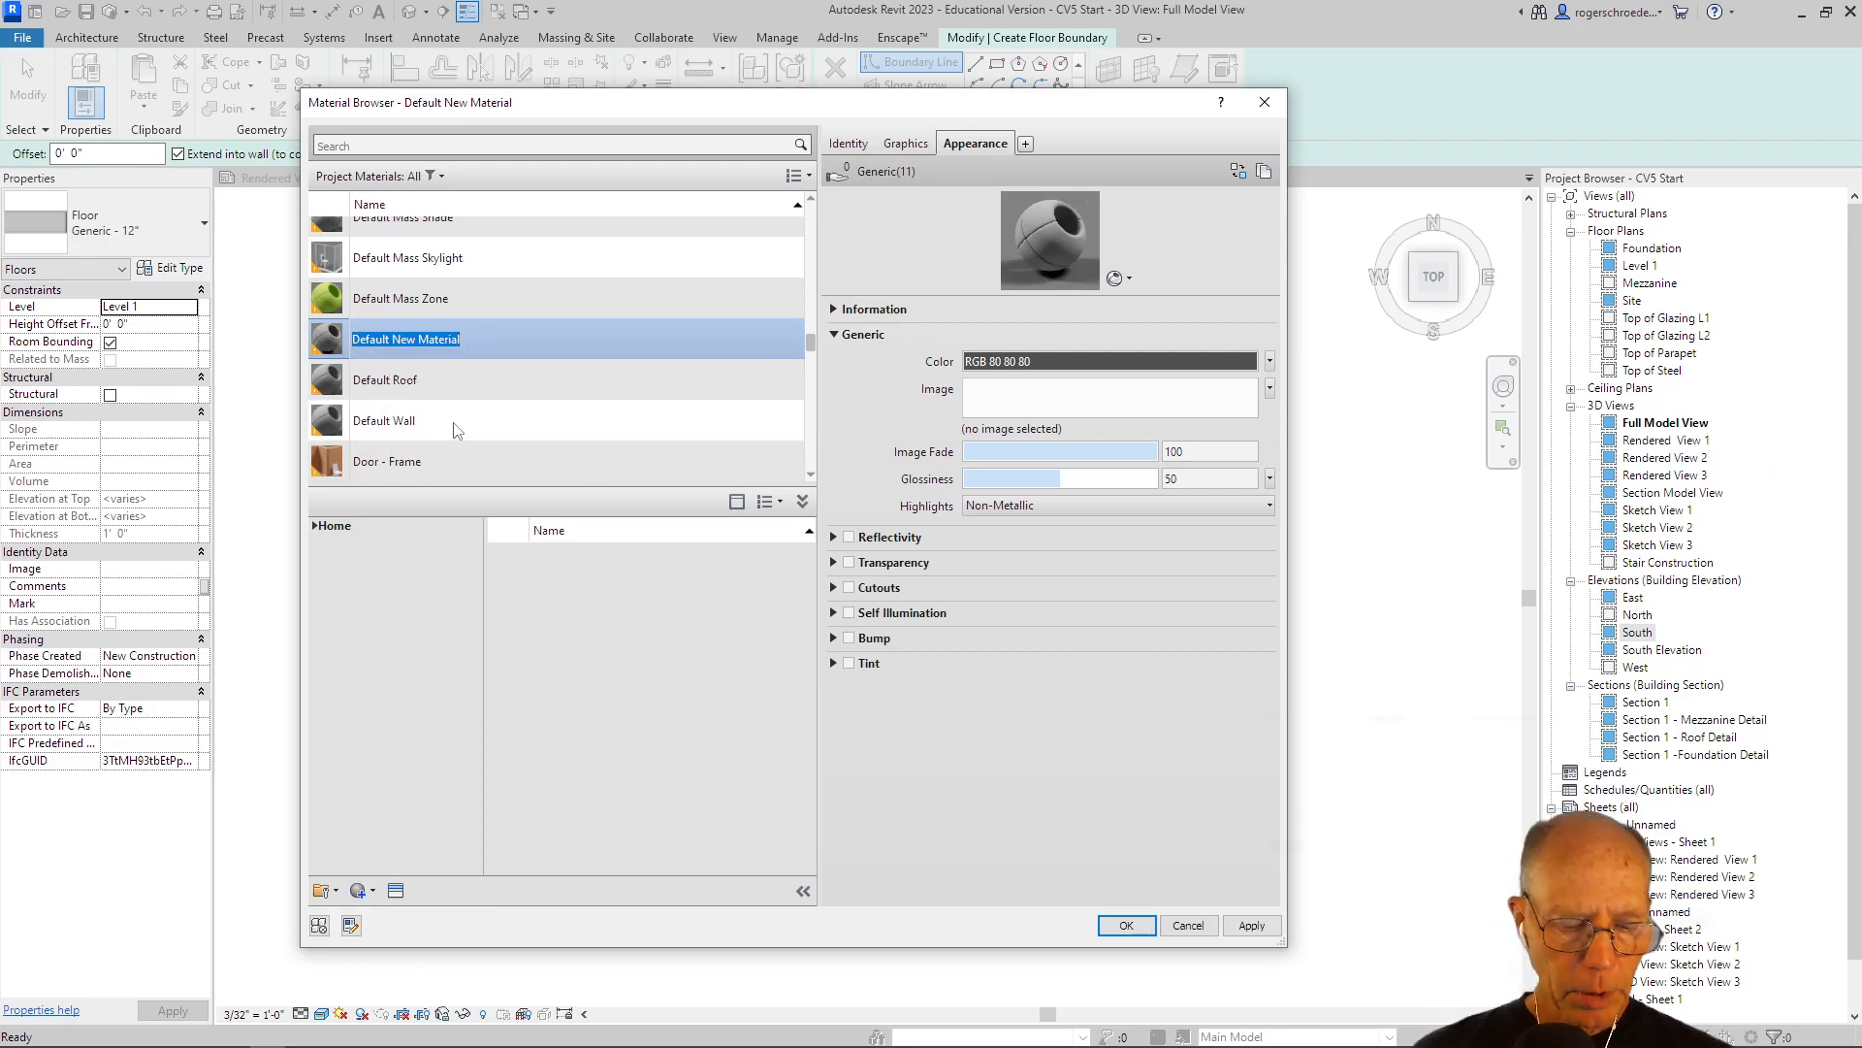
pyautogui.write('Sidewalk')
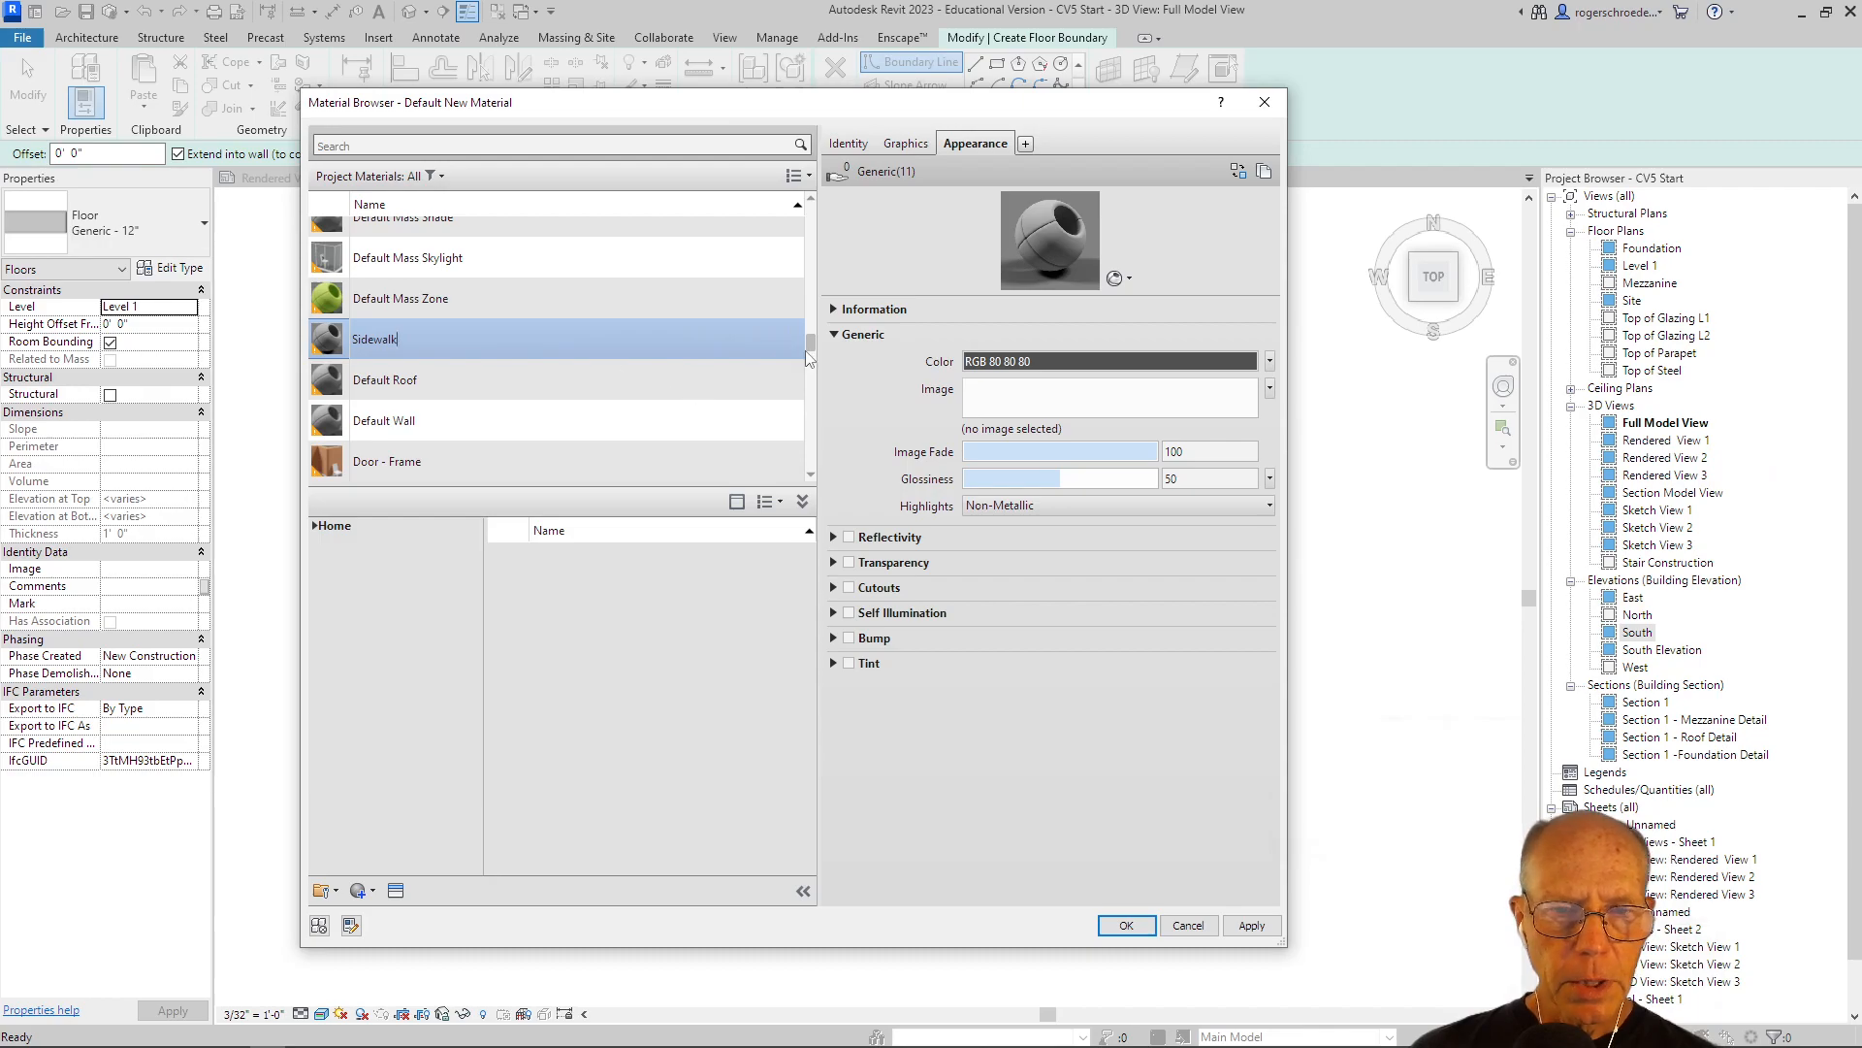
# Replace the Sidewalk material's appearance with the Sitework asset Pavers - Square Gray-Brown and accept the material and floor type settings.
pyautogui.click(395, 890)
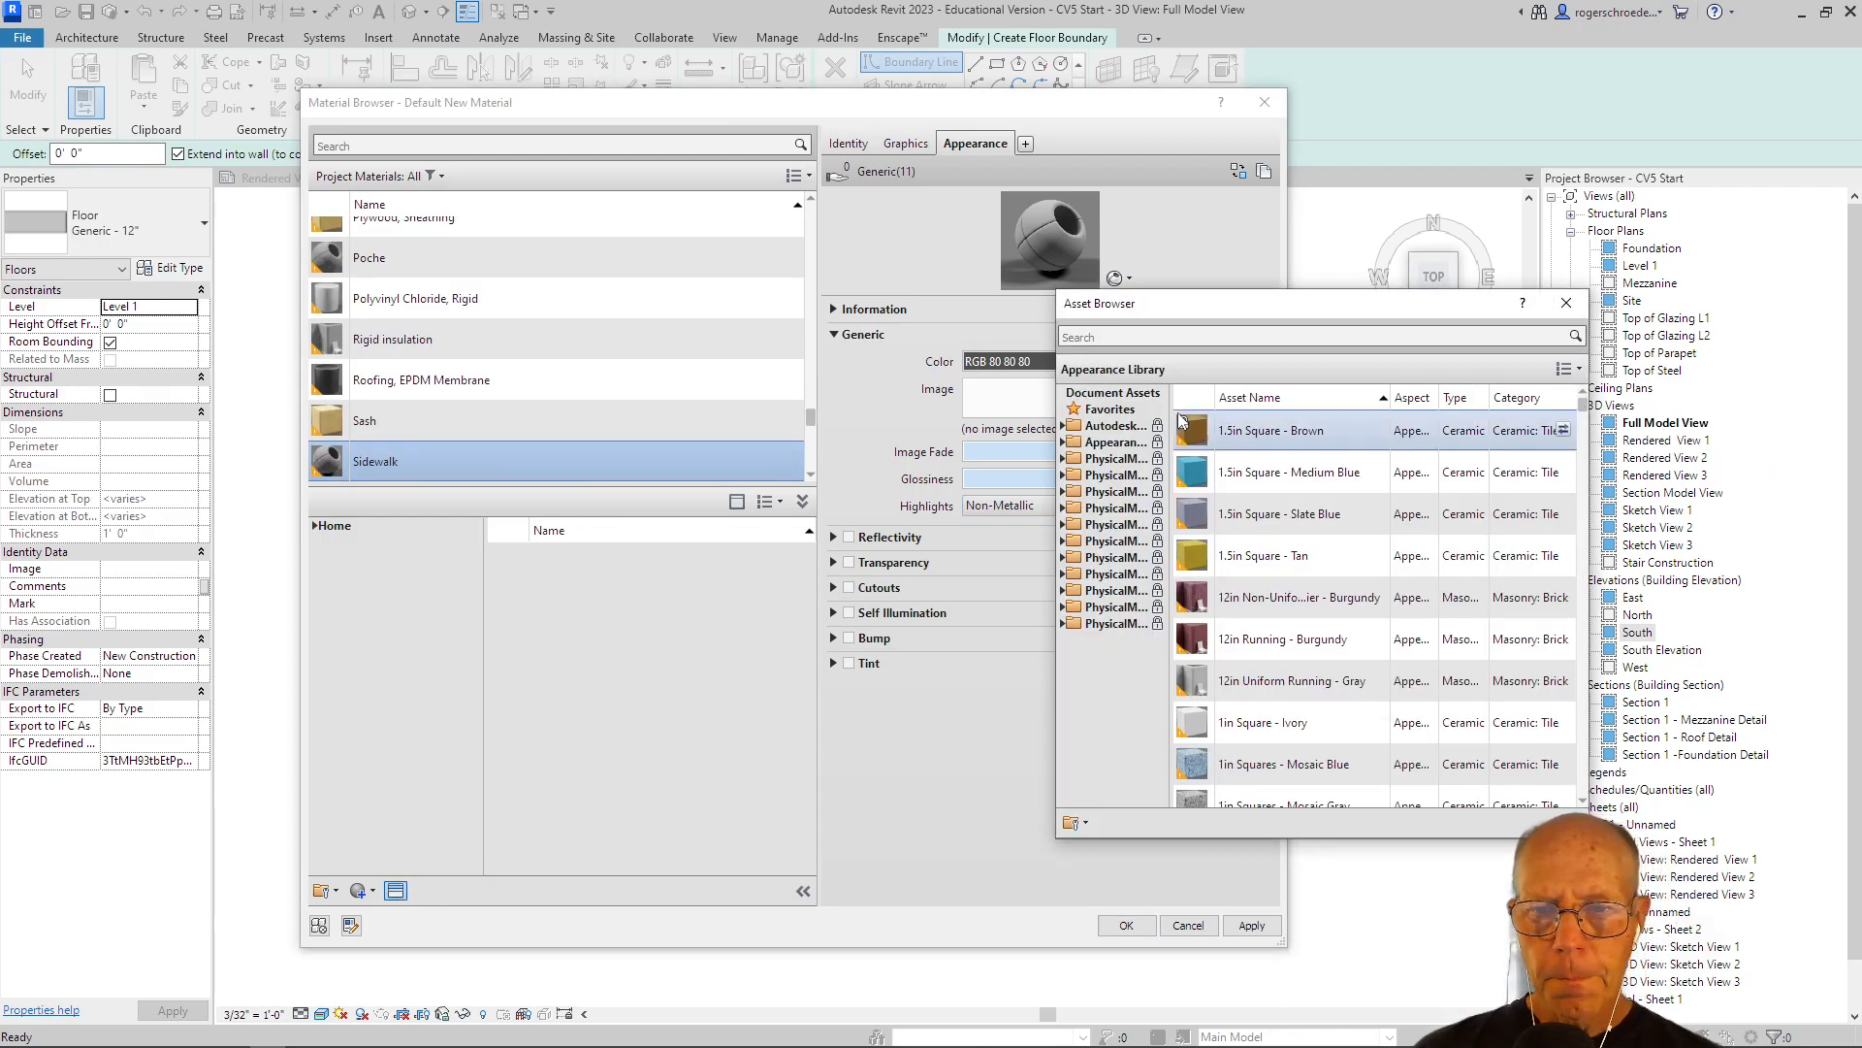
pyautogui.click(1064, 443)
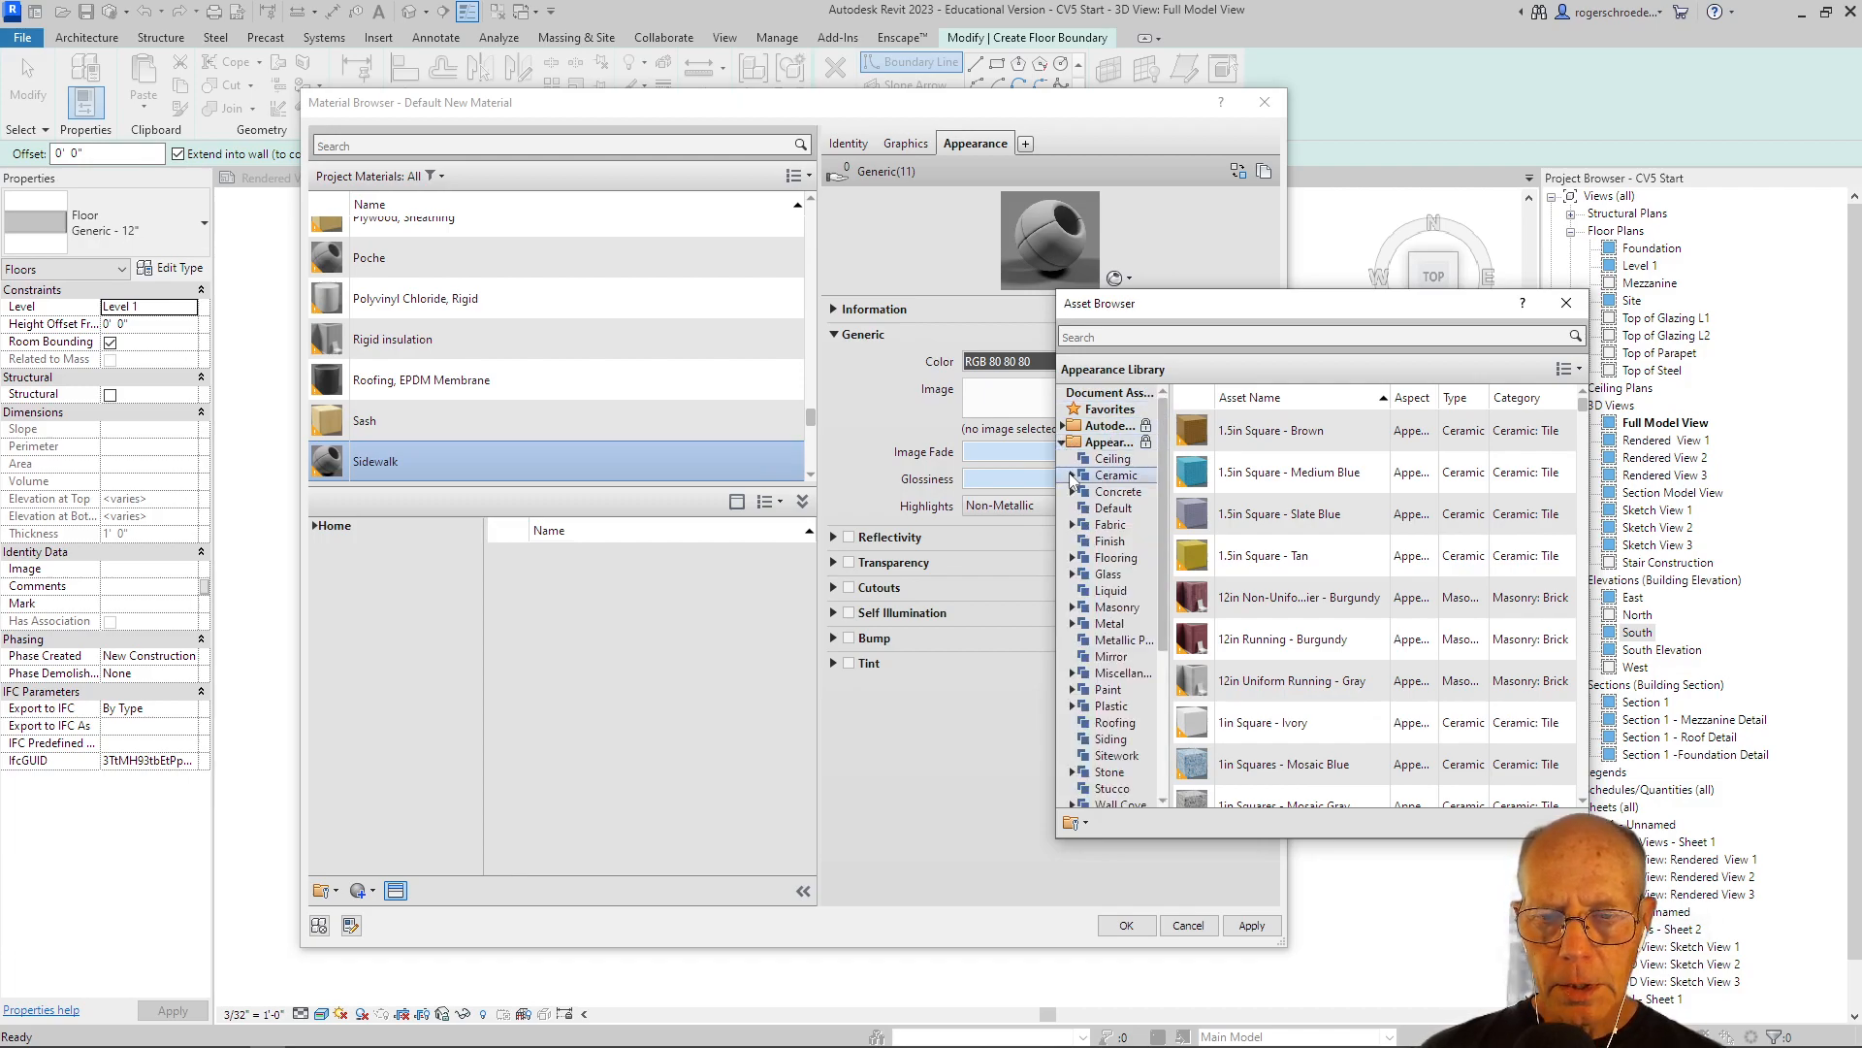
pyautogui.click(1073, 492)
pyautogui.click(1090, 511)
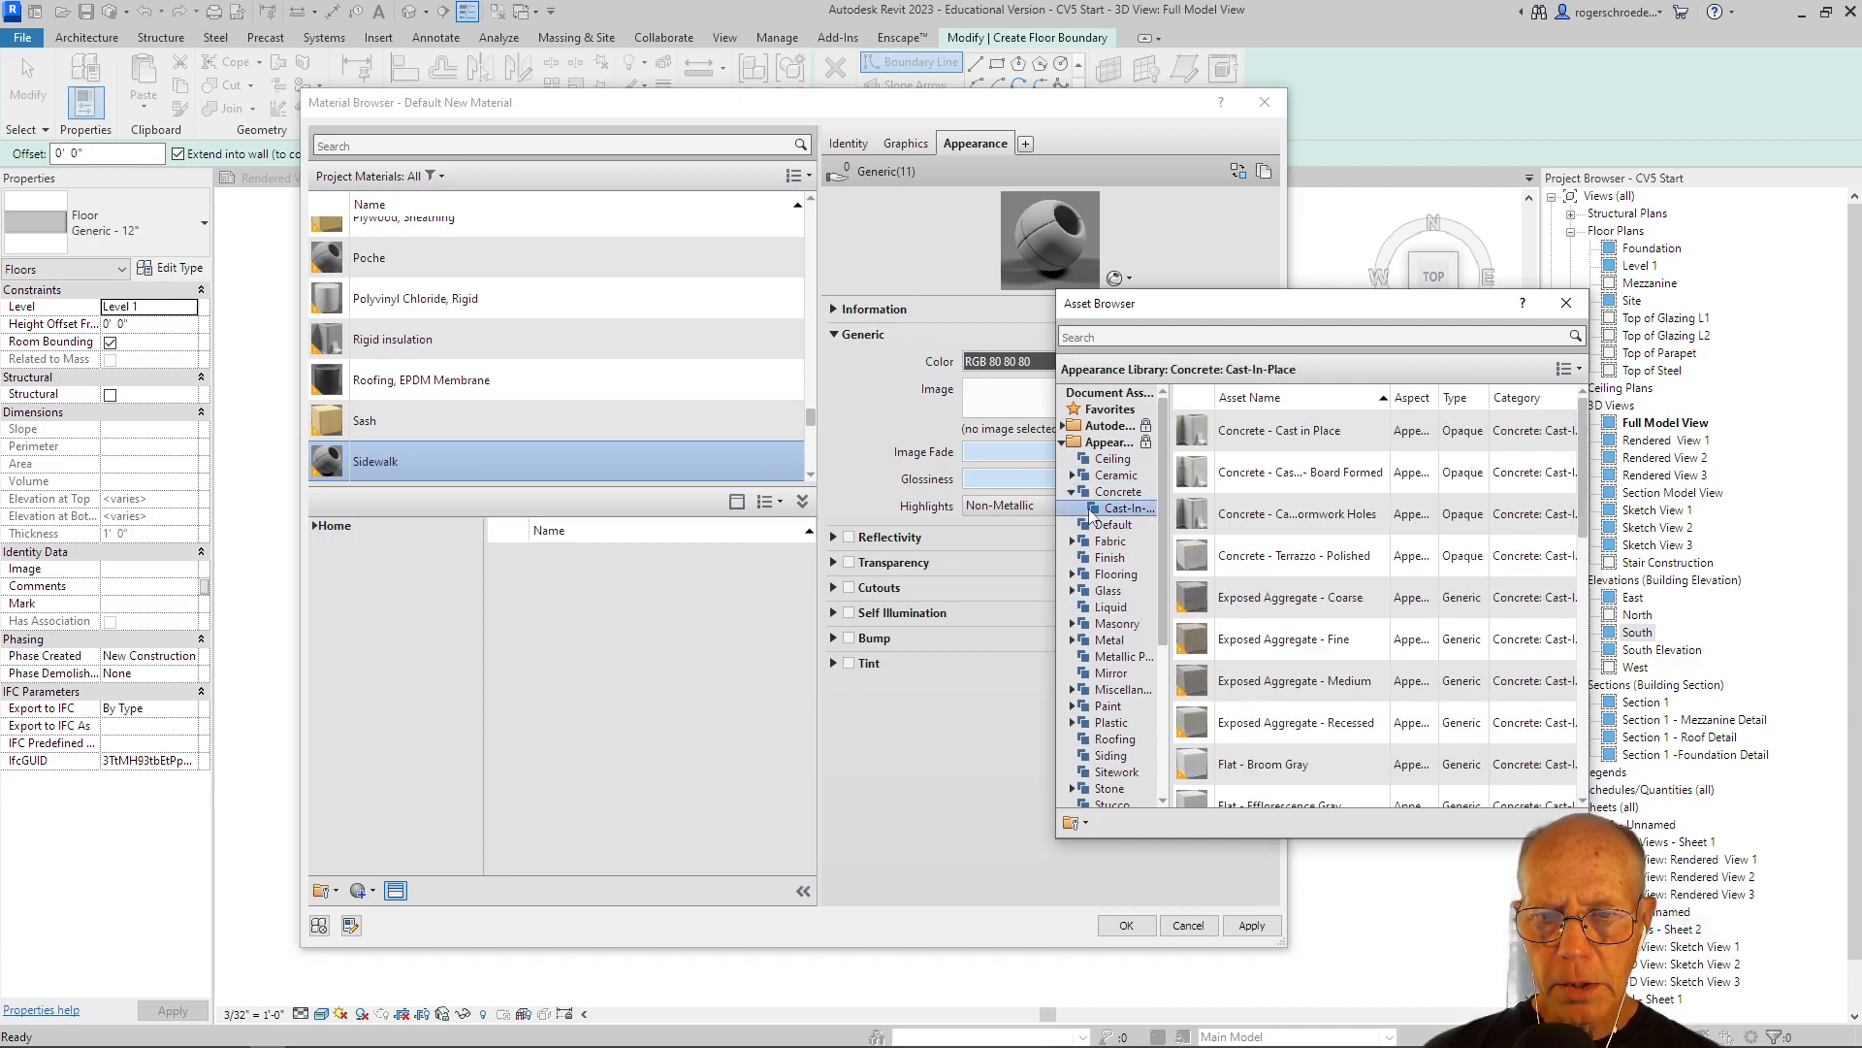
pyautogui.scroll(-5, 1293, 598)
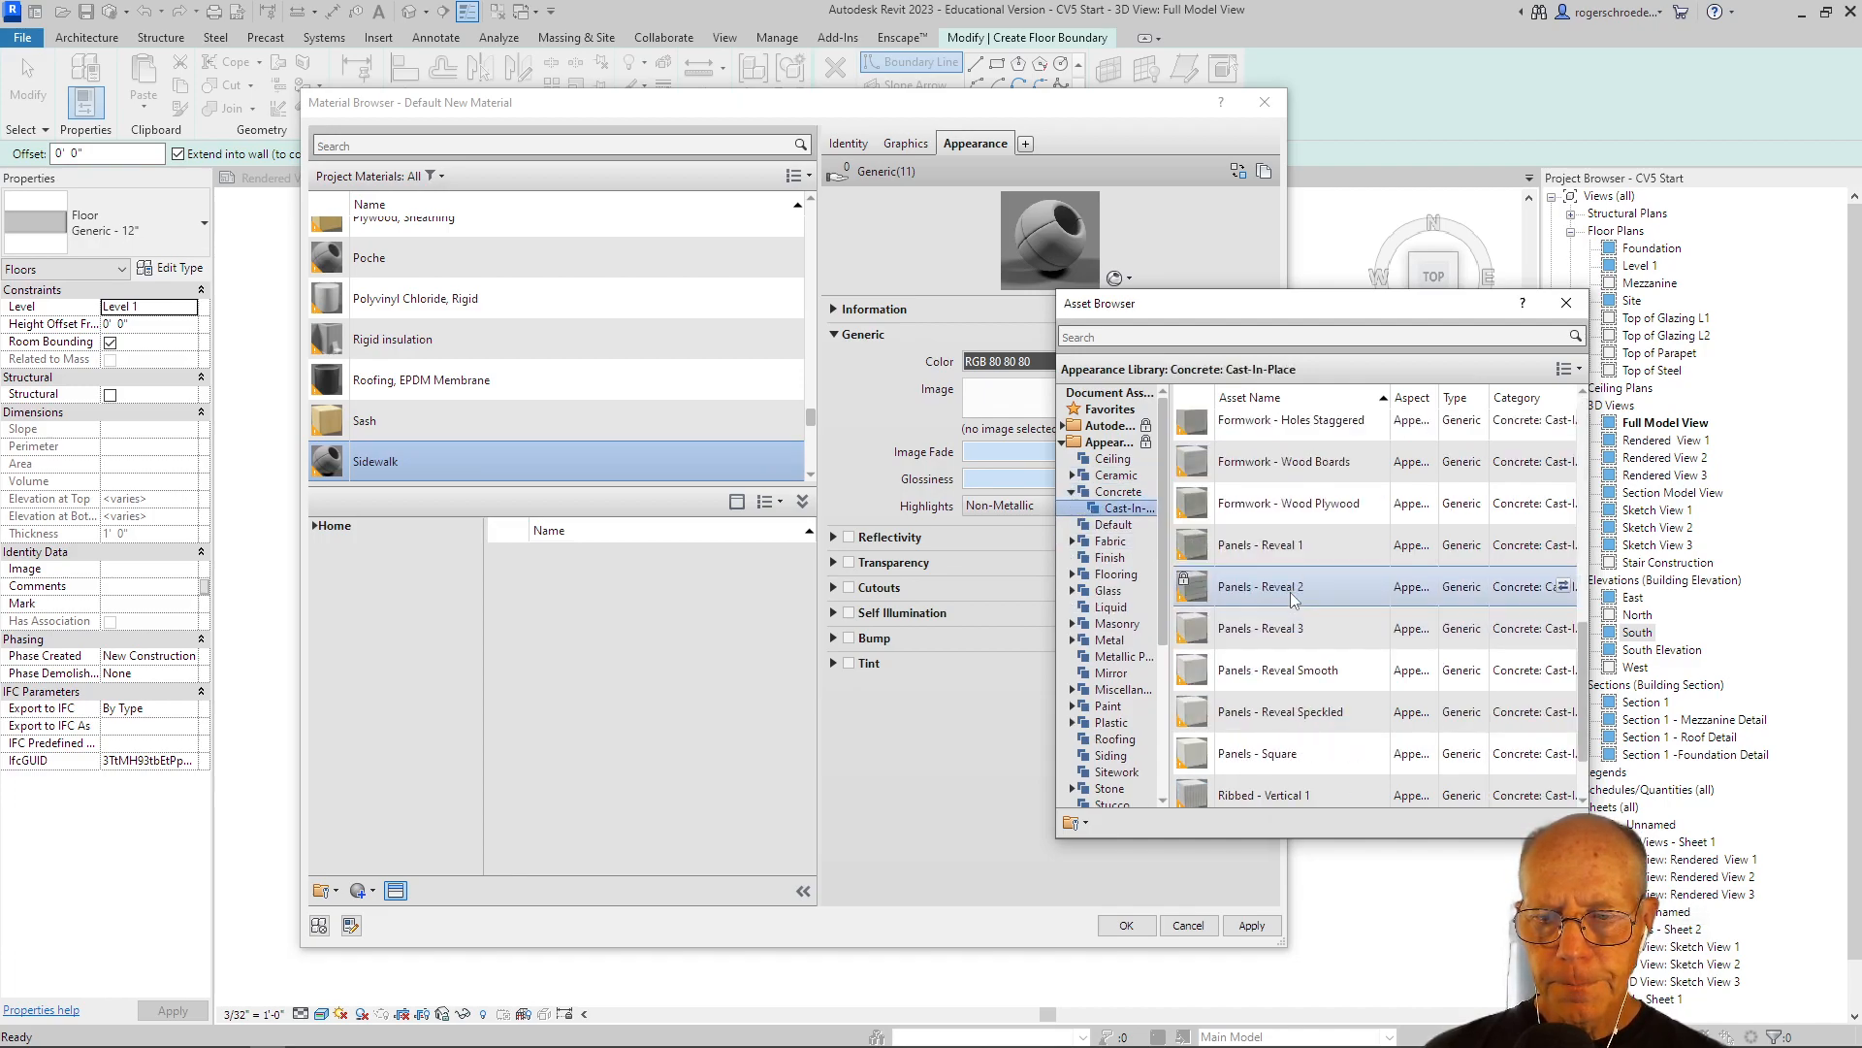
pyautogui.scroll(-2, 1292, 598)
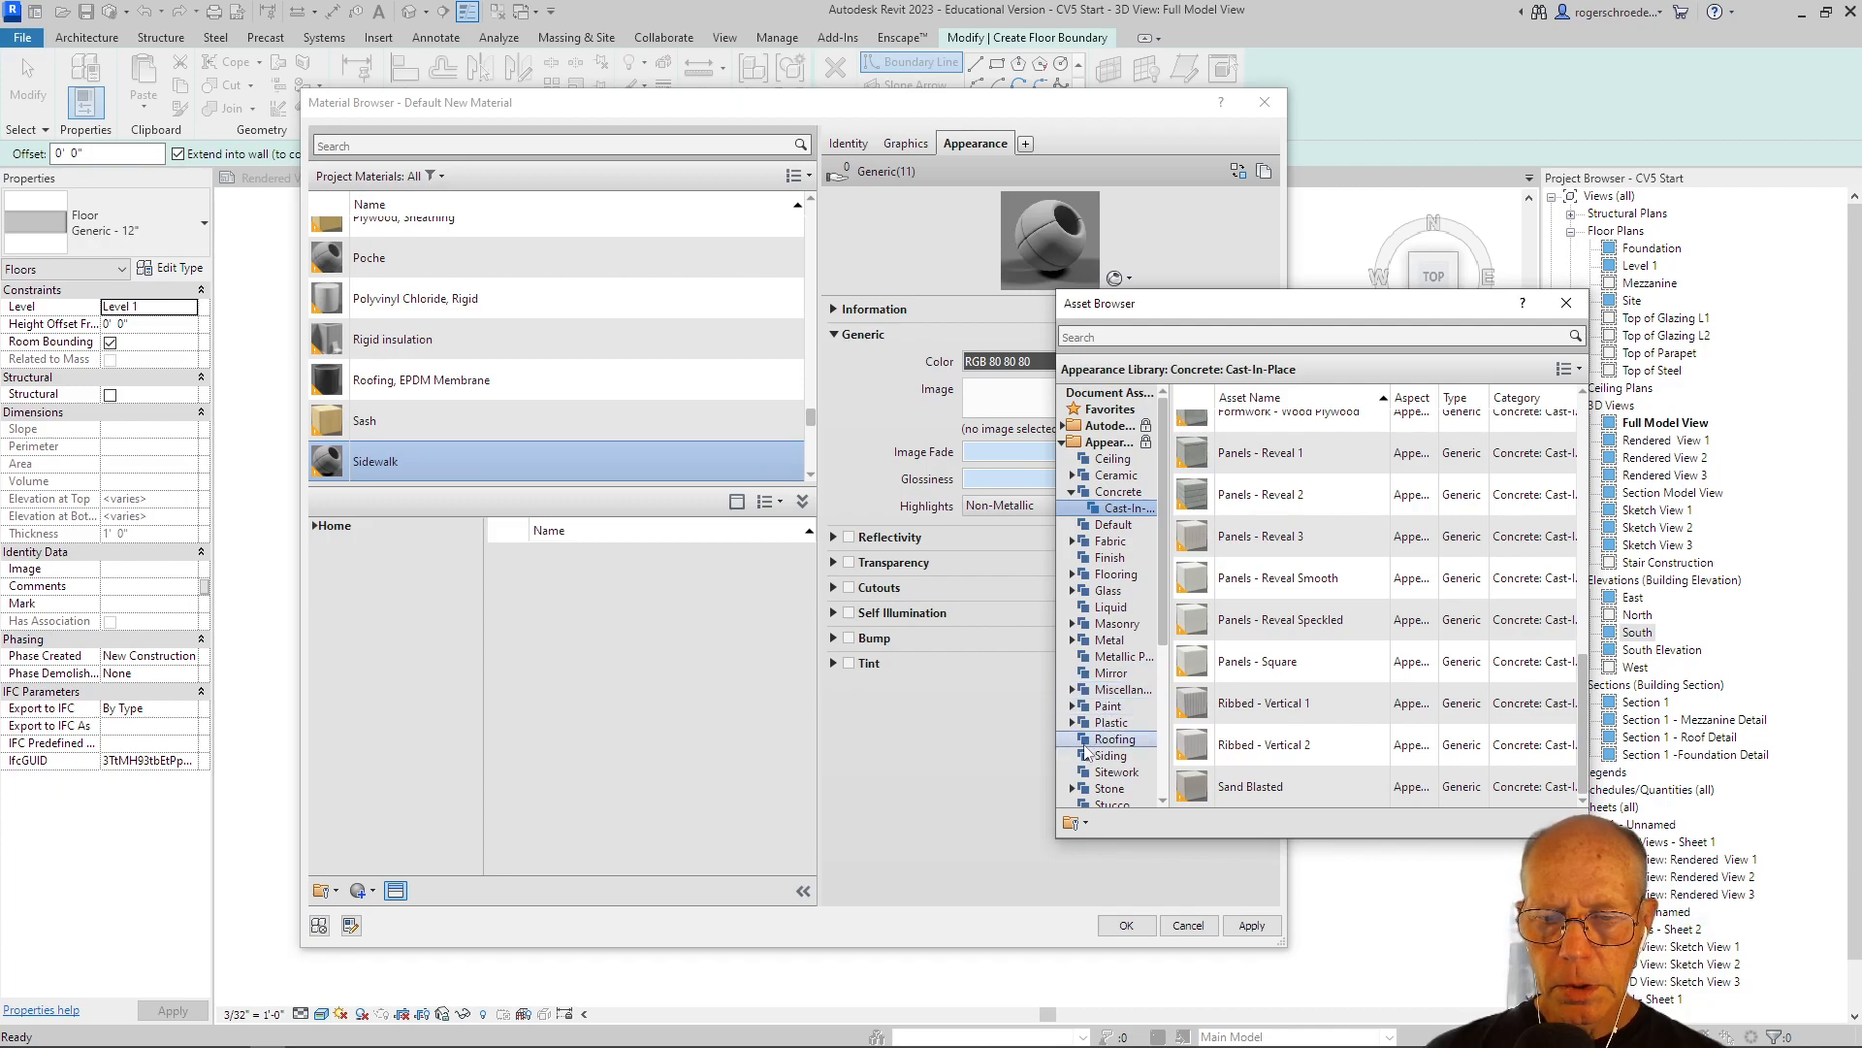
pyautogui.click(1114, 772)
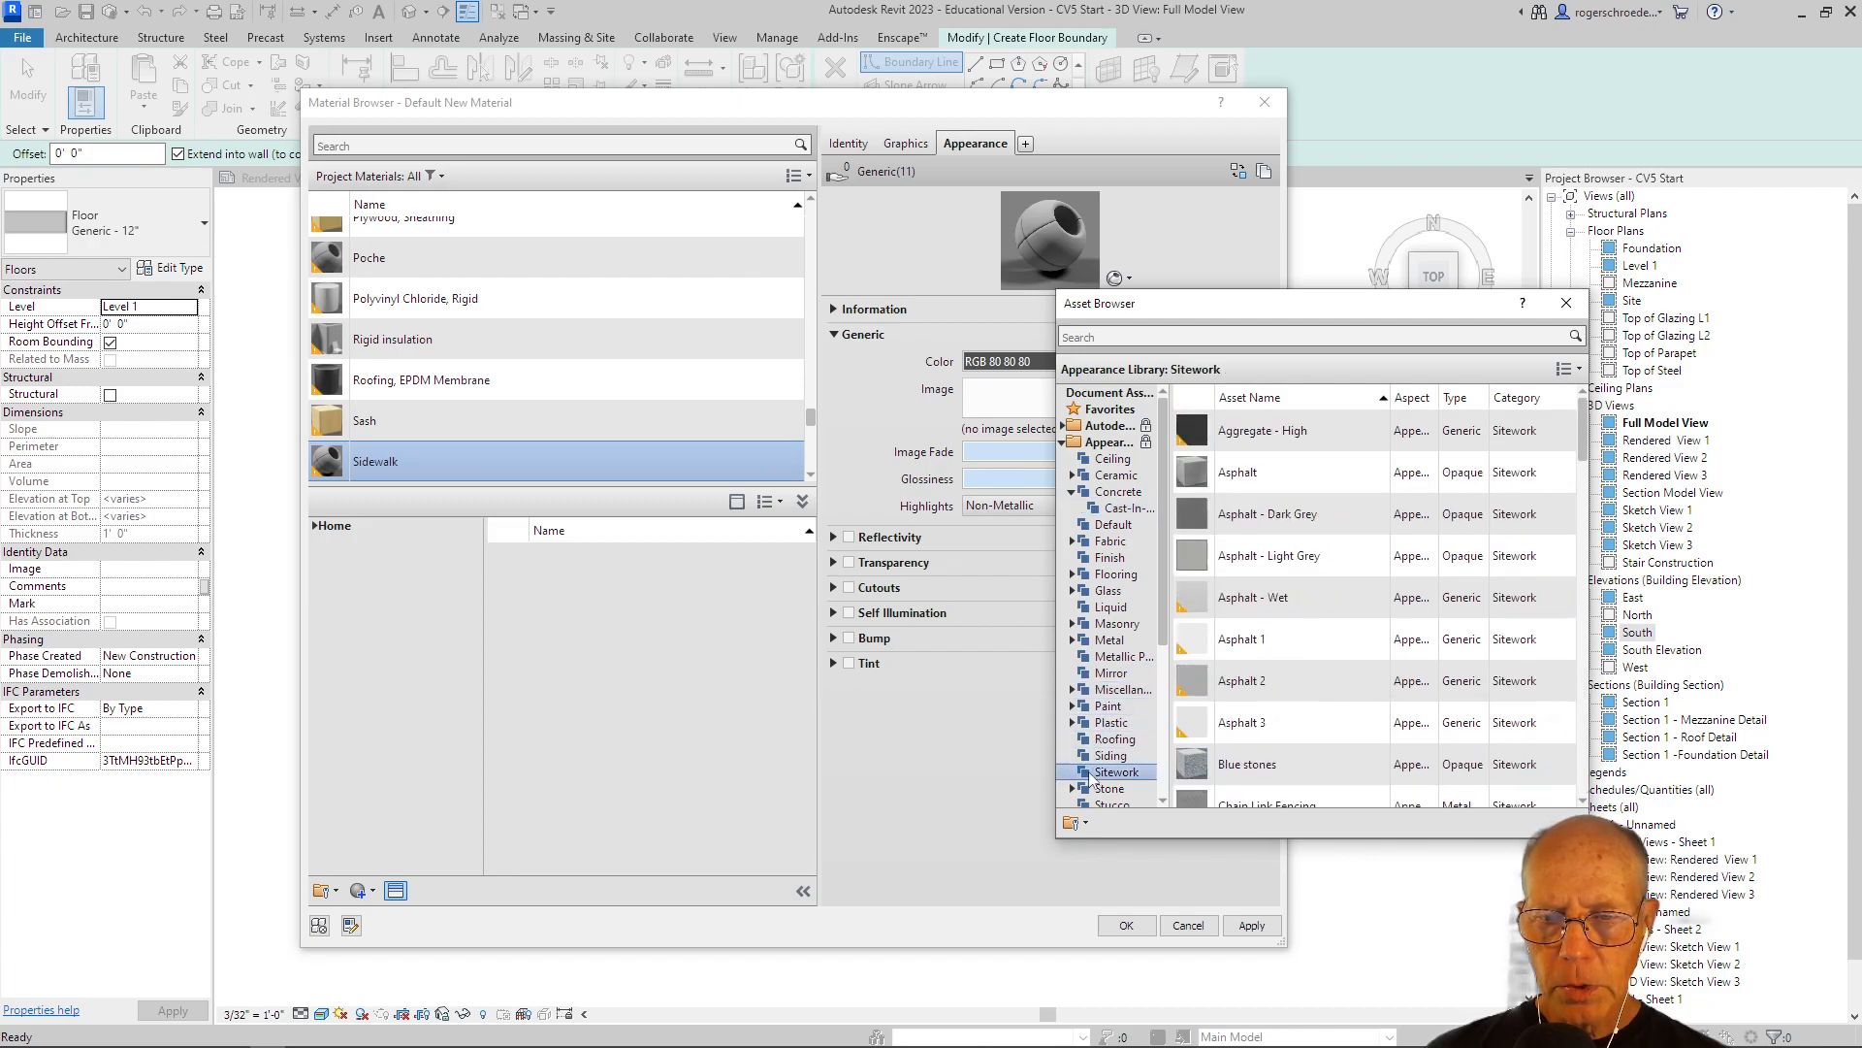
pyautogui.scroll(-6, 1347, 655)
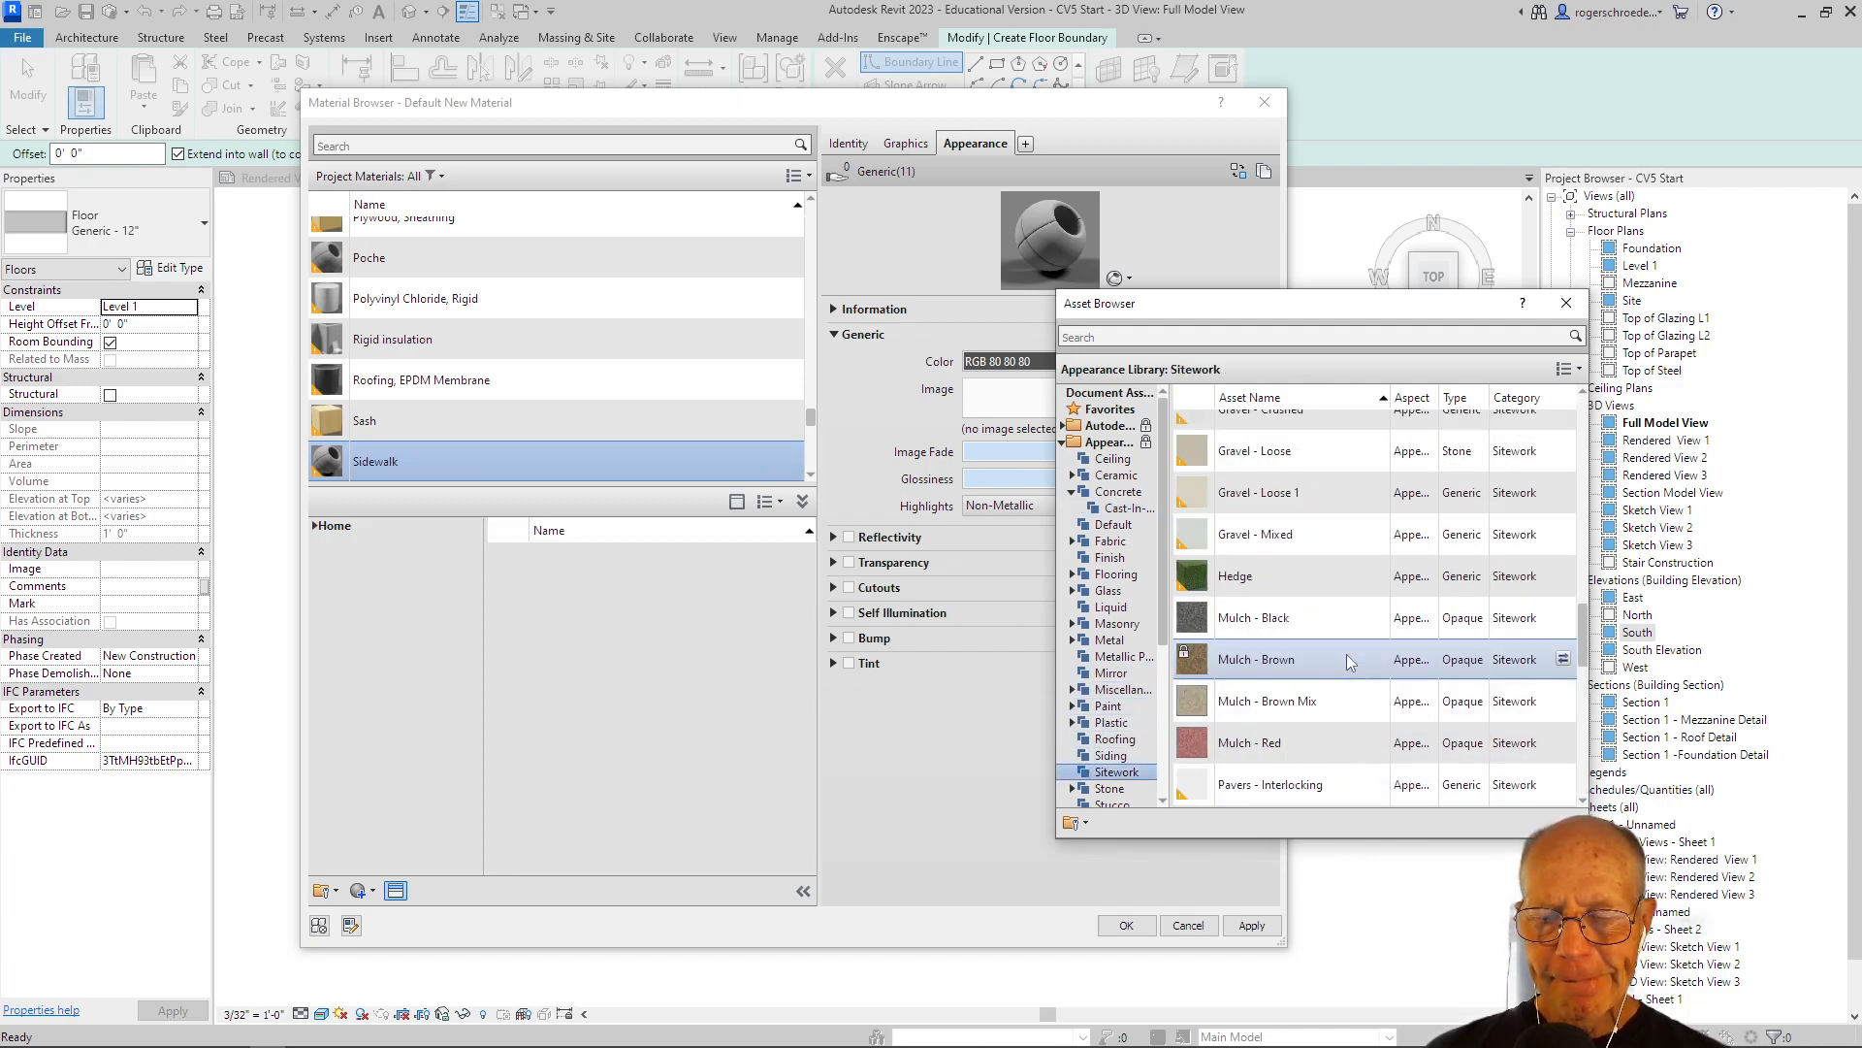
pyautogui.scroll(-3, 1346, 650)
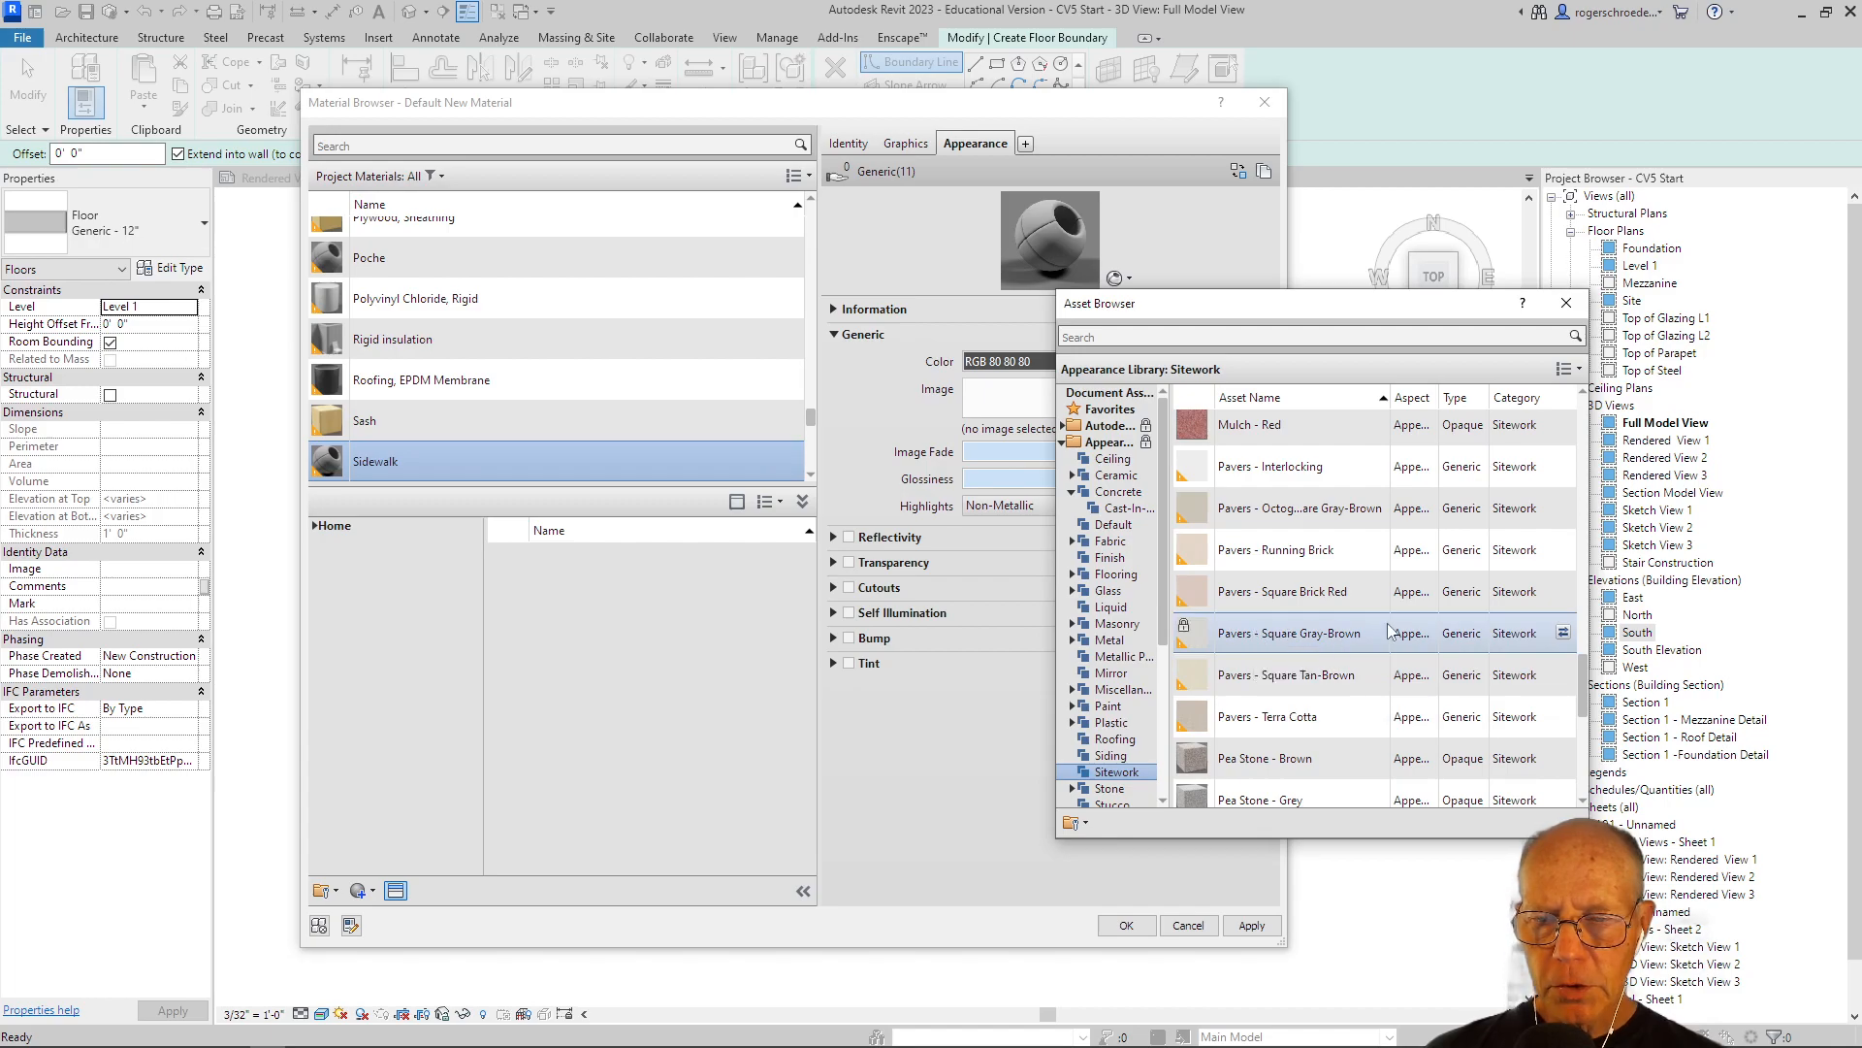
pyautogui.click(1563, 634)
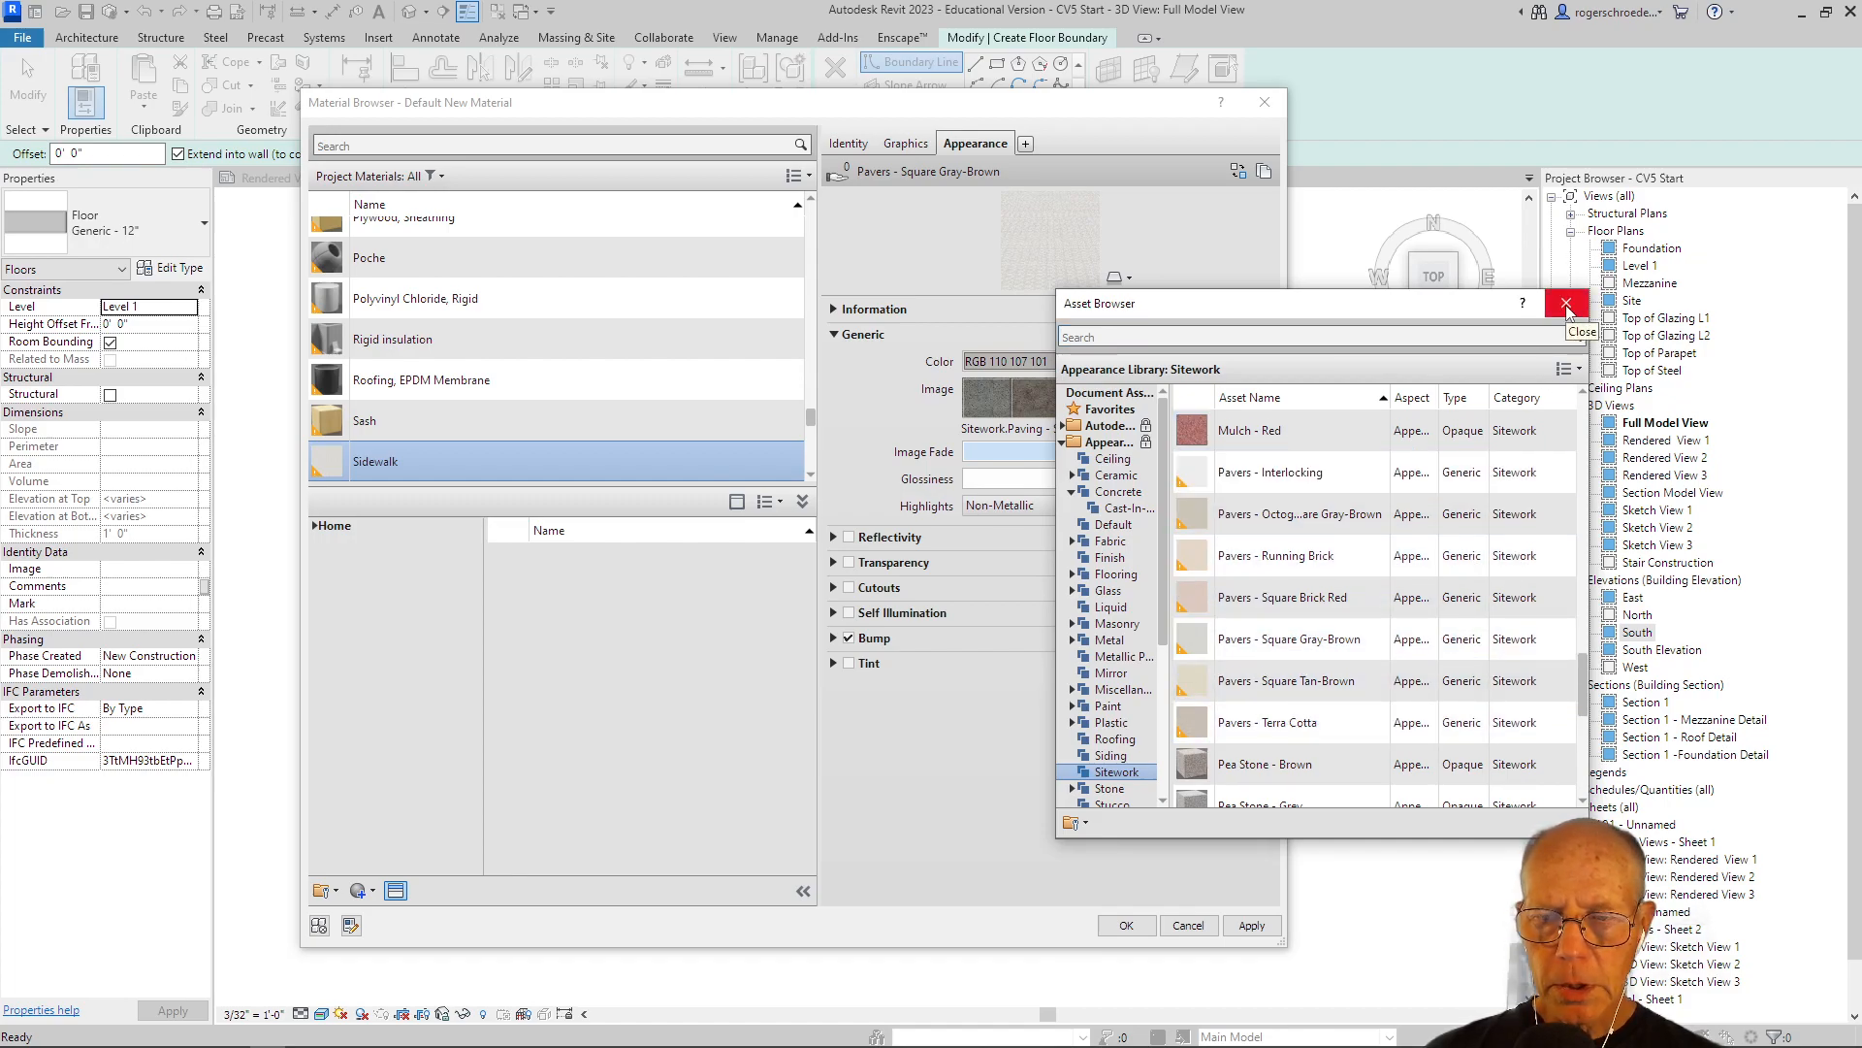
pyautogui.click(1567, 308)
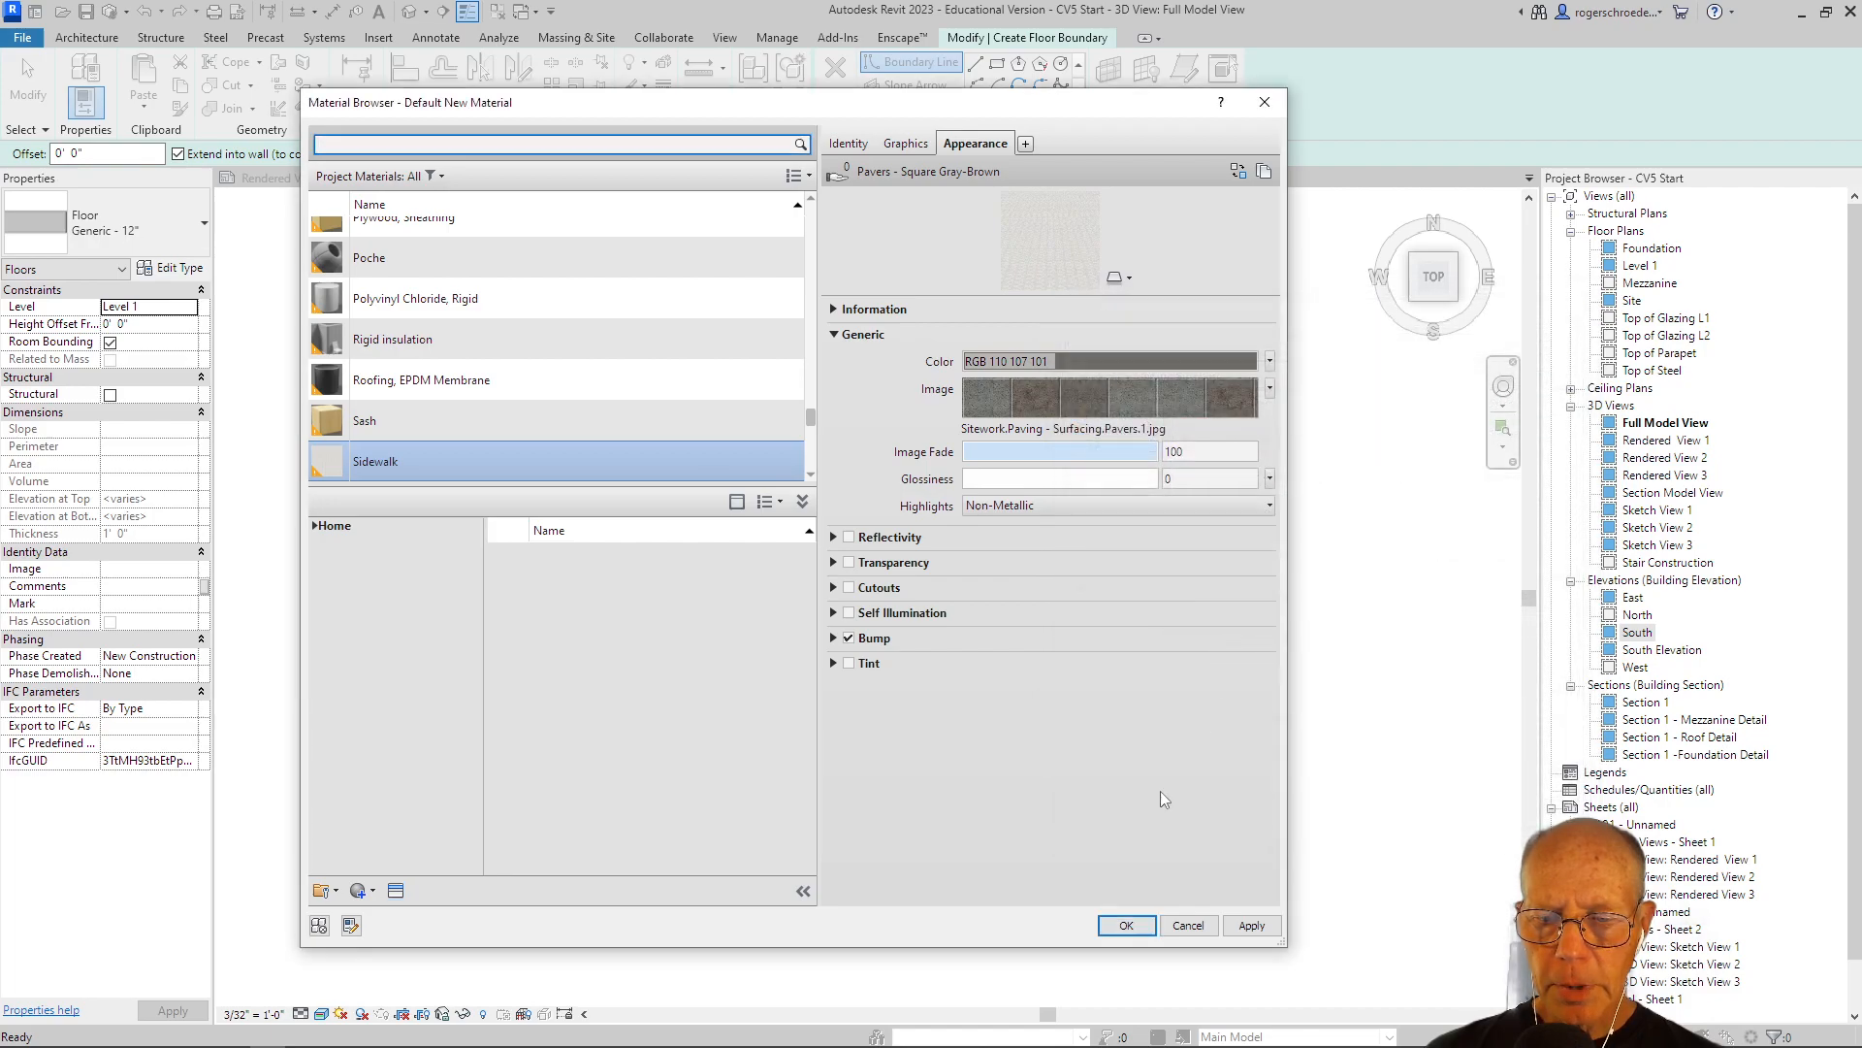
pyautogui.click(1124, 925)
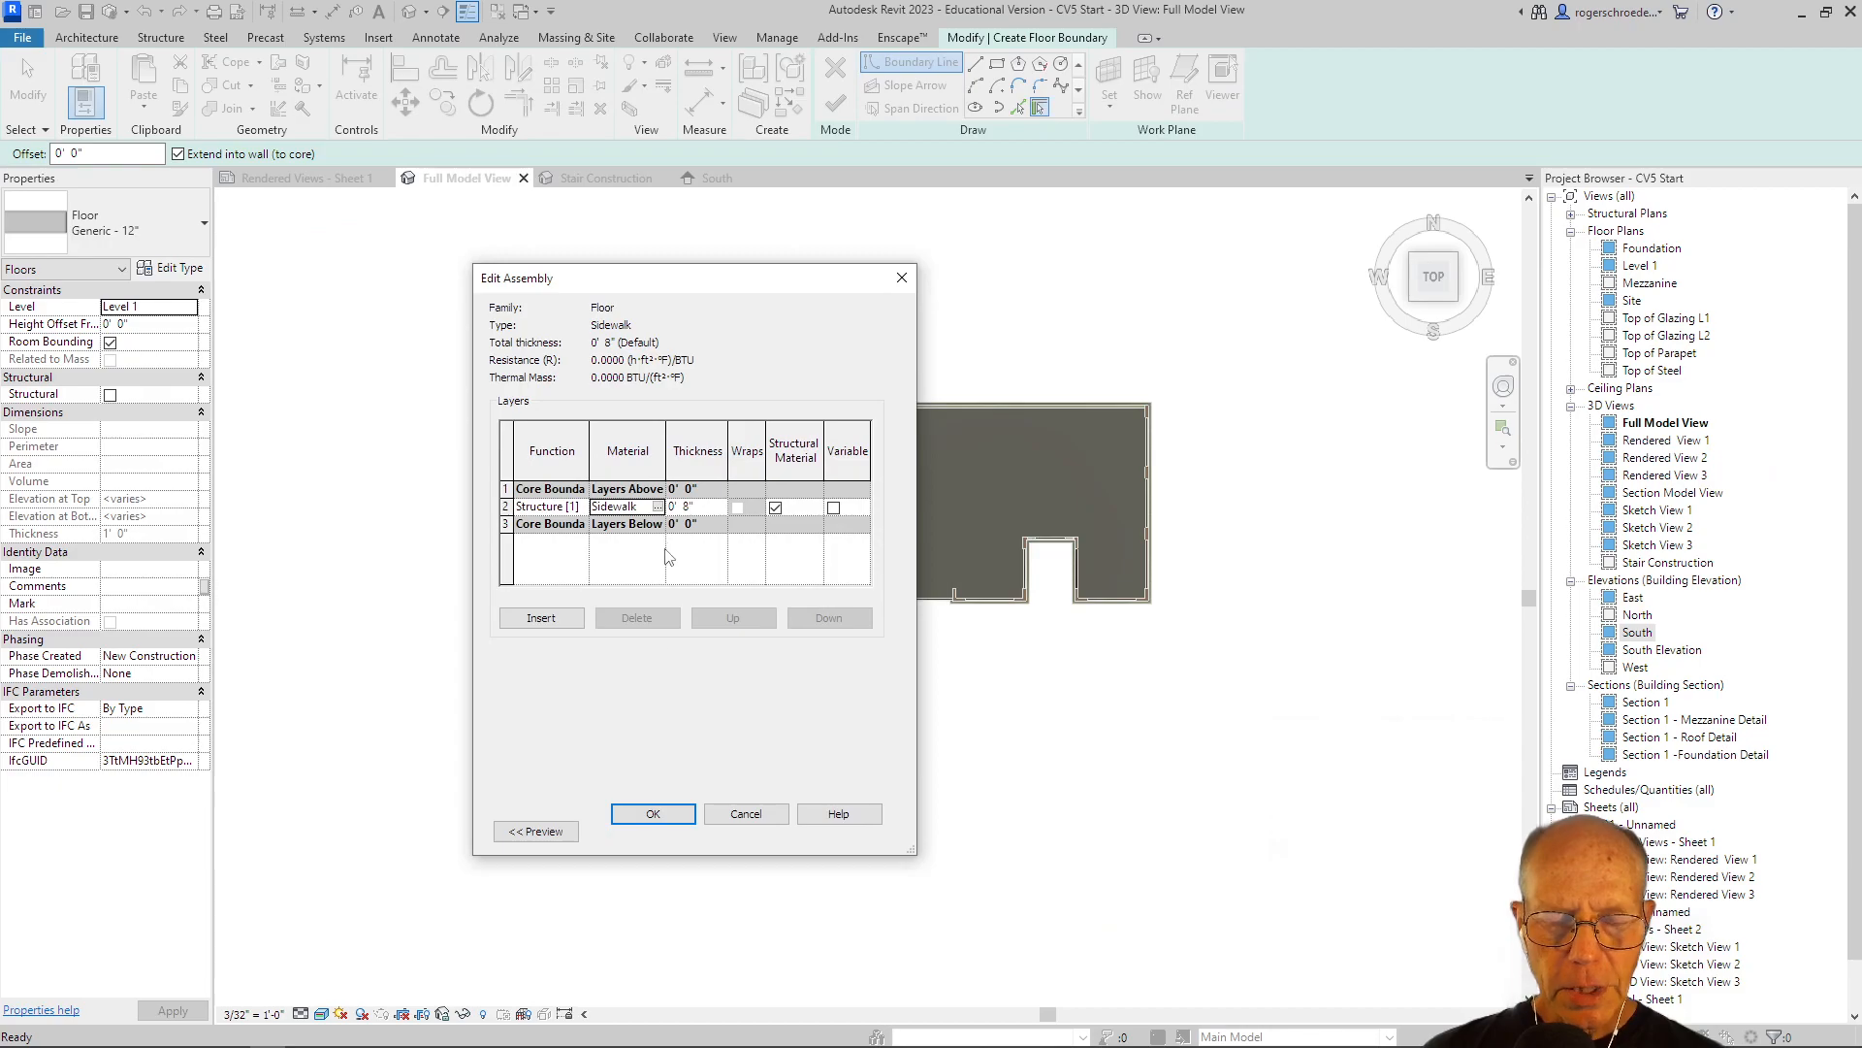
pyautogui.click(660, 815)
pyautogui.click(665, 830)
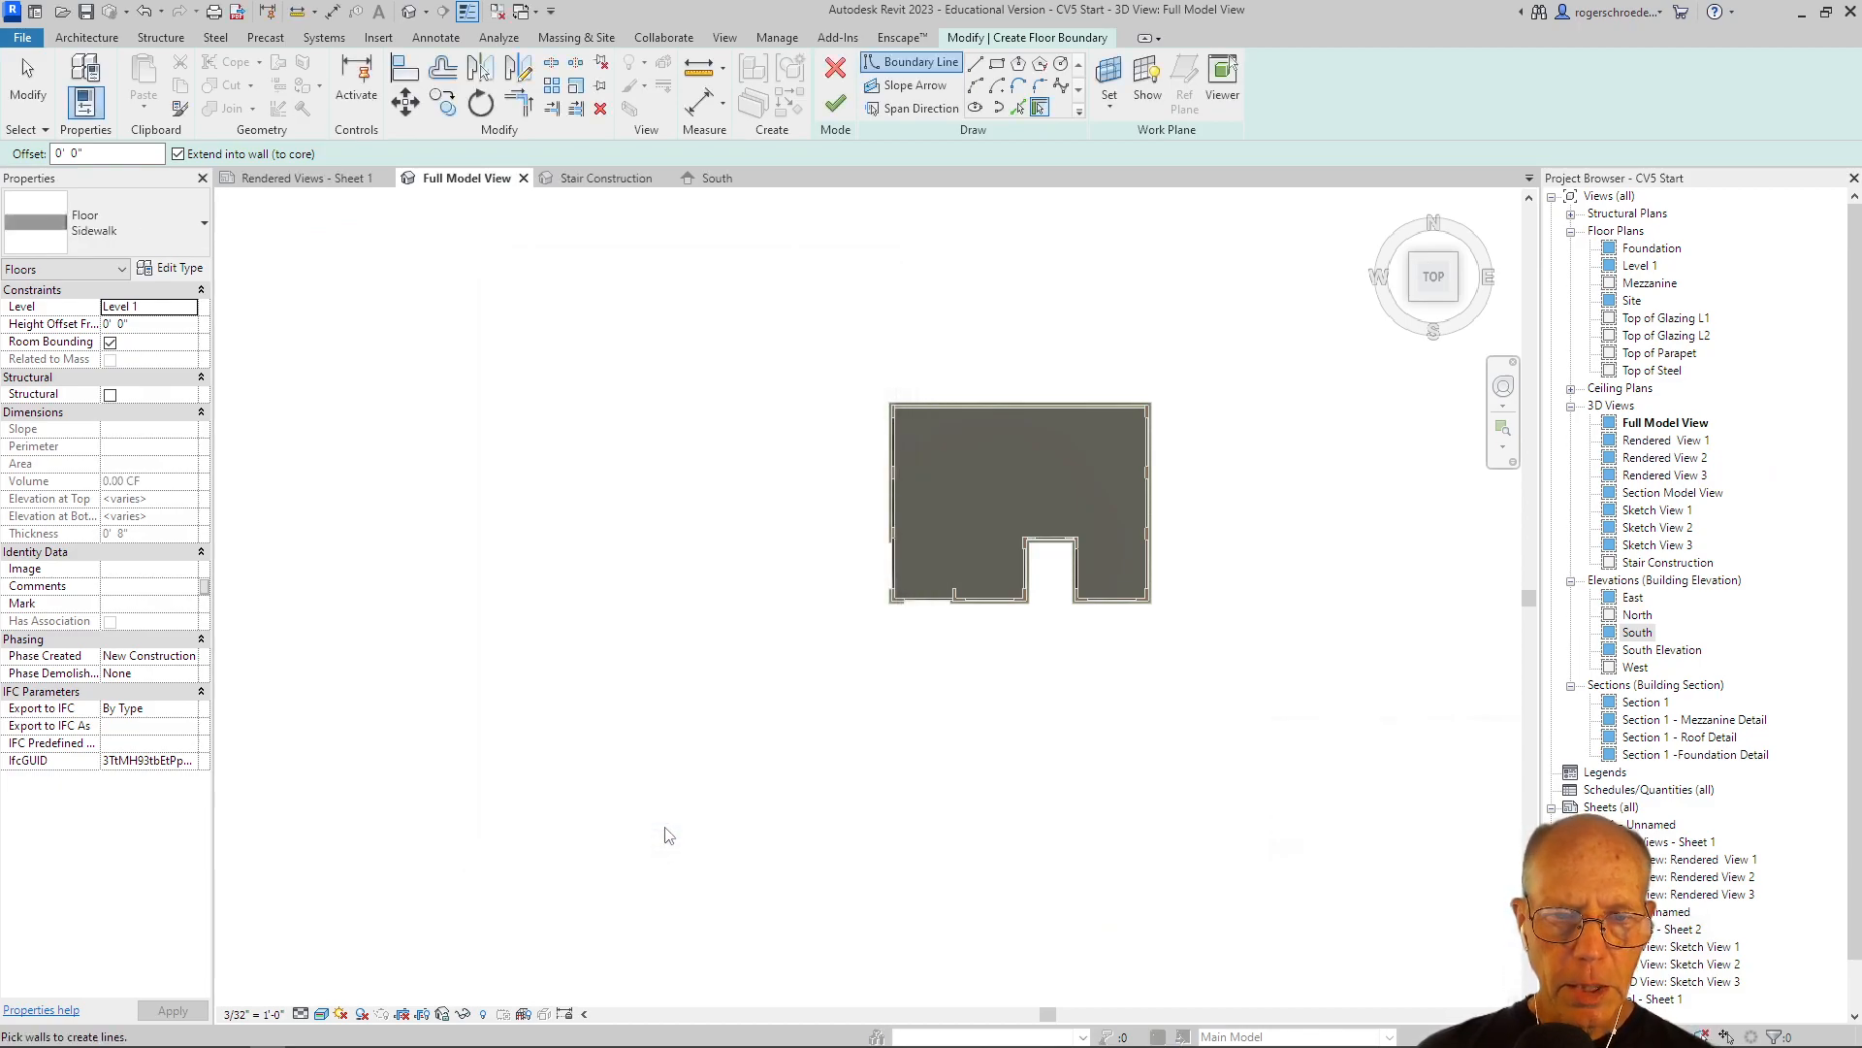
# Sketch a rectangular floor boundary about 244' long from the building's southeast corner to a point well northwest of the building.
pyautogui.click(997, 64)
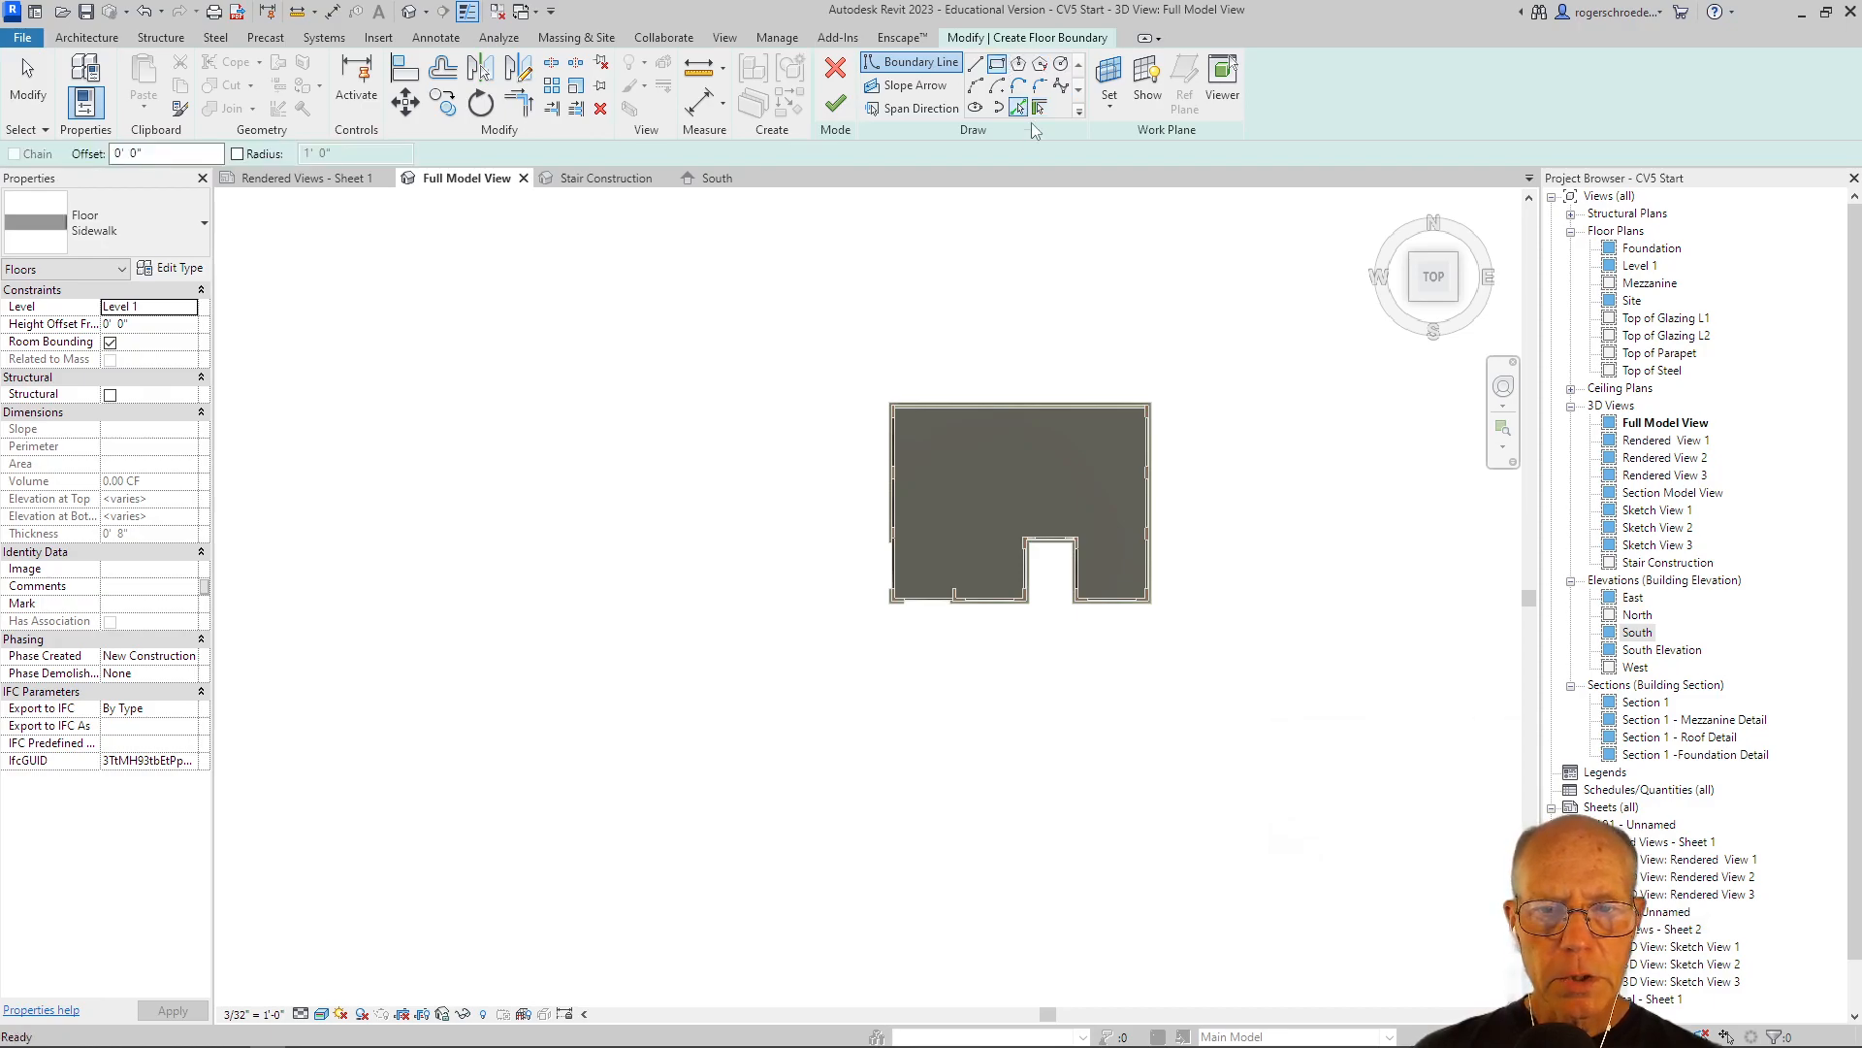
pyautogui.click(1151, 602)
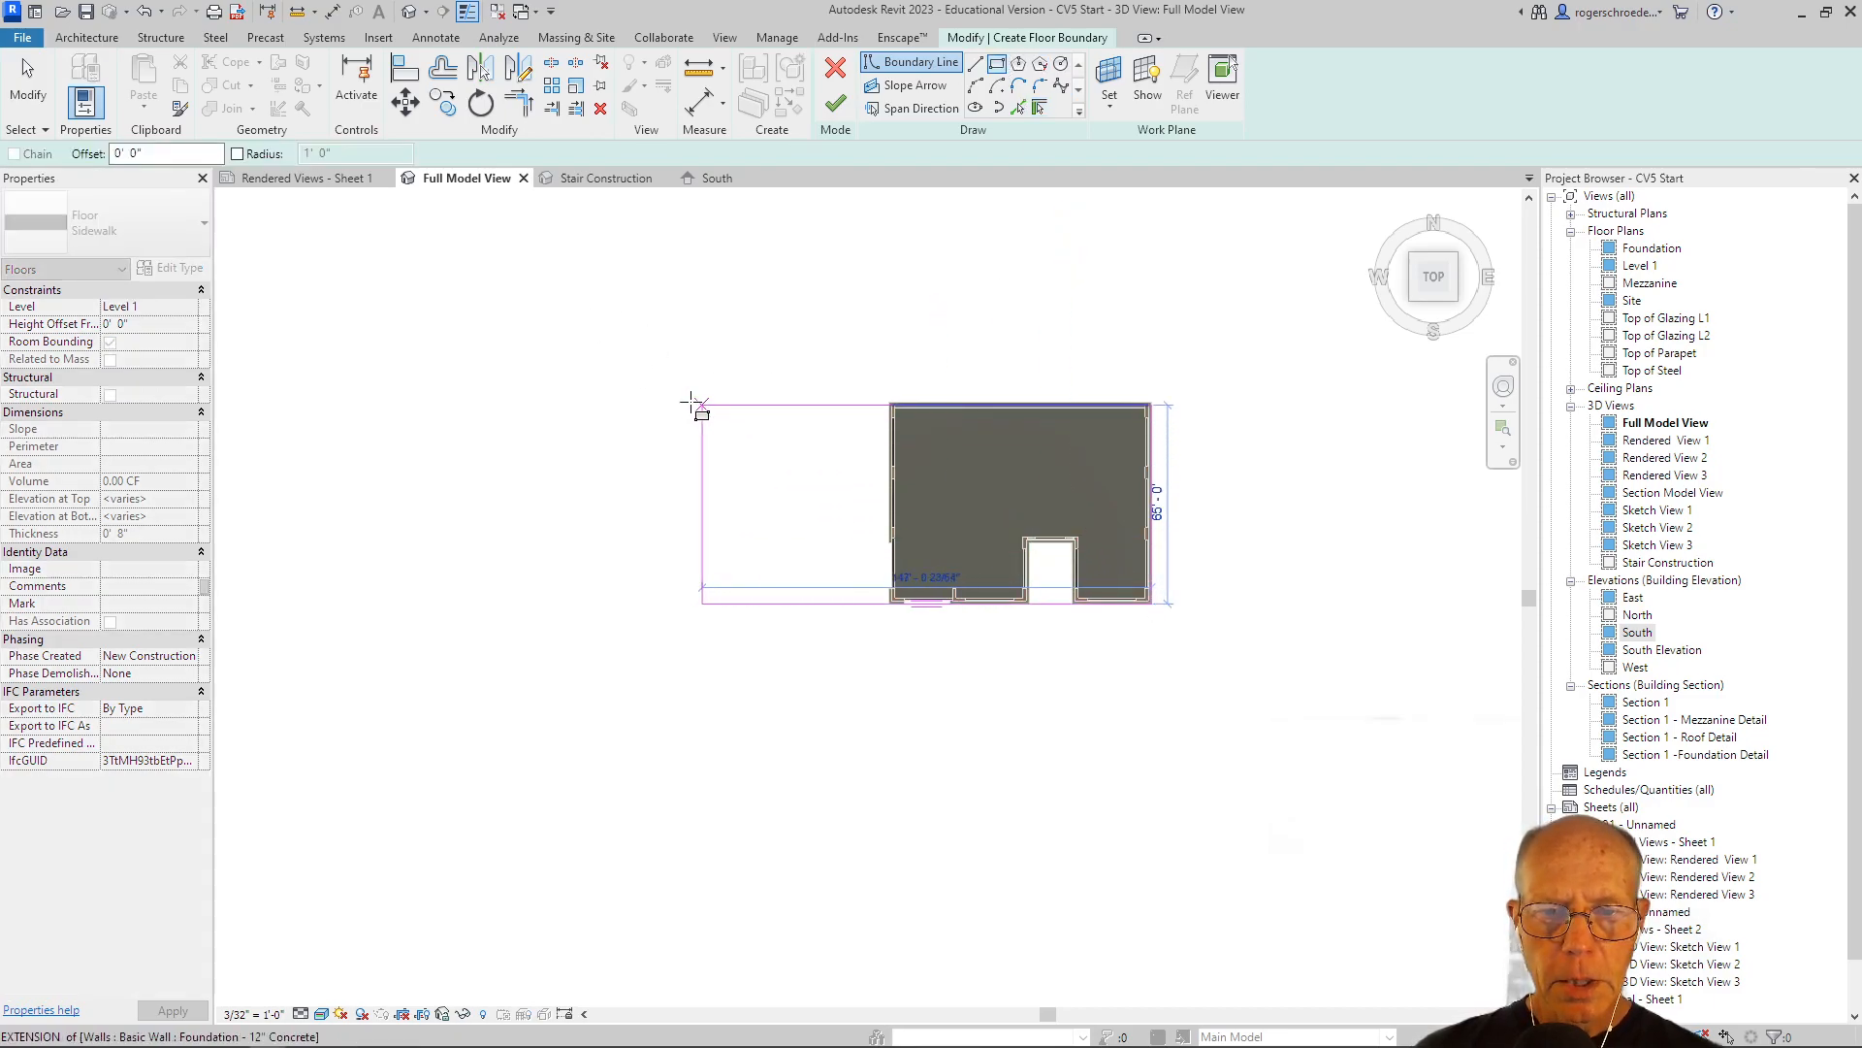
pyautogui.click(406, 262)
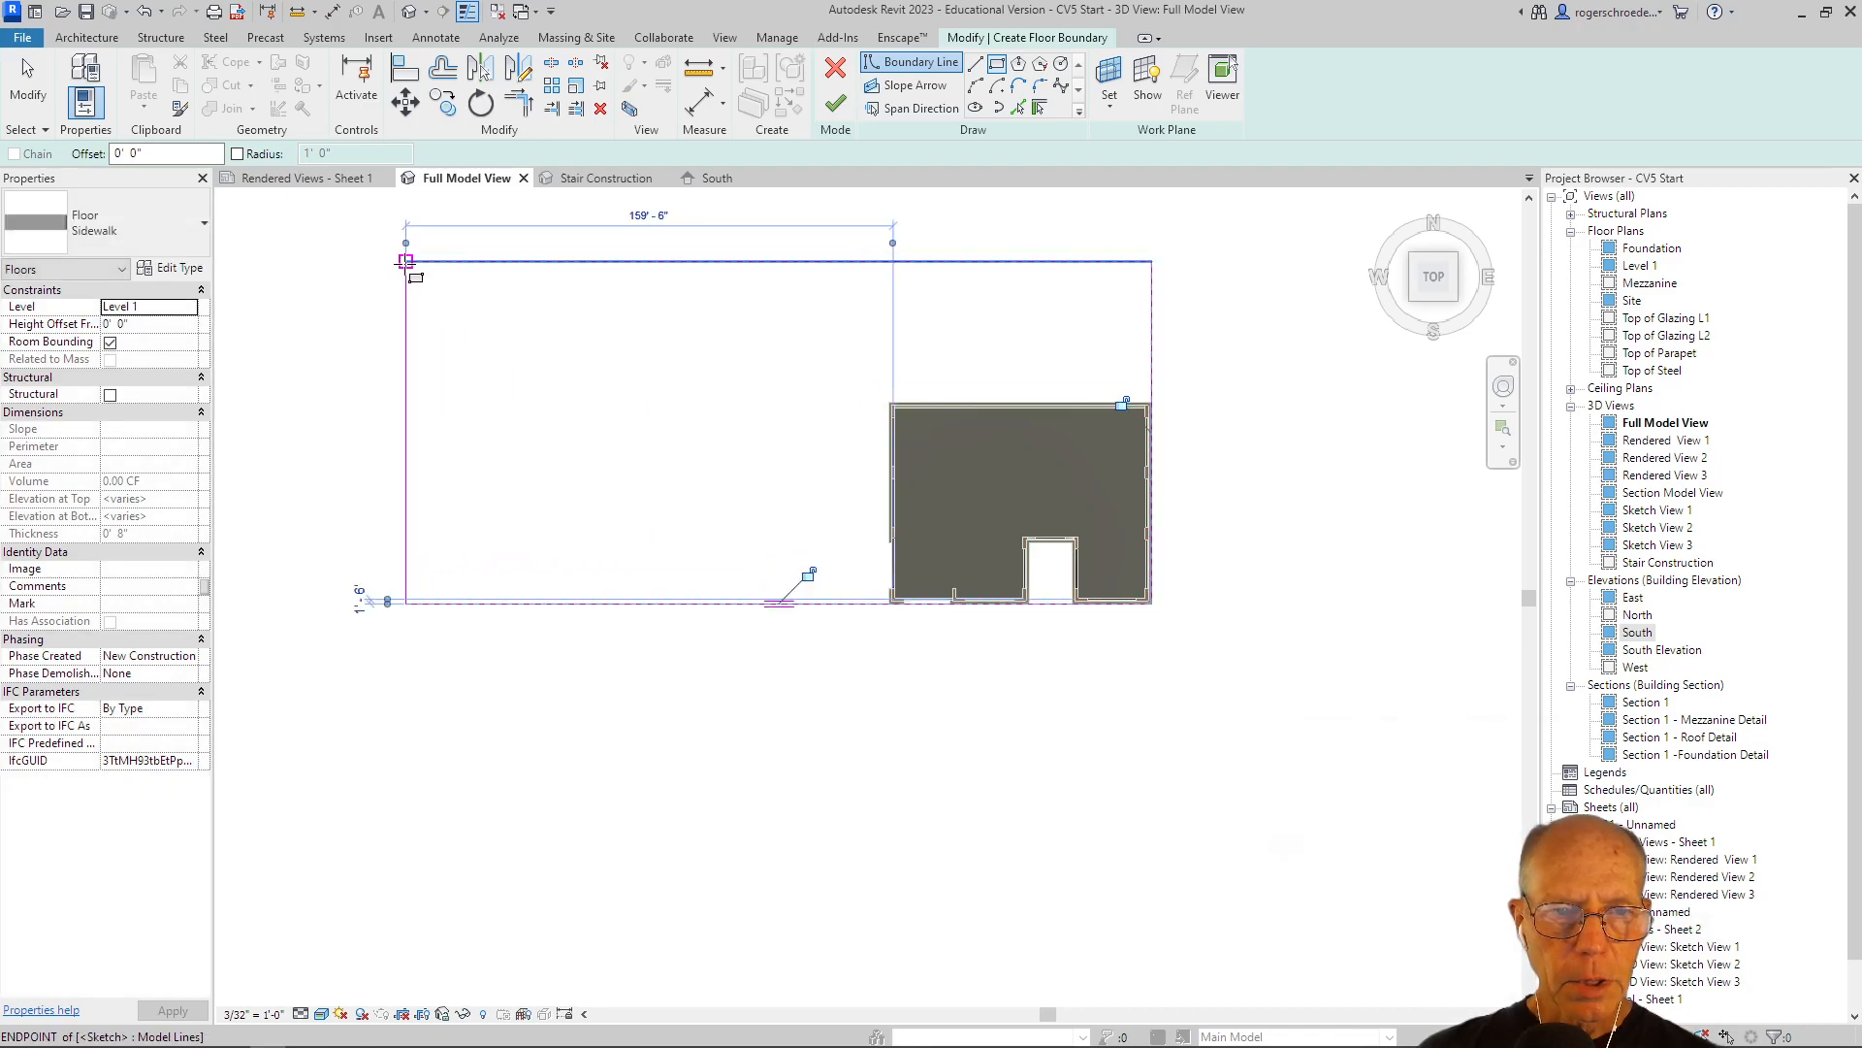
pyautogui.click(27, 97)
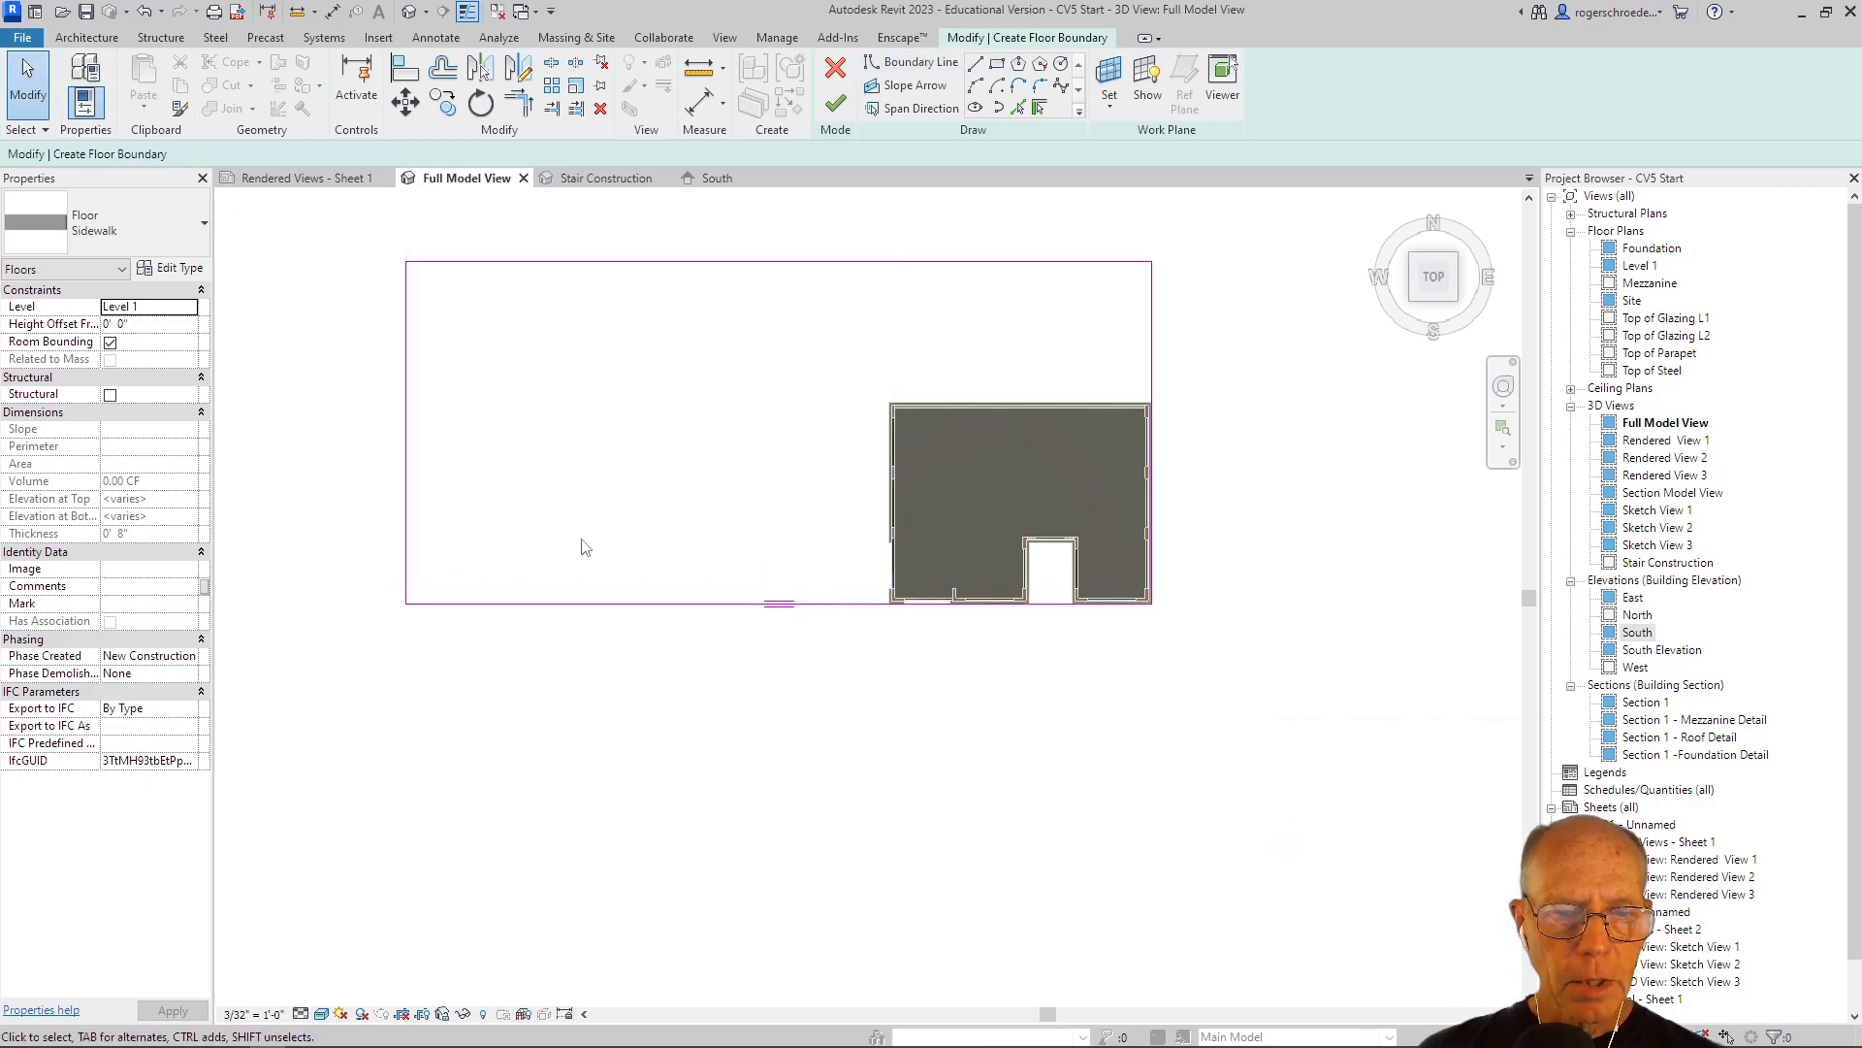
# Move the boundary's south line 16' straight south, away from the building.
pyautogui.click(615, 603)
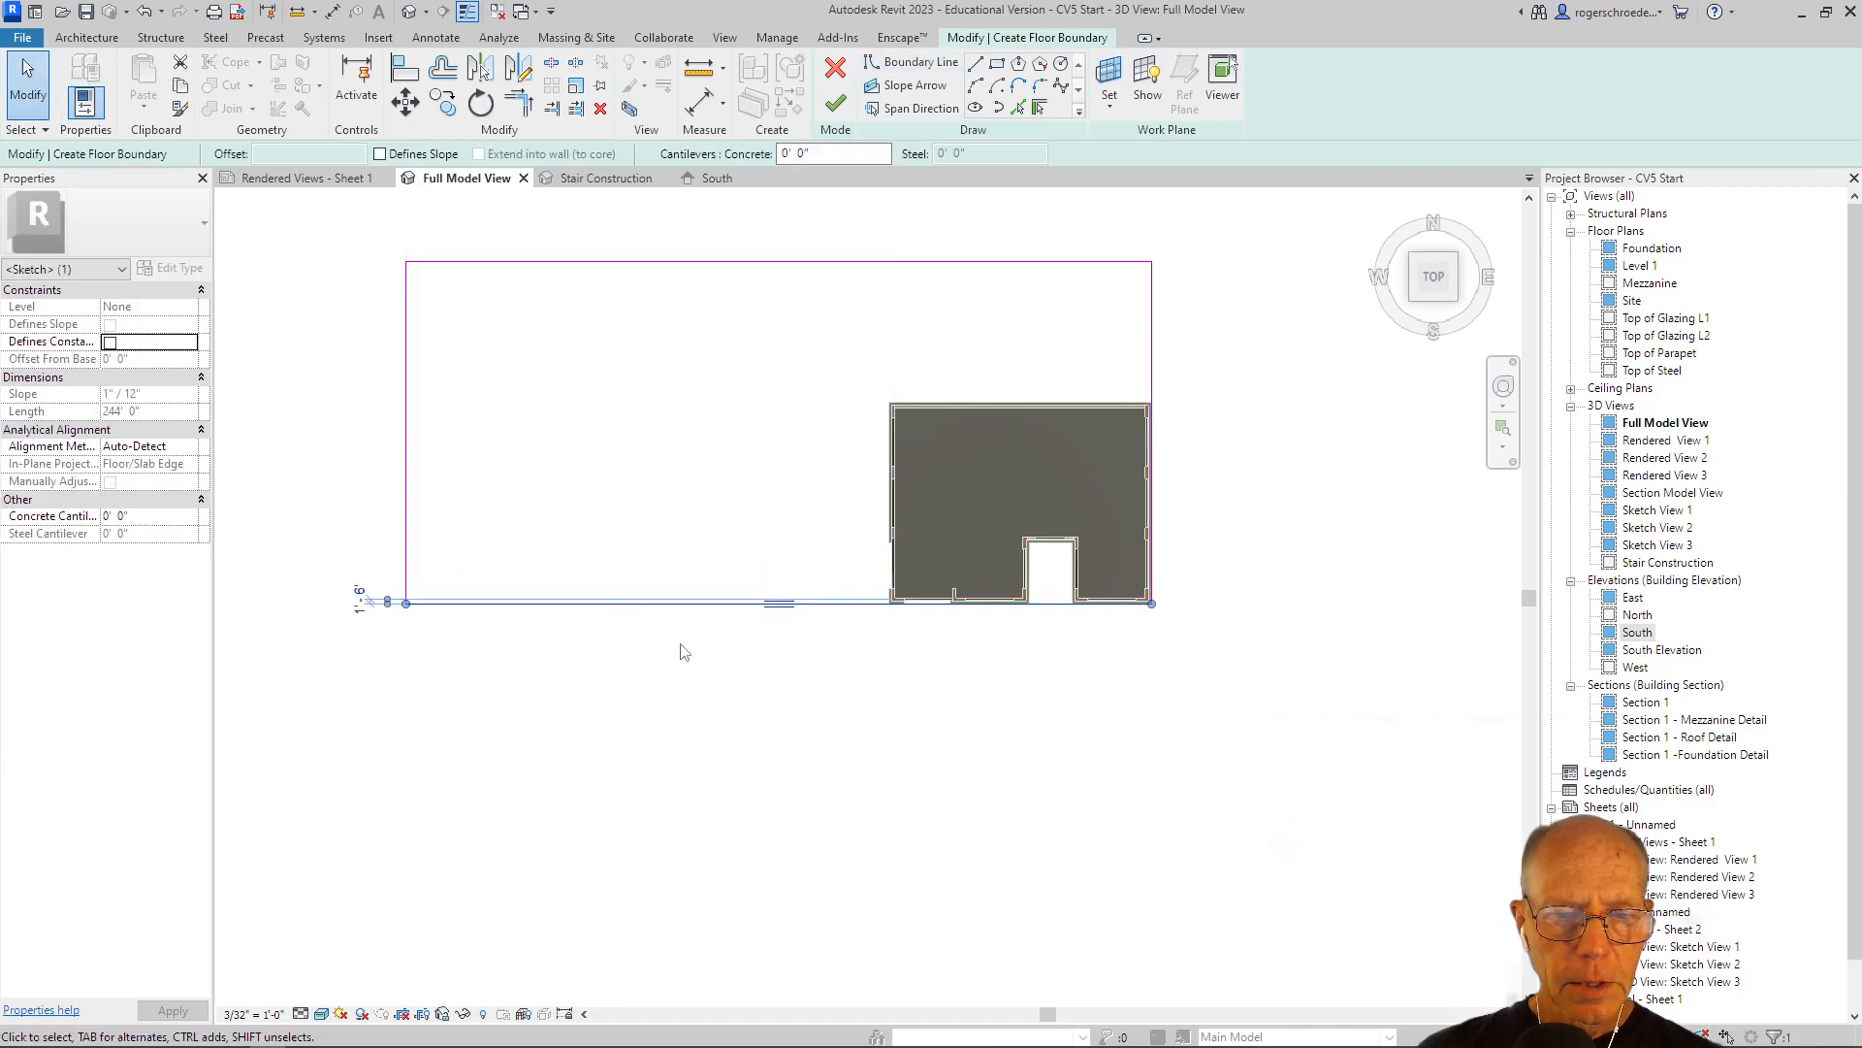
pyautogui.click(411, 108)
pyautogui.click(724, 603)
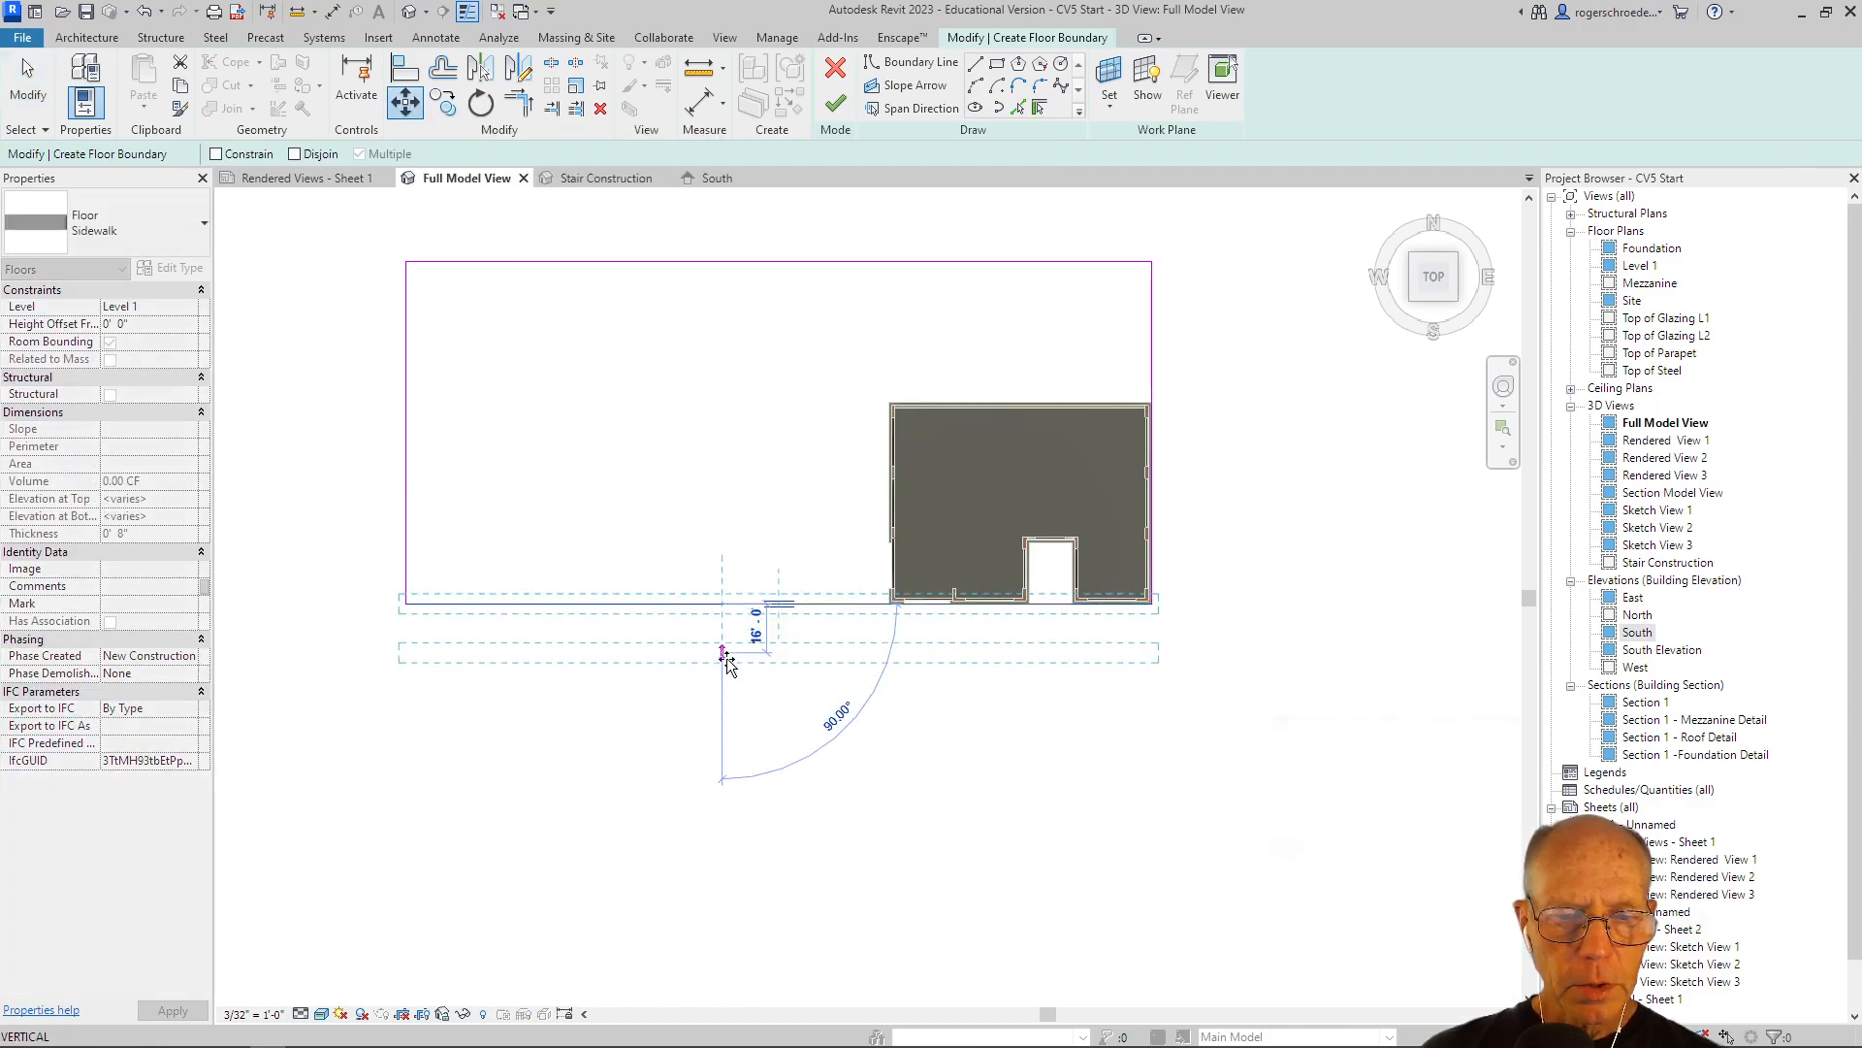
pyautogui.click(725, 654)
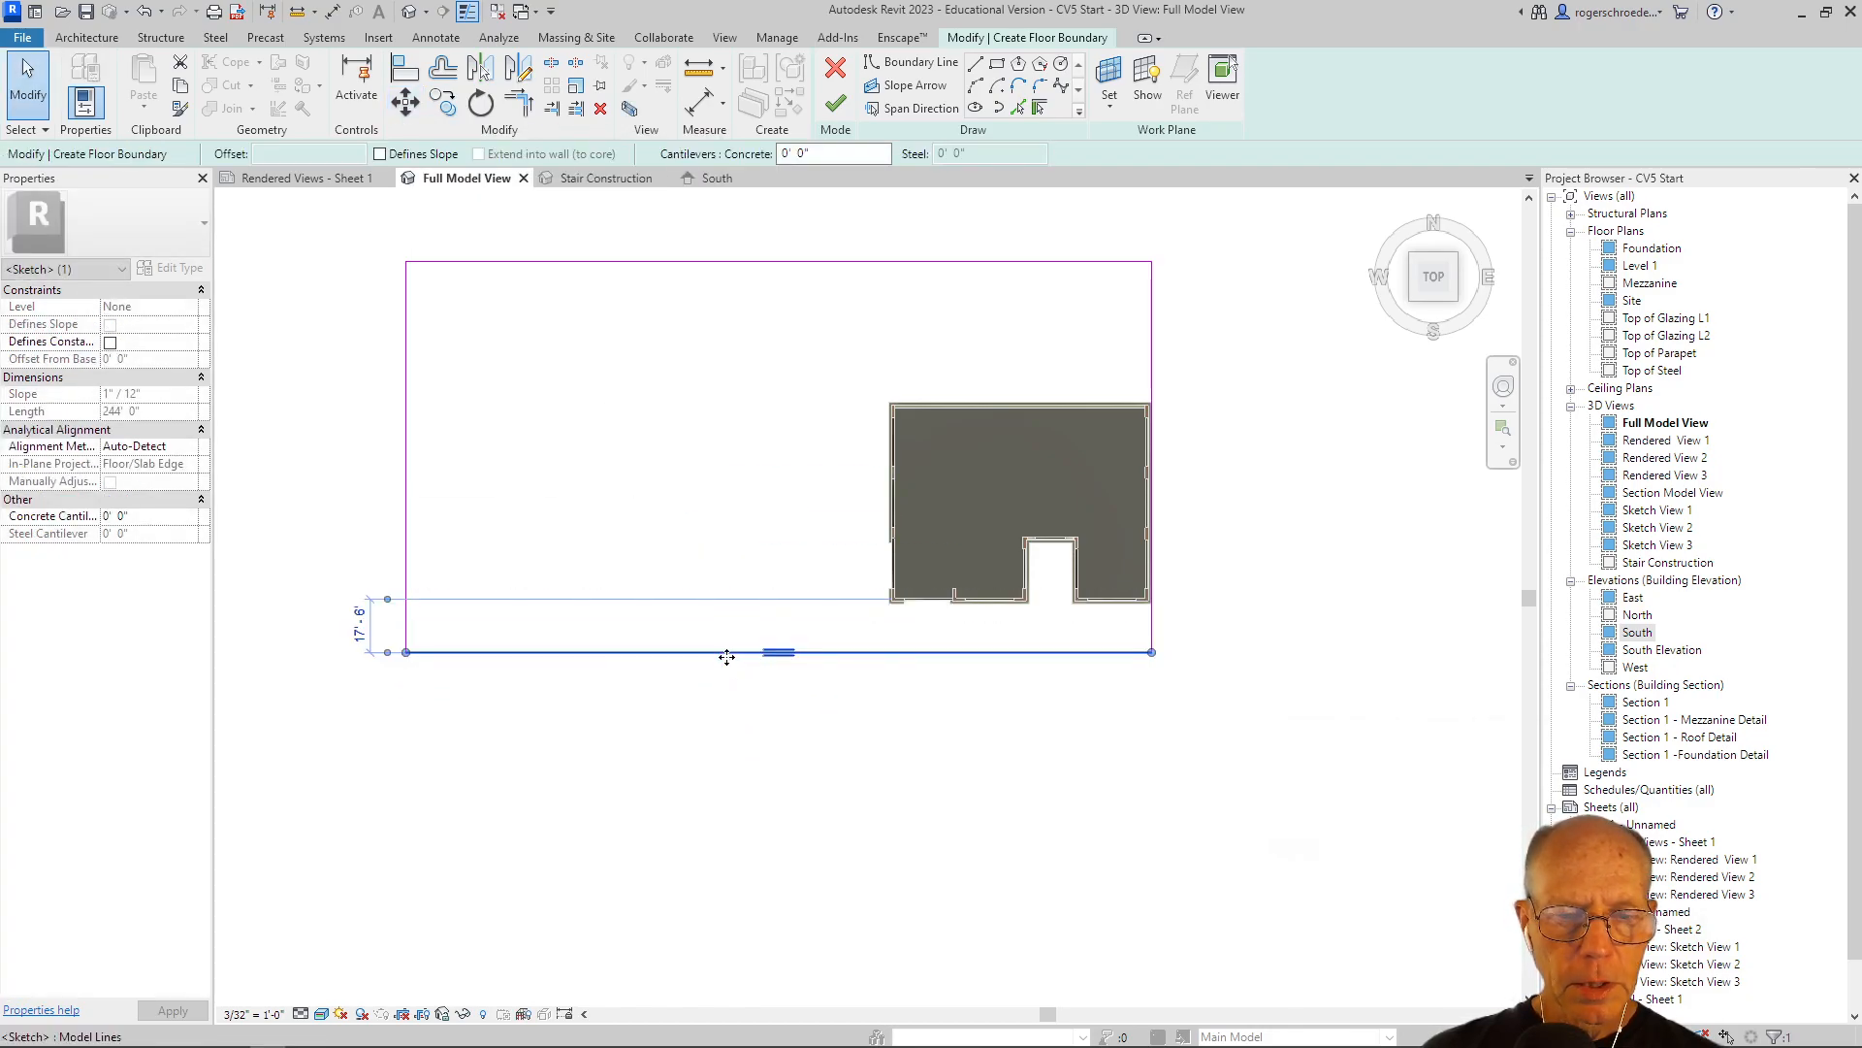
# Move the boundary's east line 16' straight east, away from the building.
pyautogui.click(1153, 369)
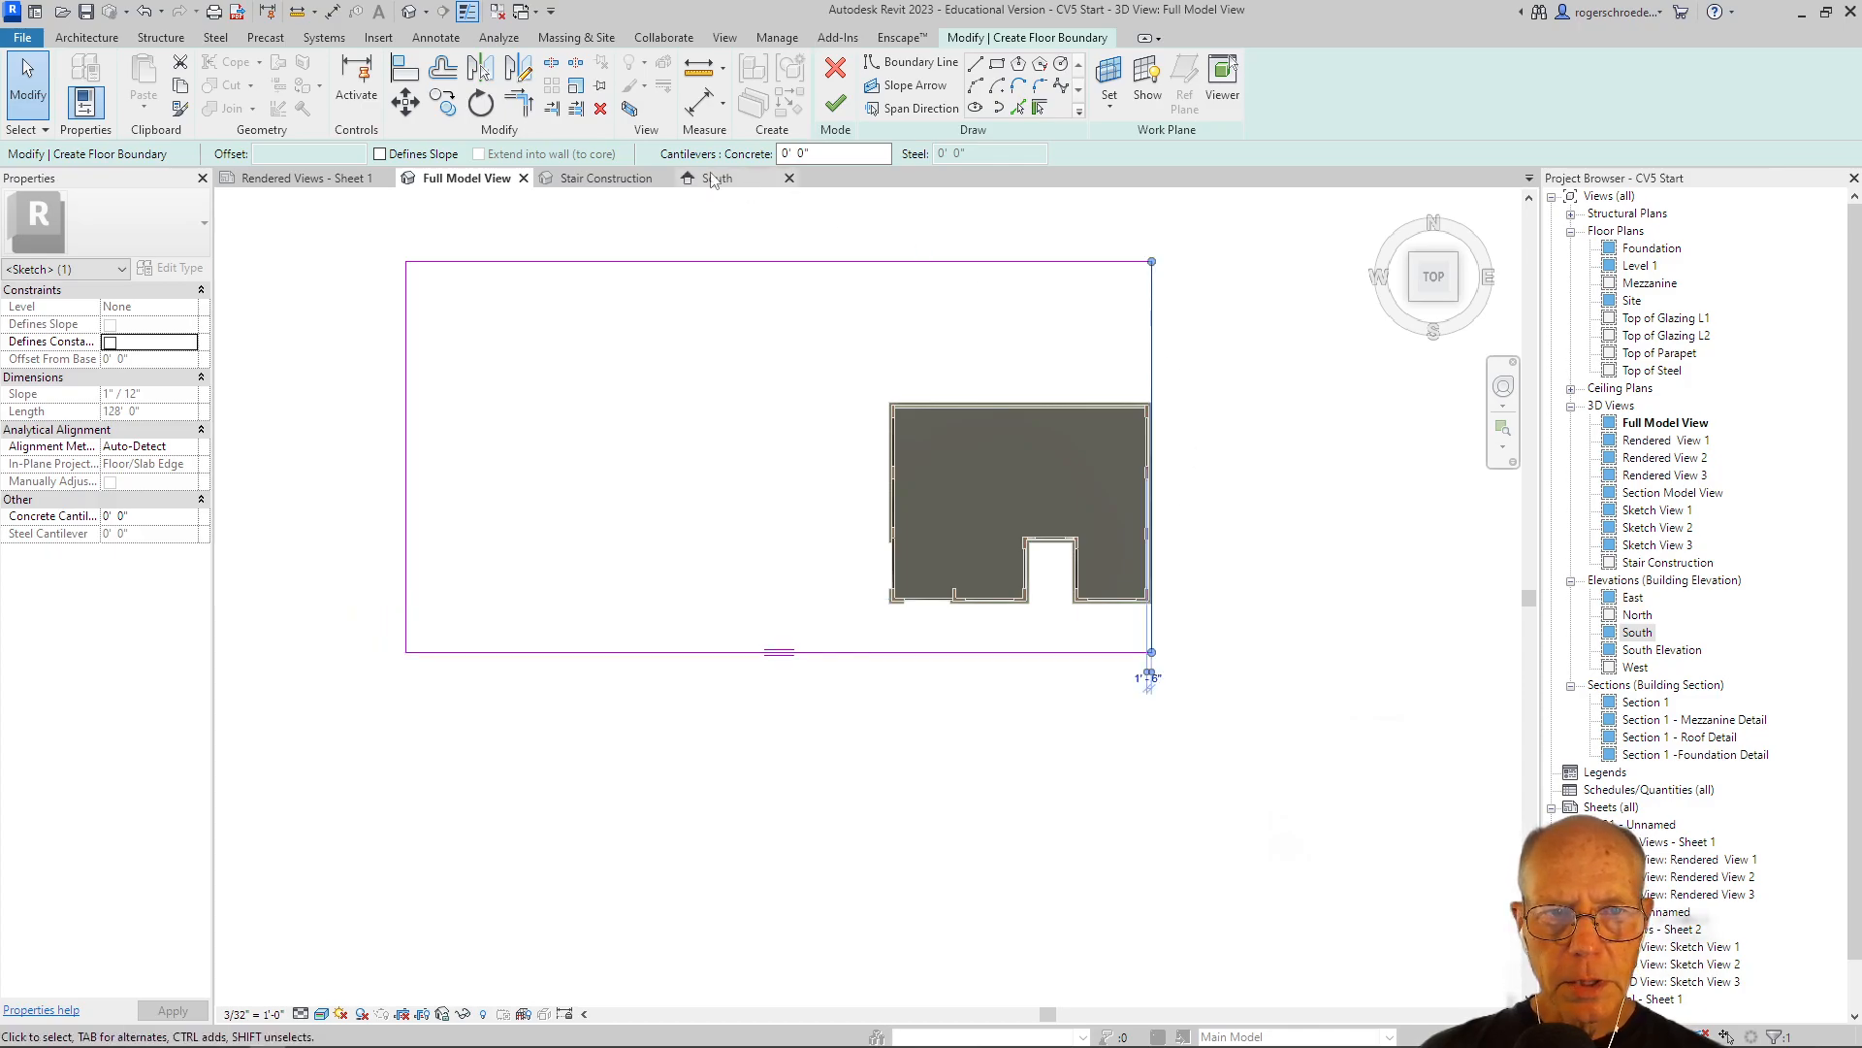
pyautogui.click(399, 97)
pyautogui.click(1155, 381)
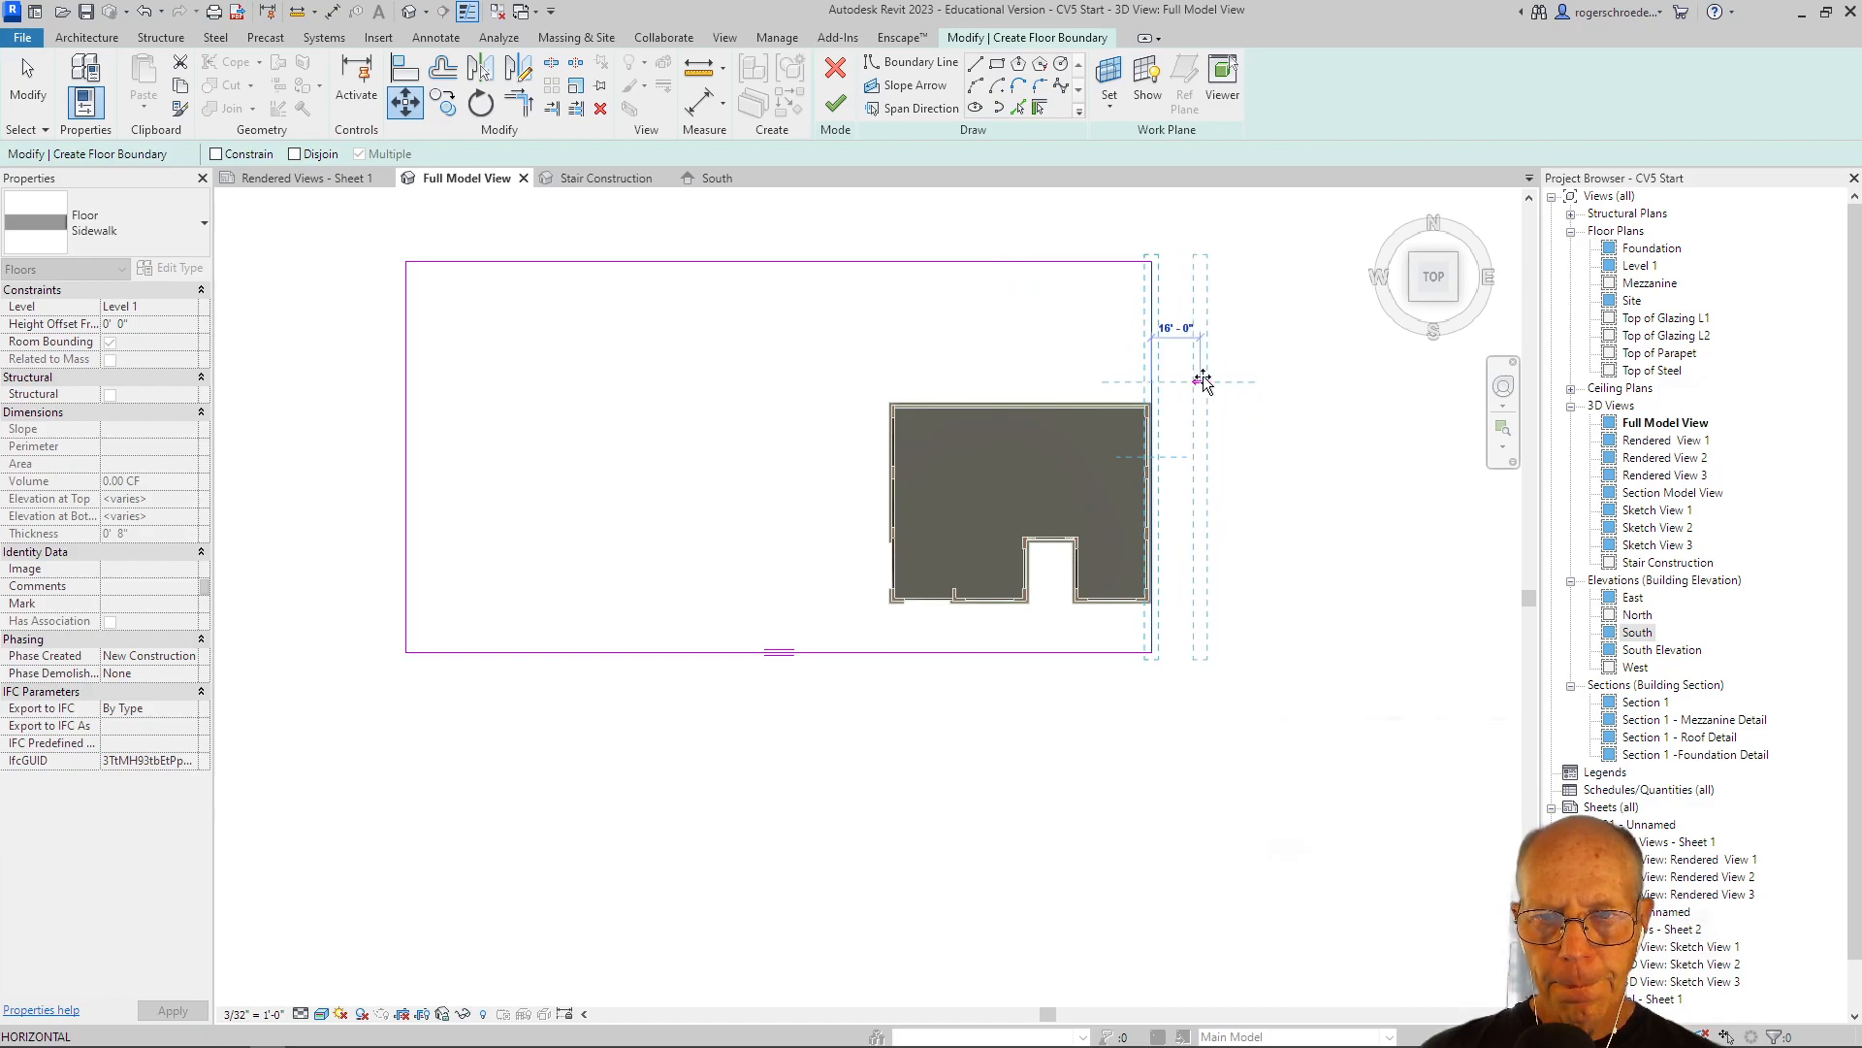
pyautogui.click(1201, 380)
# Round the boundary's southwest corner with a fillet arc of about 17' radius.
pyautogui.scroll(2, 1136, 723)
pyautogui.scroll(1, 1137, 721)
pyautogui.moveTo(1164, 728); pyautogui.dragTo(1432, 843, button='middle')
pyautogui.scroll(-1, 1424, 841)
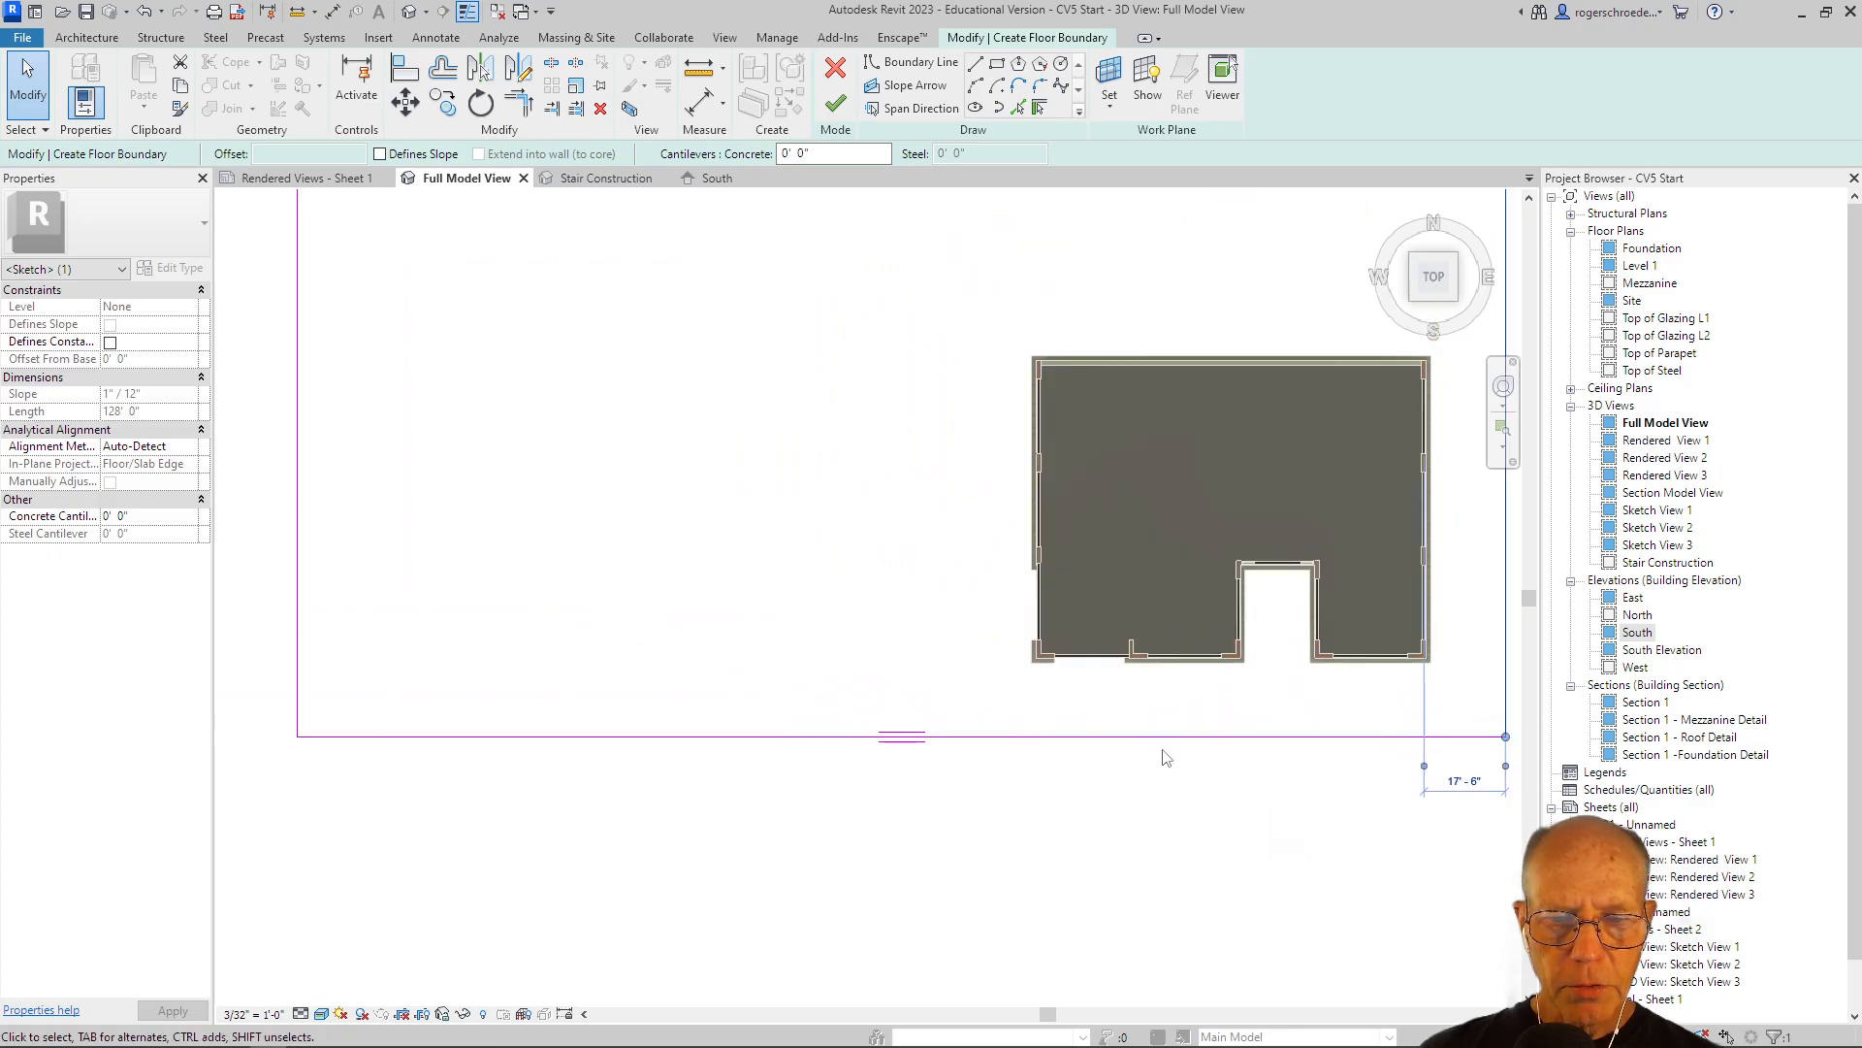
pyautogui.click(1039, 85)
pyautogui.click(299, 666)
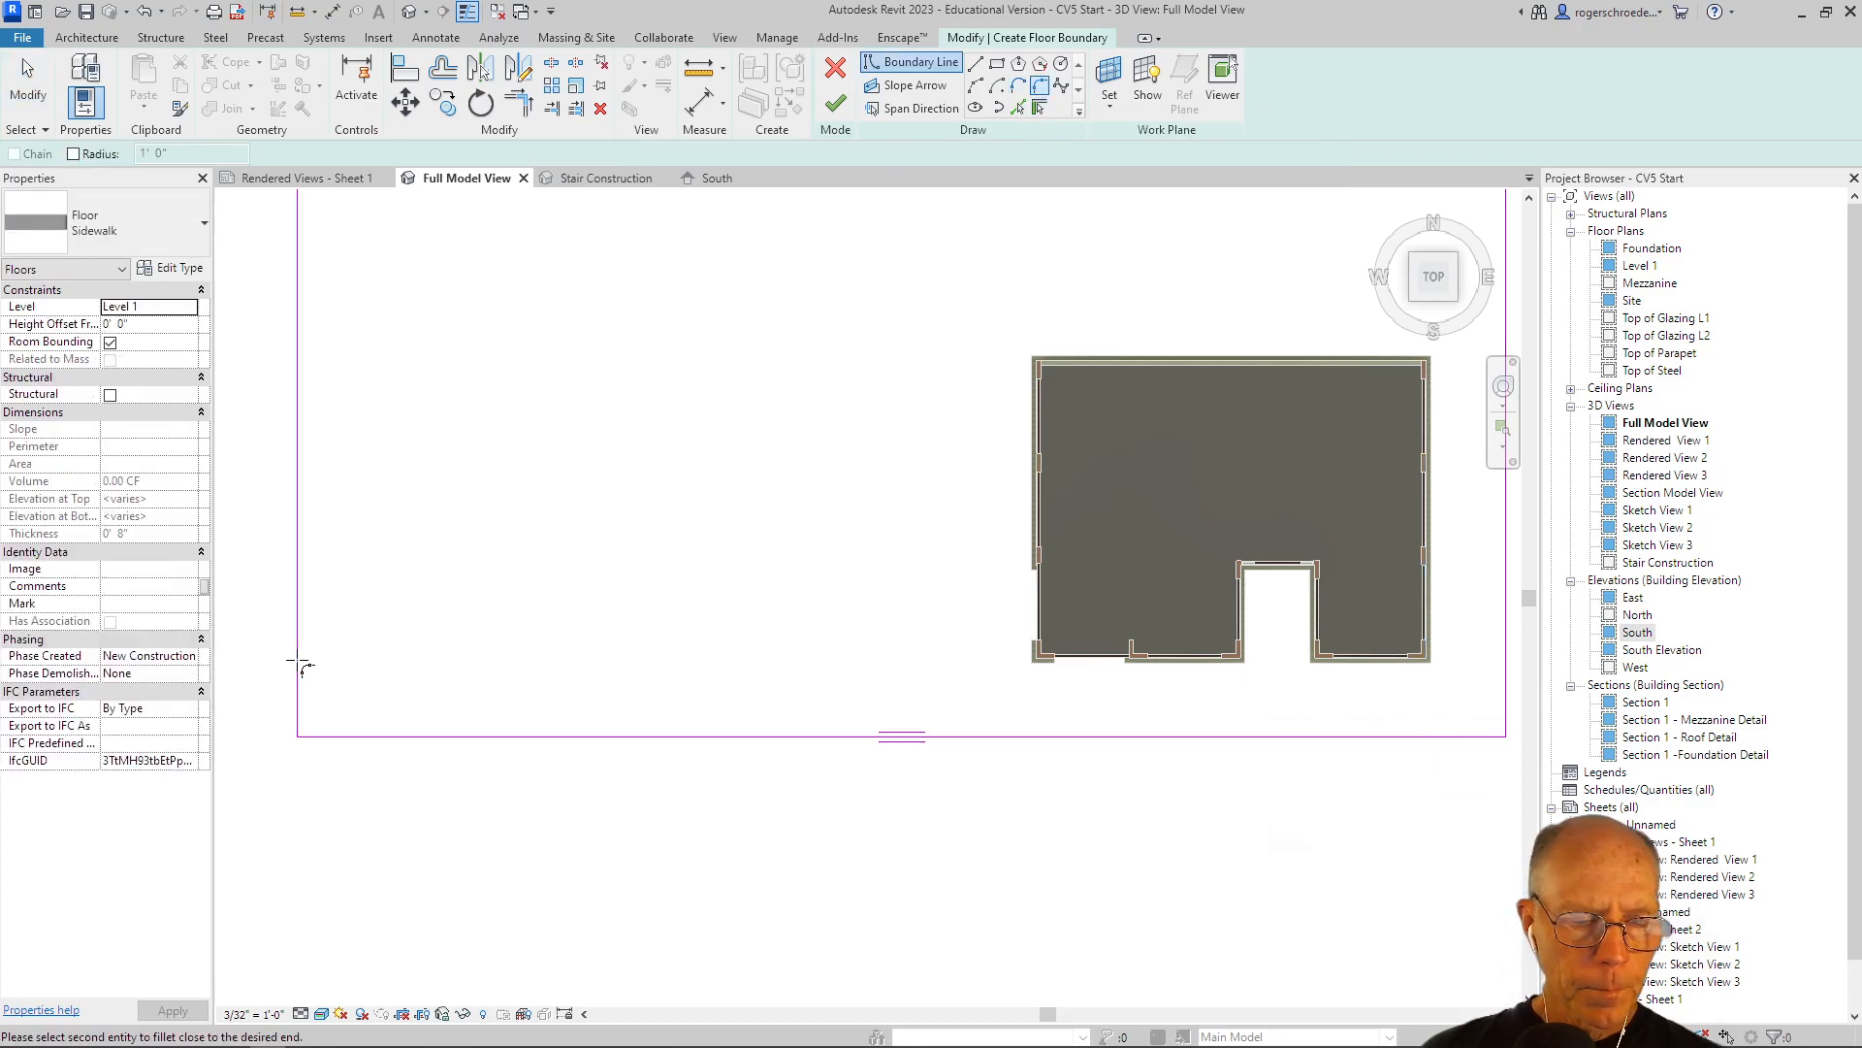
pyautogui.click(352, 737)
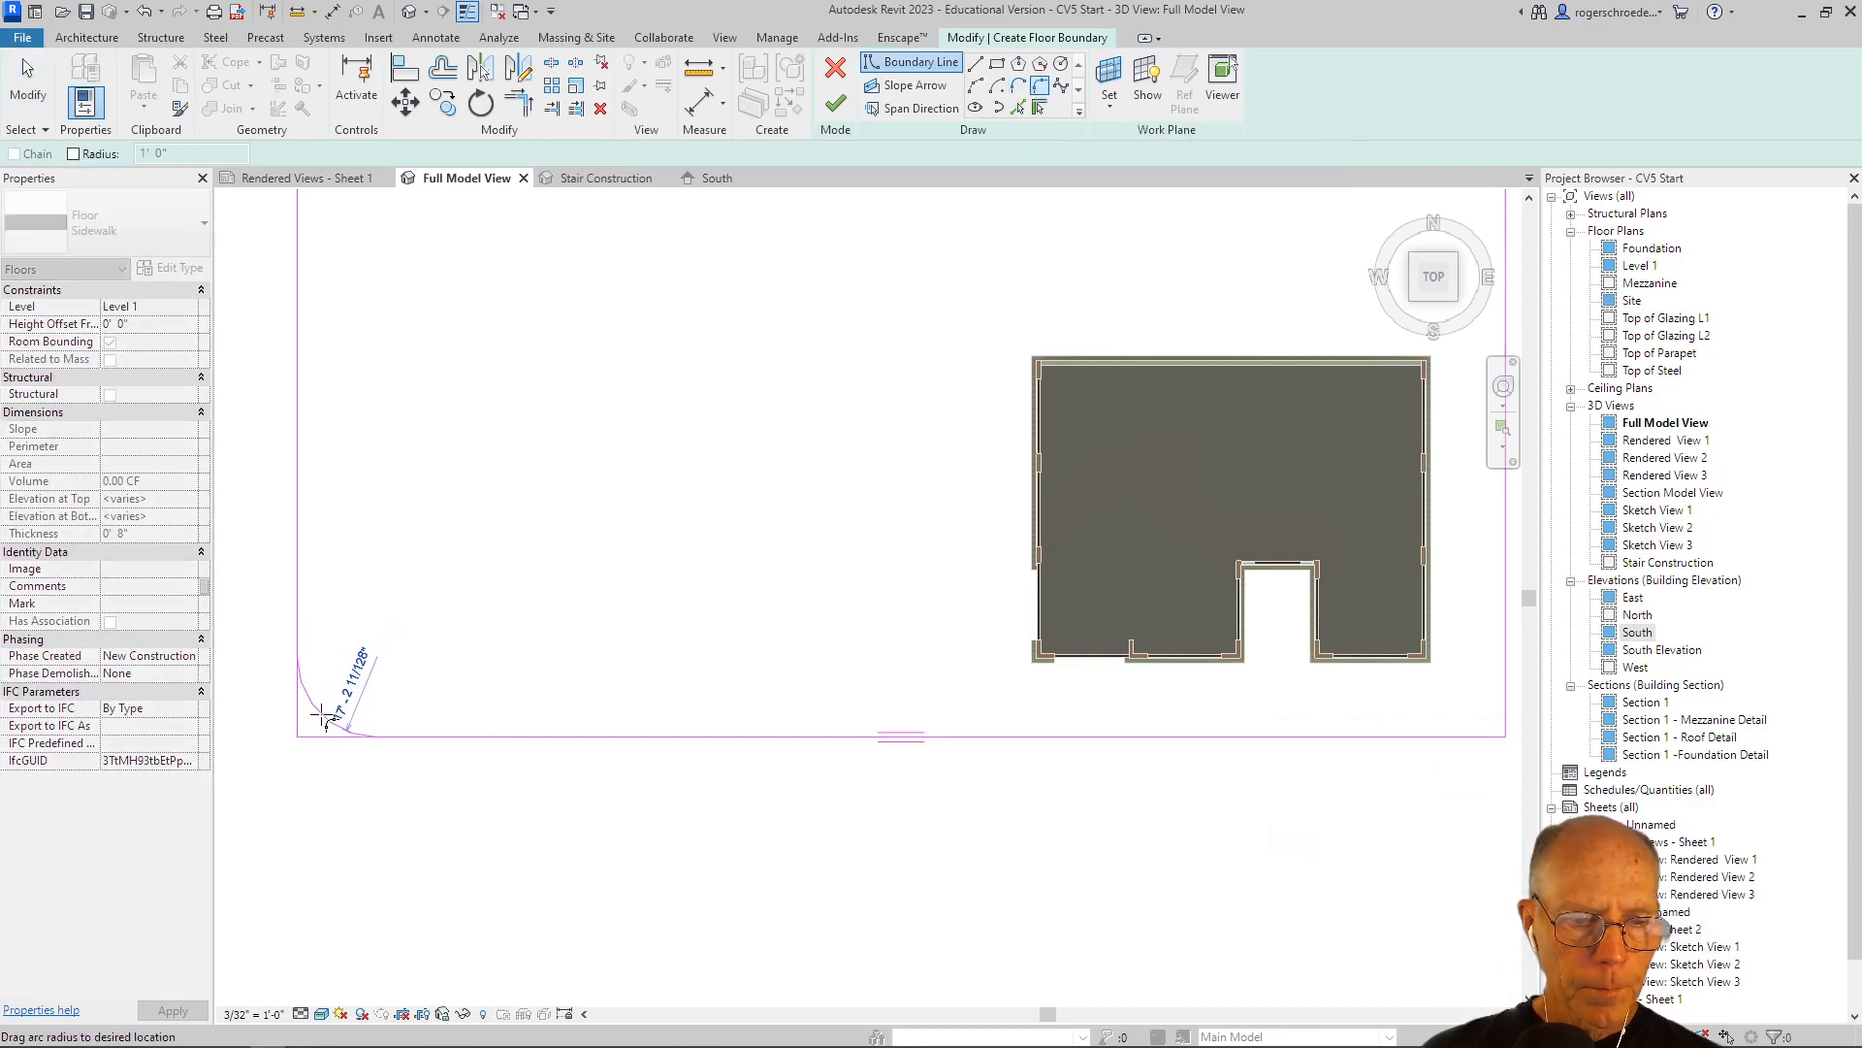
pyautogui.click(325, 707)
# Round the boundary's southeast corner with a fillet arc of about 25' radius and end the fillet command.
pyautogui.click(1361, 737)
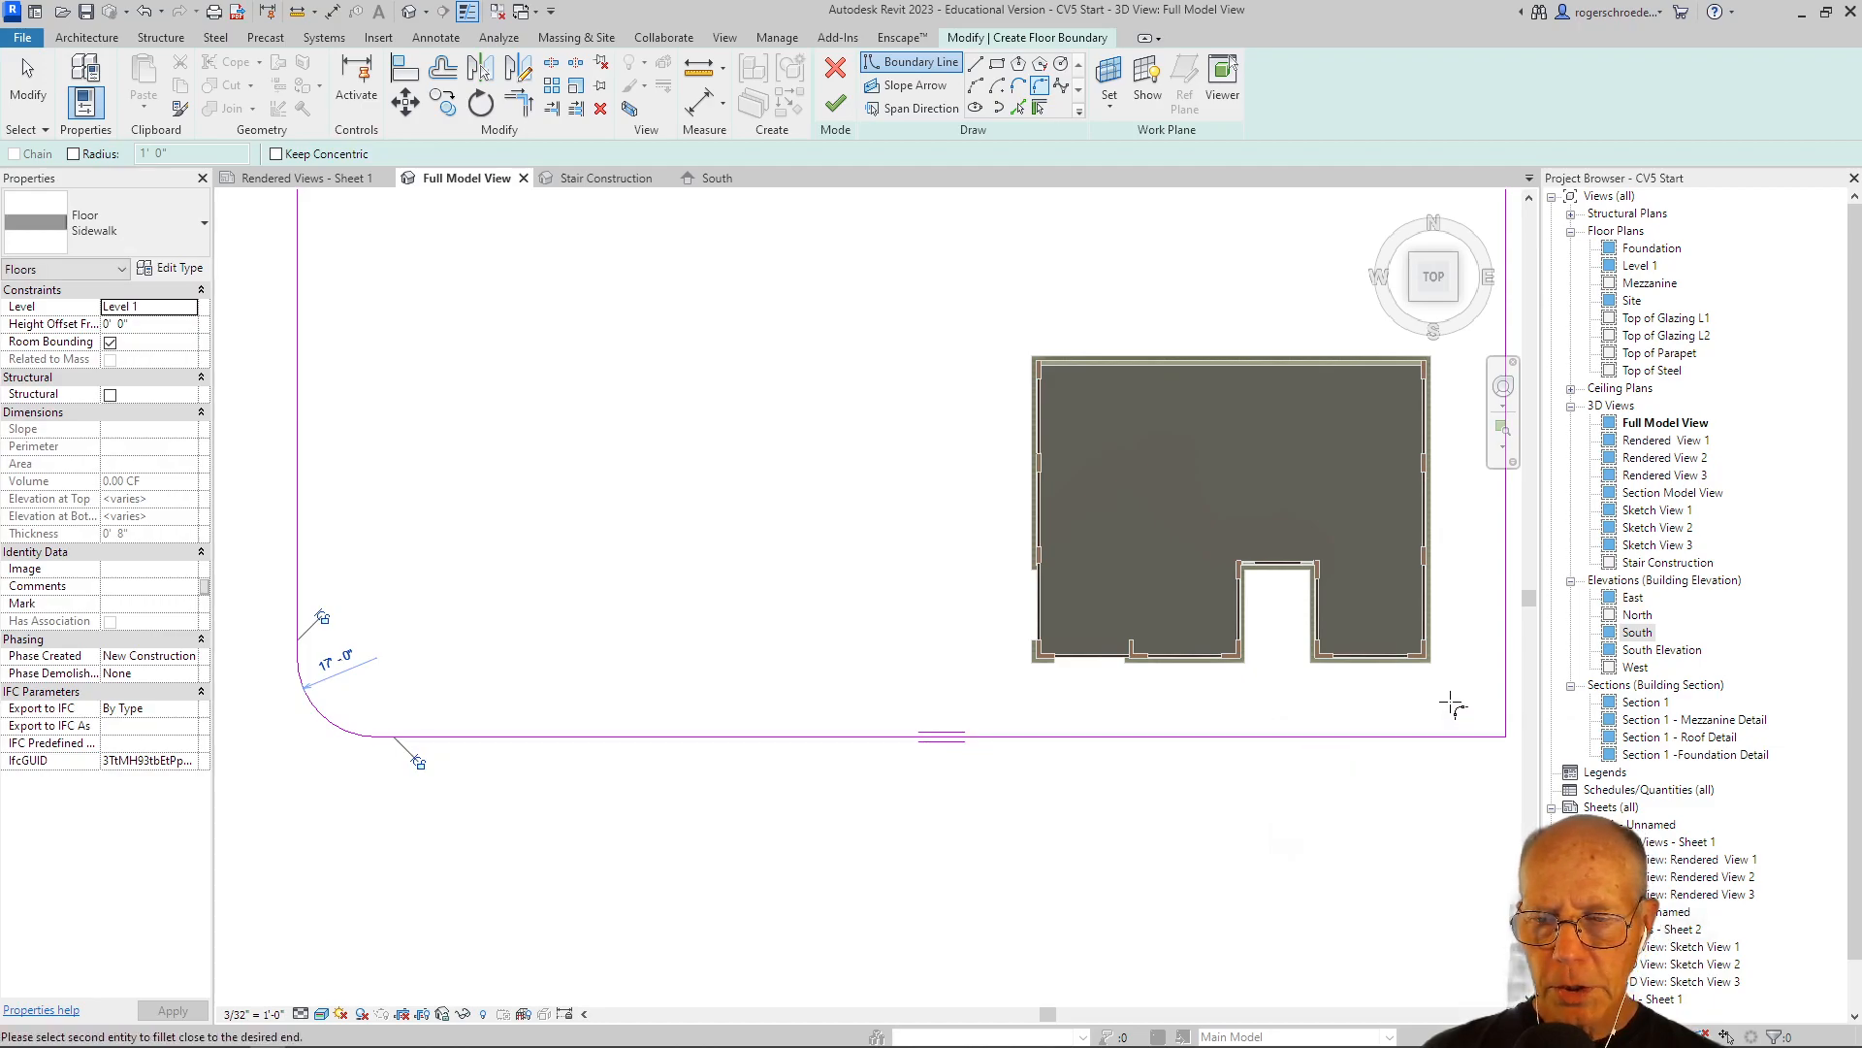
pyautogui.click(1509, 663)
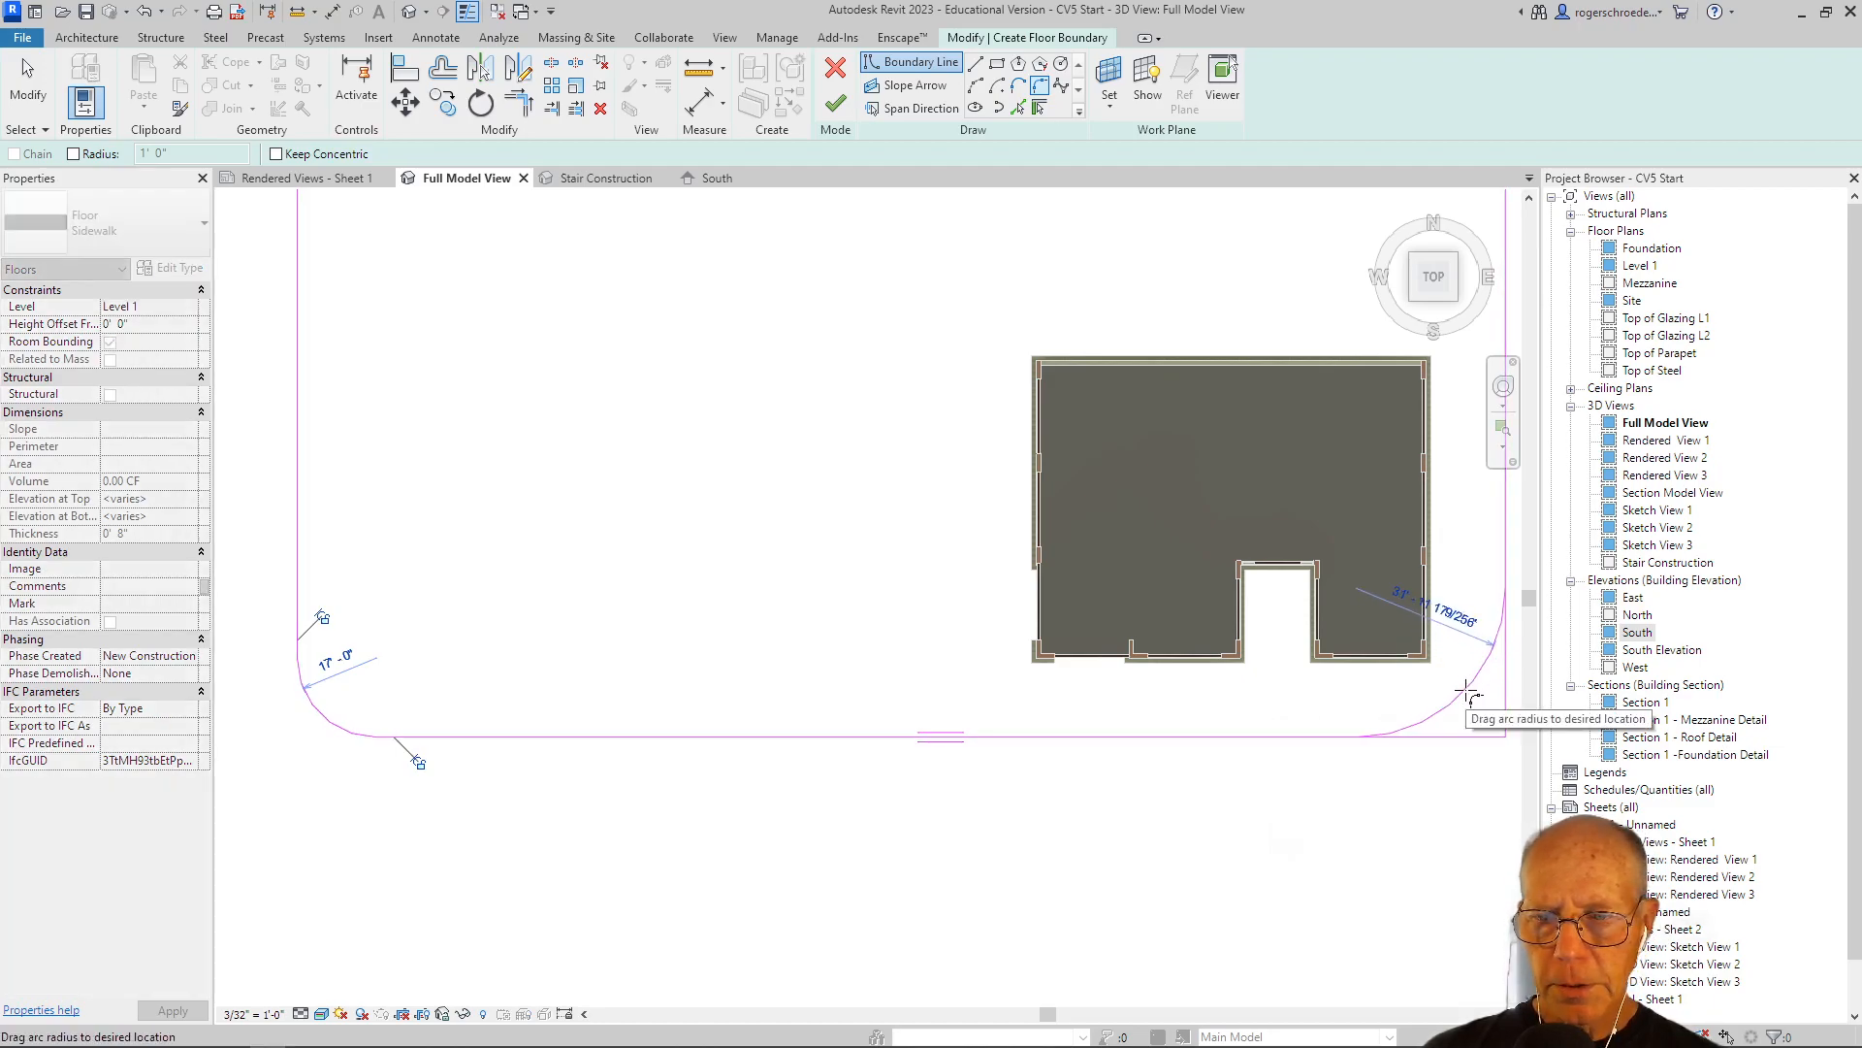
pyautogui.click(1465, 697)
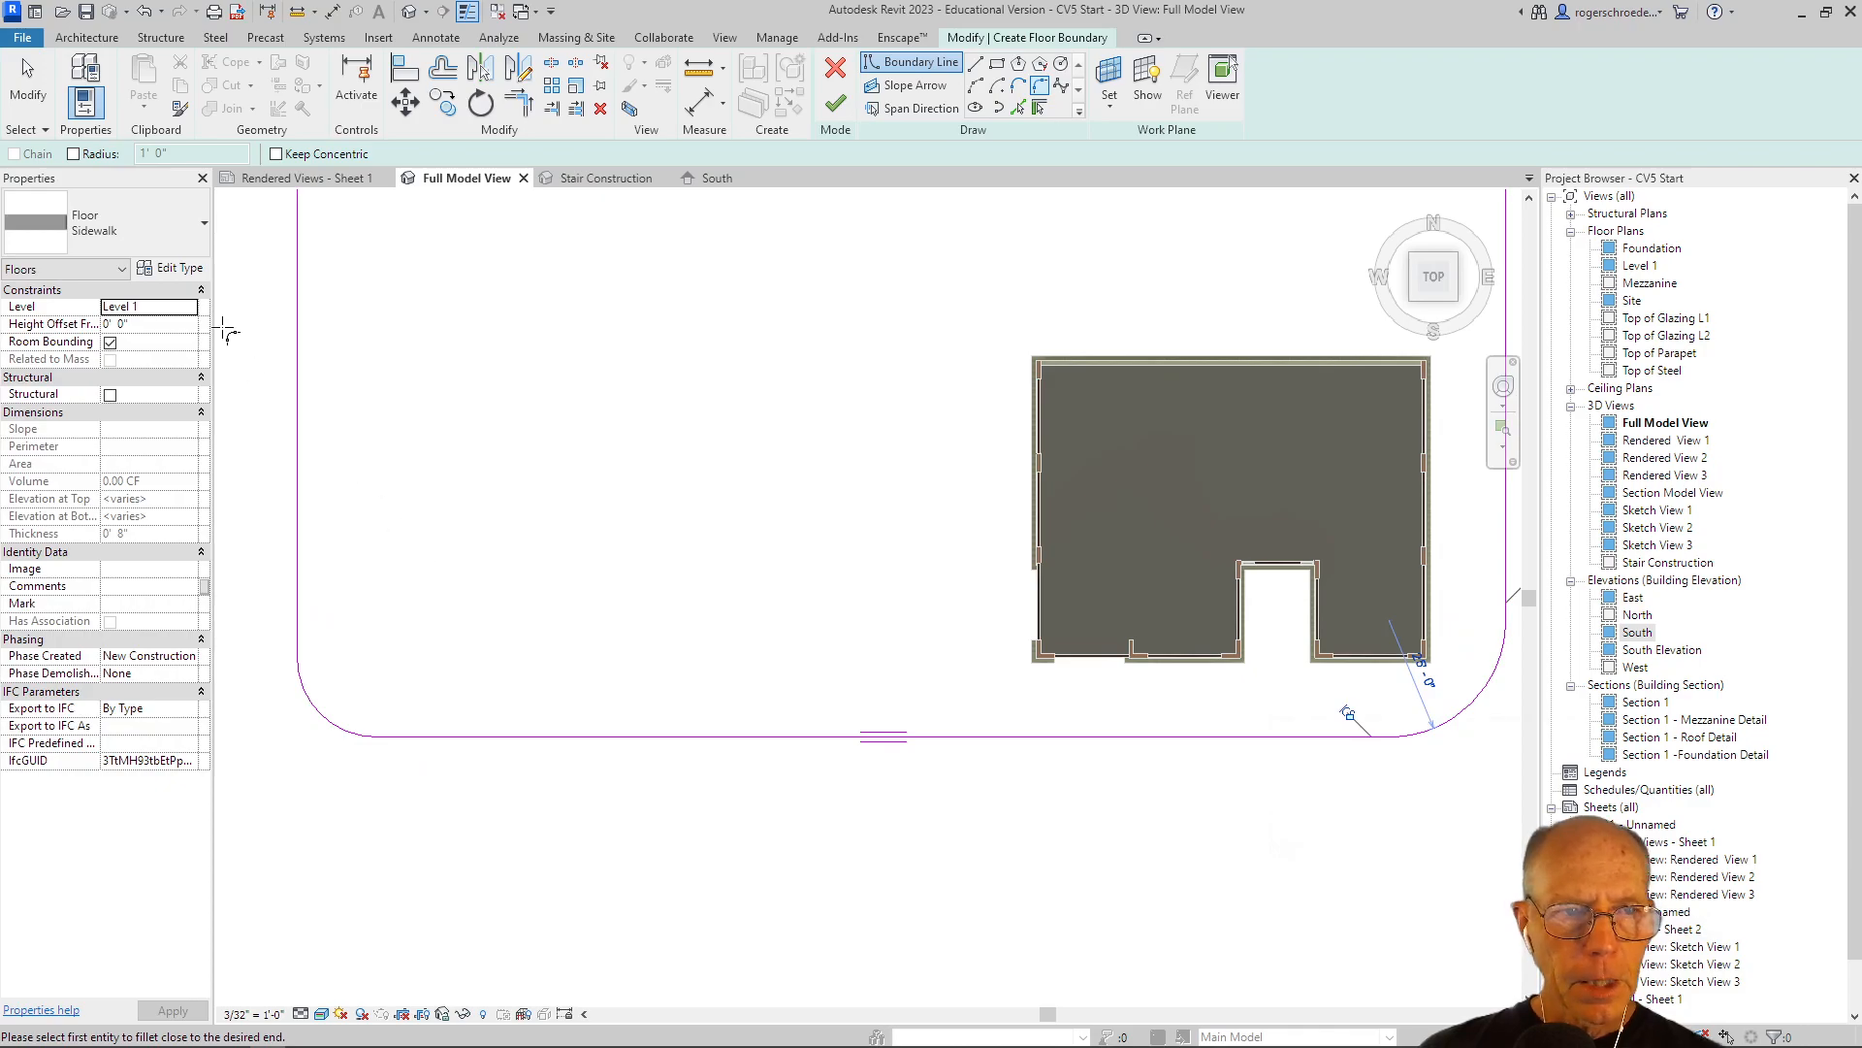
pyautogui.click(28, 83)
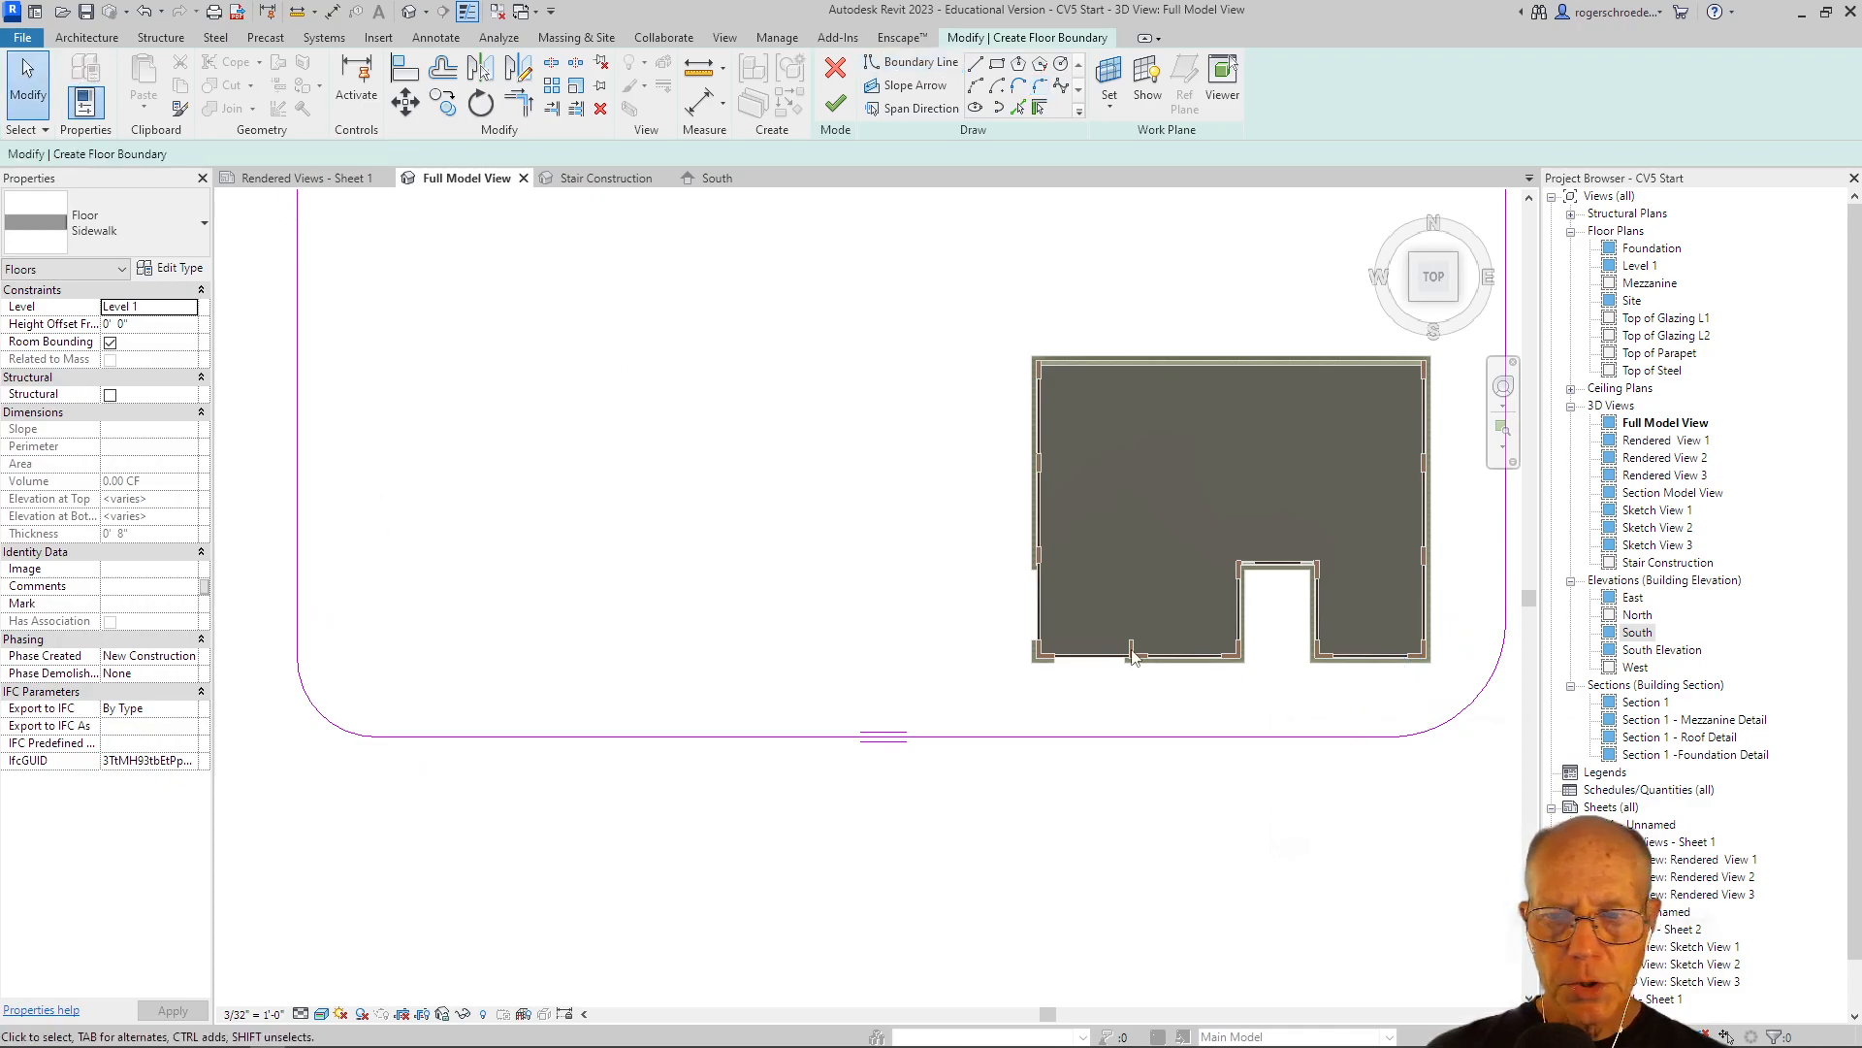
# Set the radius of the southeast corner arc to 72'.
pyautogui.click(1434, 735)
pyautogui.click(1422, 666)
pyautogui.write('72')
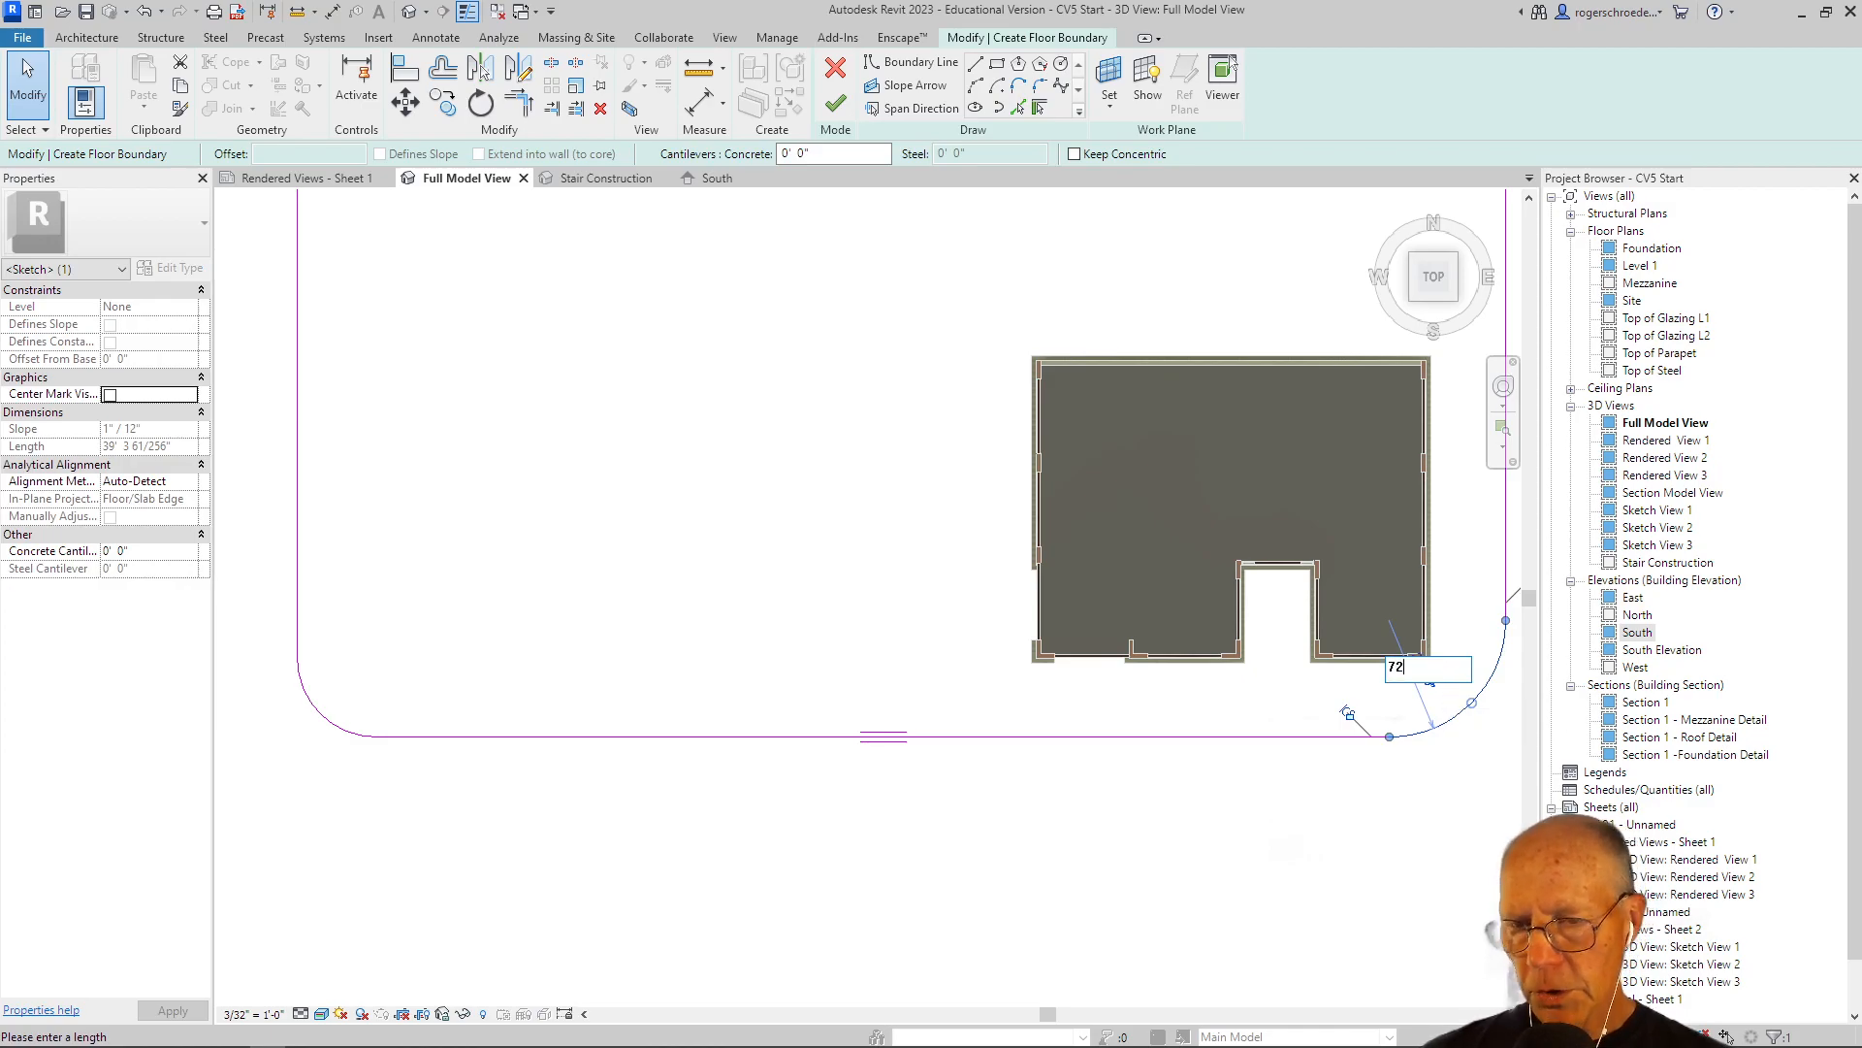
pyautogui.press('Return')
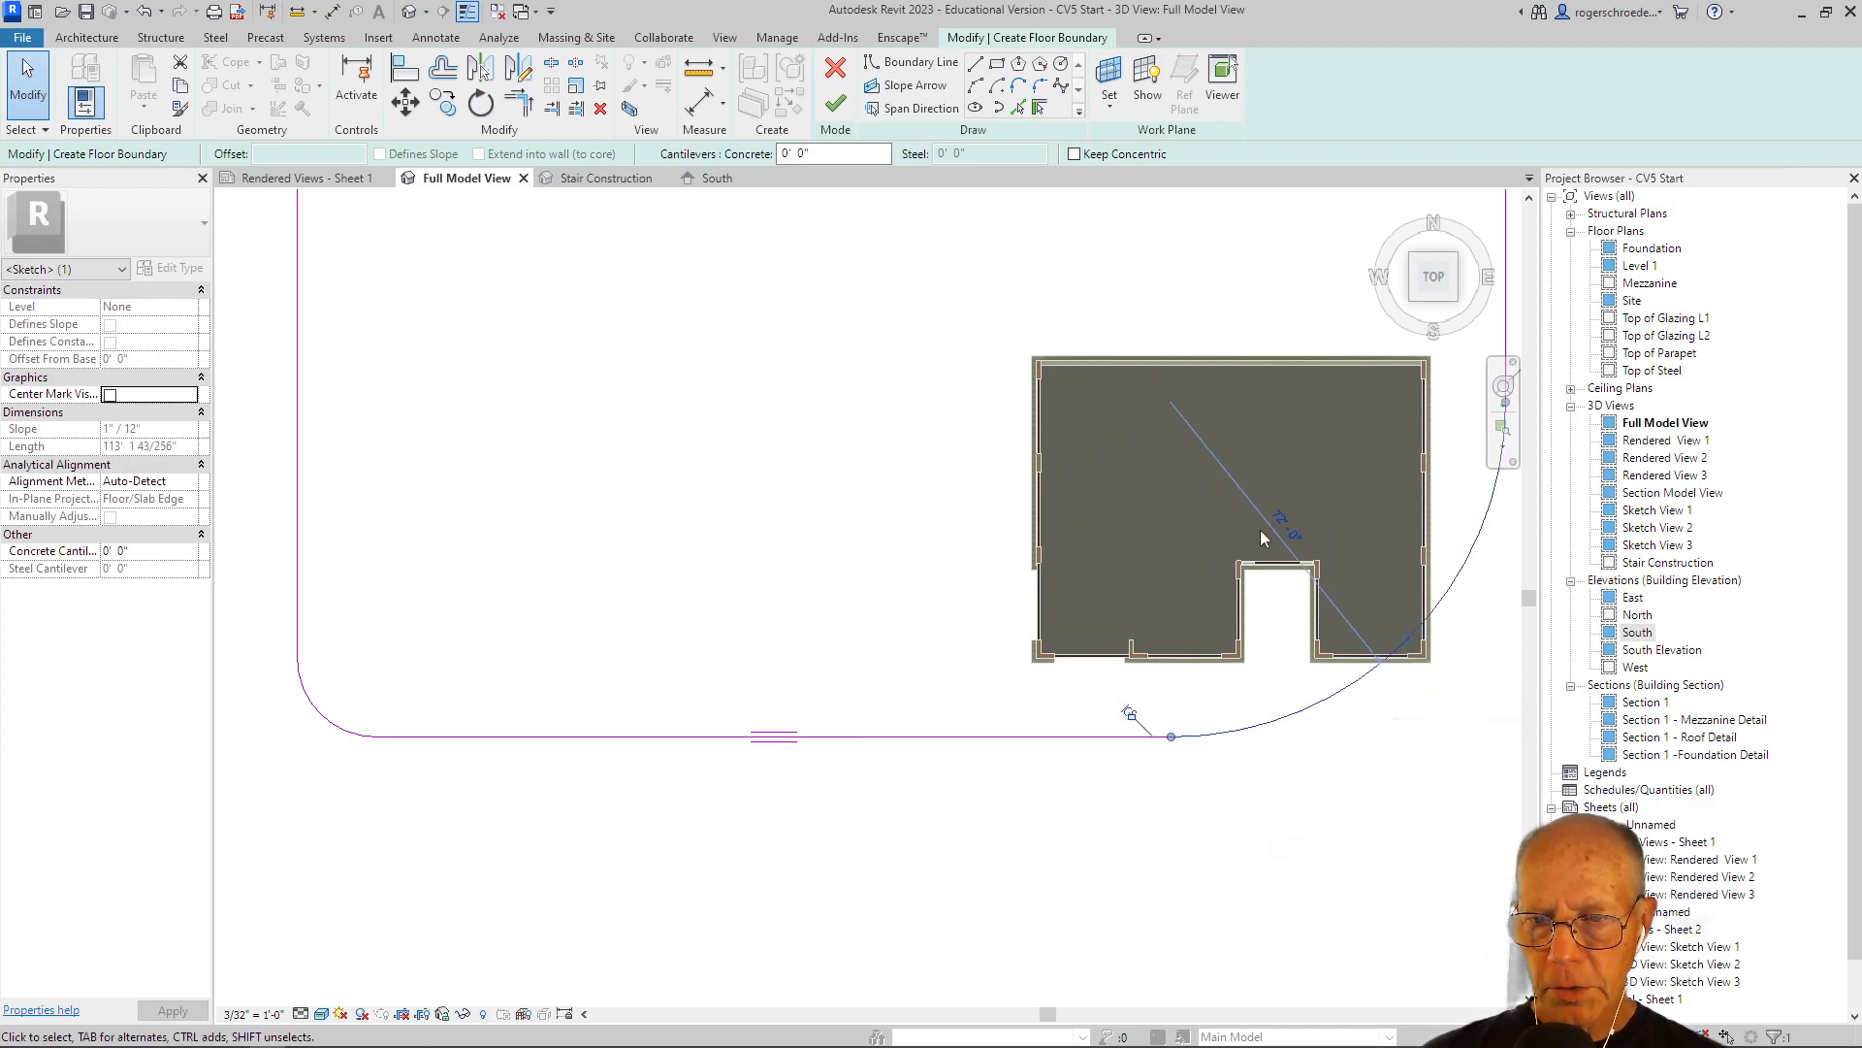
# Set the radius of the southeast corner arc to 6'.
pyautogui.click(1285, 529)
pyautogui.write('6')
pyautogui.press('Return')
# Set the radius of the boundary's southwest corner arc to 6' and clear the selection.
pyautogui.click(324, 740)
pyautogui.click(317, 708)
pyautogui.click(355, 663)
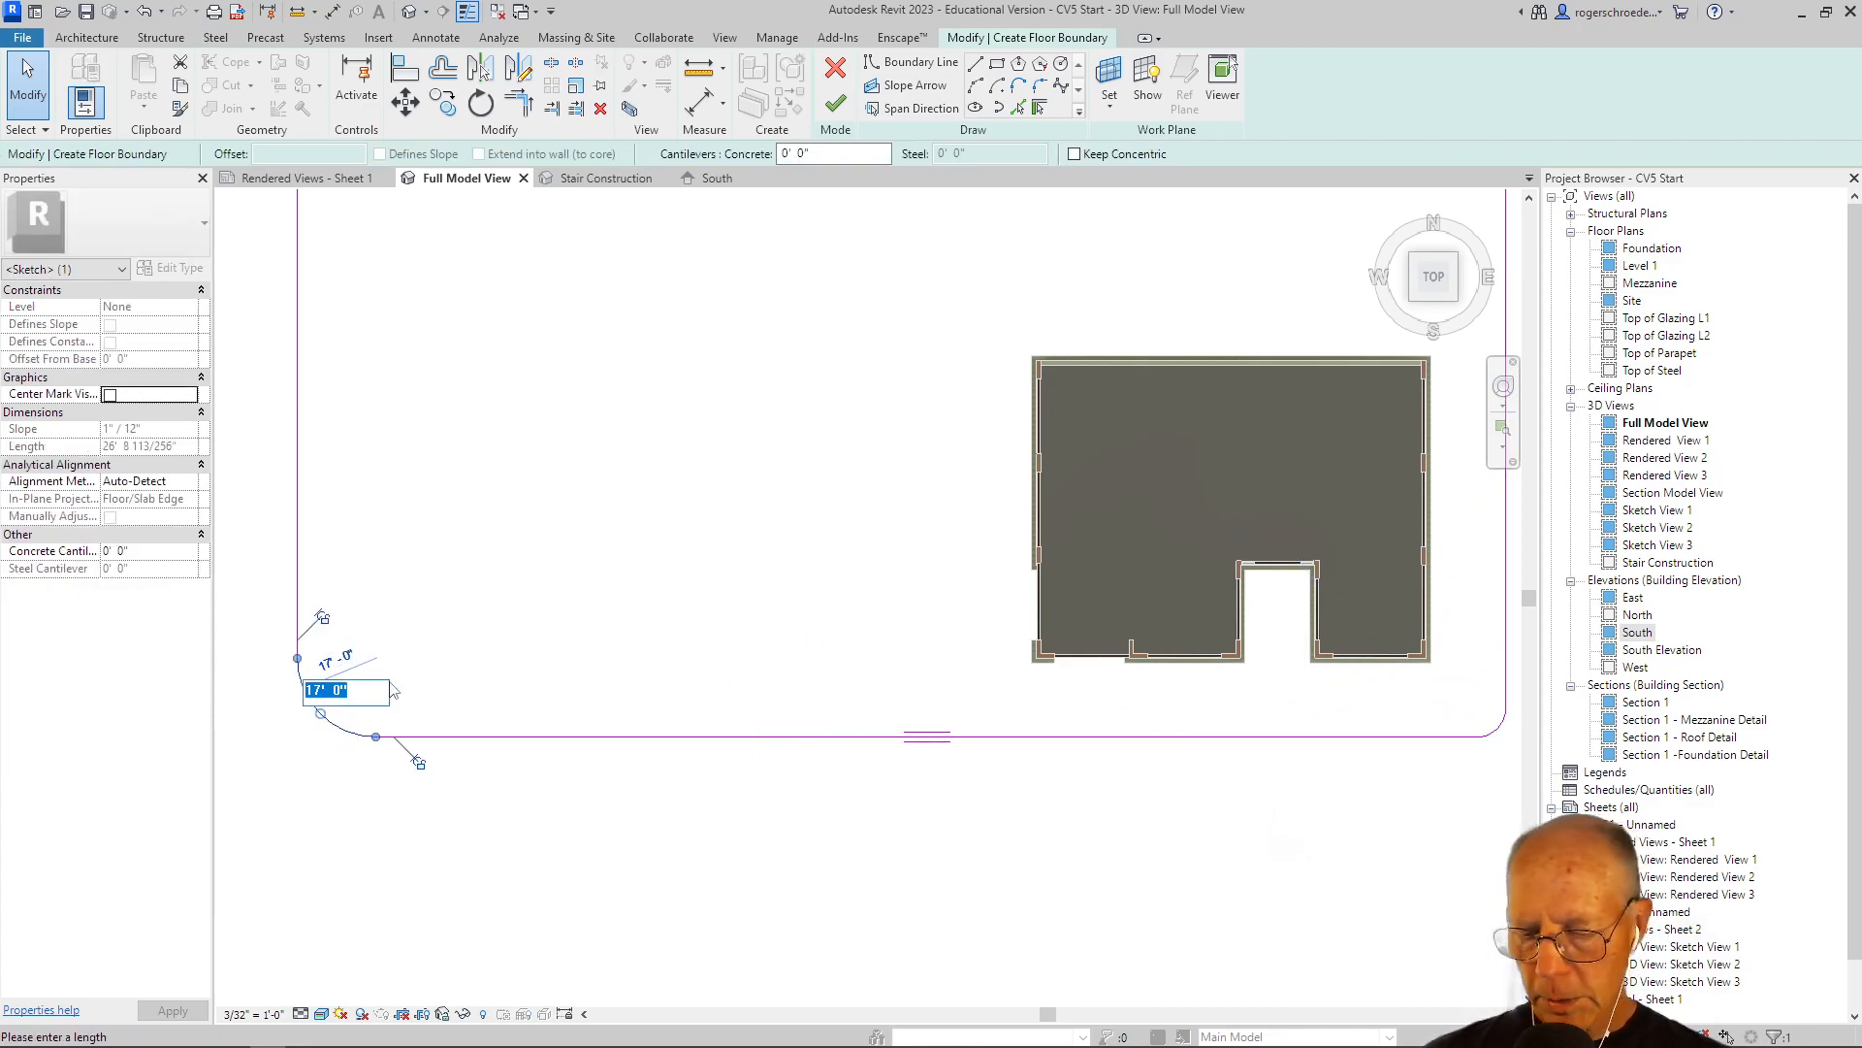
pyautogui.write('6')
pyautogui.press('Return')
pyautogui.press('Escape')
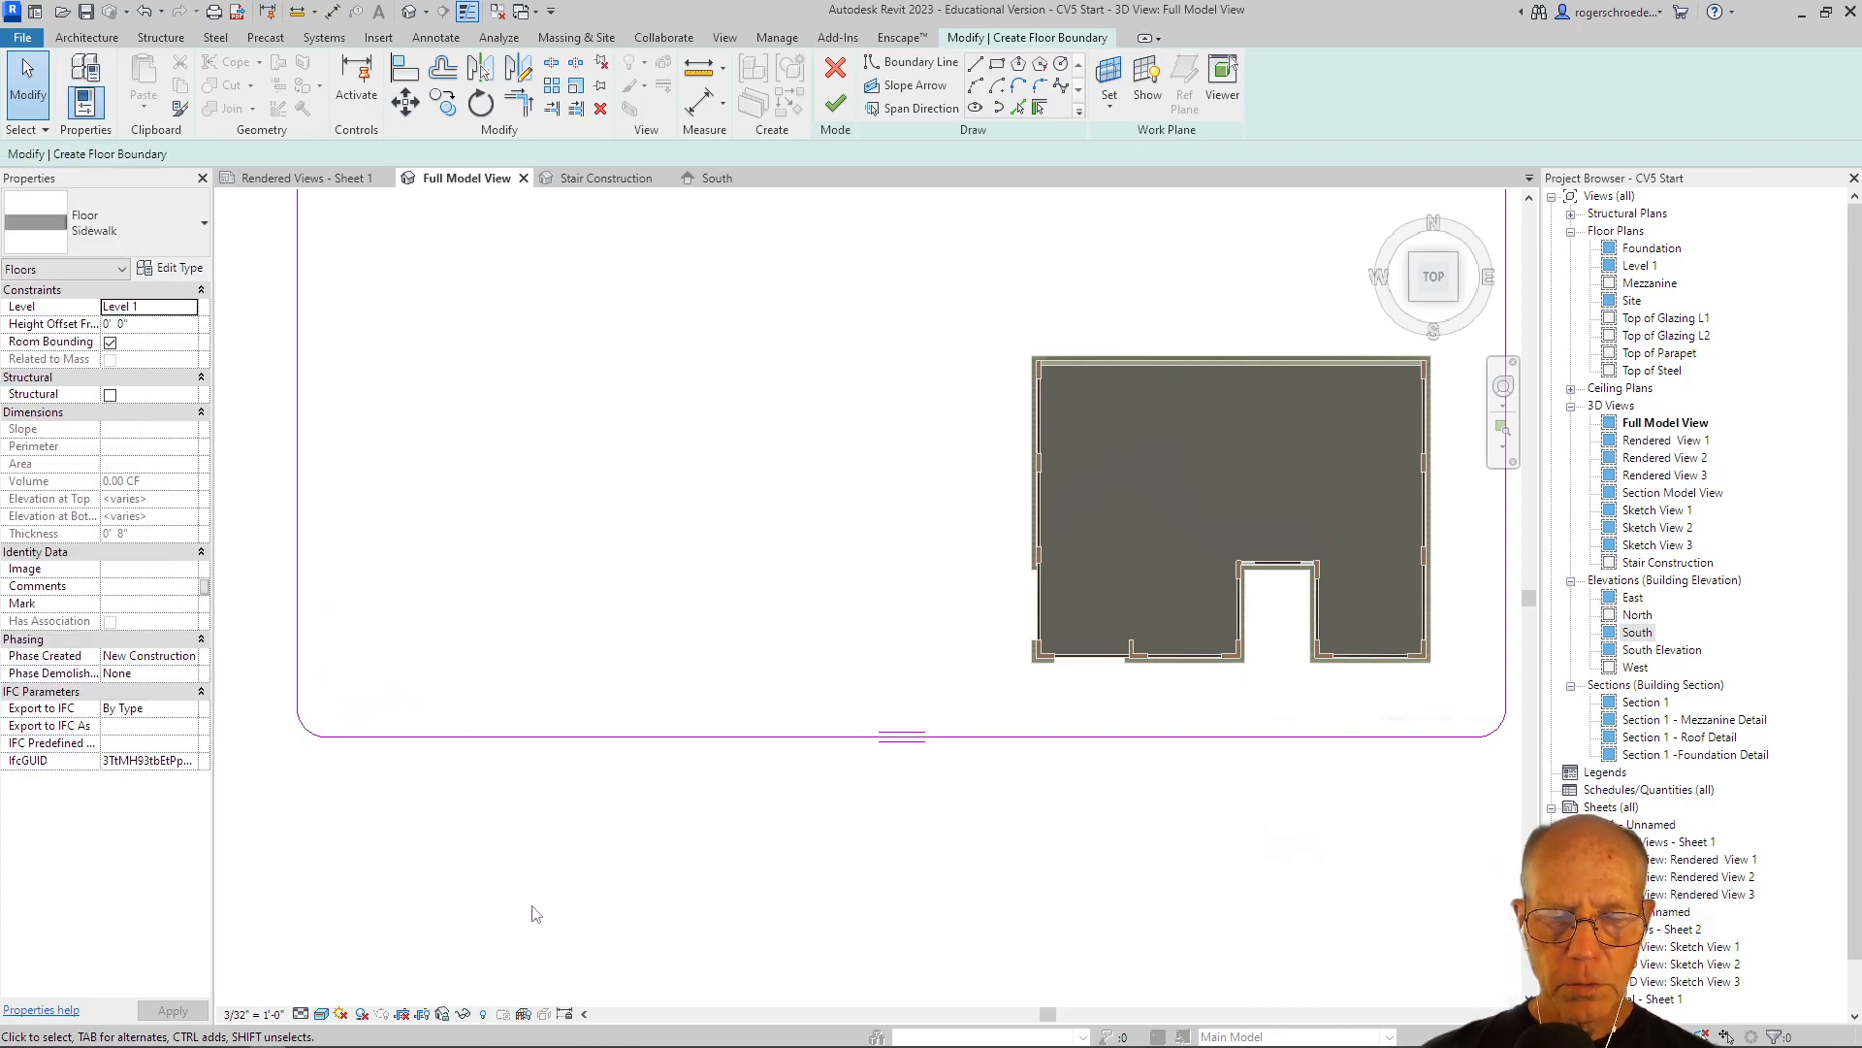
# Finish the sidewalk floor boundary without attaching the walls, and show the model in an isometric view from the southeast.
pyautogui.click(836, 104)
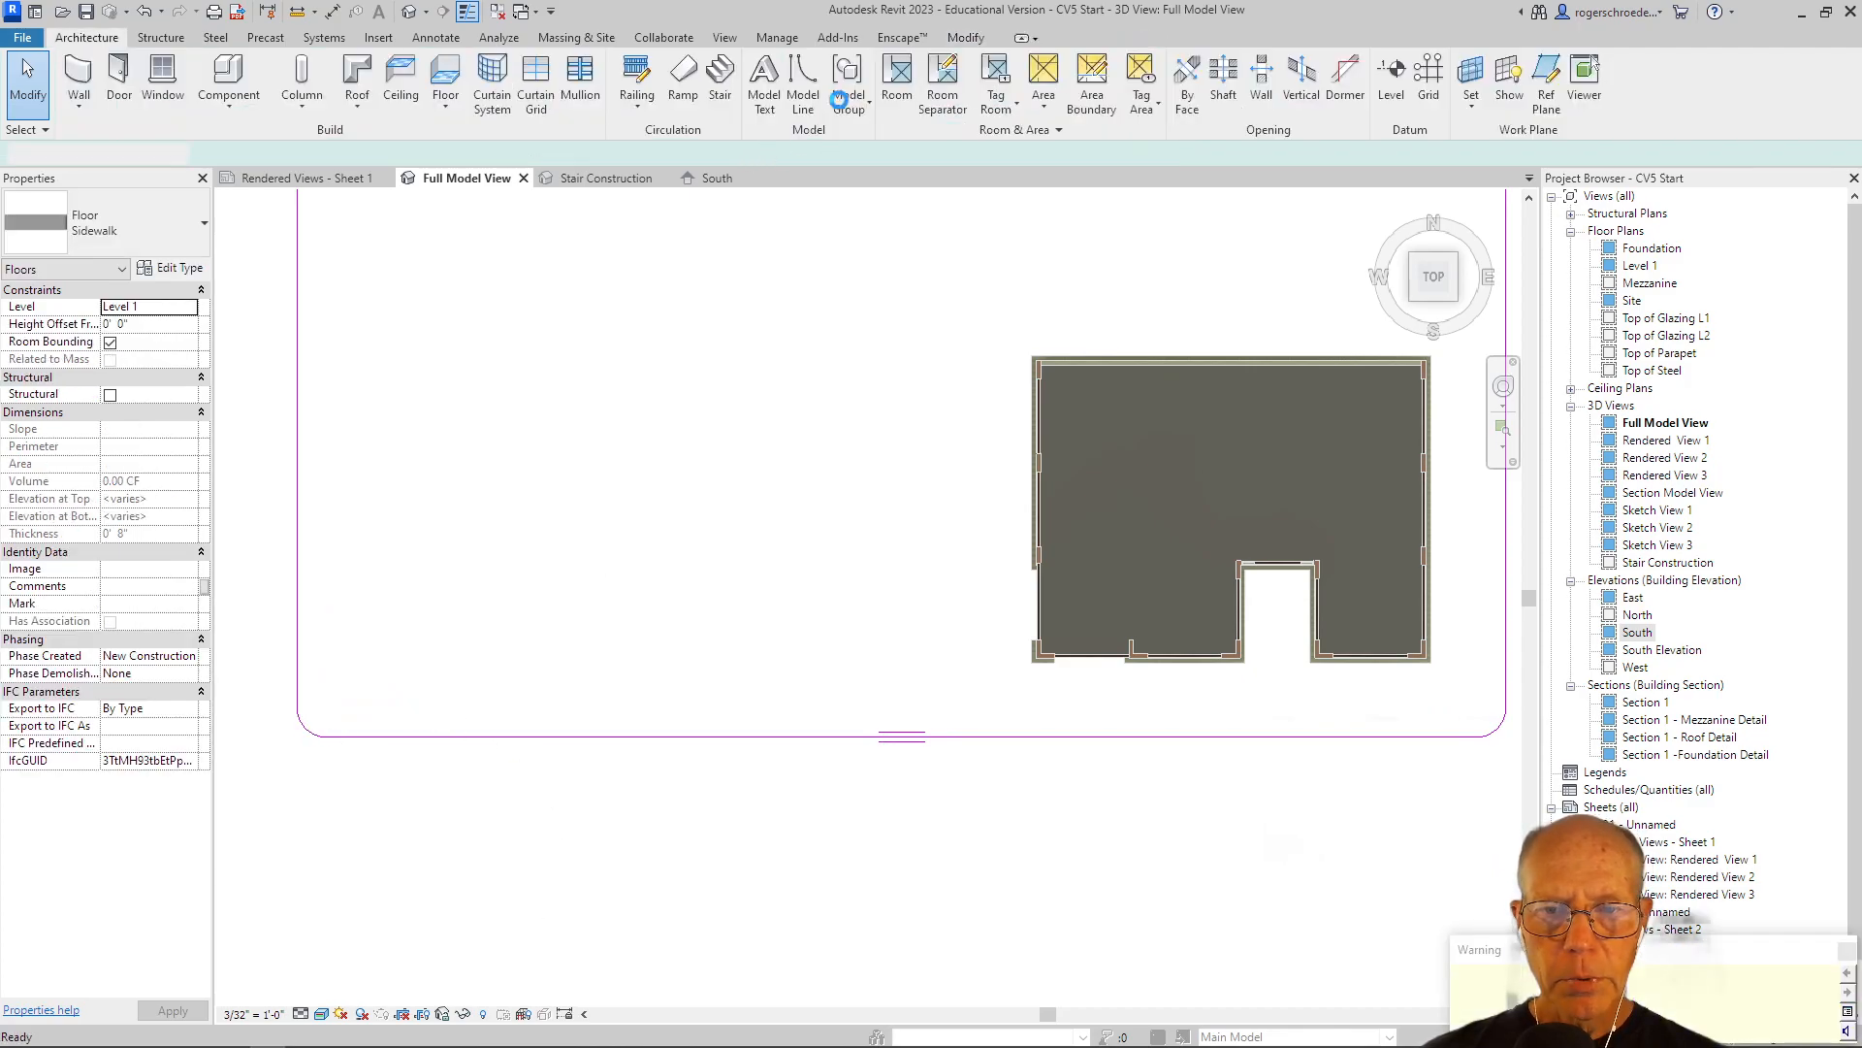
pyautogui.click(1058, 545)
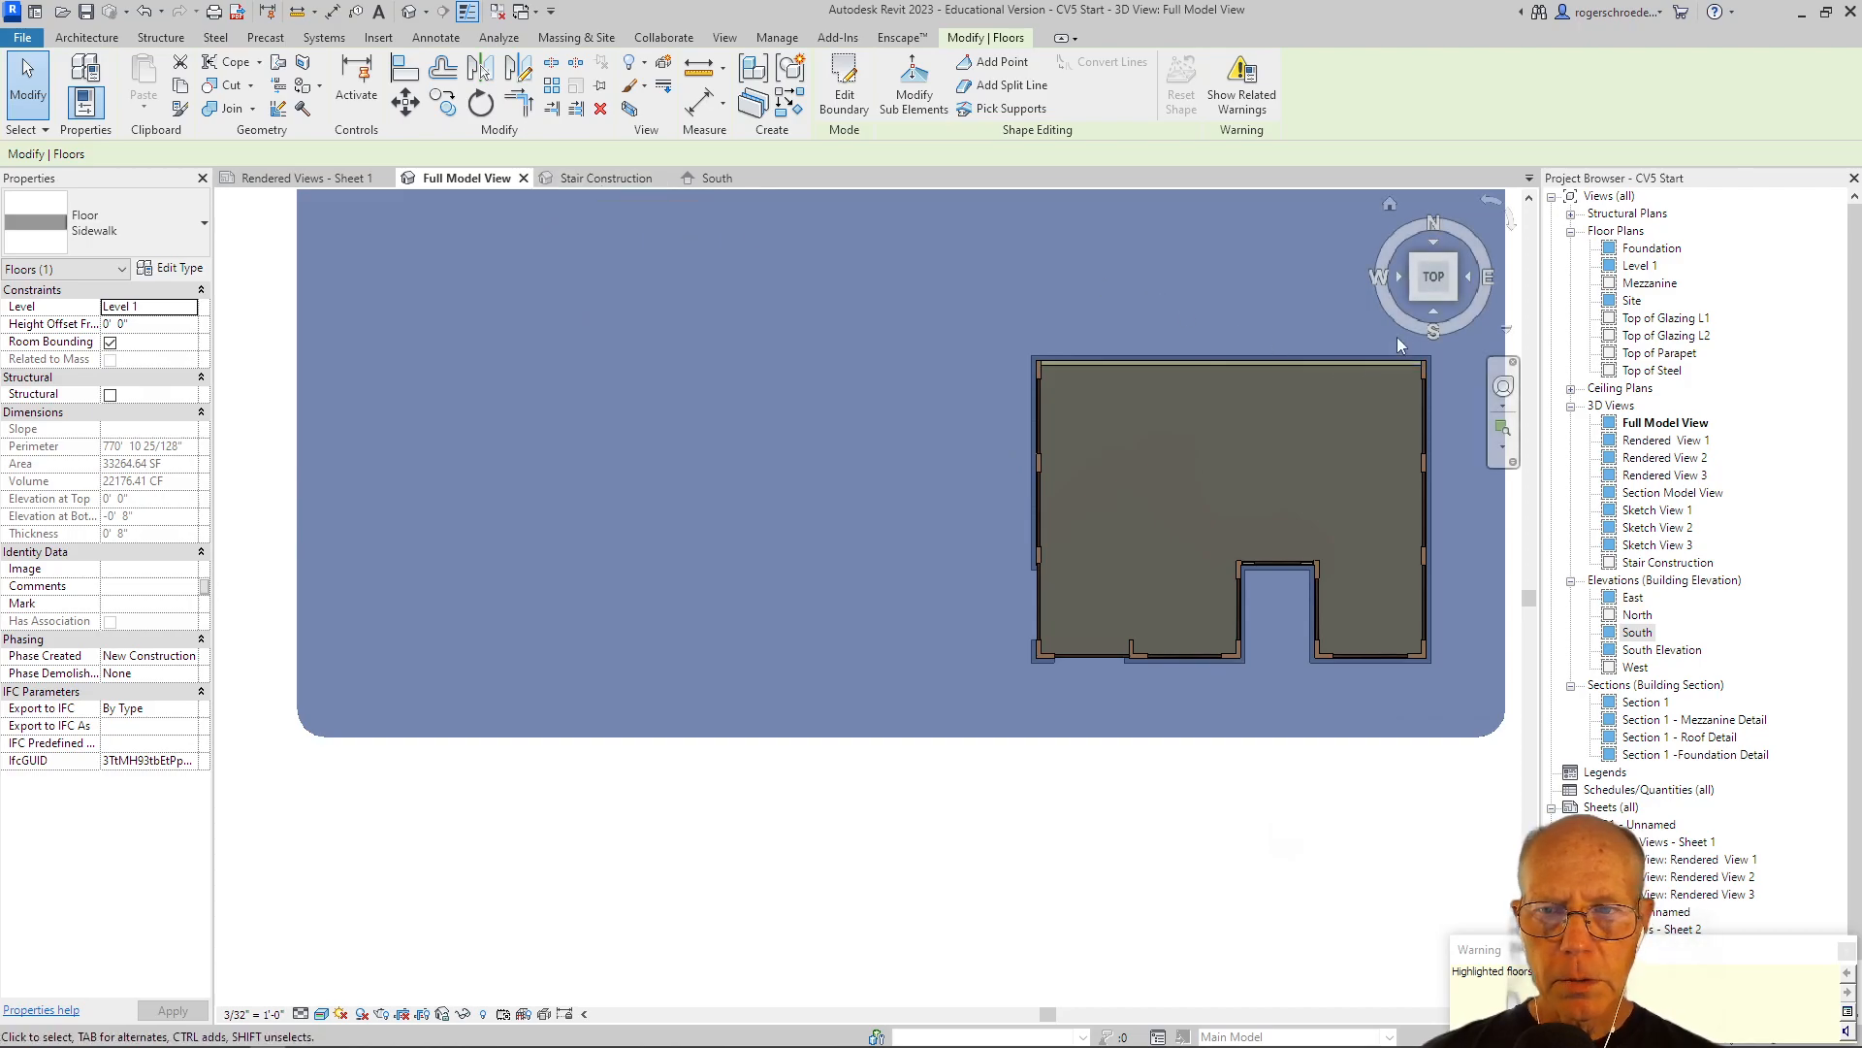
pyautogui.click(1449, 295)
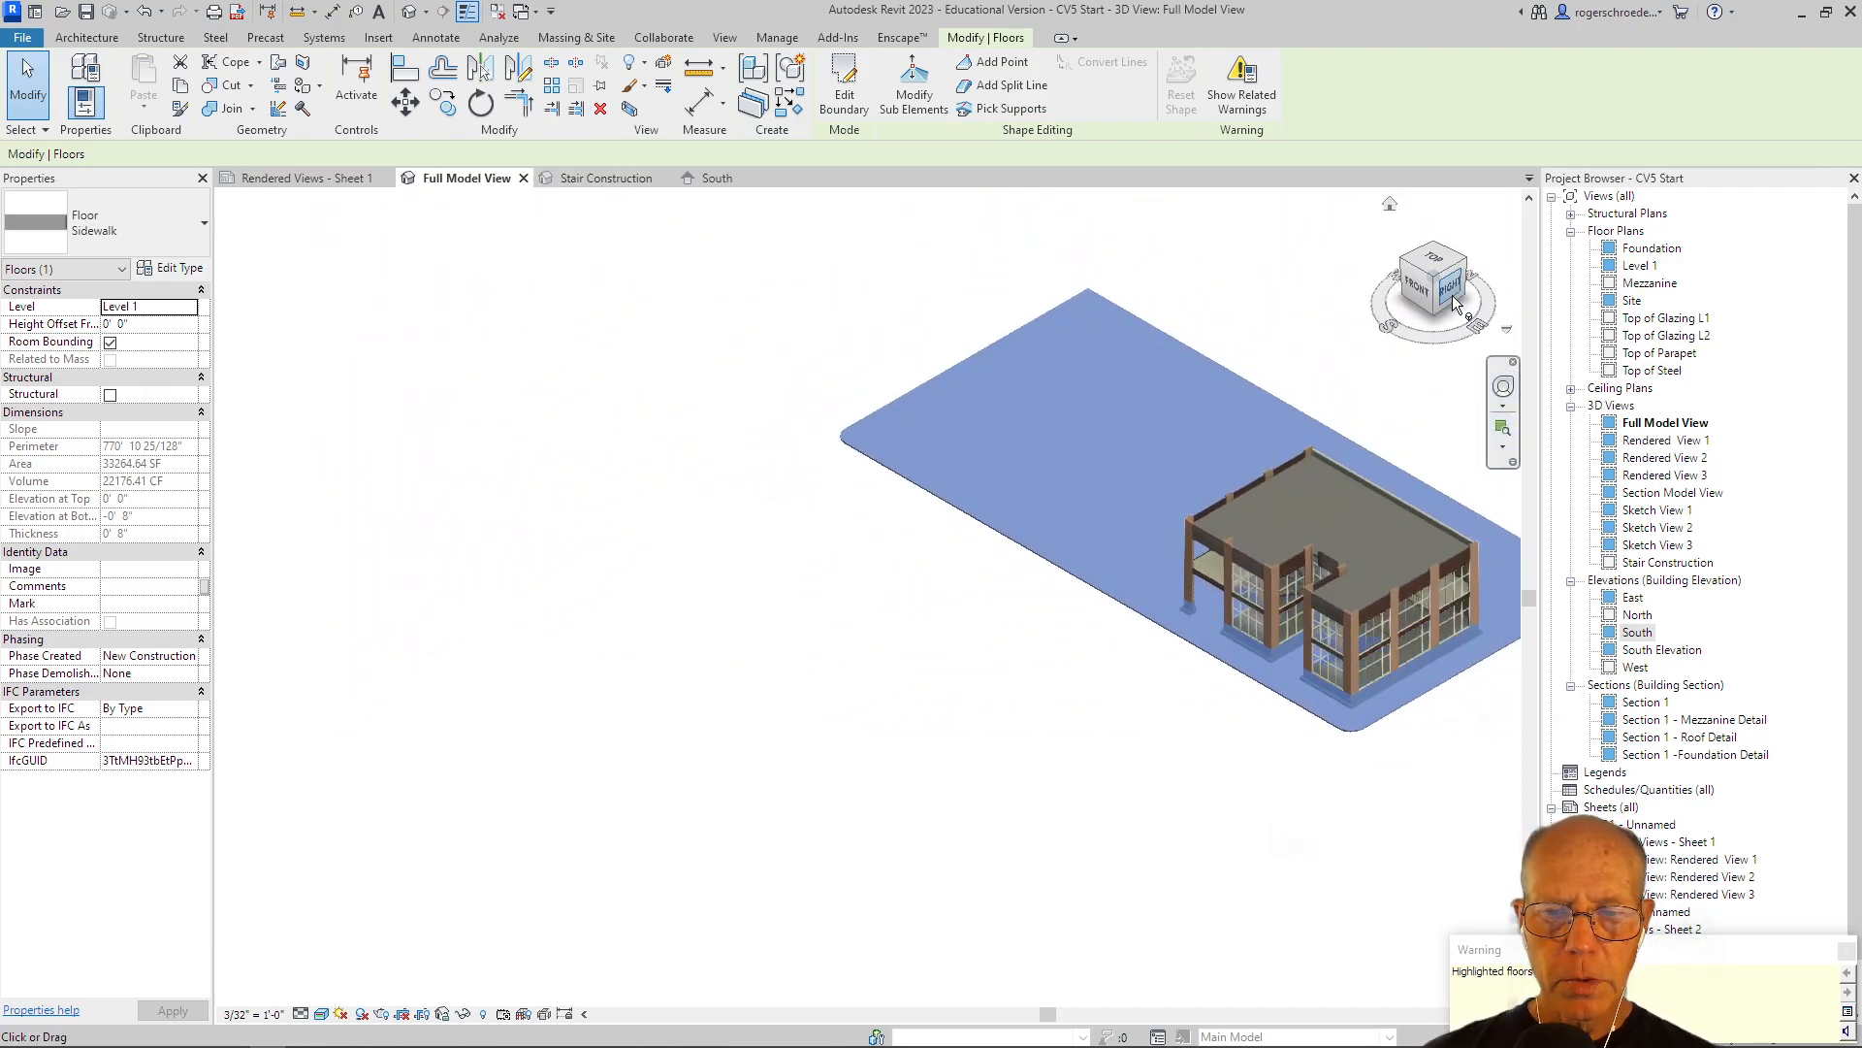
pyautogui.click(858, 815)
pyautogui.scroll(5, 866, 785)
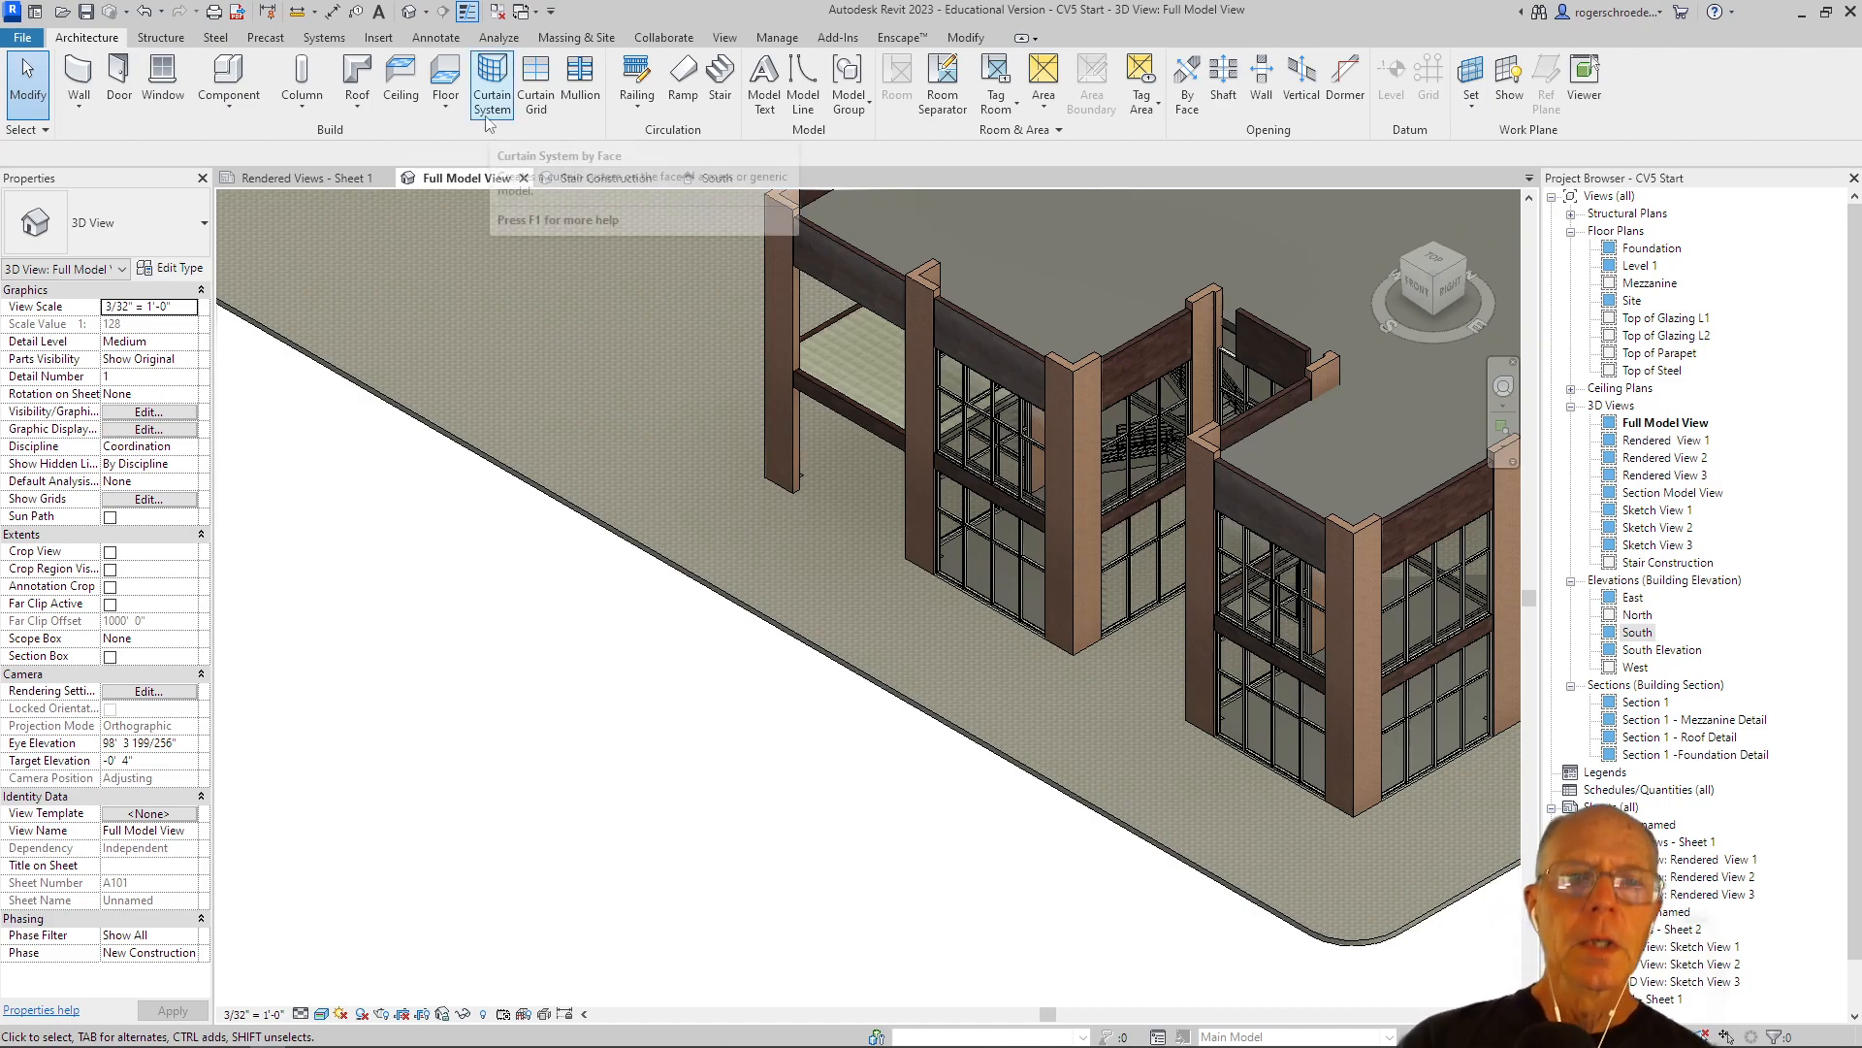
# Set the sample size of the Sidewalk material's paver image to 48" in width and height, and apply the material change.
pyautogui.click(779, 38)
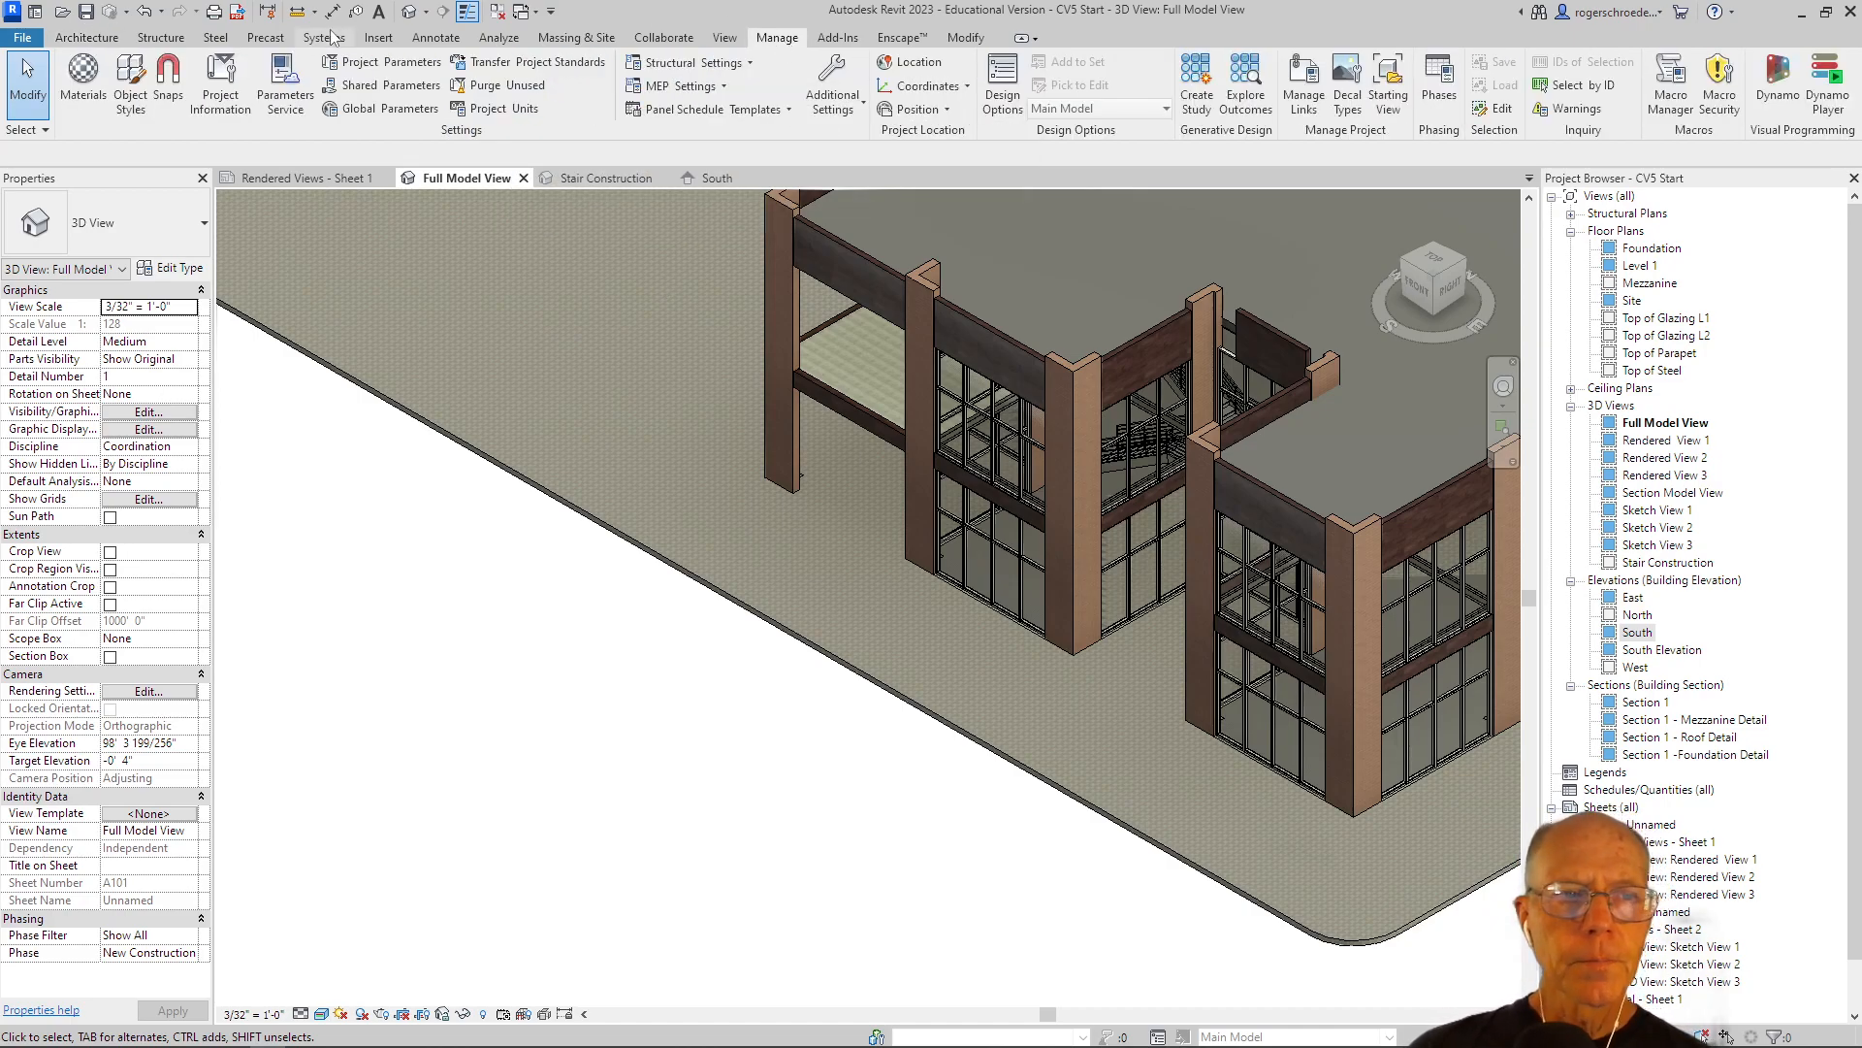
pyautogui.click(74, 93)
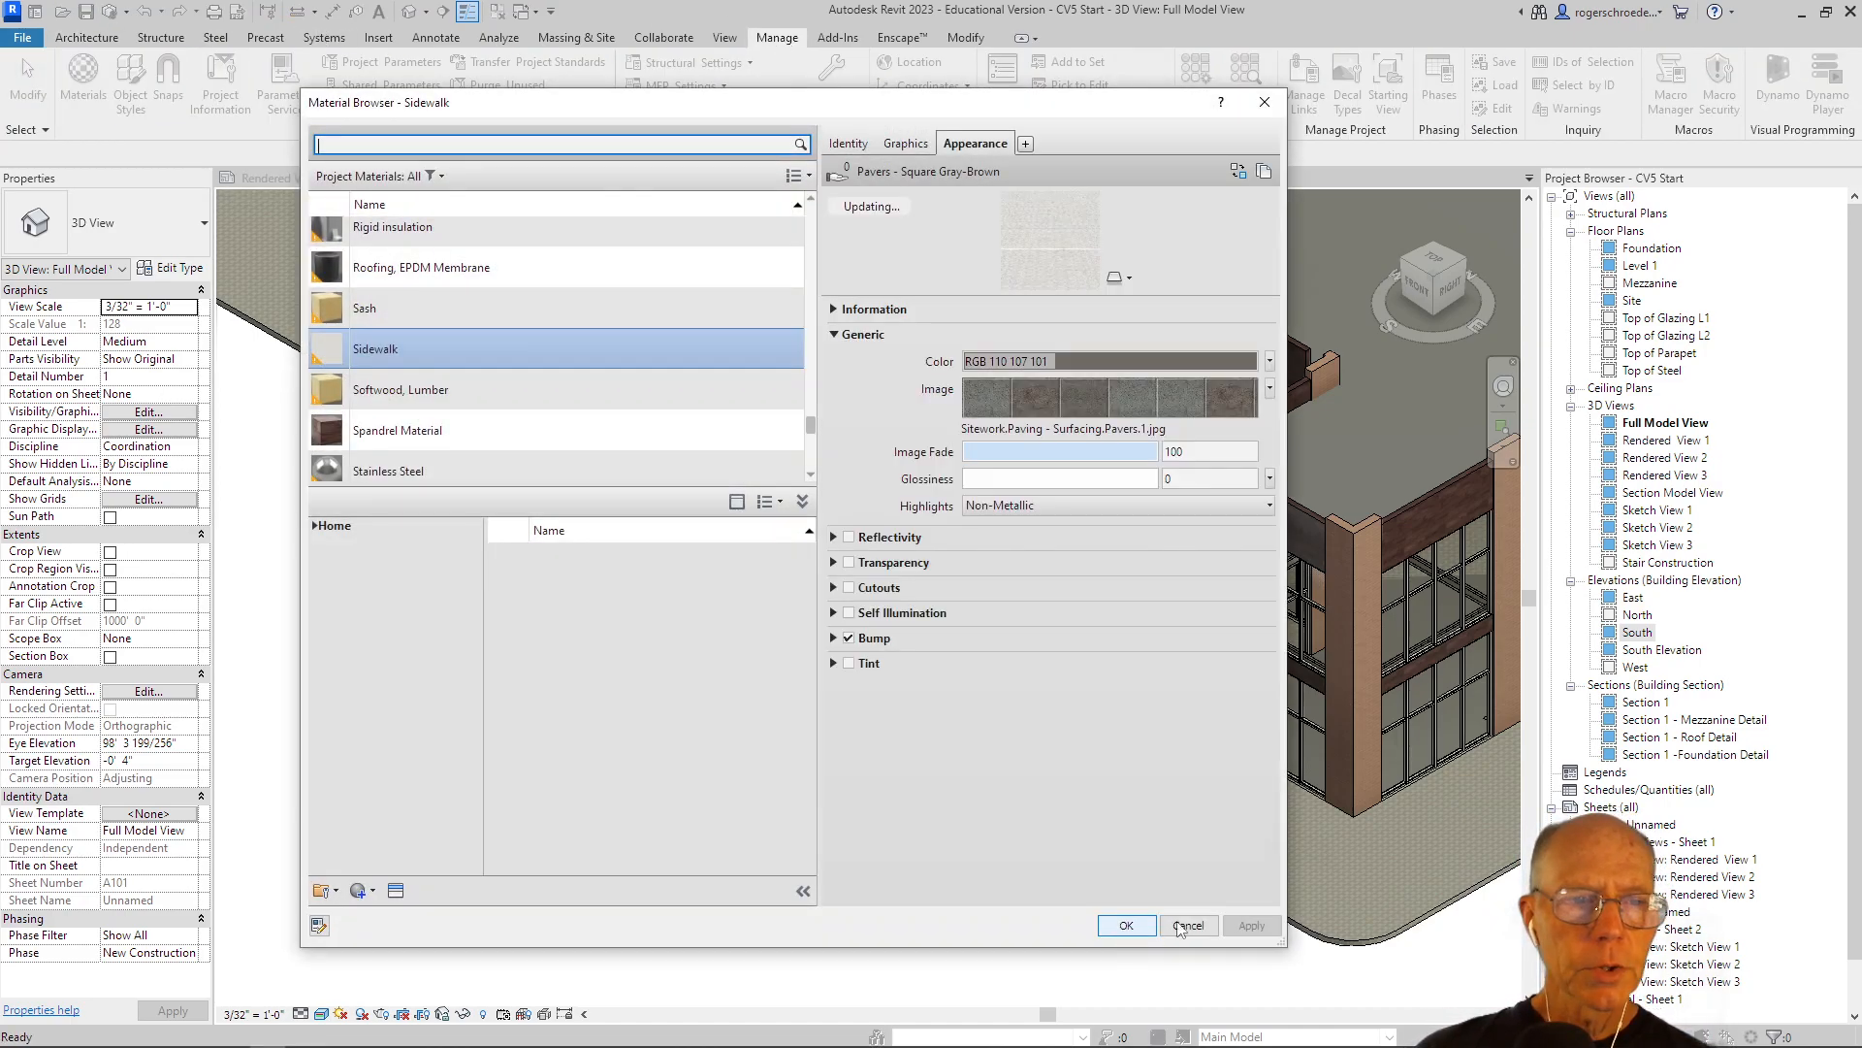
pyautogui.click(1099, 393)
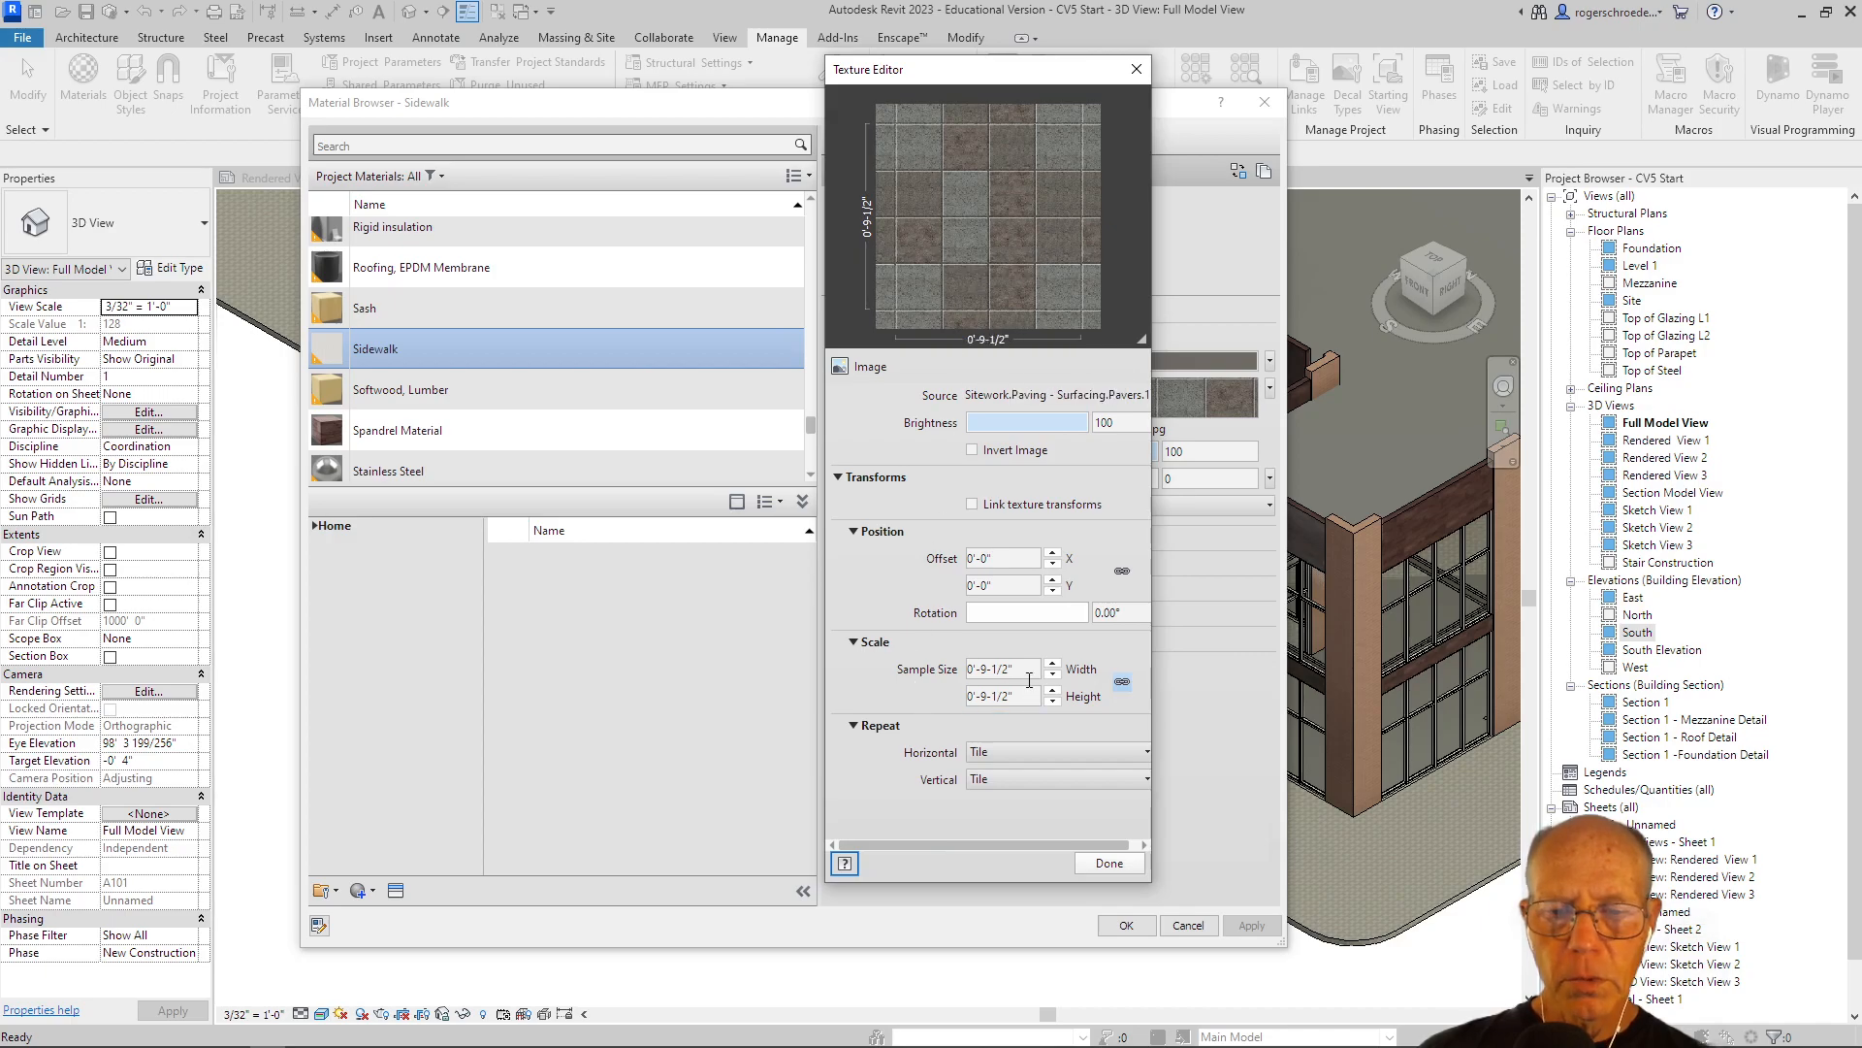
pyautogui.click(1028, 667)
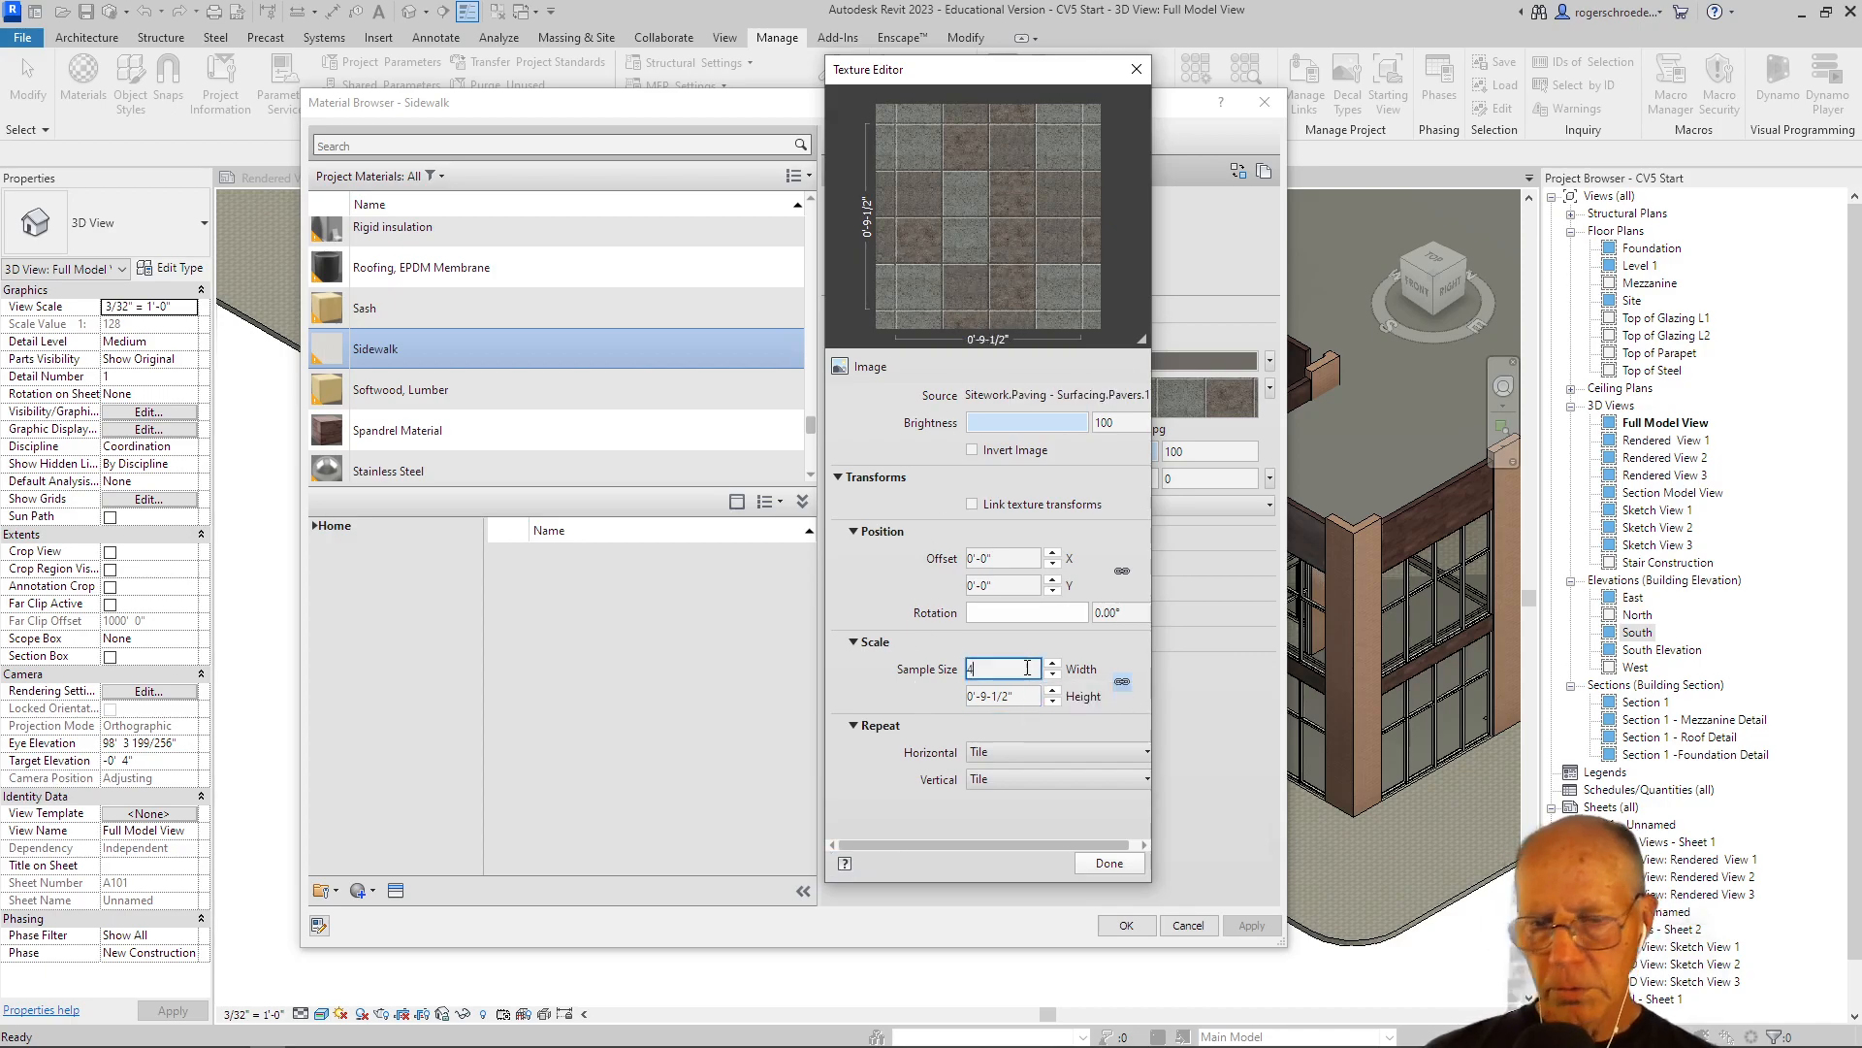
pyautogui.click(1014, 696)
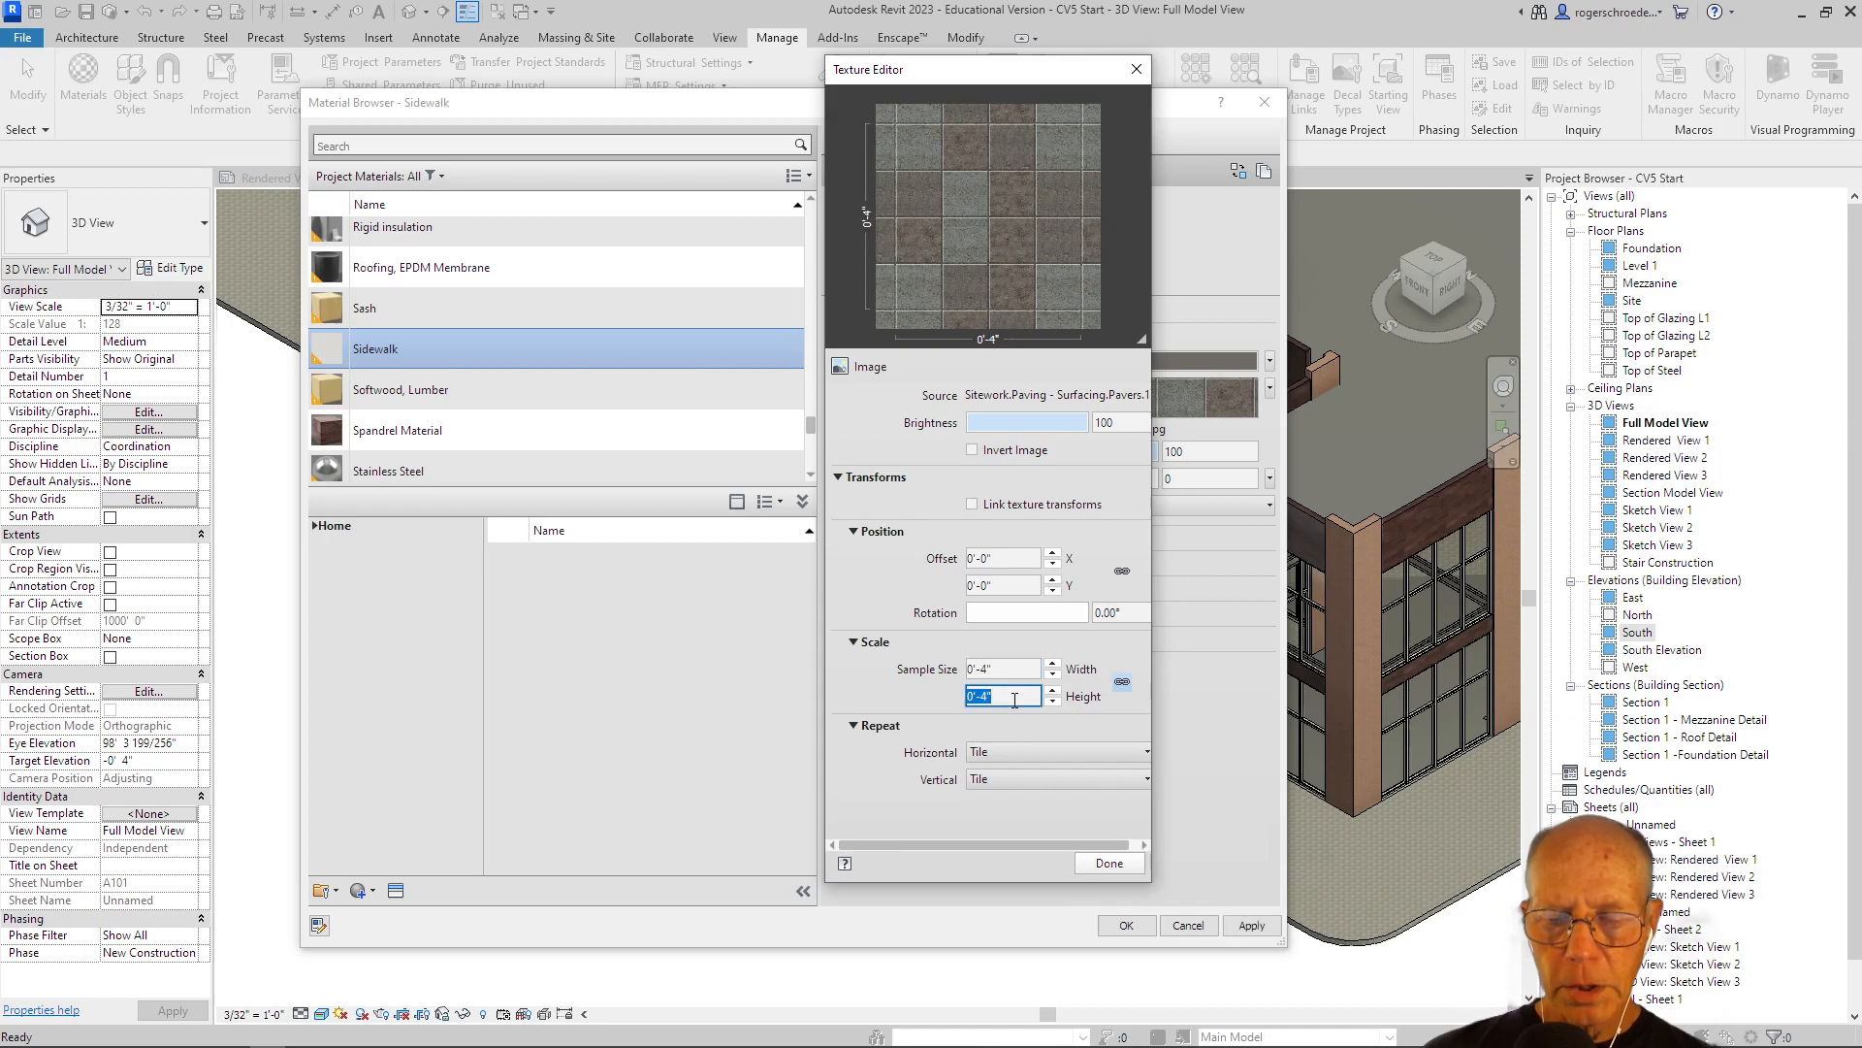
pyautogui.click(992, 667)
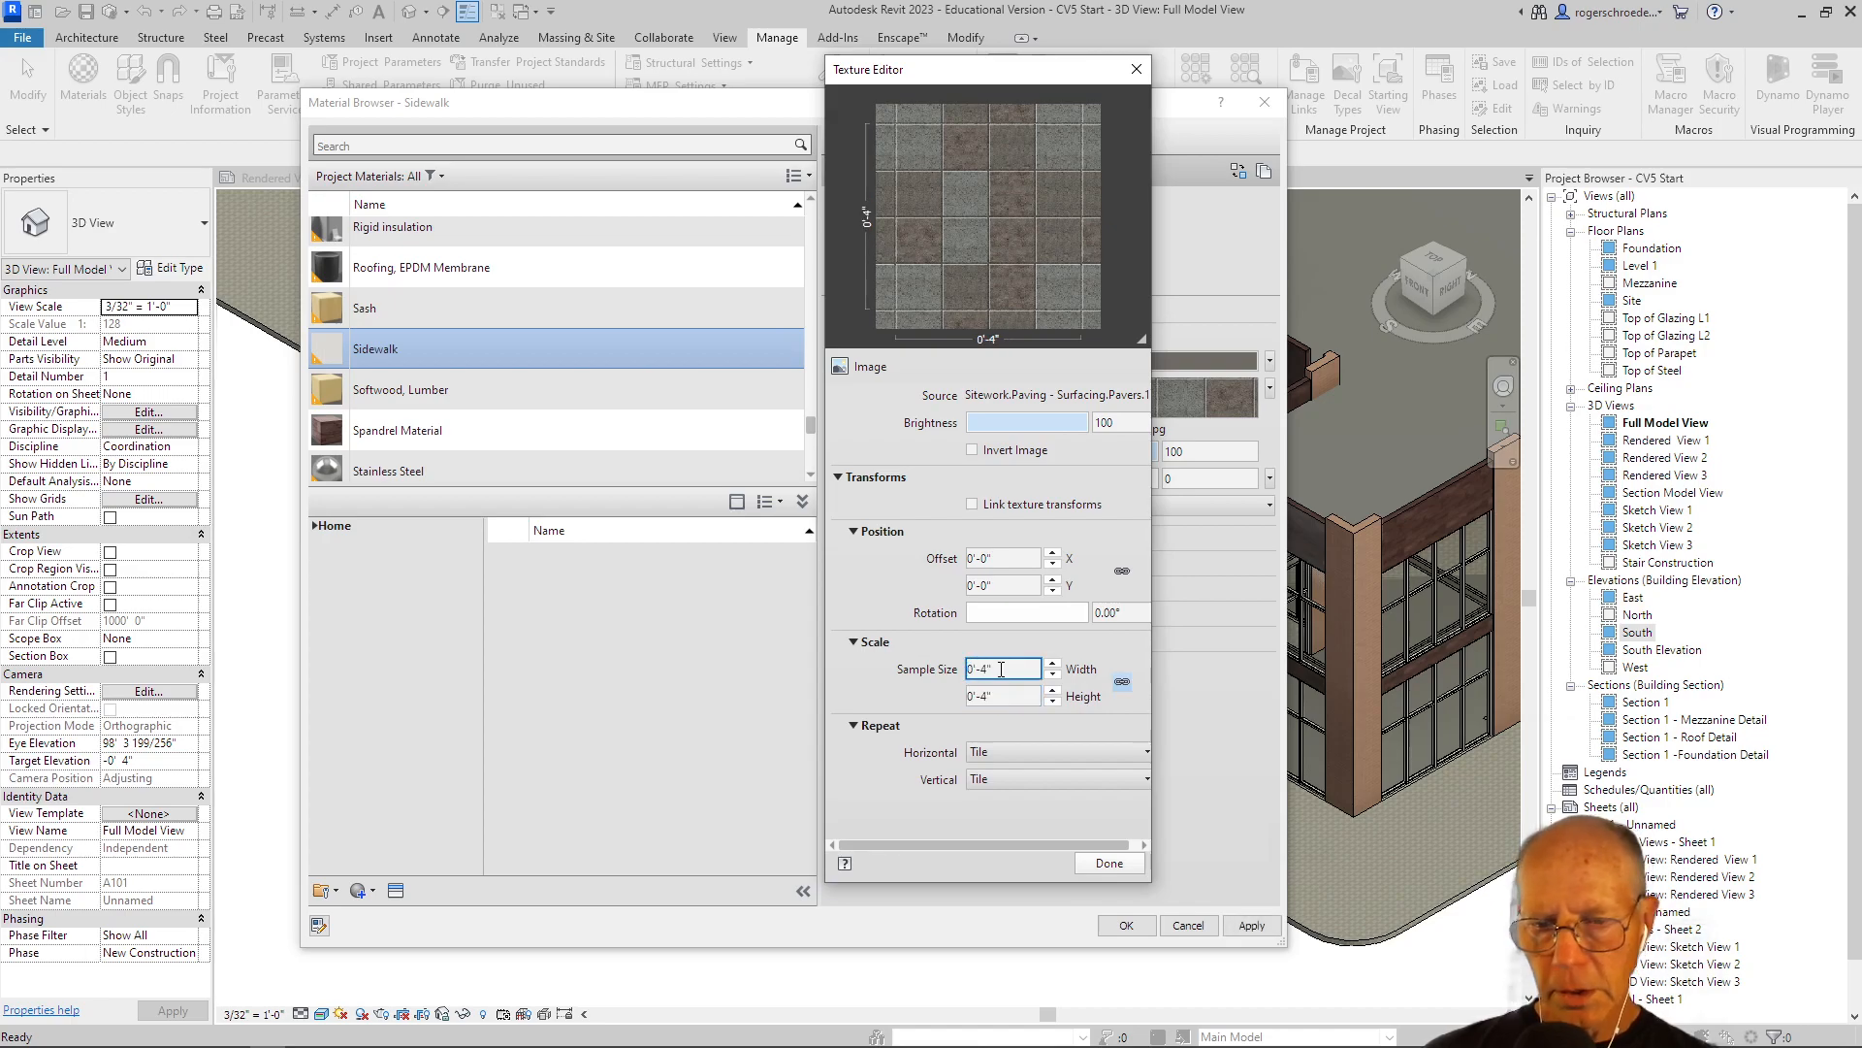
pyautogui.write('48')
pyautogui.click(979, 696)
pyautogui.click(1105, 863)
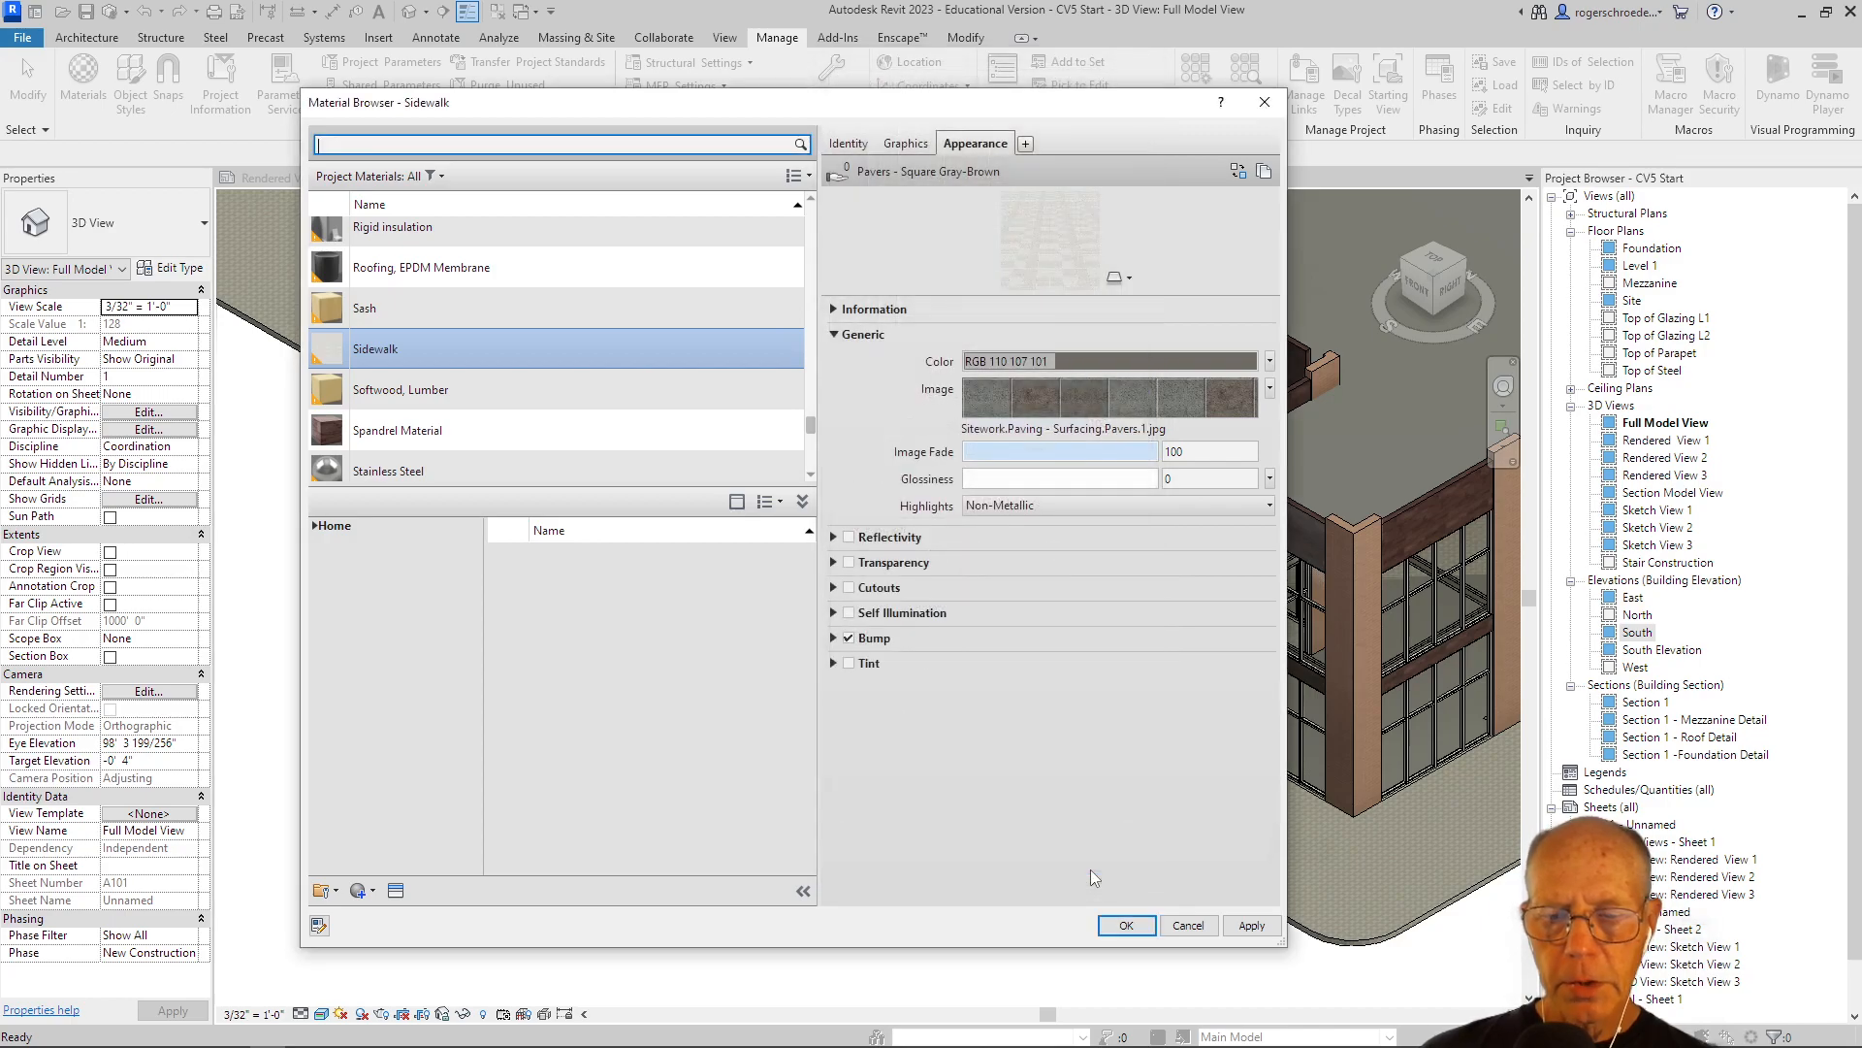
pyautogui.click(1251, 926)
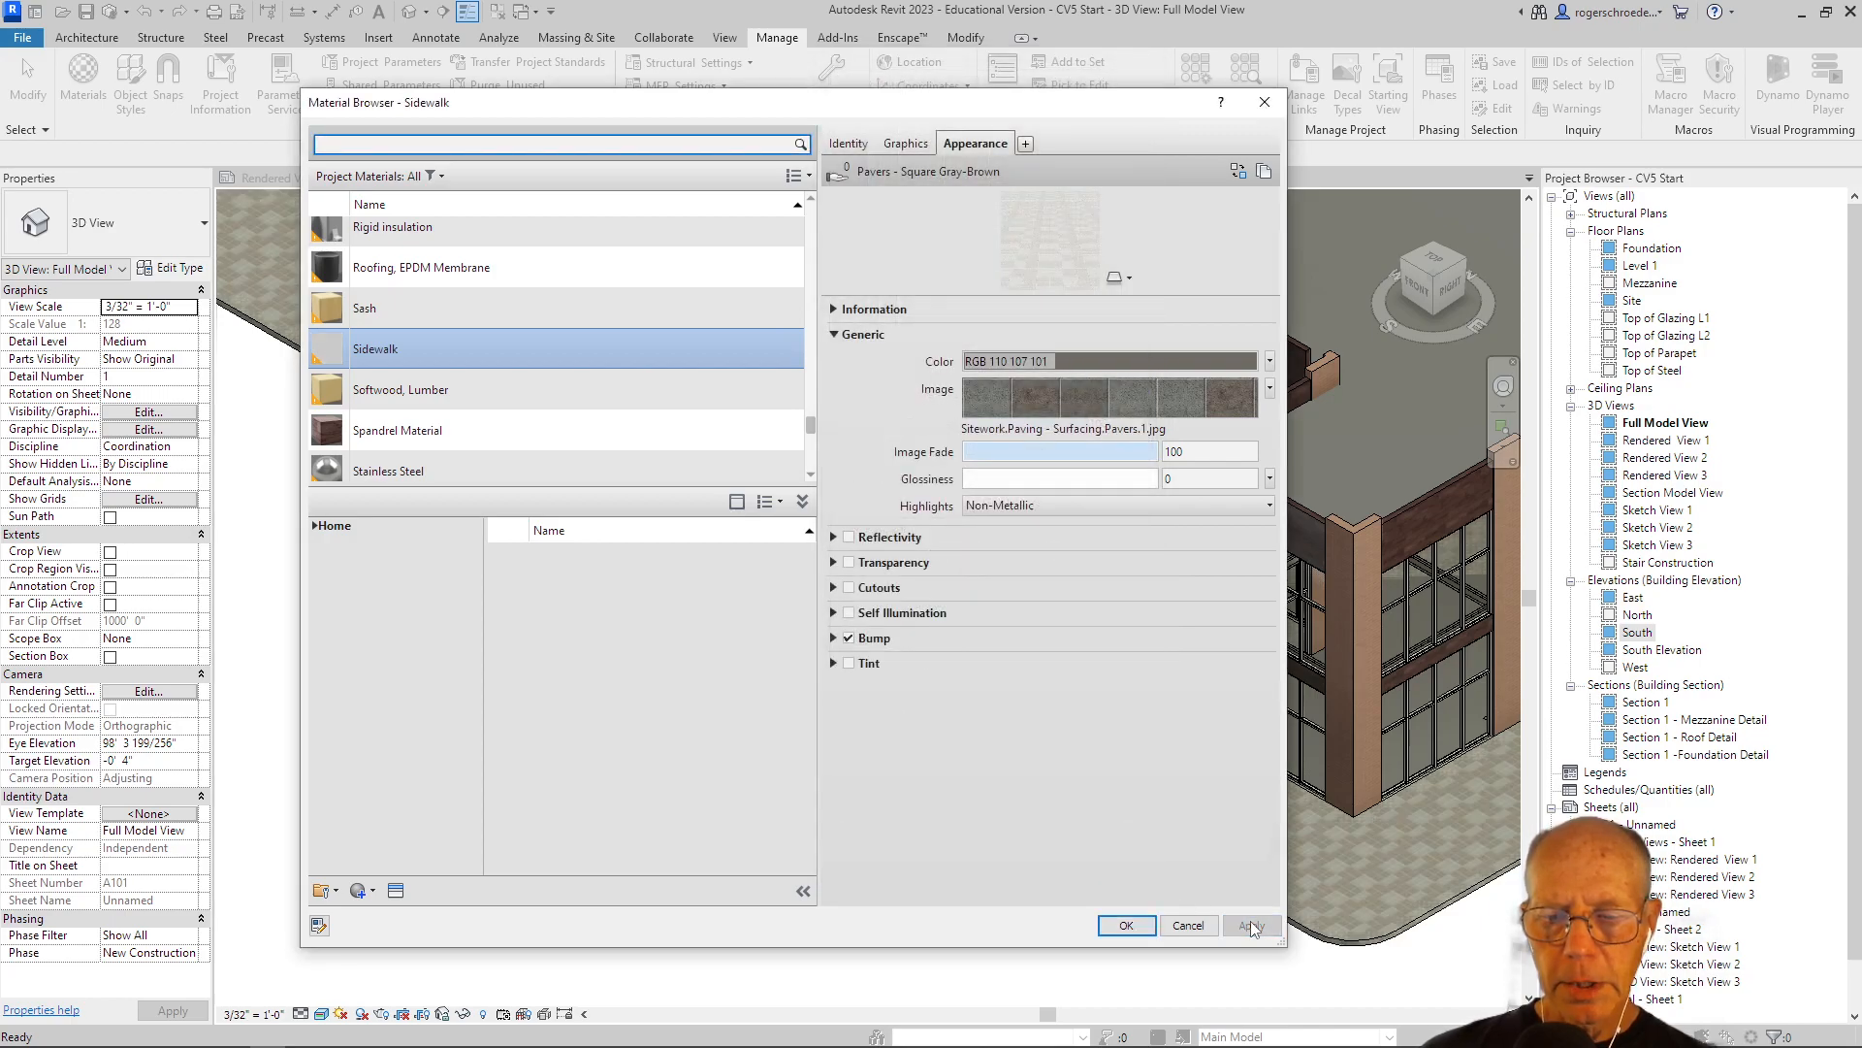
pyautogui.click(1126, 925)
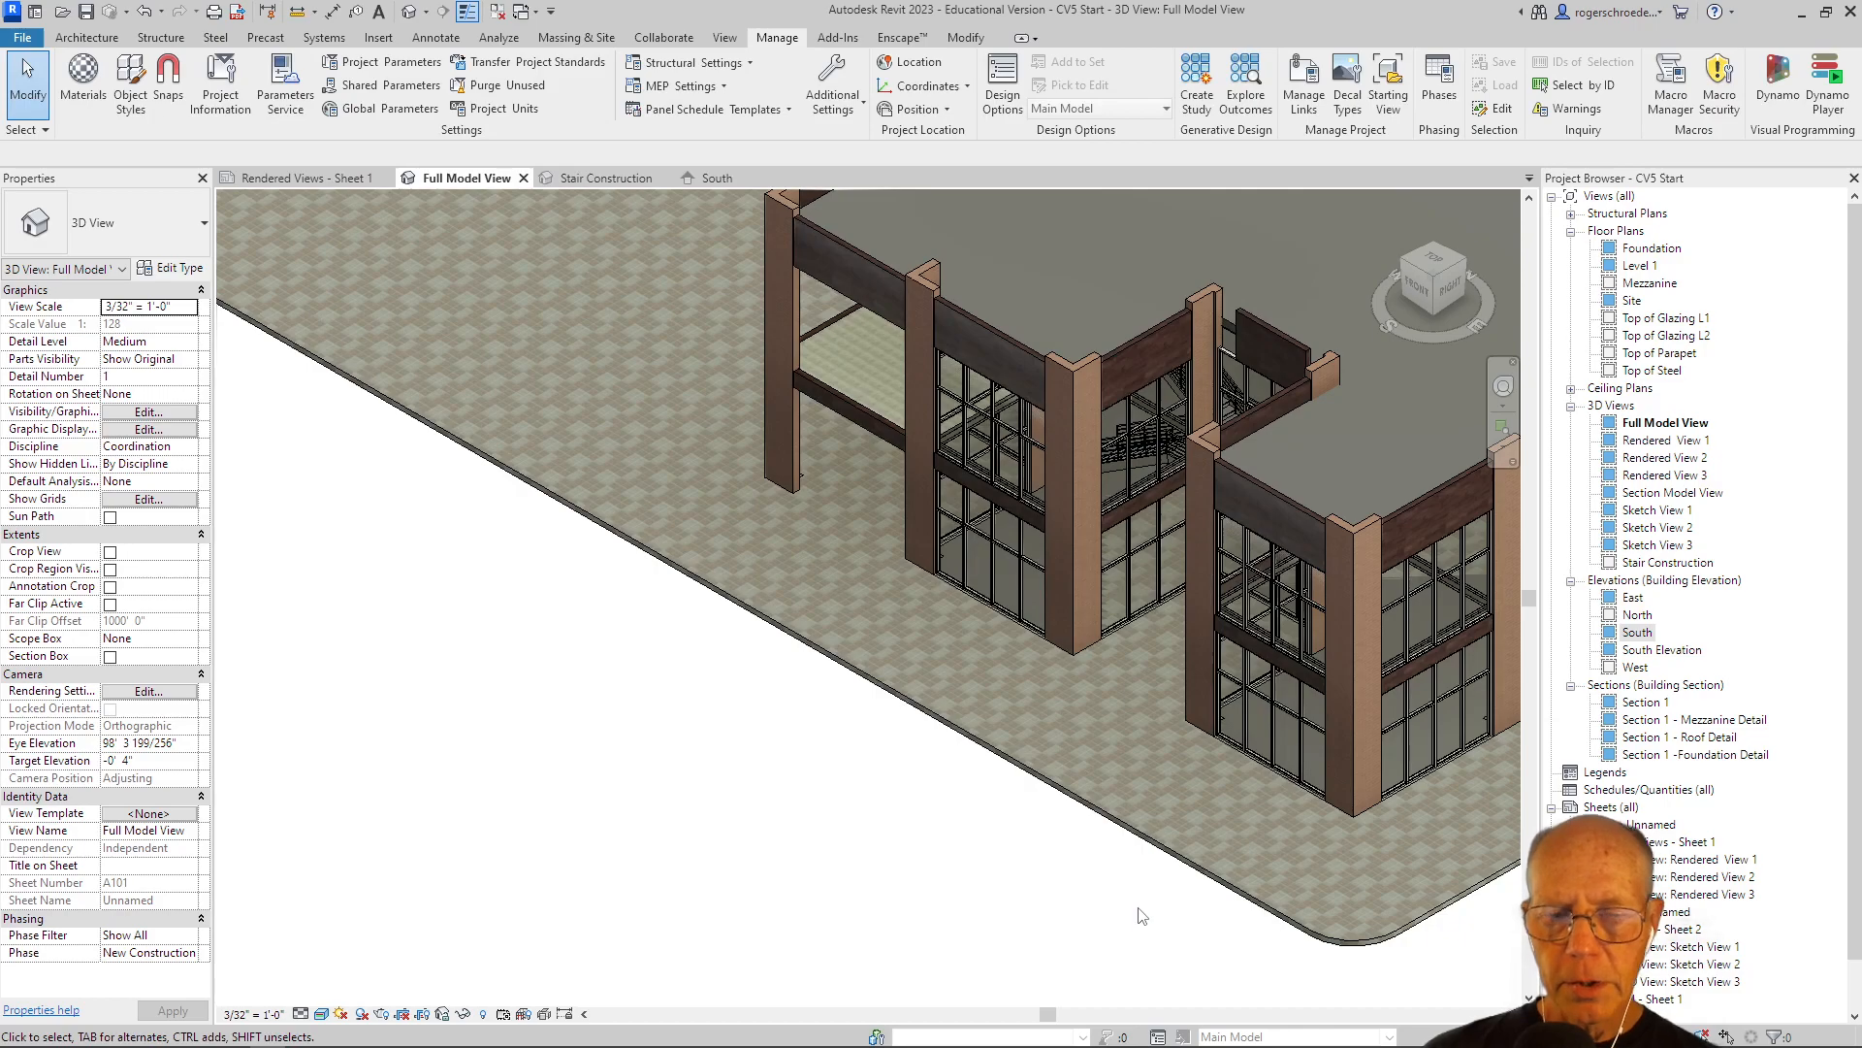
# Cut a rectangular opening about 23.5' wide into the sidewalk floor west of the building, finishing the boundary edit without attaching walls.
pyautogui.scroll(5, 1083, 754)
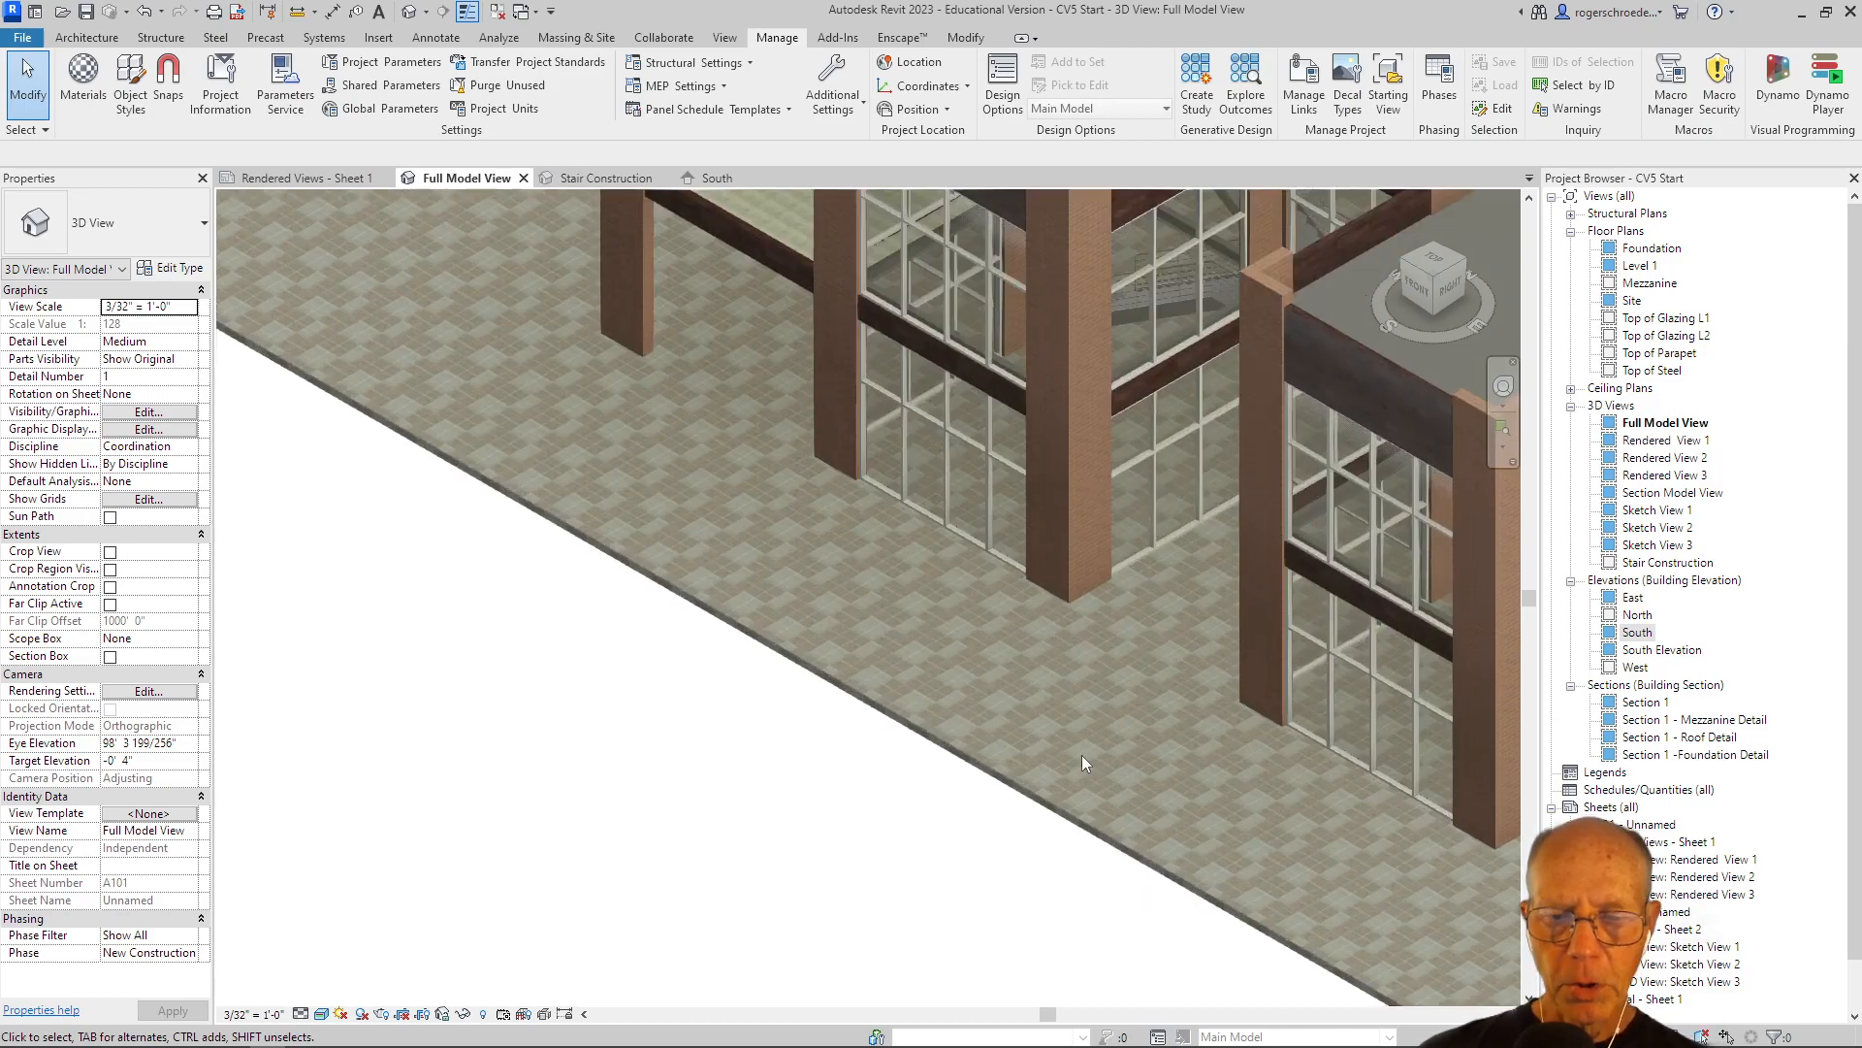
pyautogui.scroll(-1, 1083, 763)
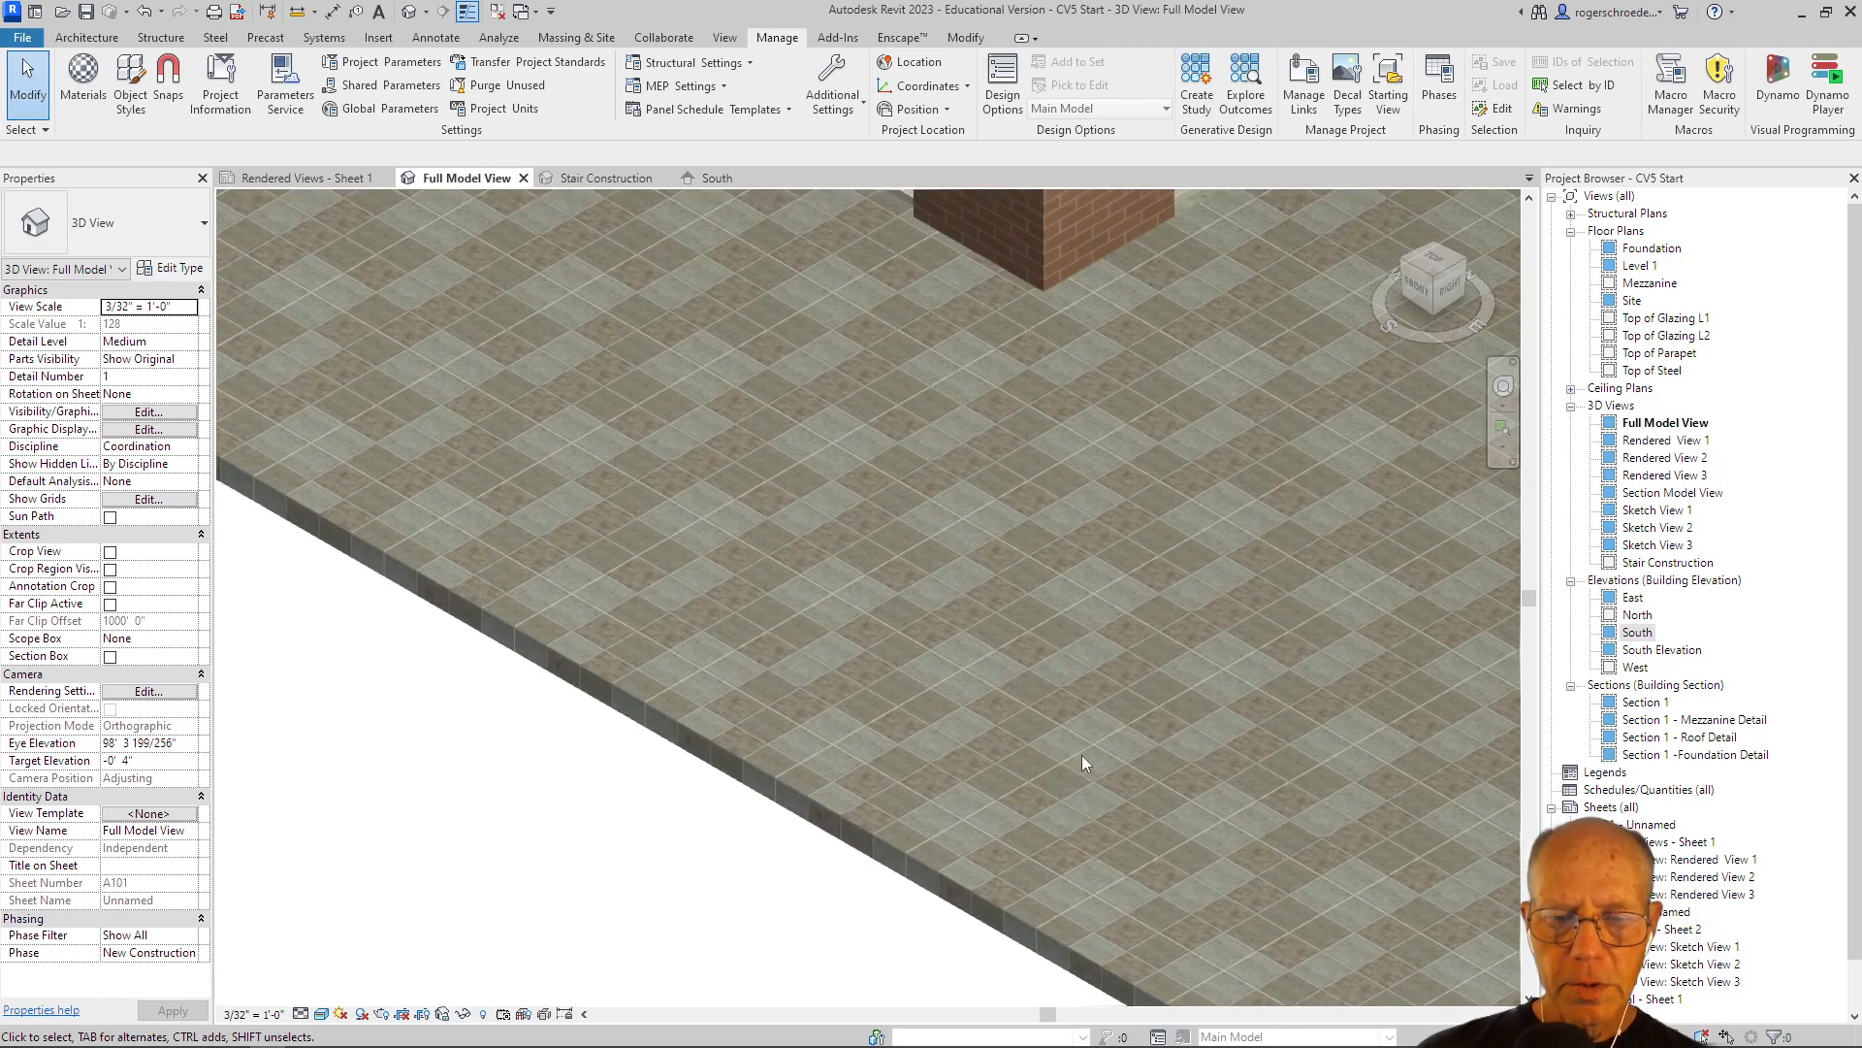
pyautogui.scroll(-1, 1082, 764)
pyautogui.scroll(-3, 1083, 757)
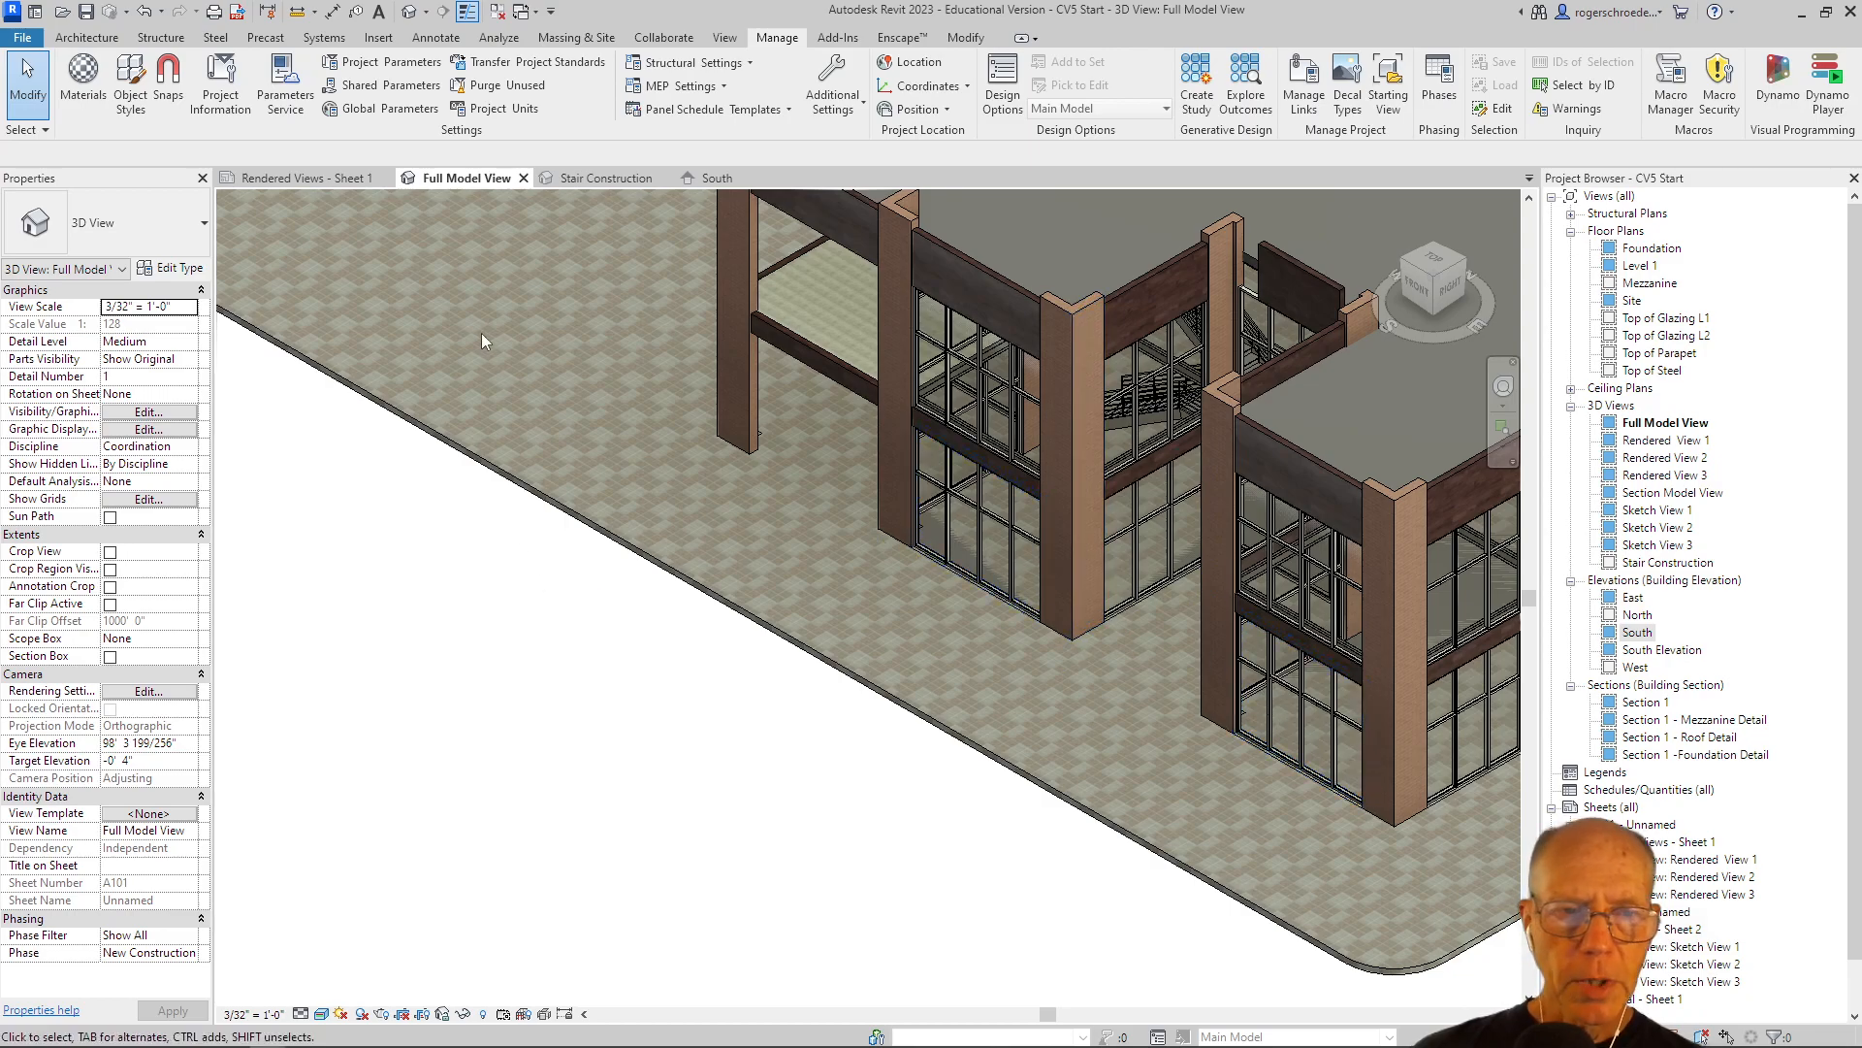
pyautogui.doubleClick(447, 426)
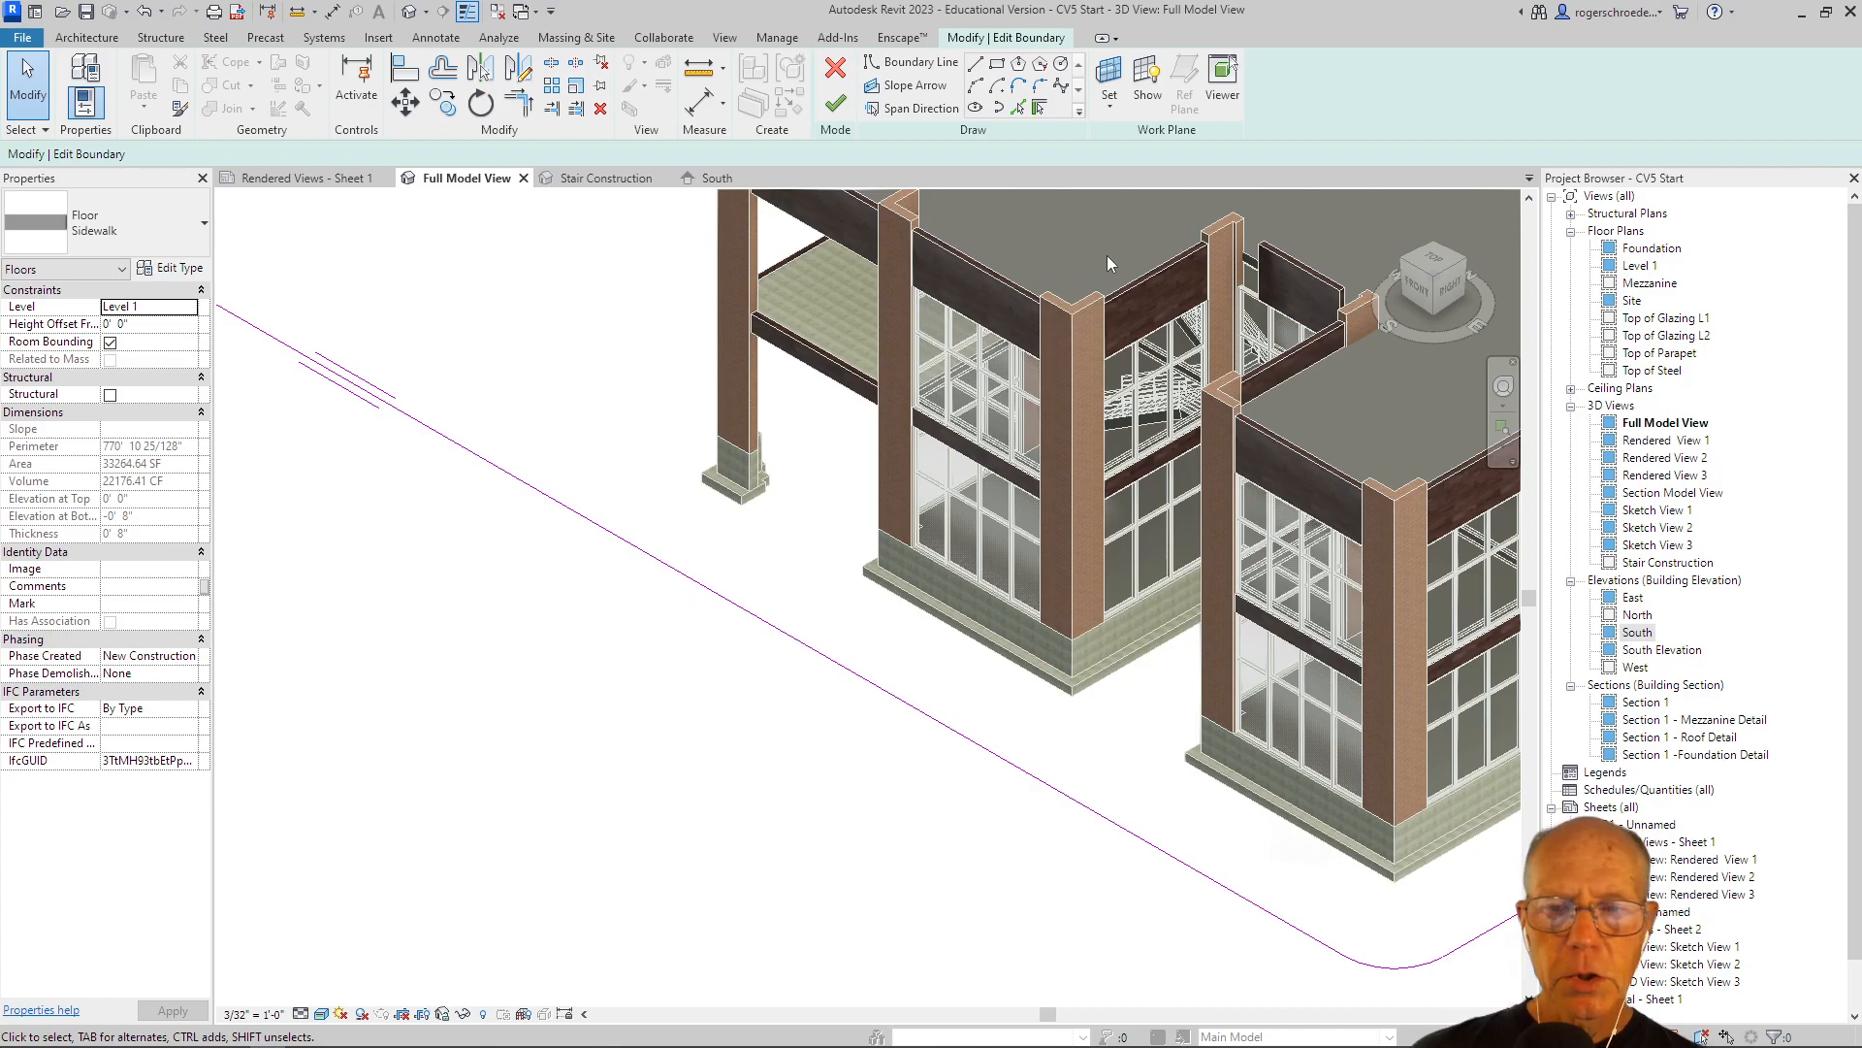
pyautogui.click(1433, 260)
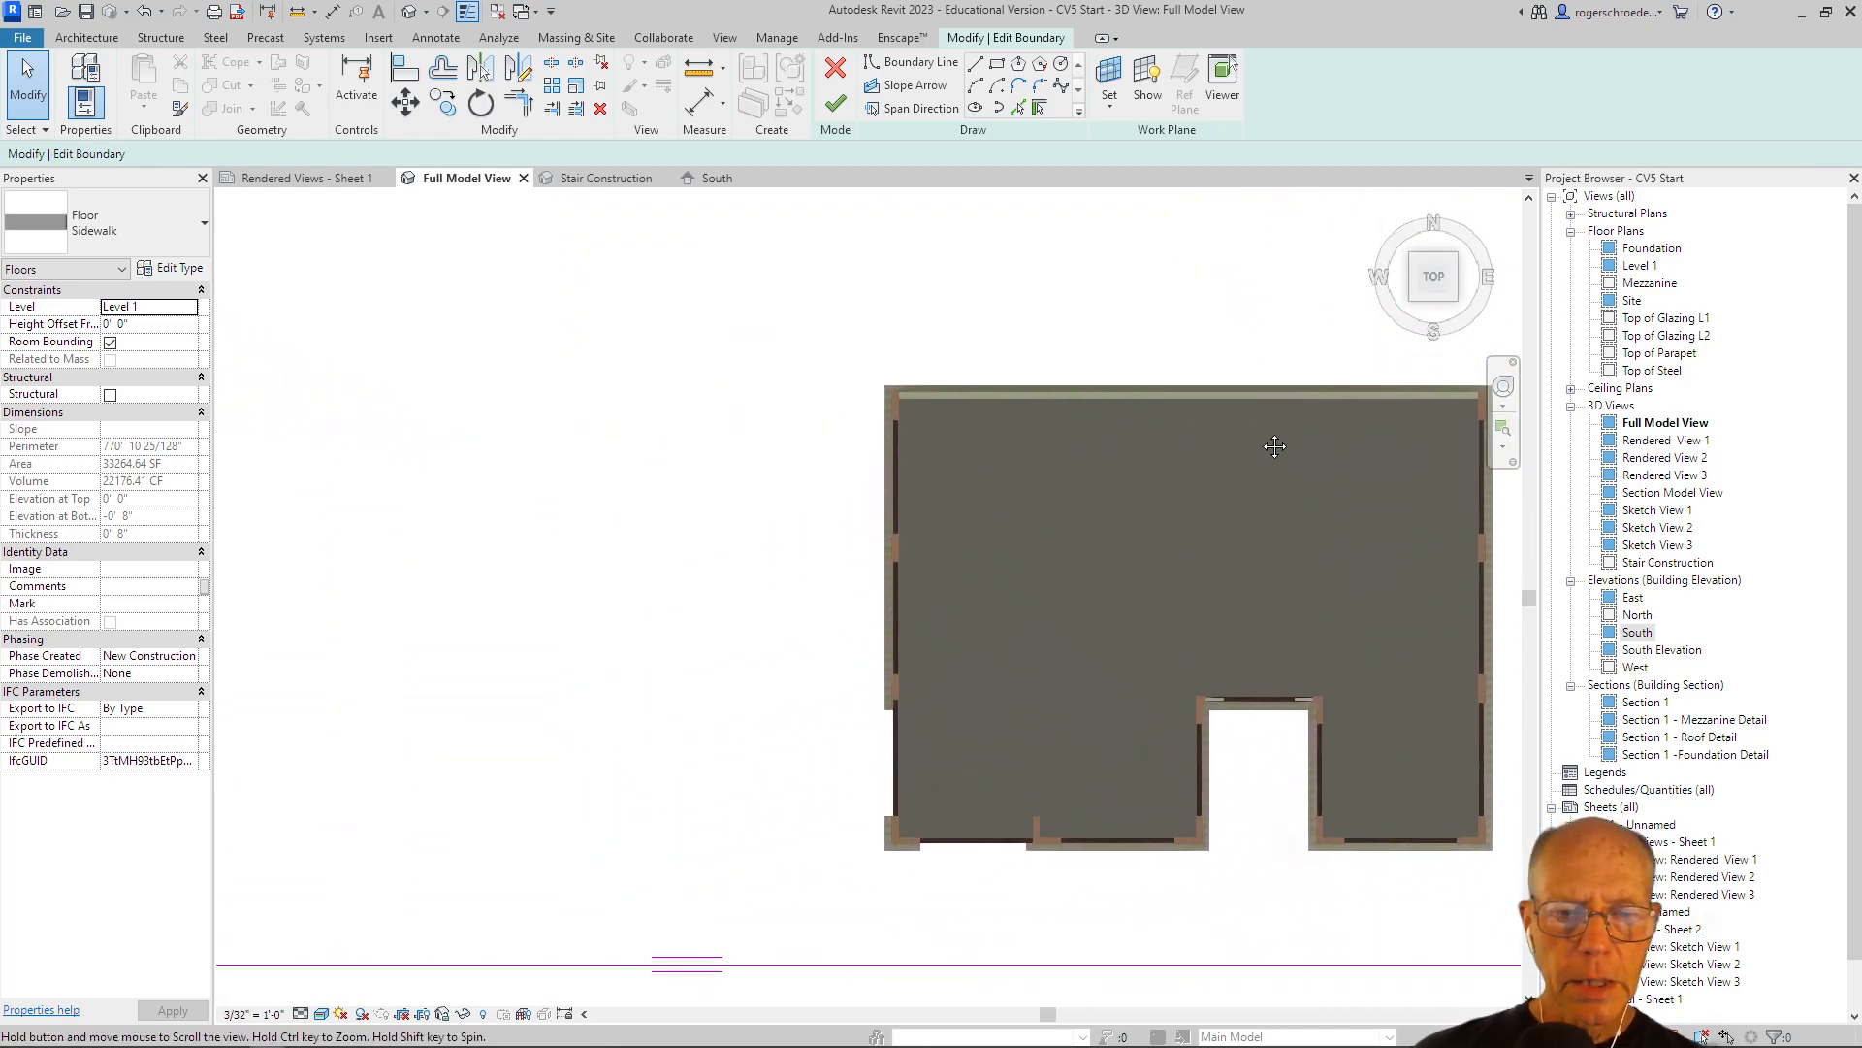
pyautogui.click(997, 64)
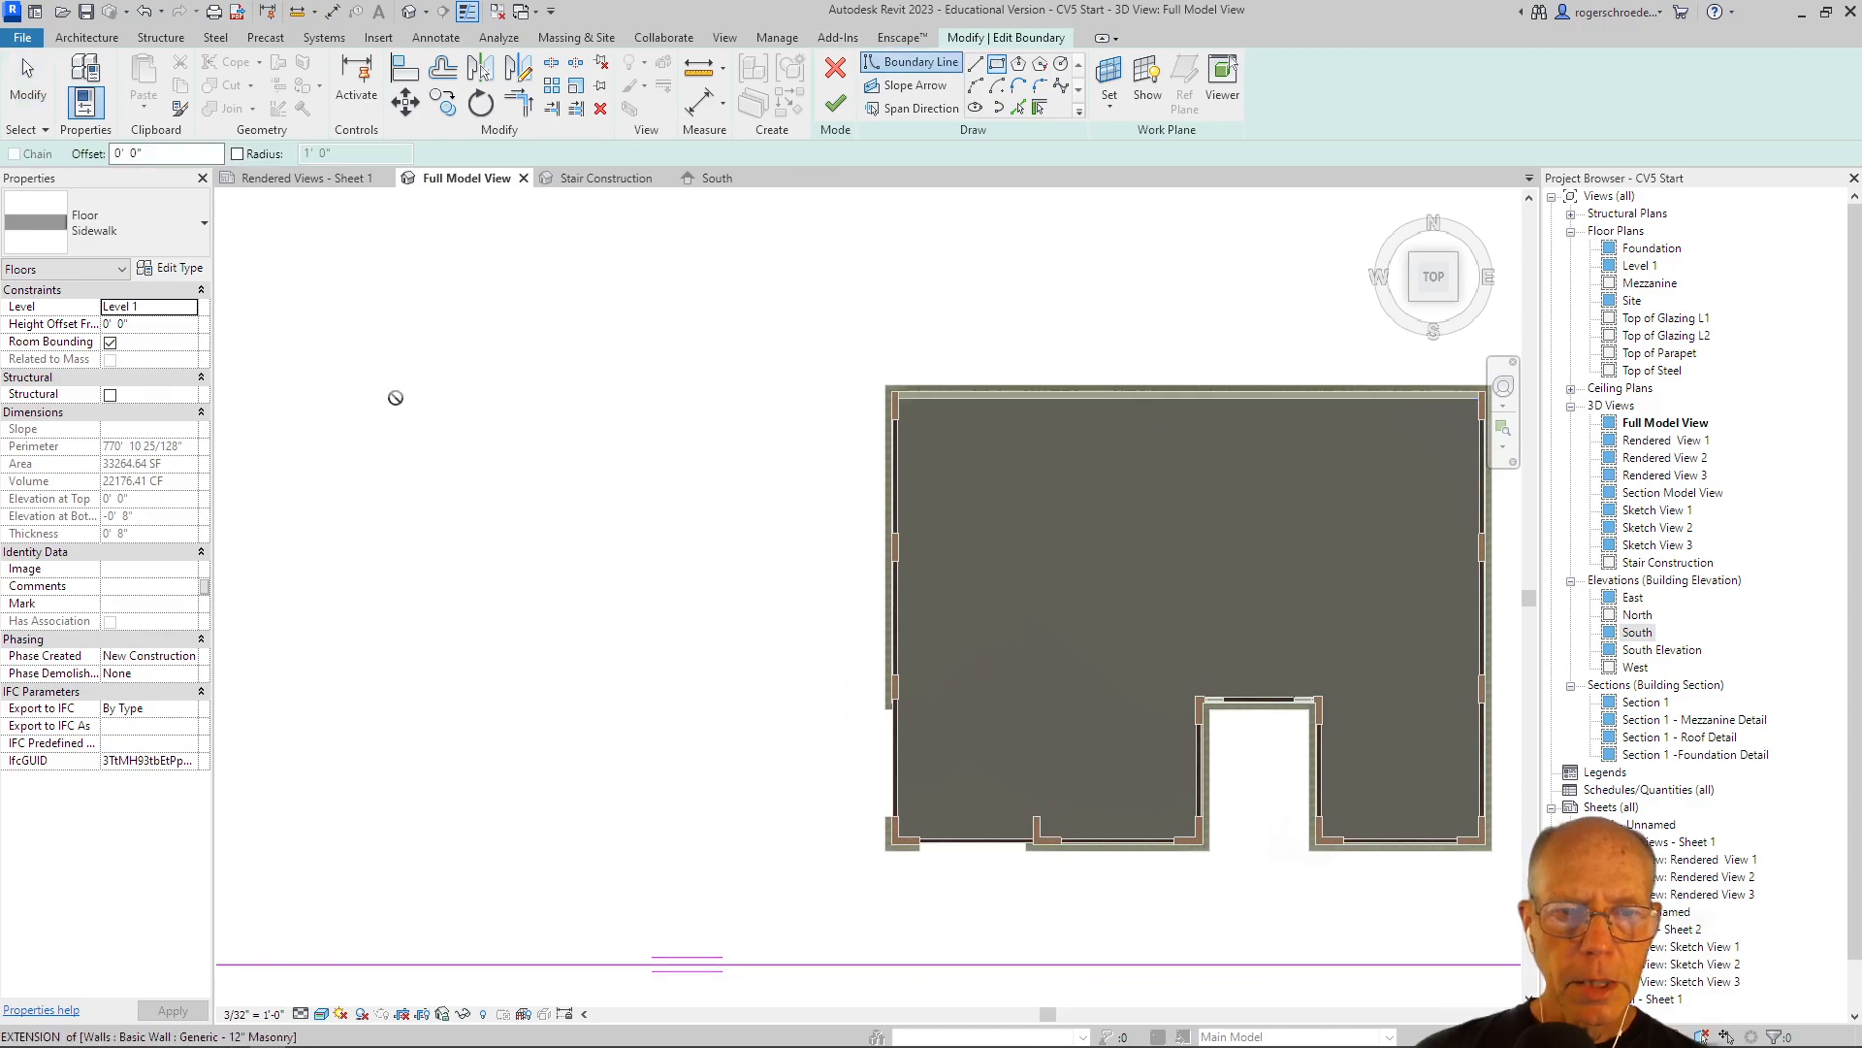
pyautogui.click(396, 398)
pyautogui.click(561, 543)
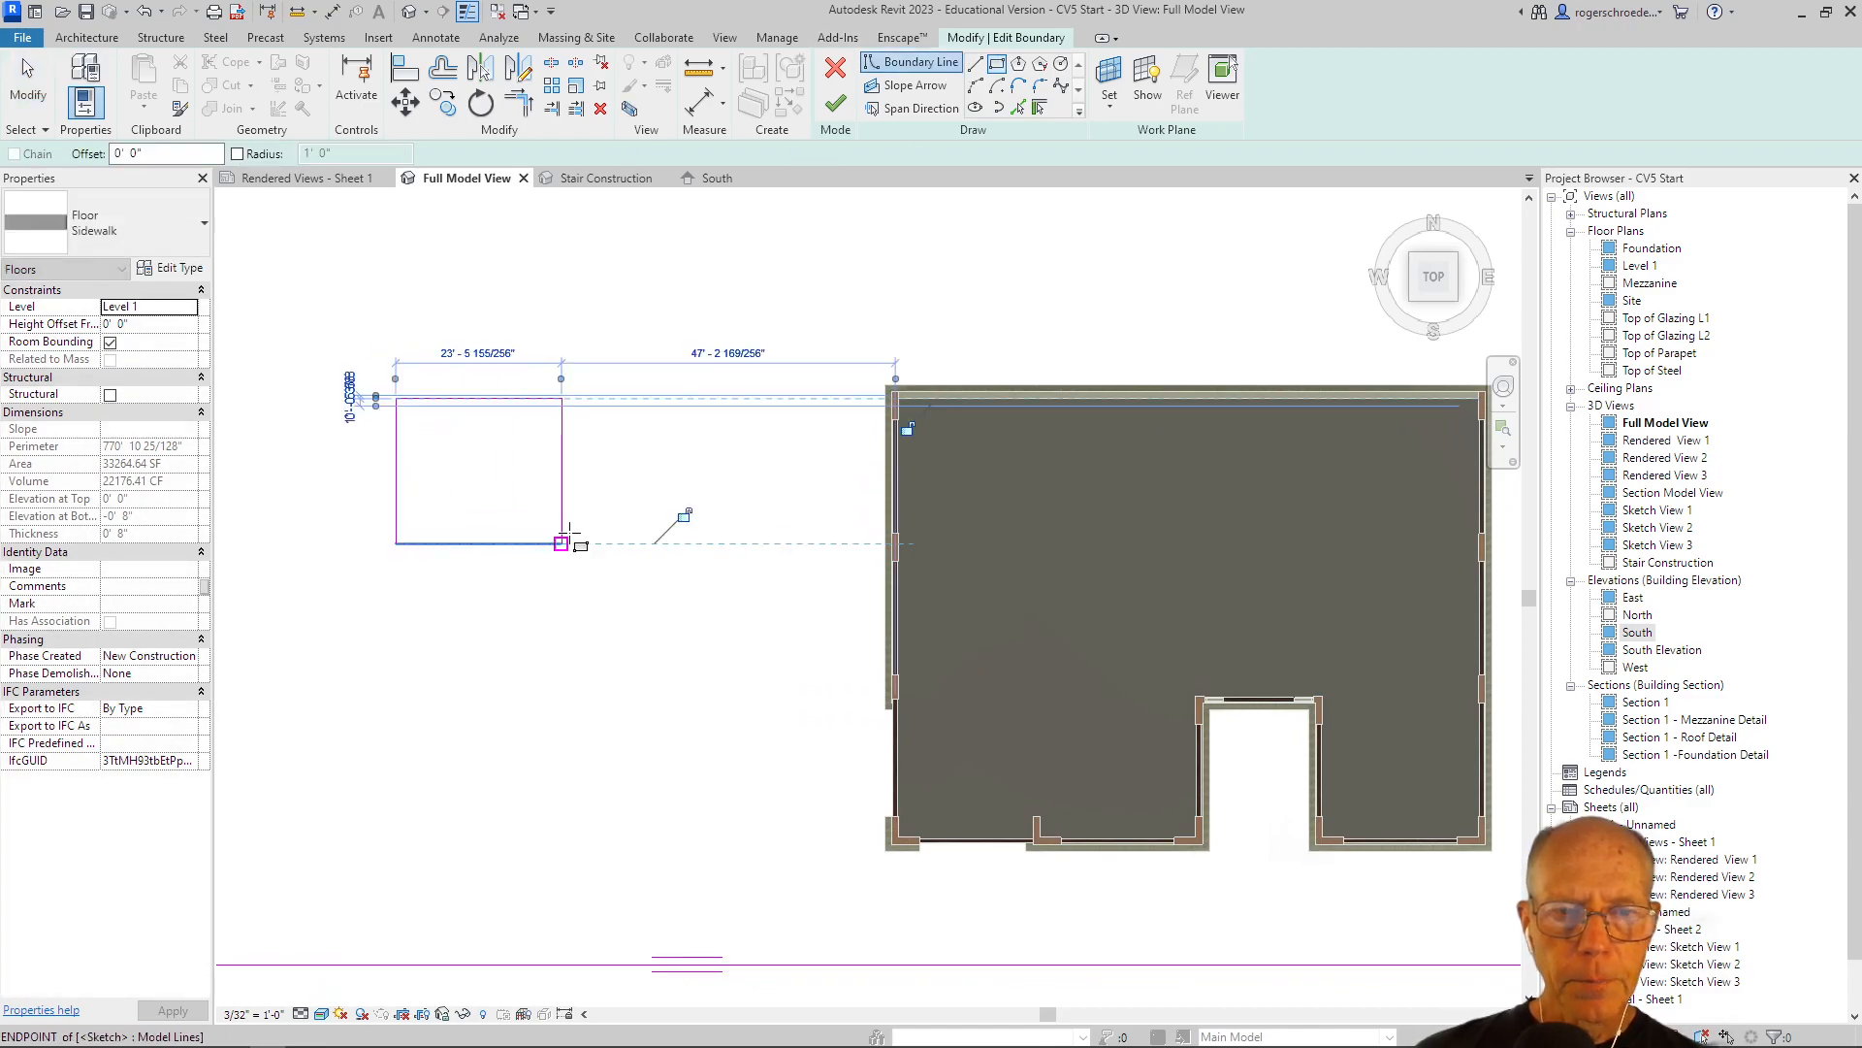
pyautogui.click(836, 103)
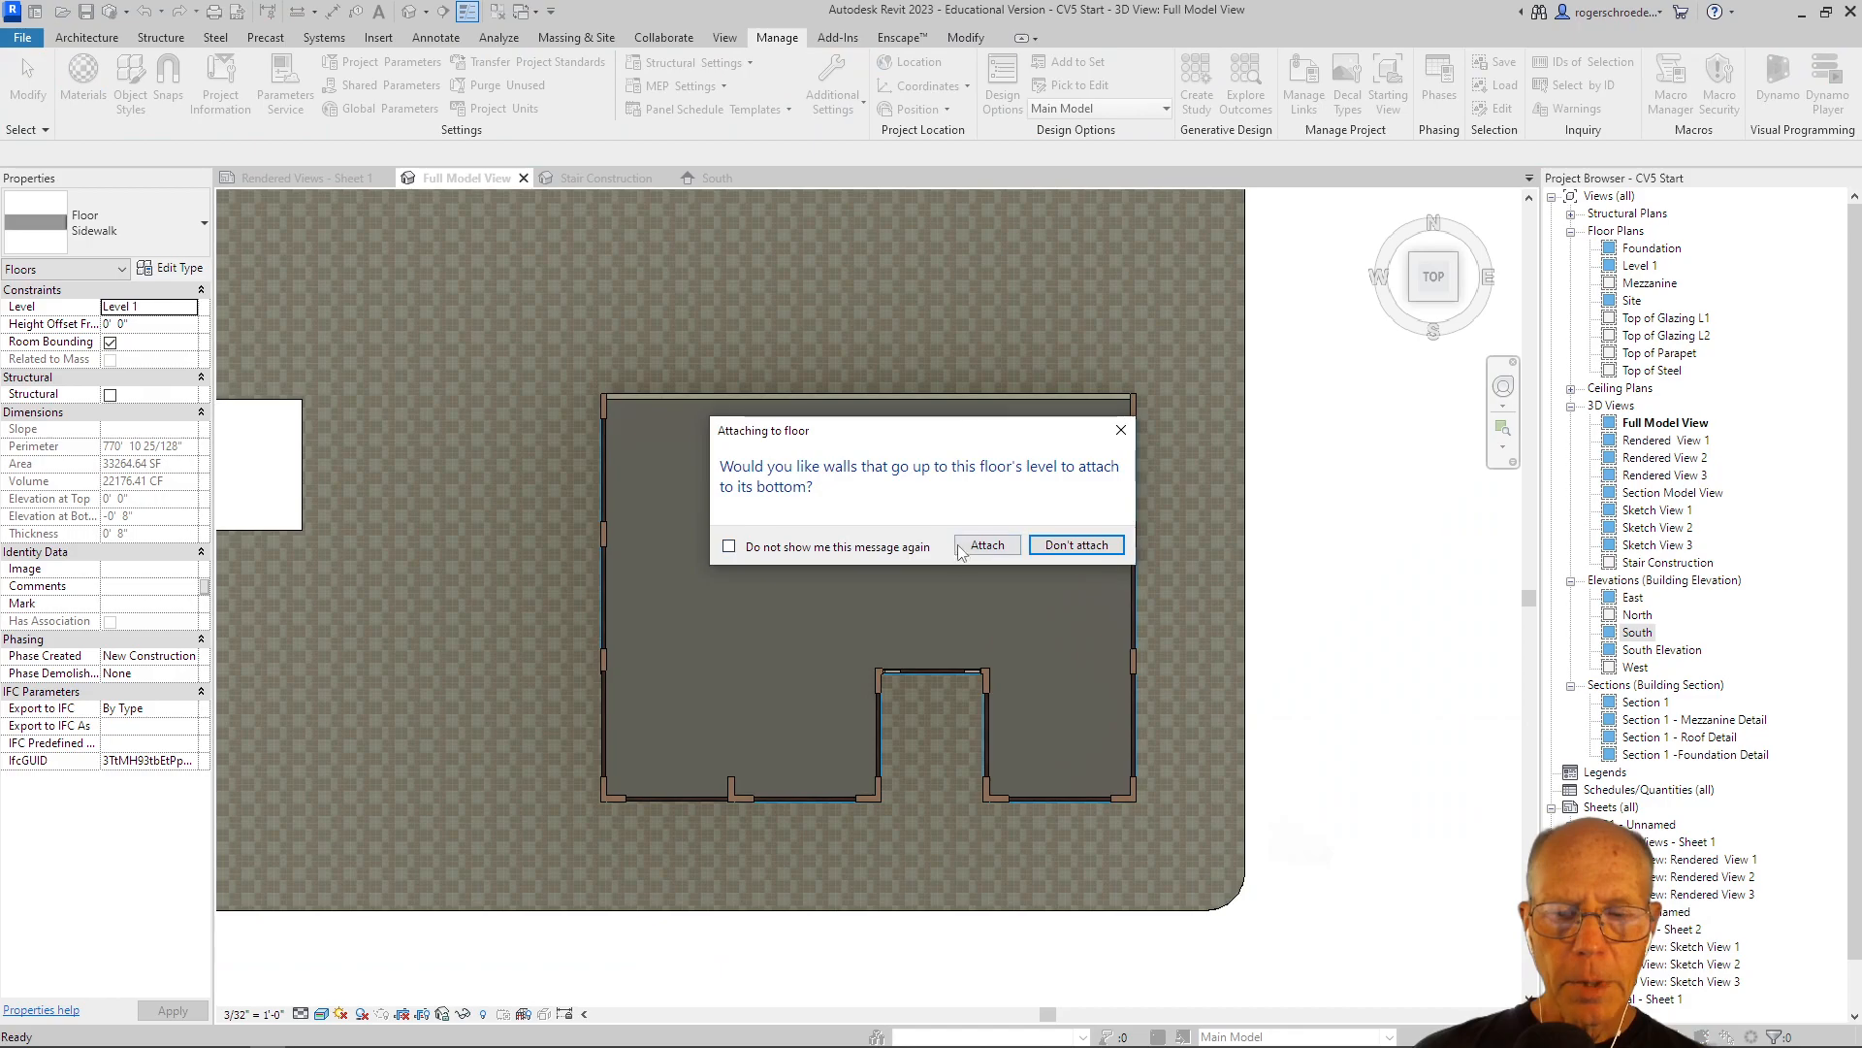
pyautogui.click(1077, 545)
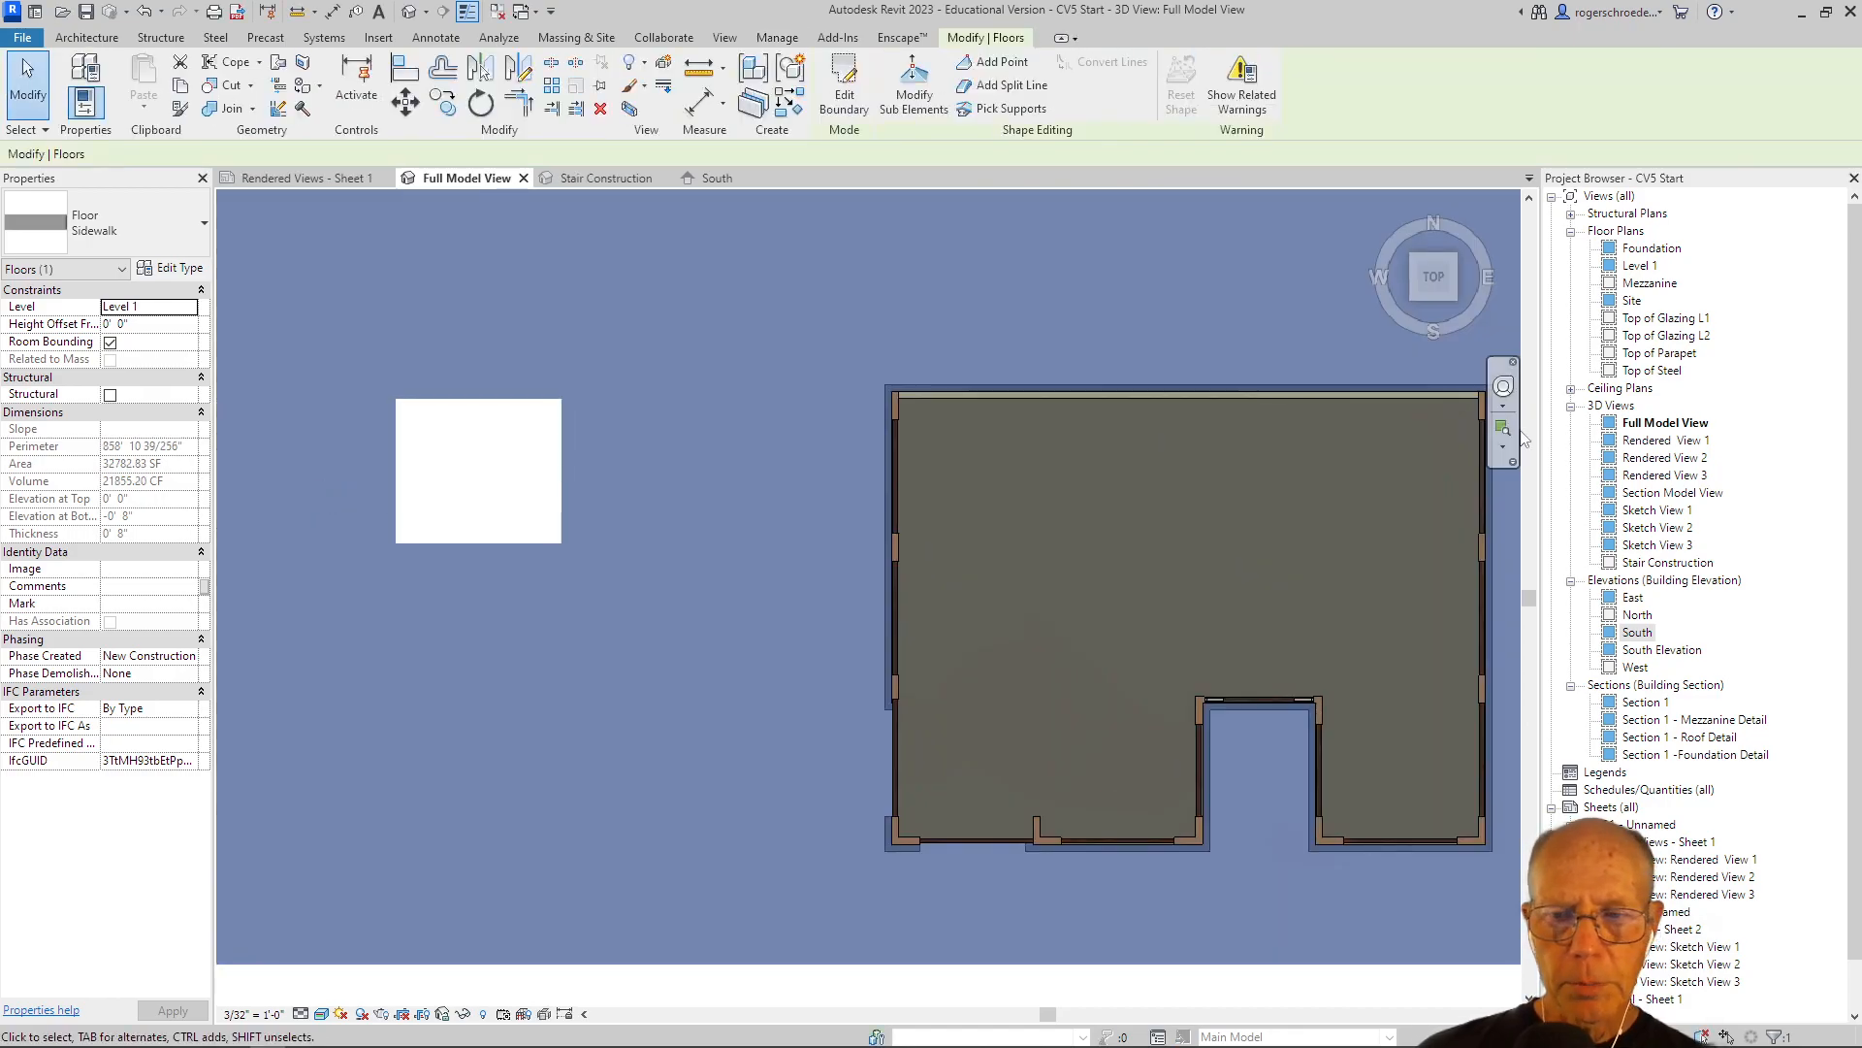
# Edit the sidewalk floor's boundary and delete the rectangular opening west of the building.
pyautogui.doubleClick(544, 399)
pyautogui.moveTo(364, 387); pyautogui.dragTo(663, 630)
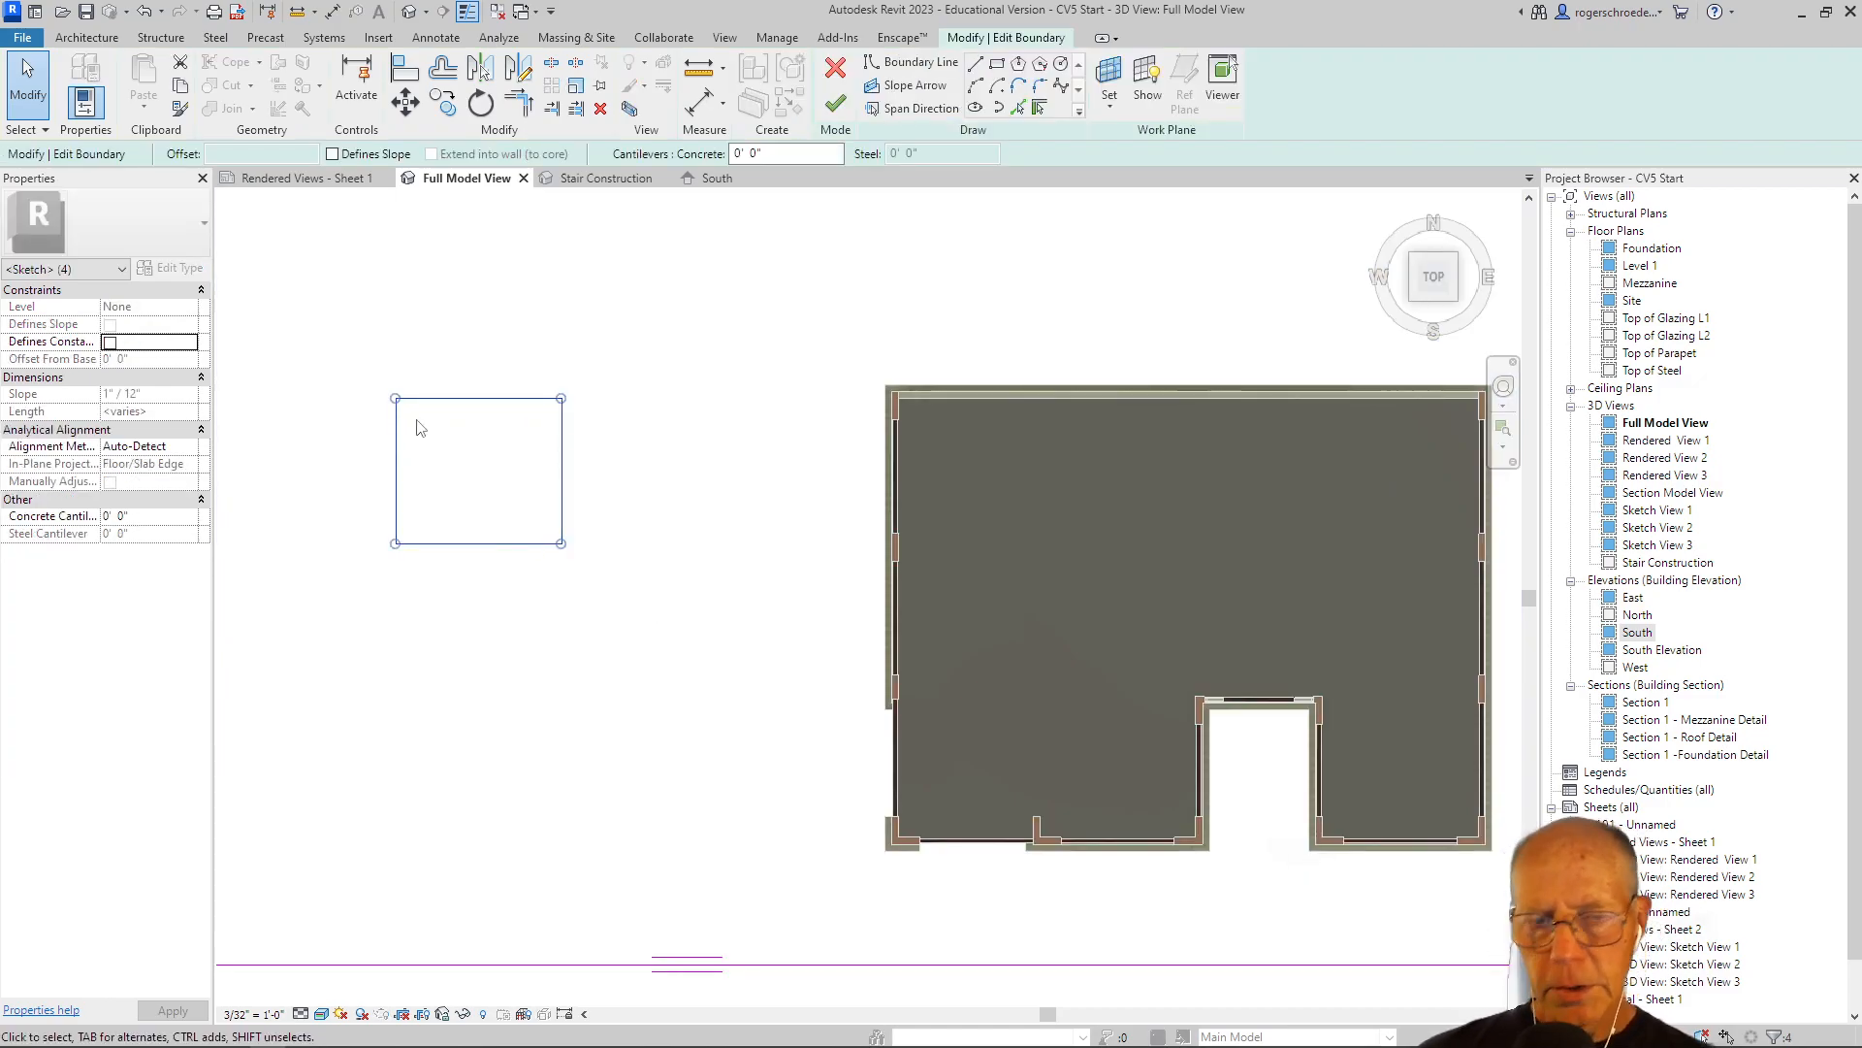
pyautogui.press('Delete')
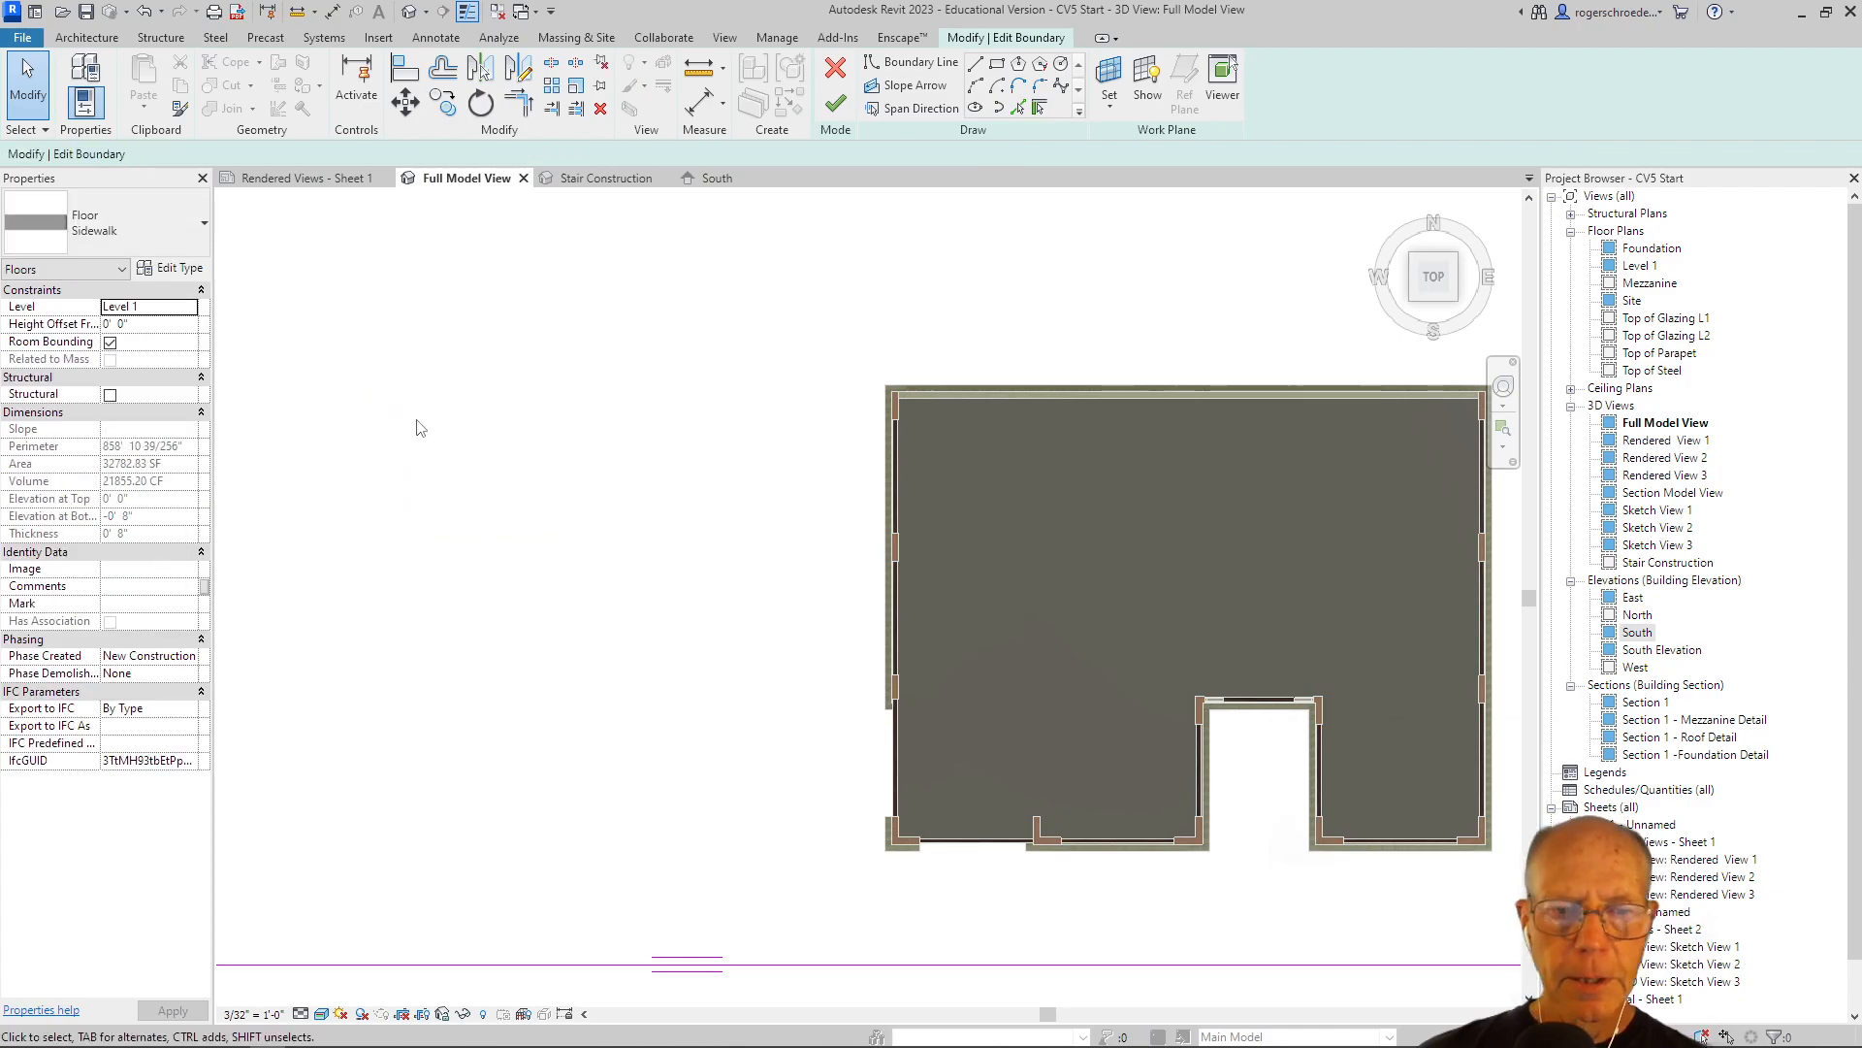
pyautogui.click(975, 65)
pyautogui.click(885, 207)
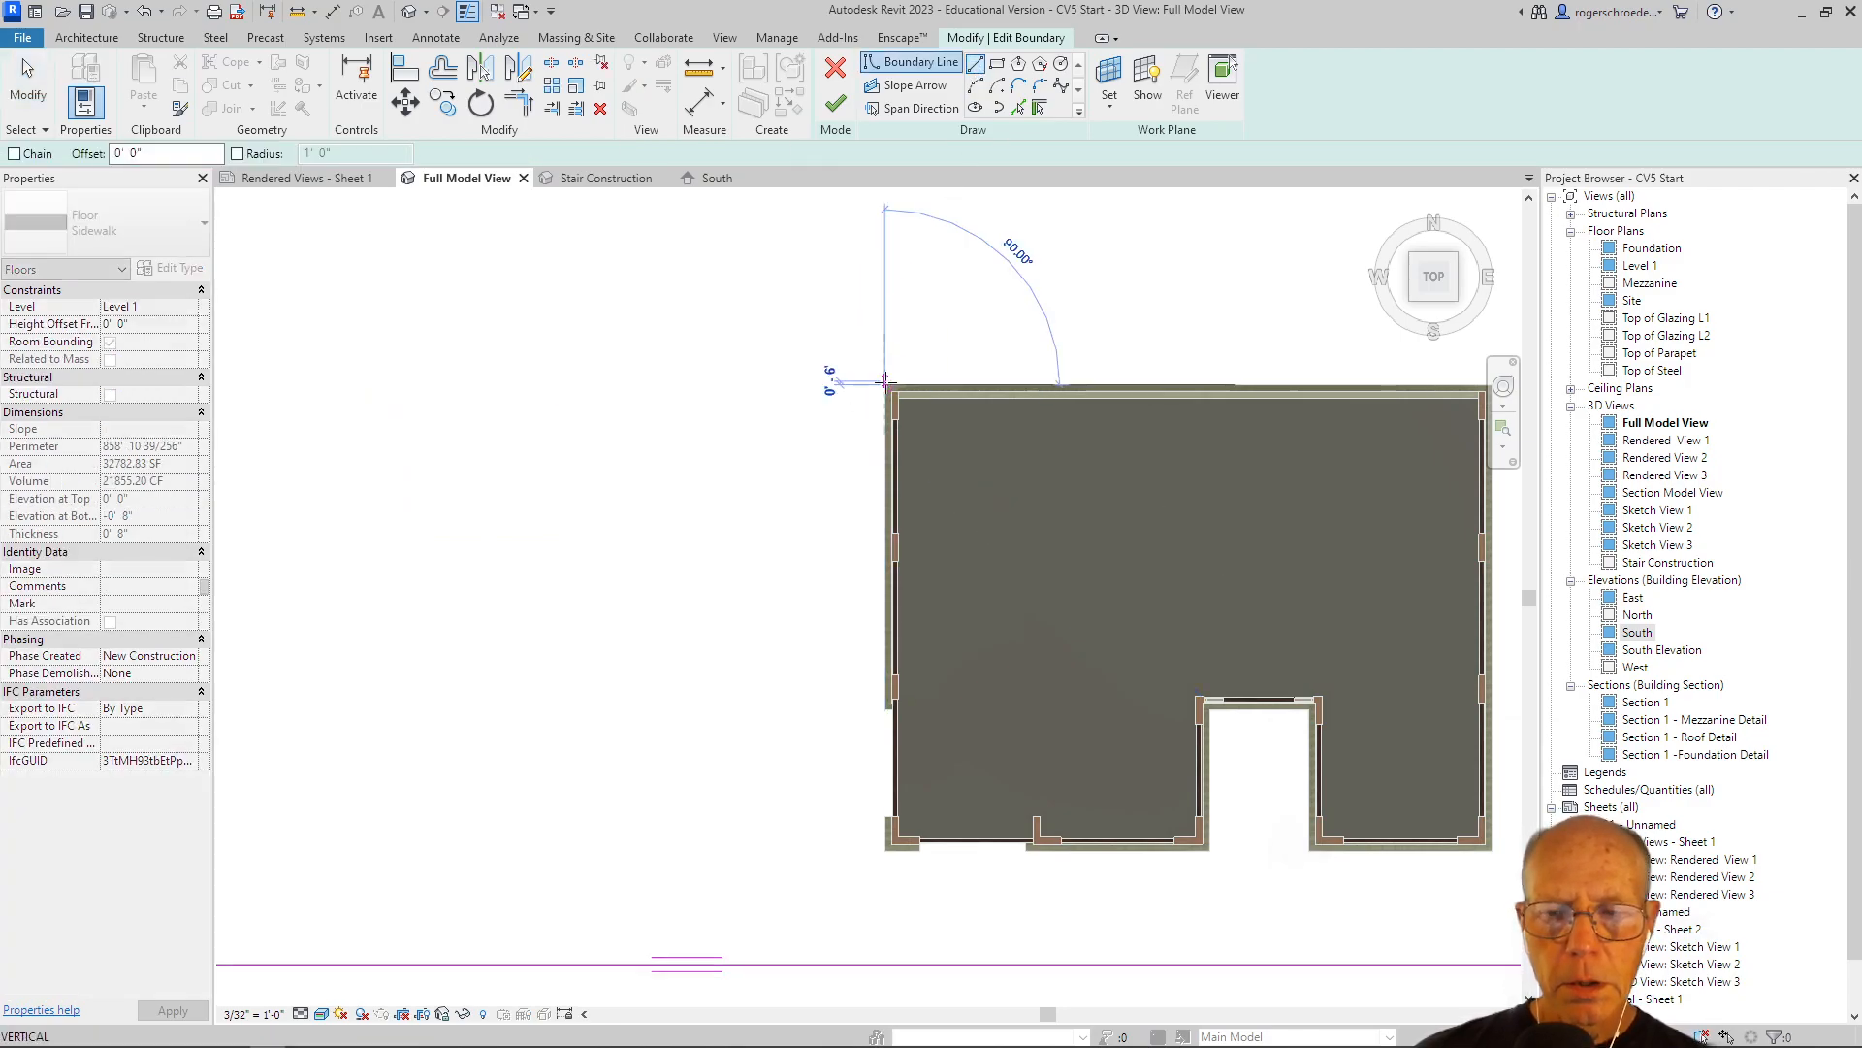
pyautogui.moveTo(1498, 377); pyautogui.dragTo(1054, 374, button='middle')
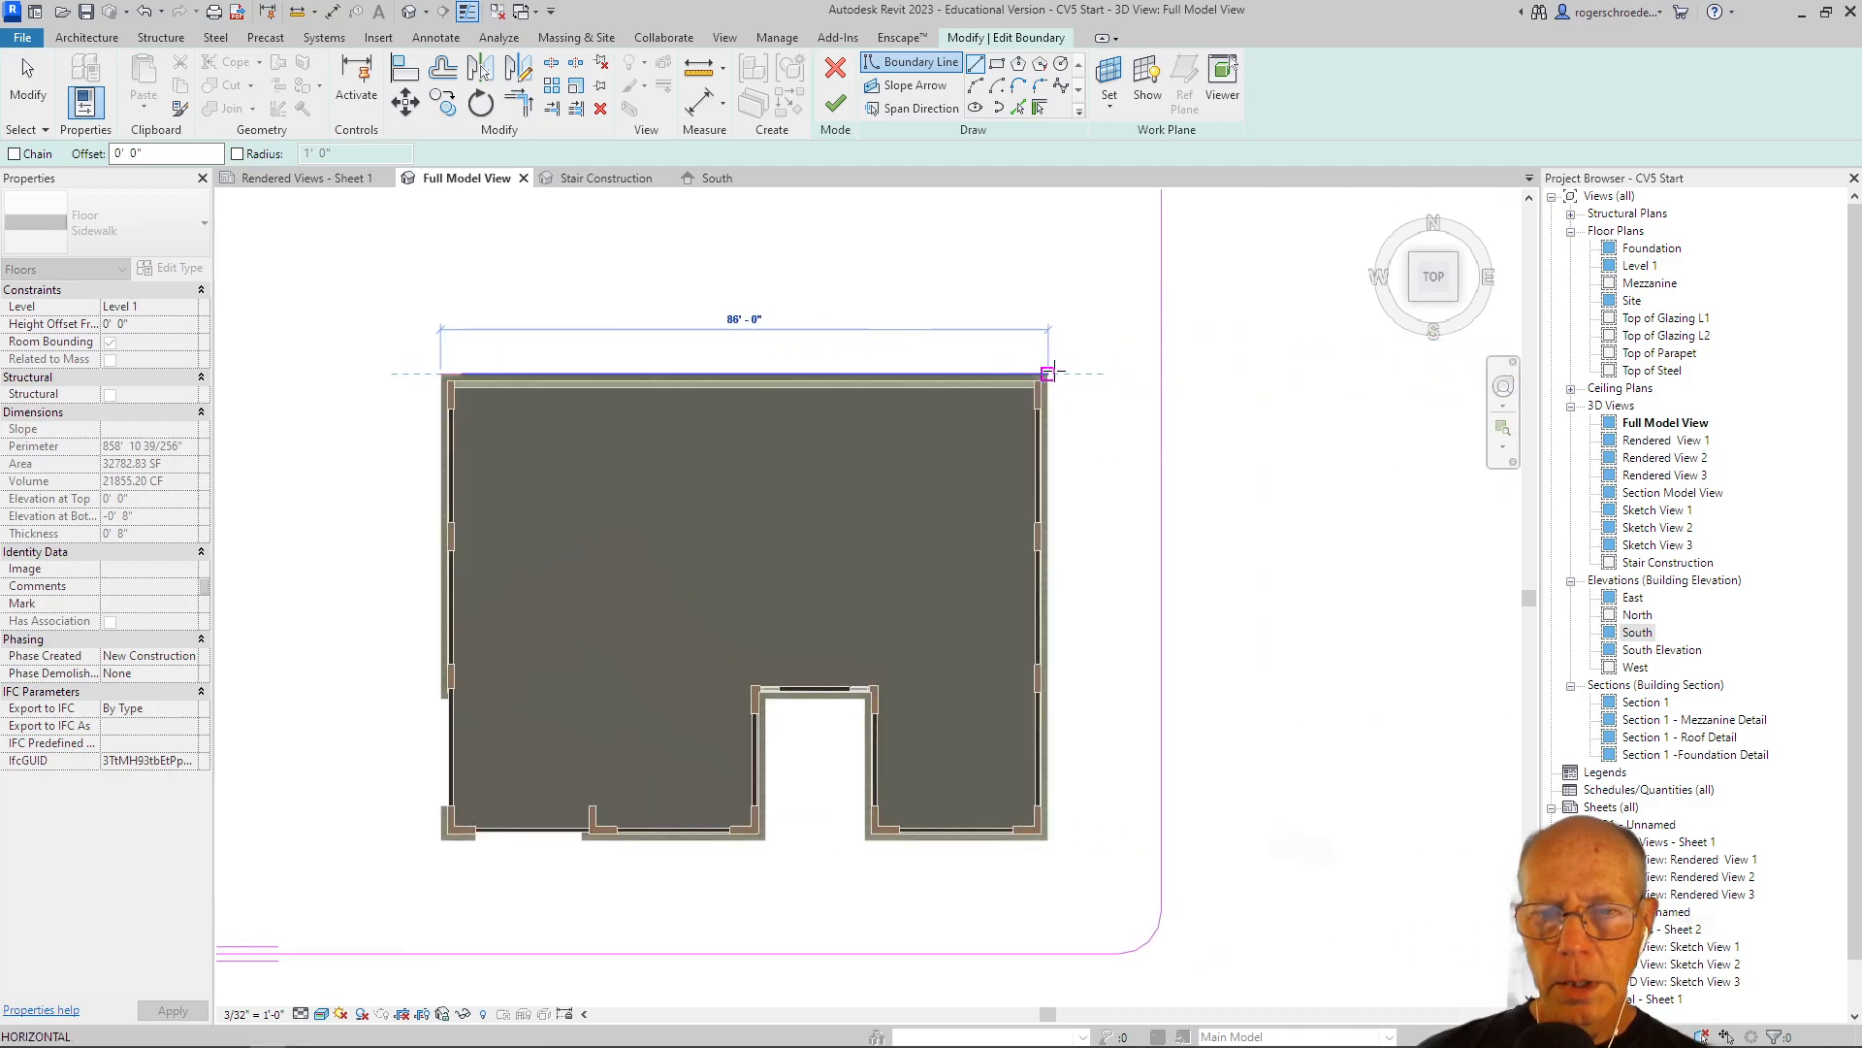
pyautogui.click(1048, 374)
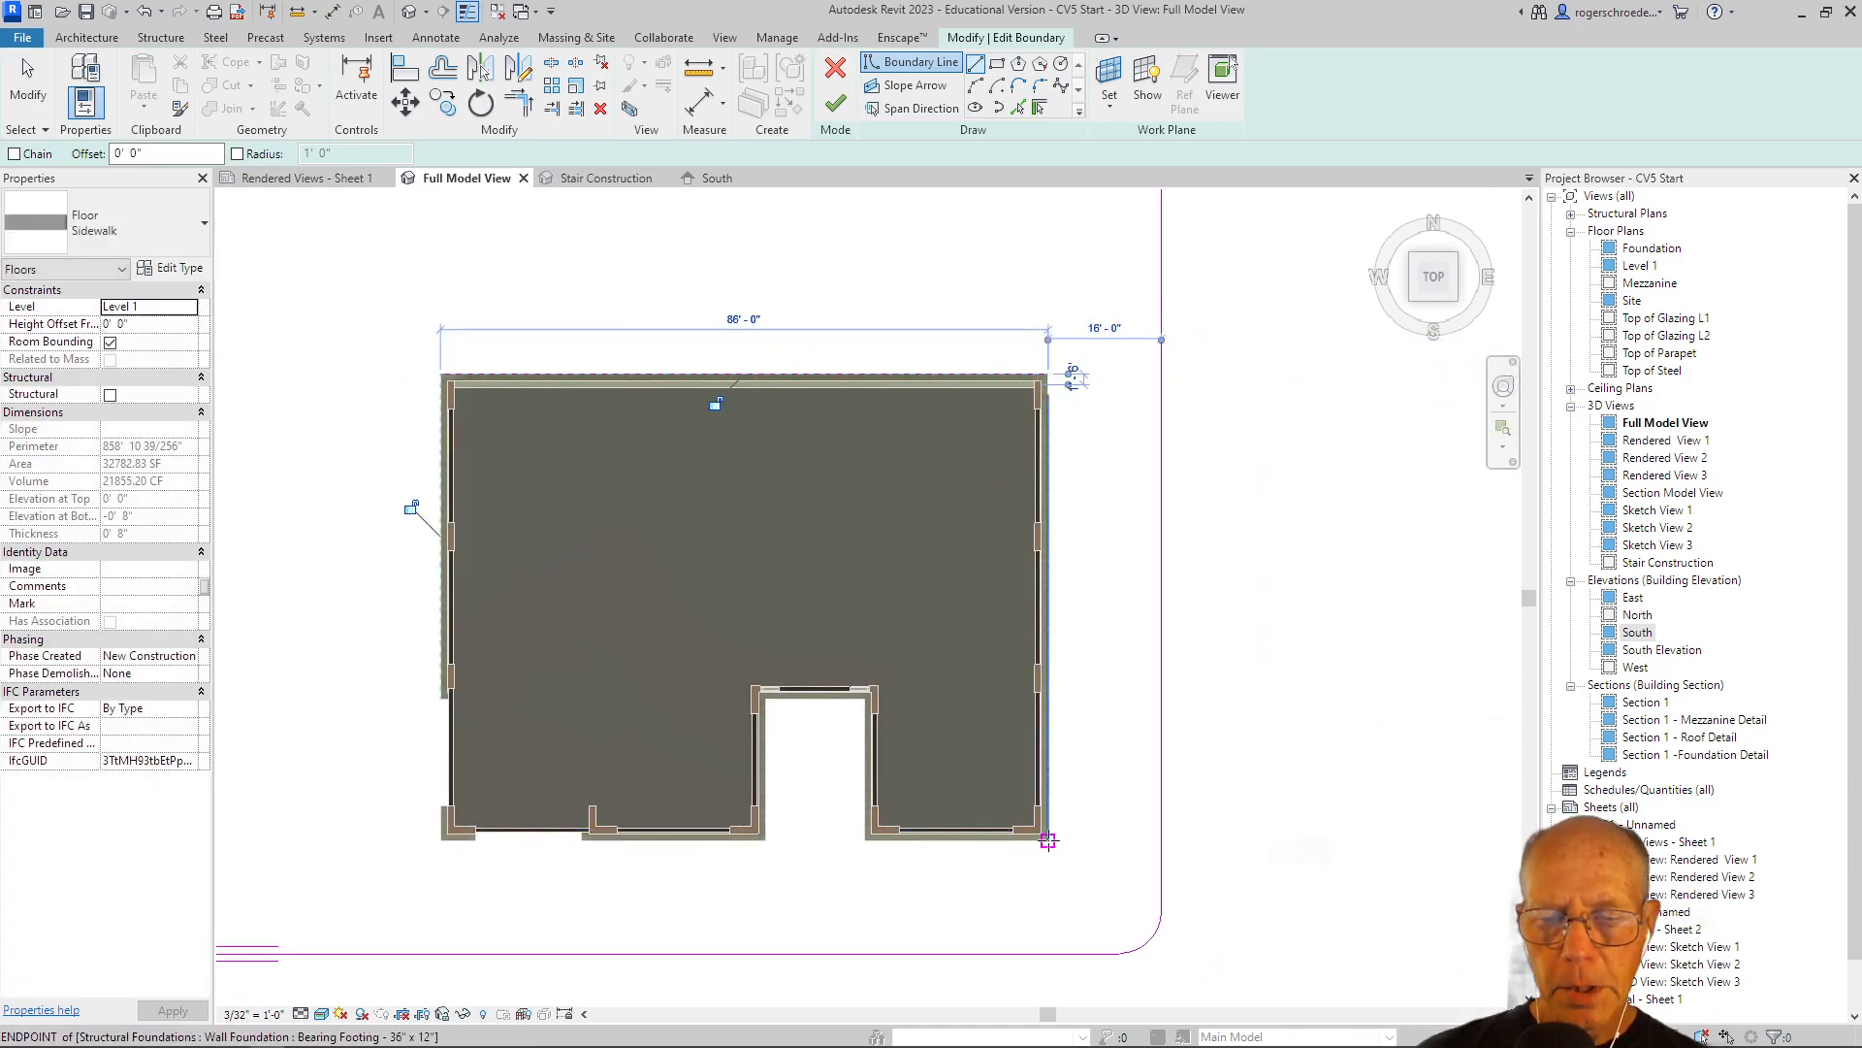
pyautogui.click(1047, 840)
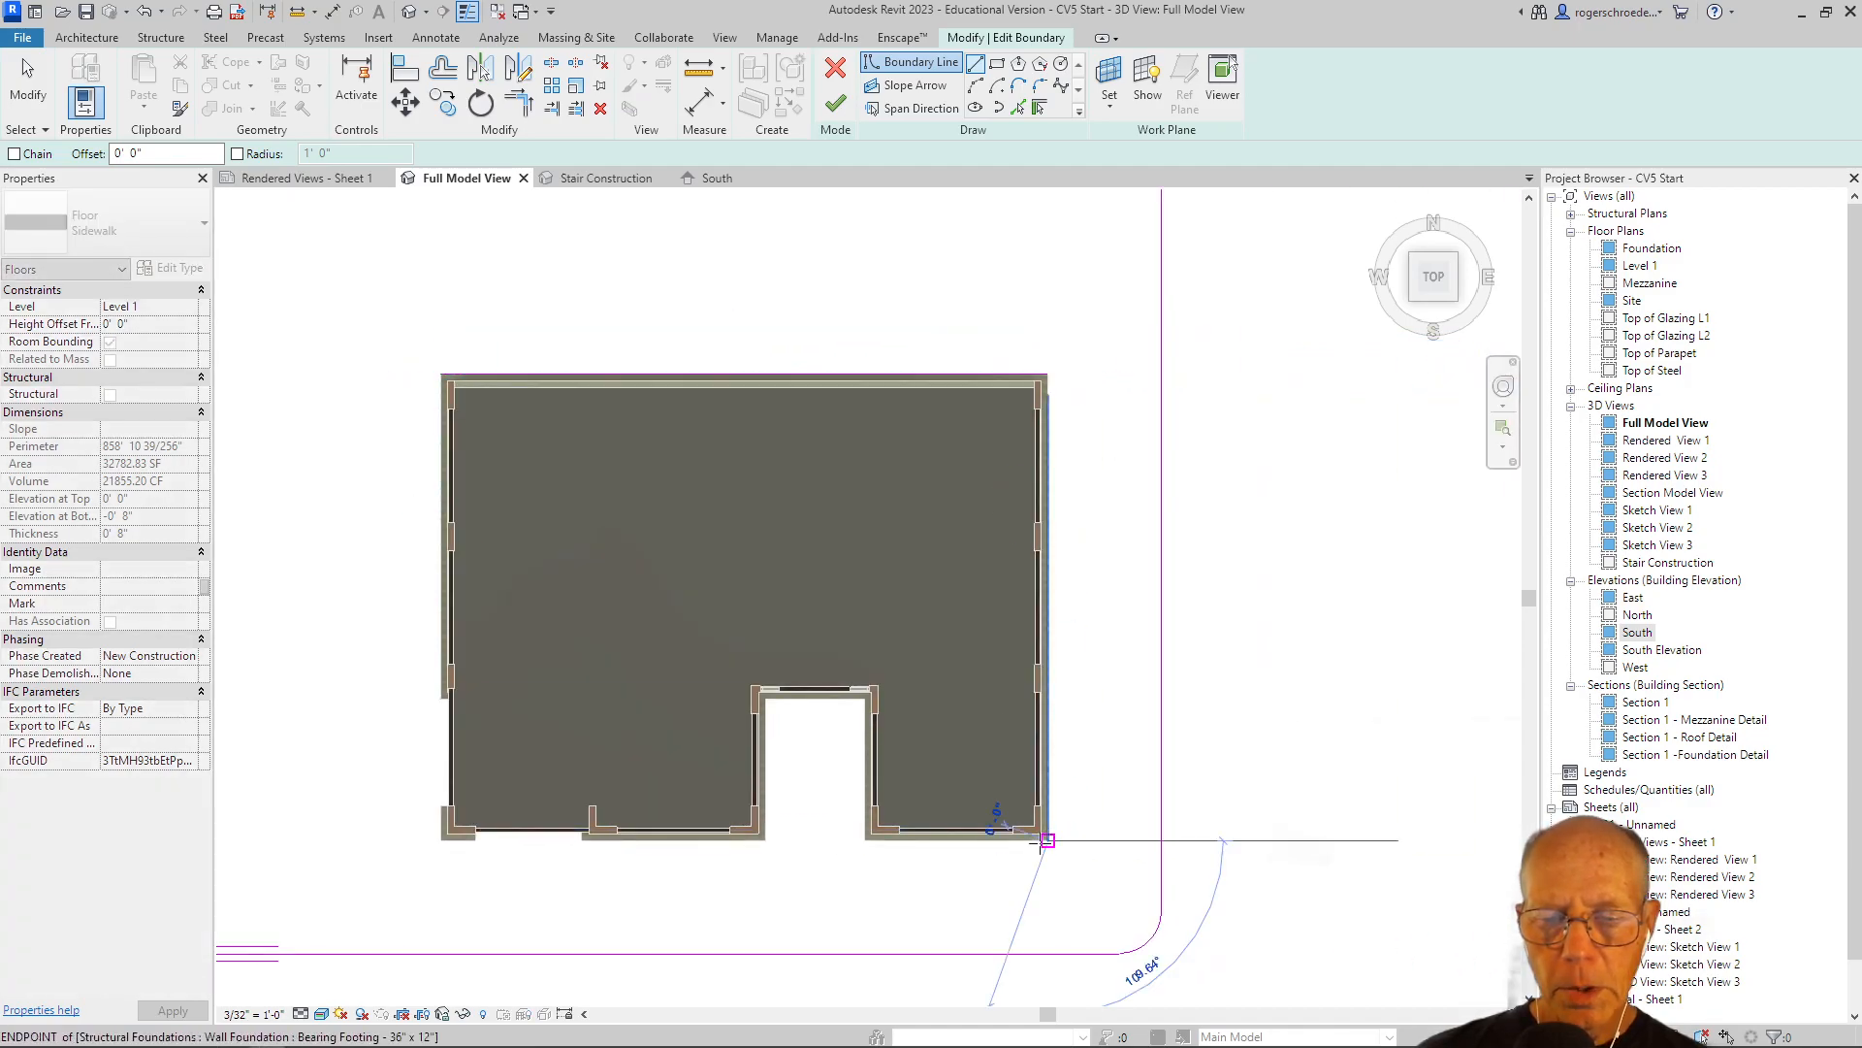
pyautogui.click(865, 840)
pyautogui.scroll(5, 865, 773)
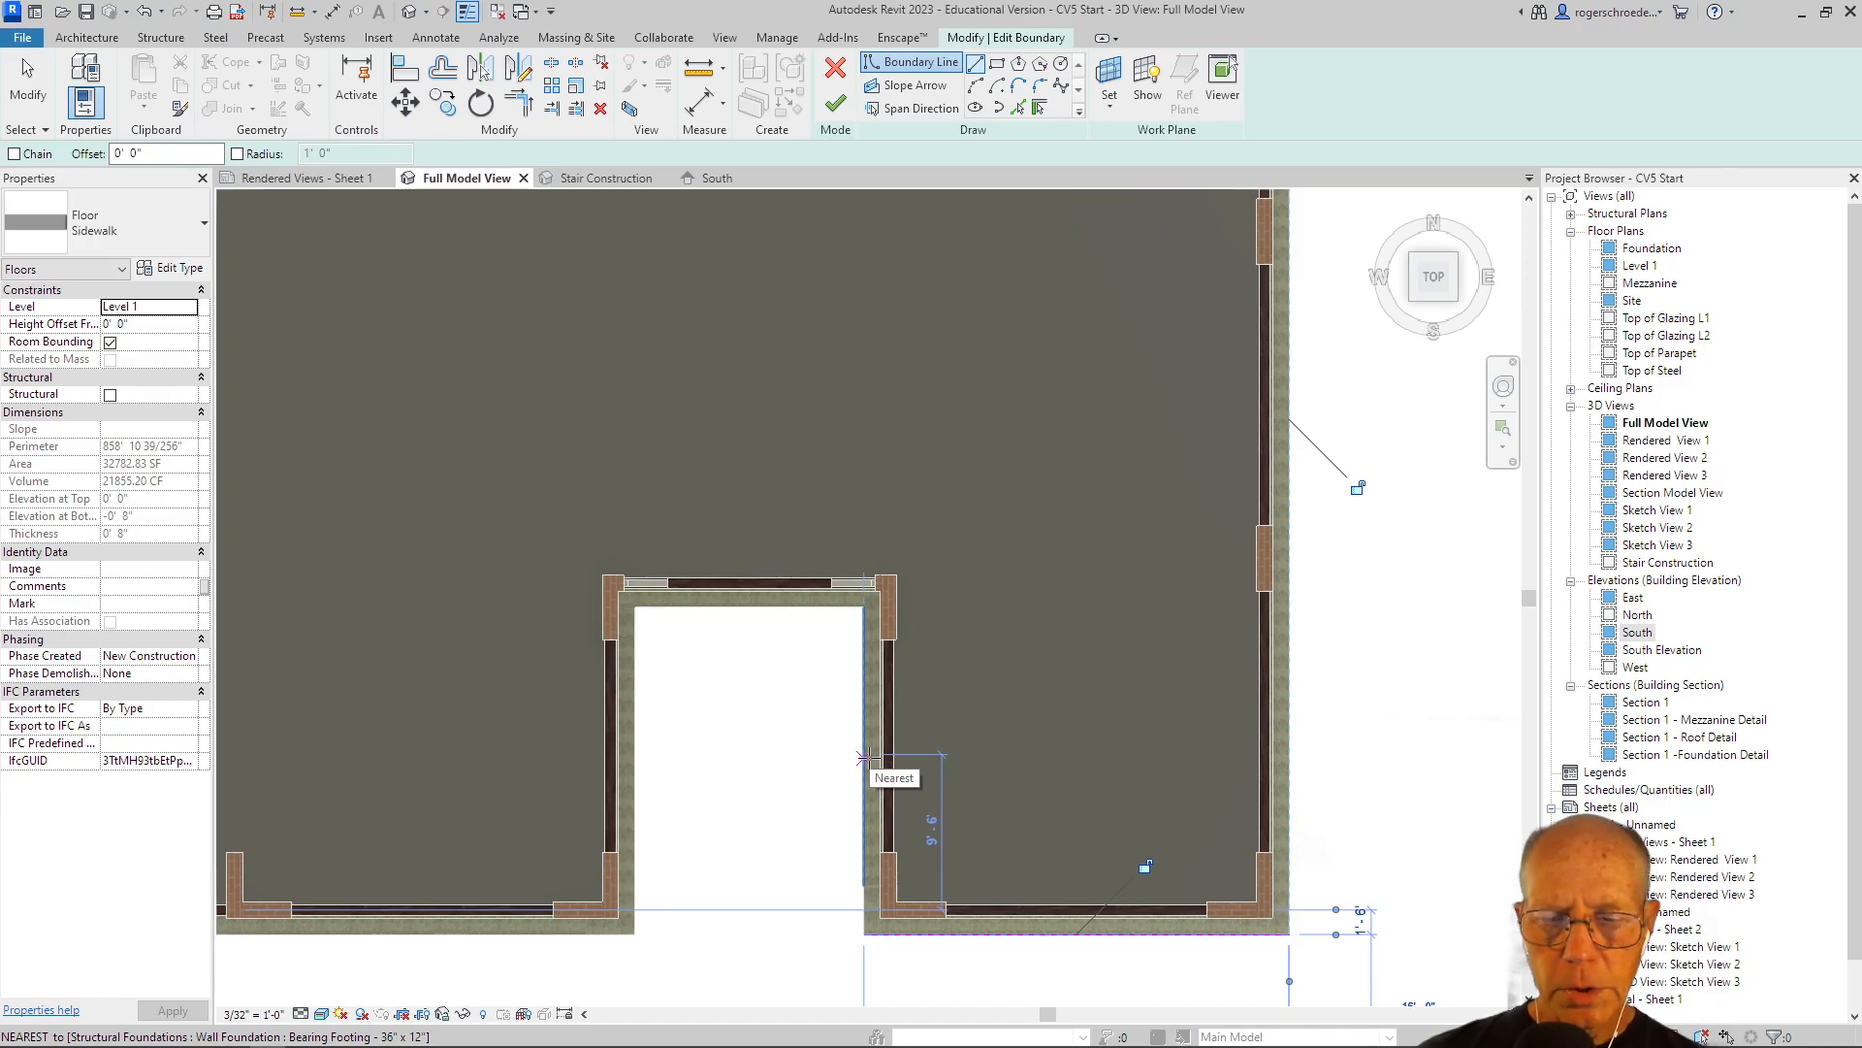
pyautogui.click(38, 84)
pyautogui.scroll(-3, 580, 448)
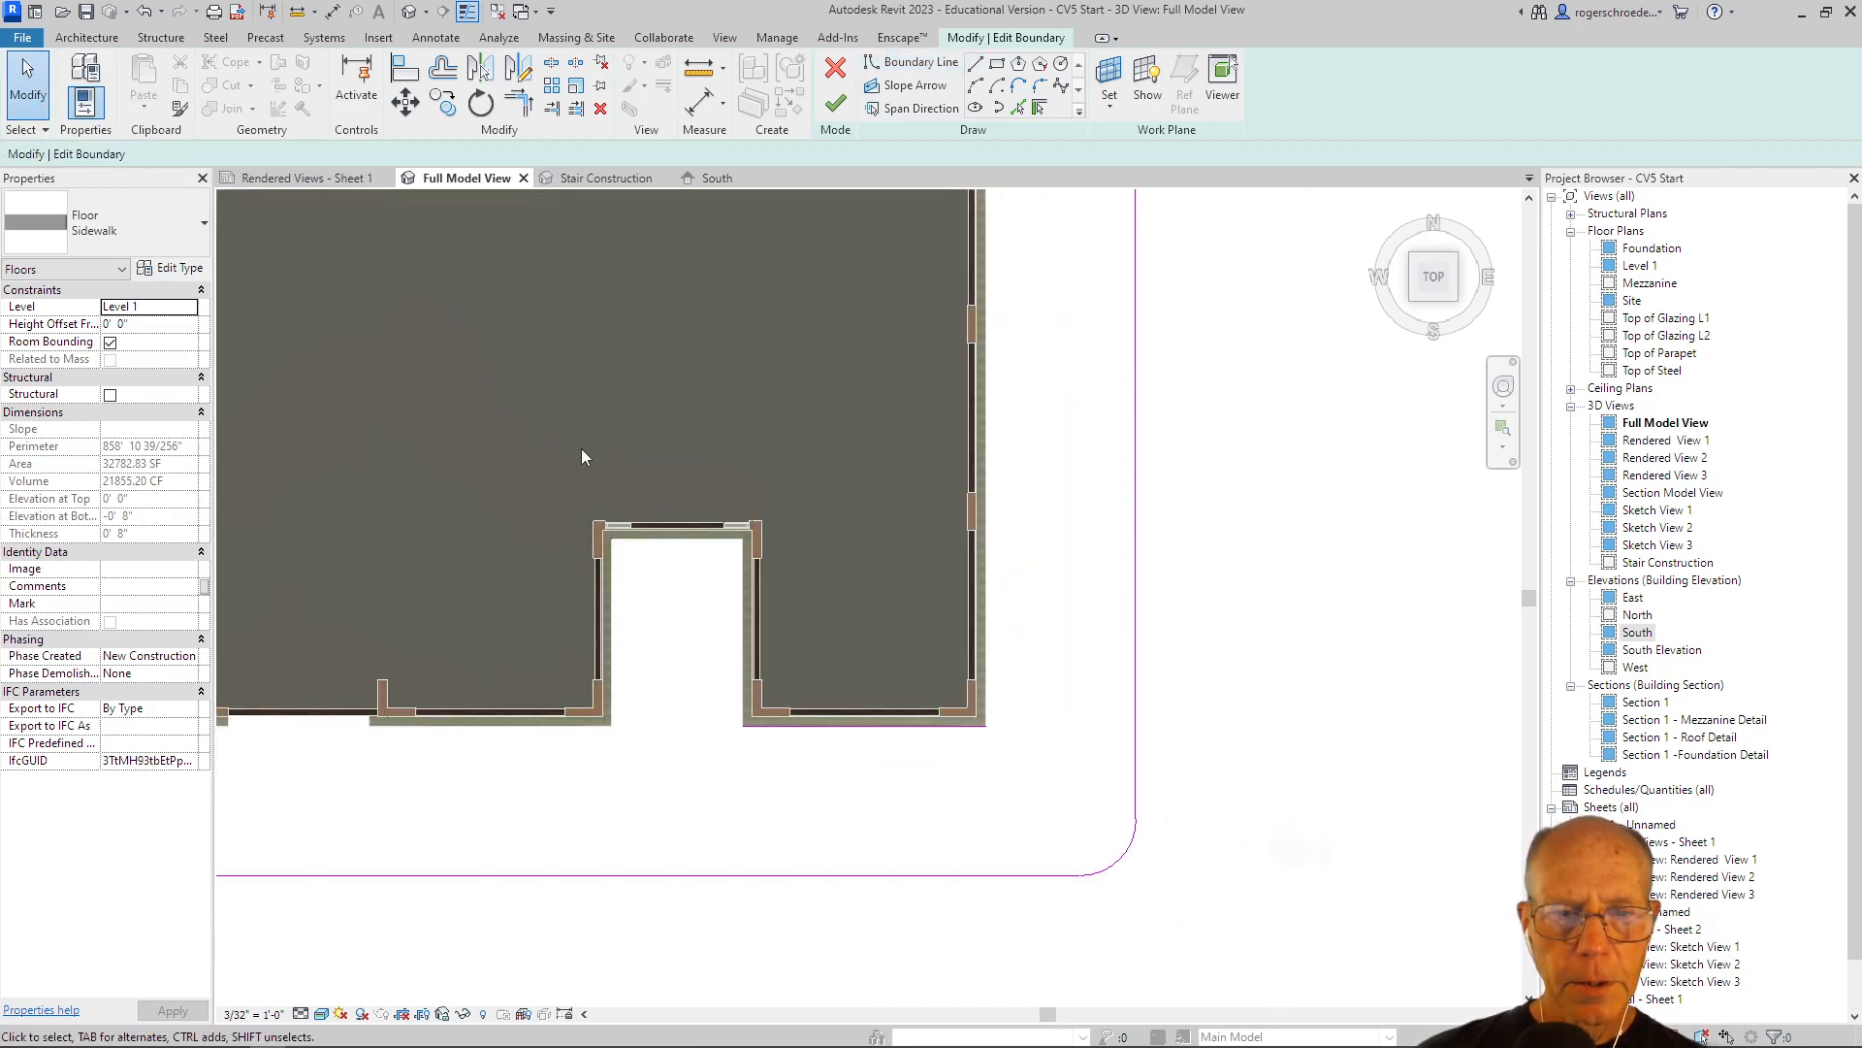
pyautogui.moveTo(580, 448); pyautogui.dragTo(773, 715, button='middle')
pyautogui.scroll(-2, 766, 698)
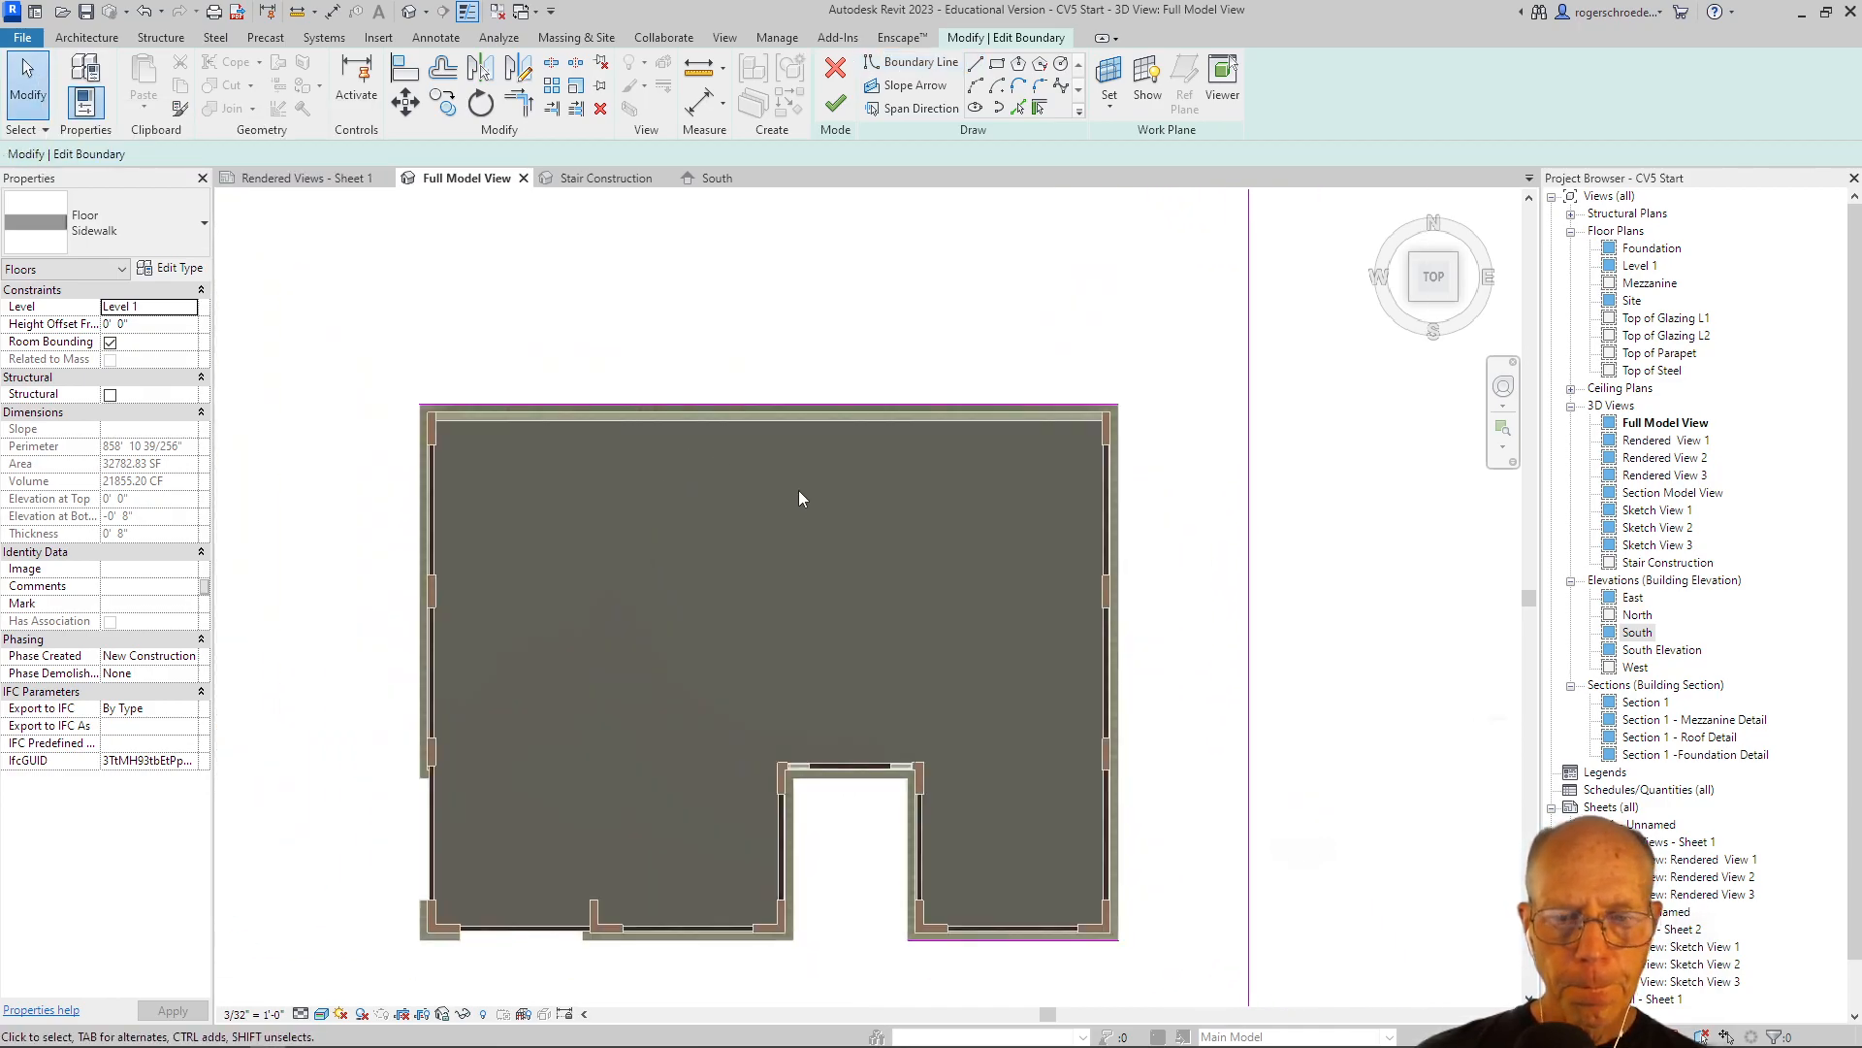
pyautogui.scroll(-1, 799, 491)
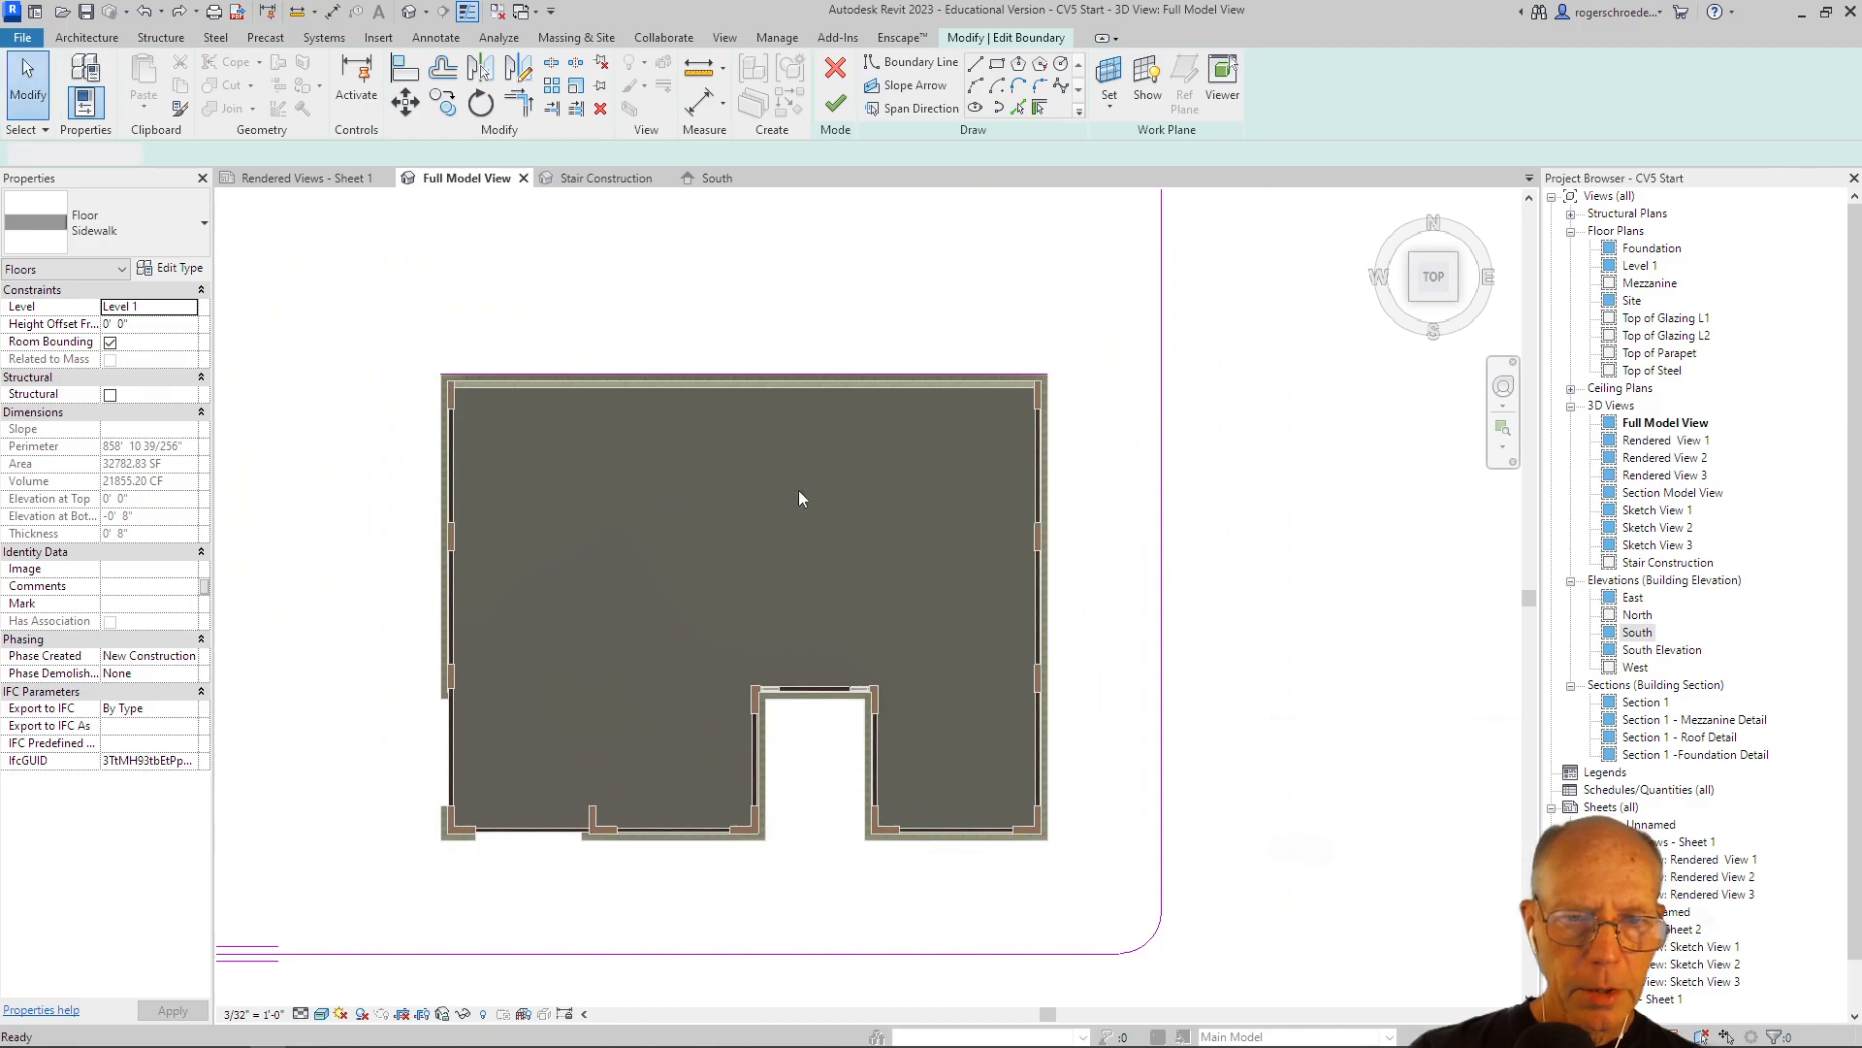
# Draw a straight boundary line along the building's north foundation wall, from its northwest corner to its northeast corner.
pyautogui.scroll(3, 449, 579)
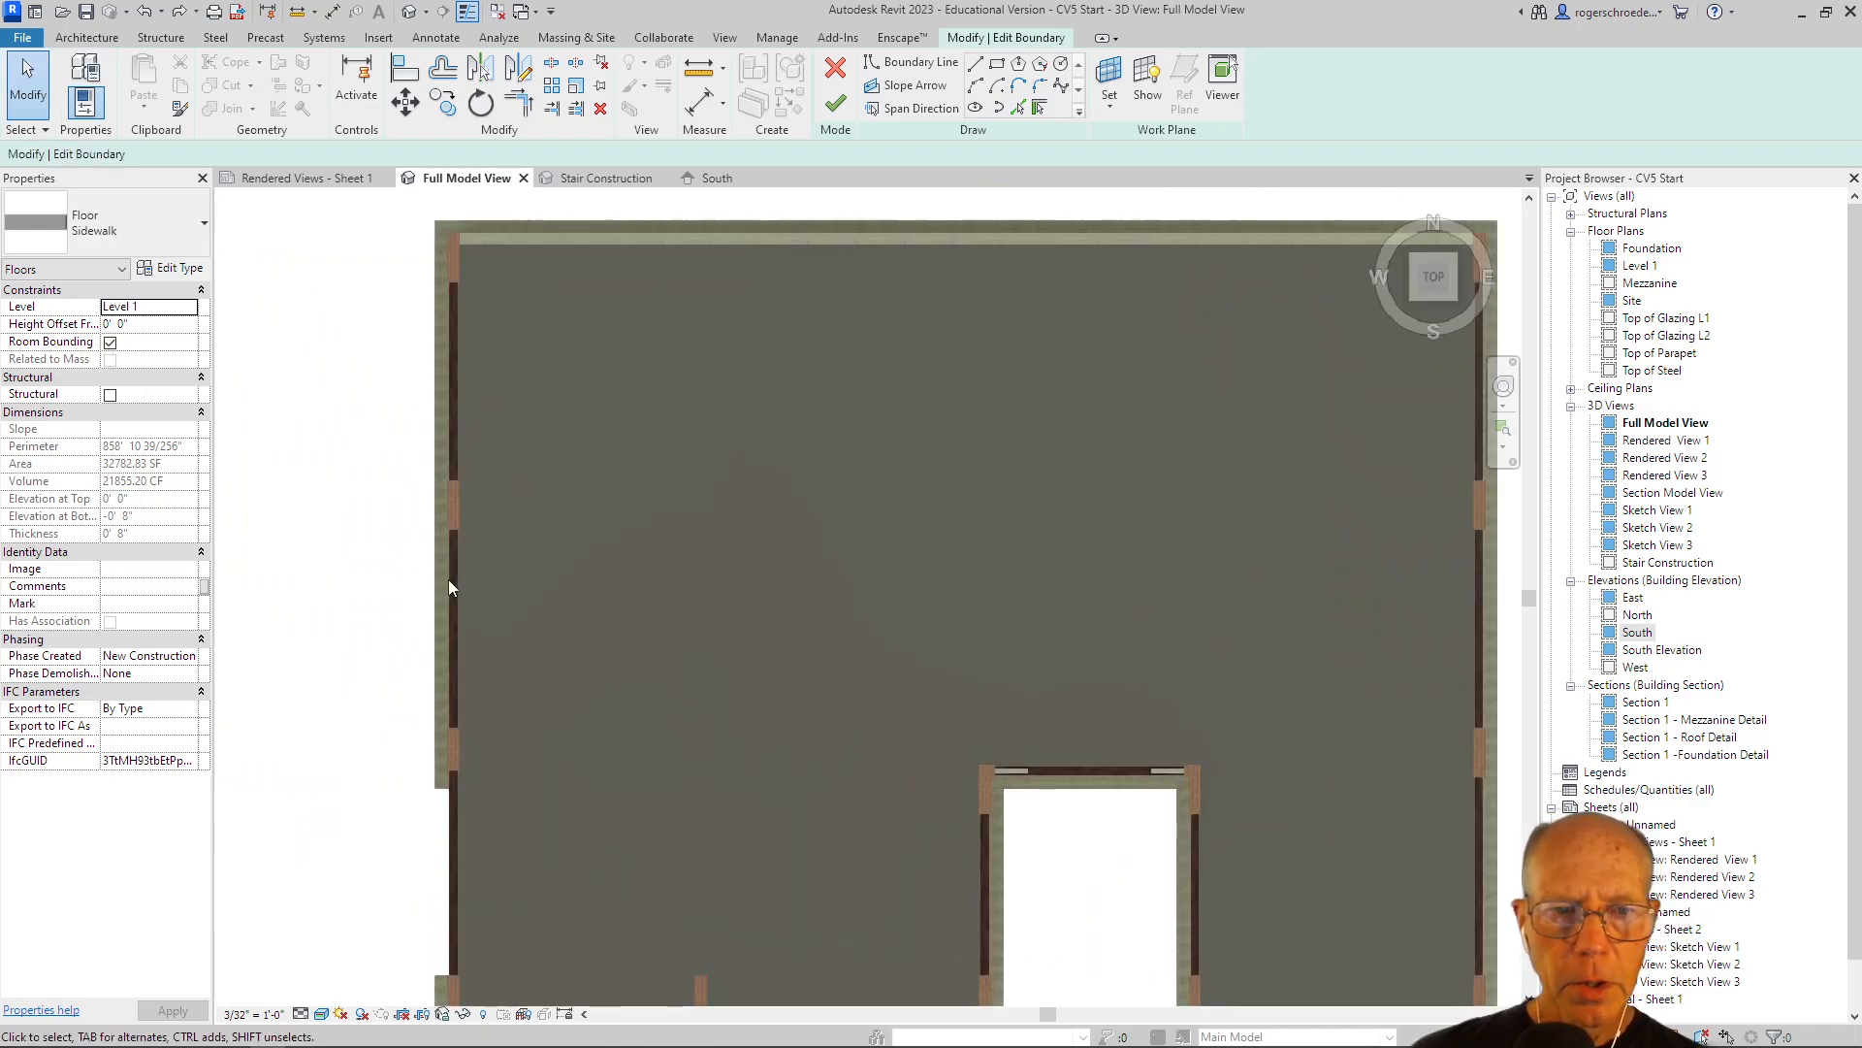
pyautogui.click(976, 65)
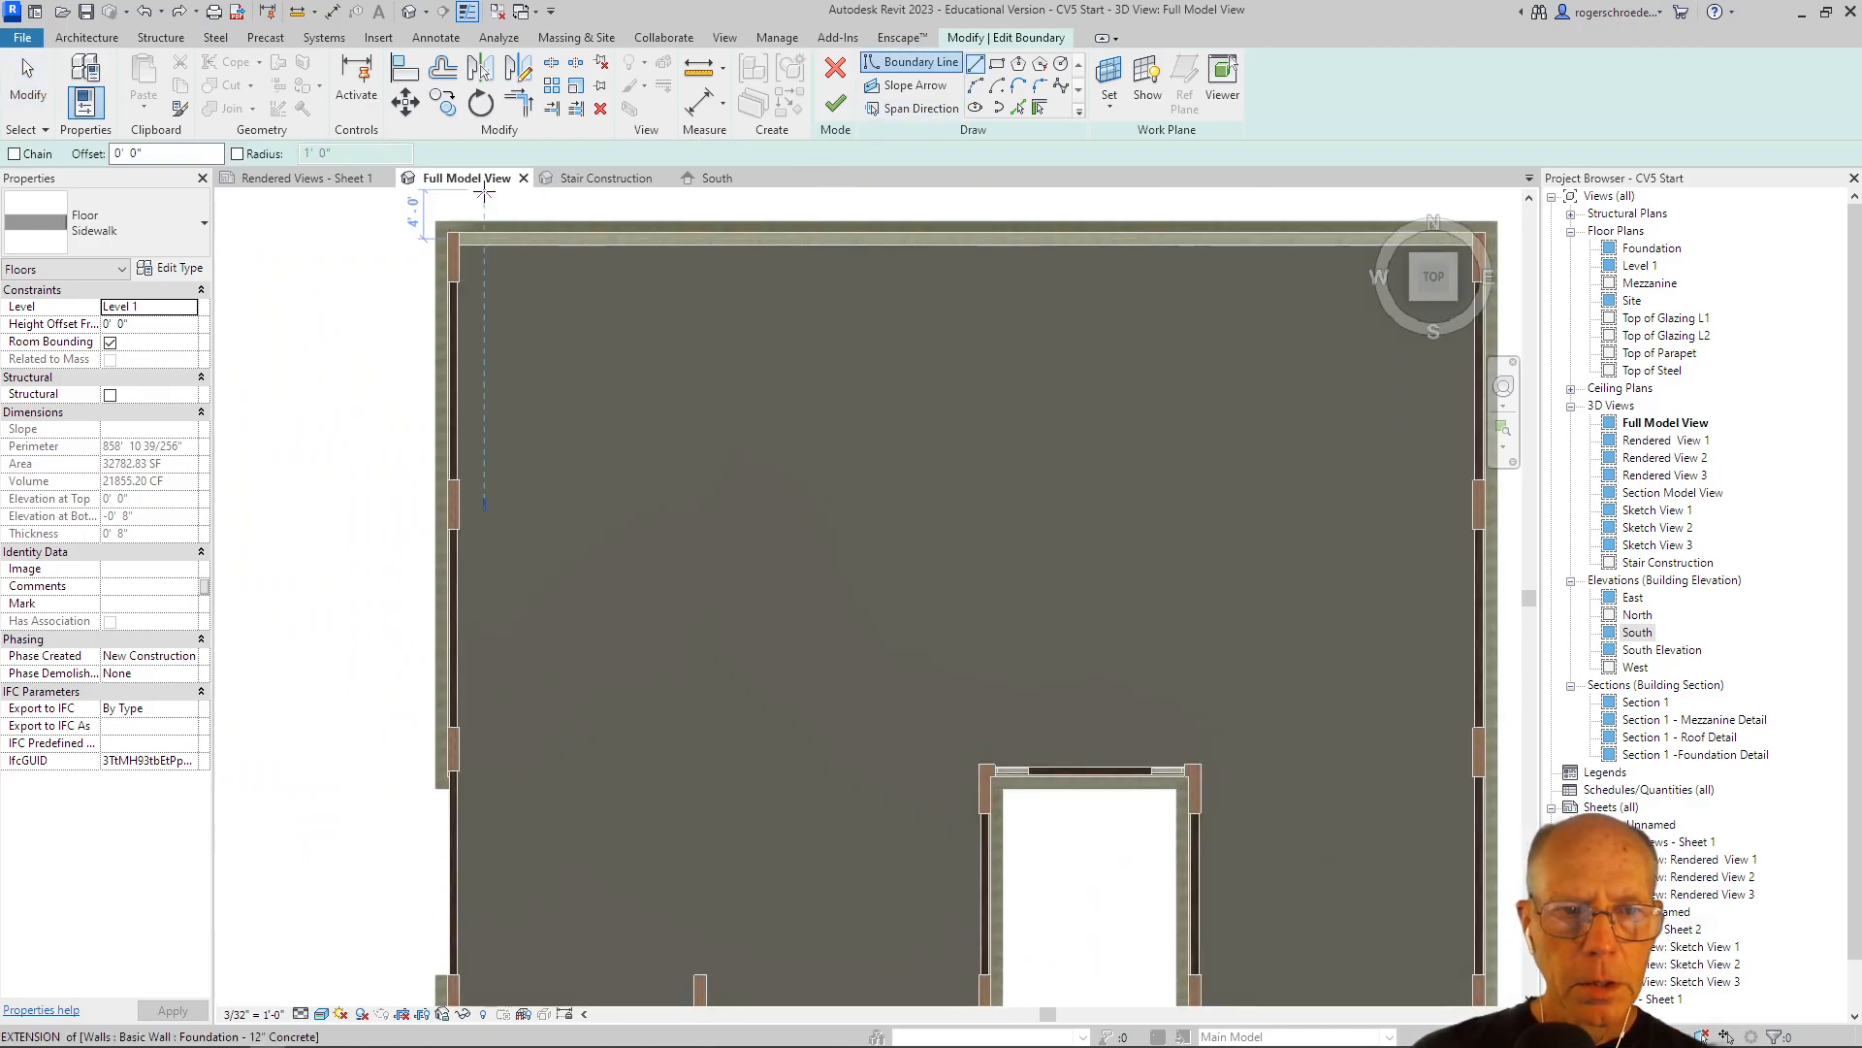
pyautogui.click(447, 230)
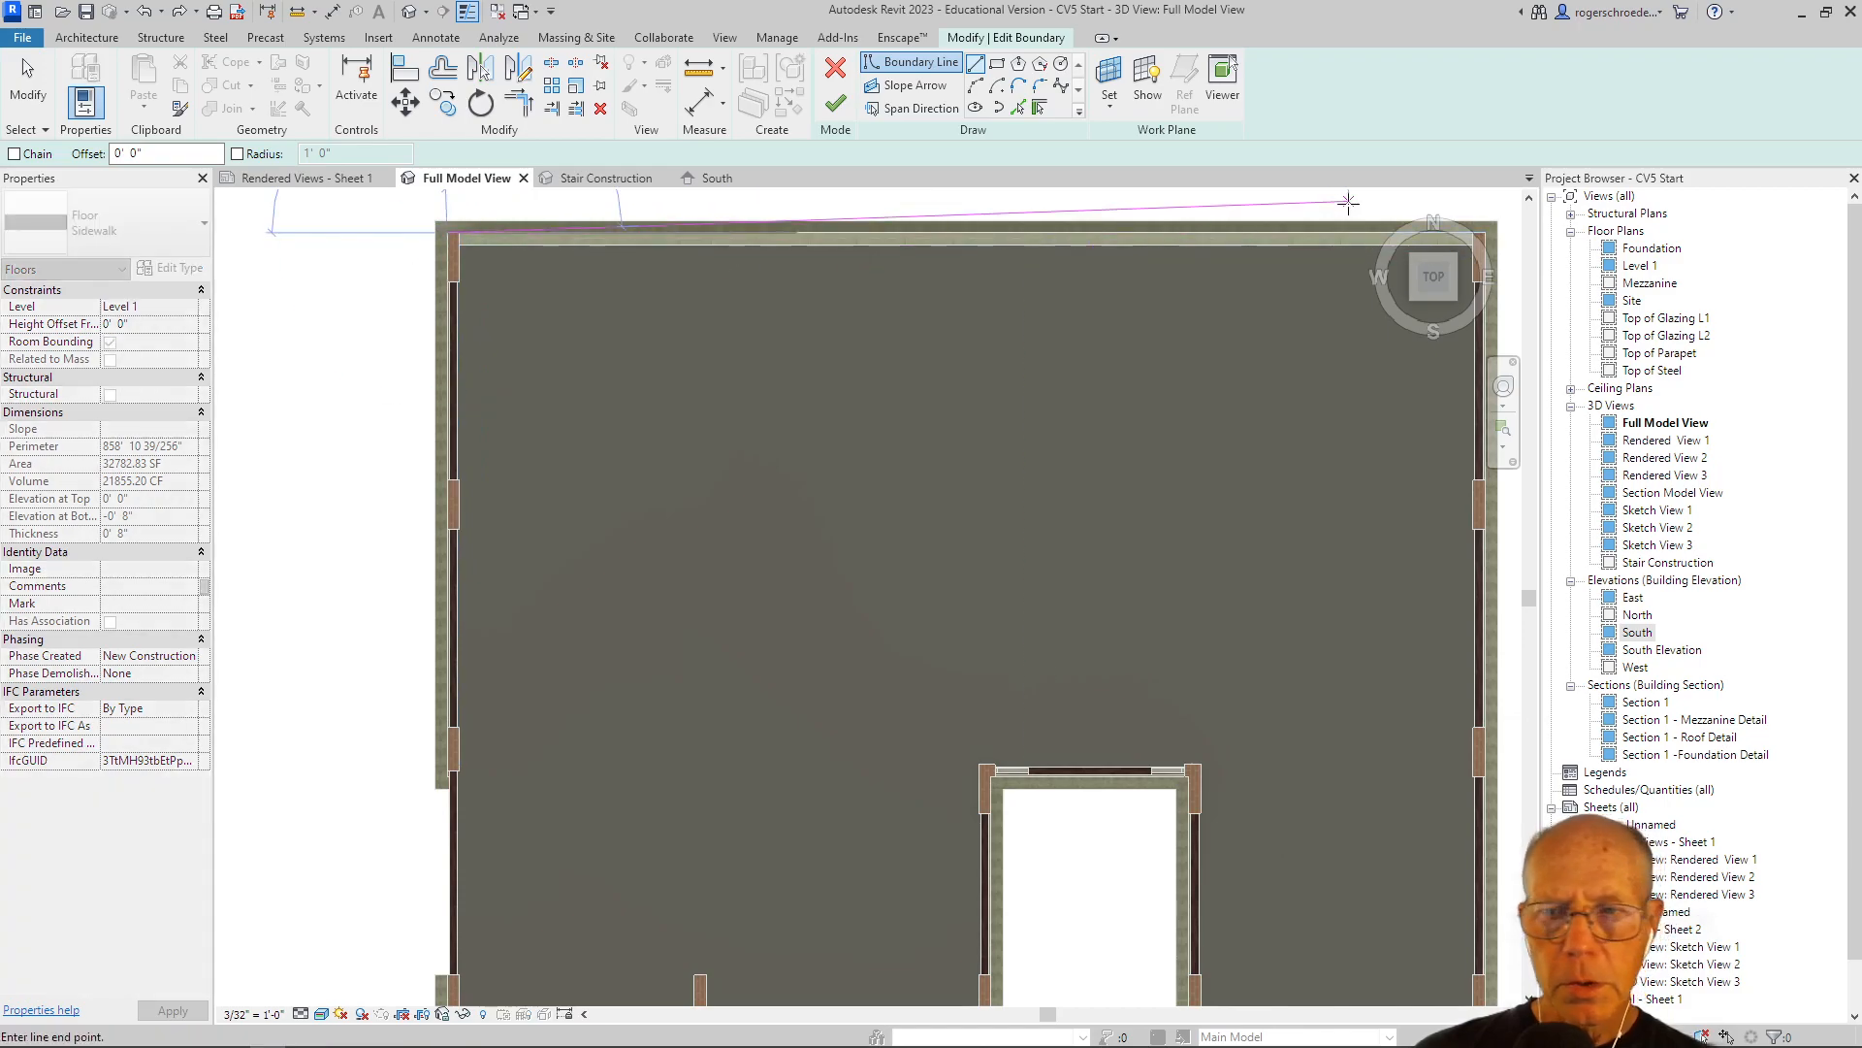
pyautogui.click(1486, 232)
# Draw boundary lines along the south foundation walls: 24' on each side of the entrance recess and 16' across its back.
pyautogui.moveTo(1402, 750); pyautogui.dragTo(926, 496, button='middle')
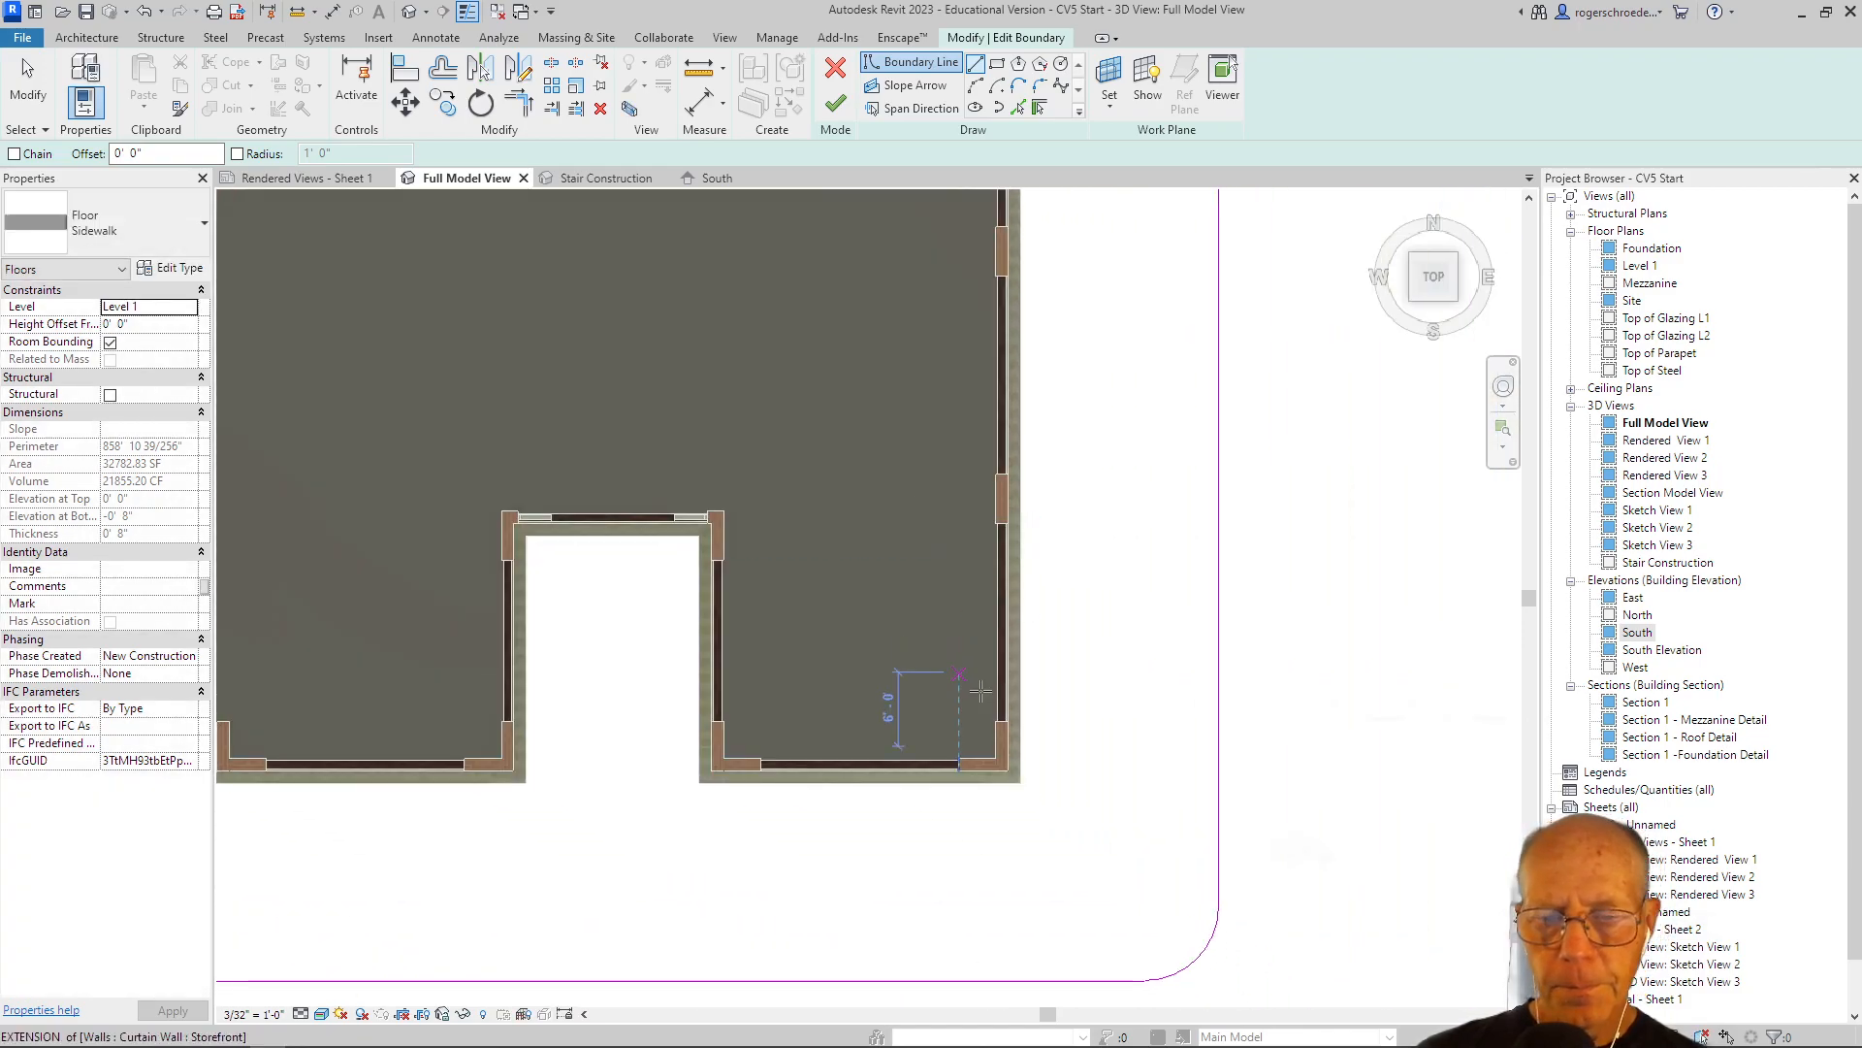
pyautogui.click(1008, 771)
pyautogui.click(711, 771)
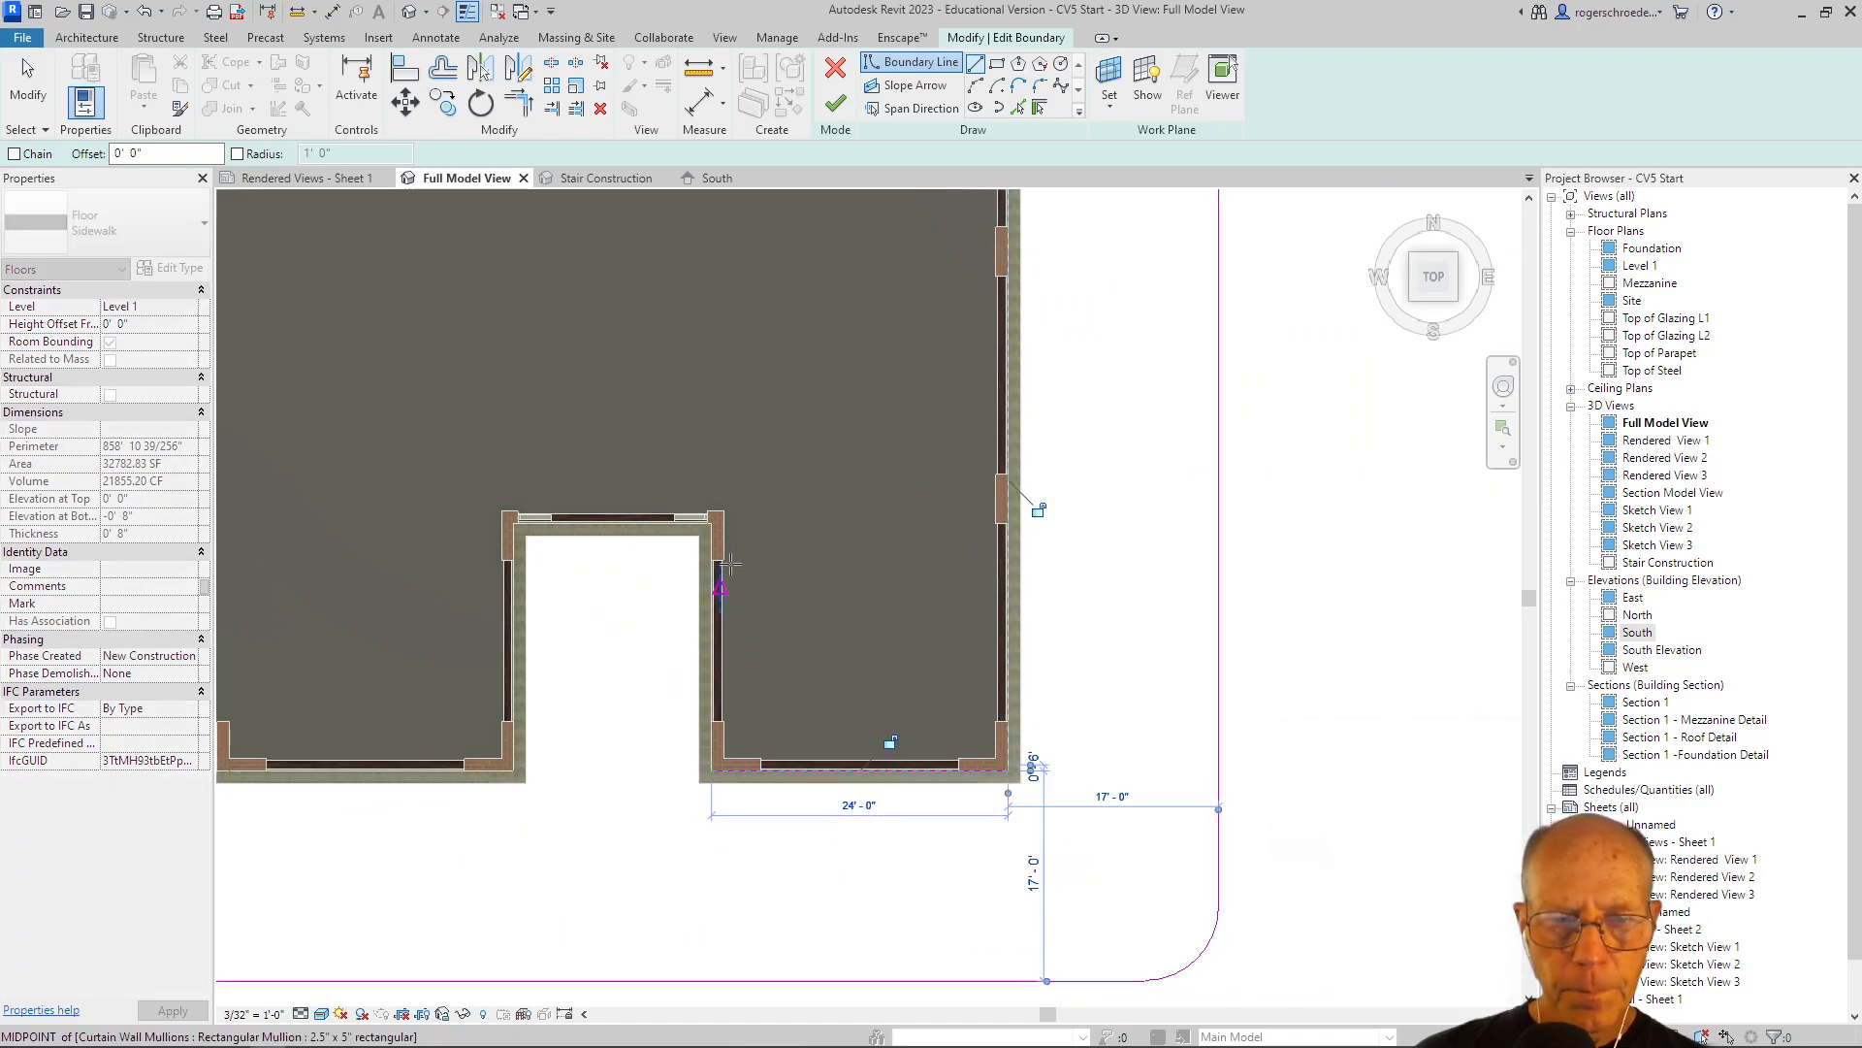
pyautogui.click(711, 522)
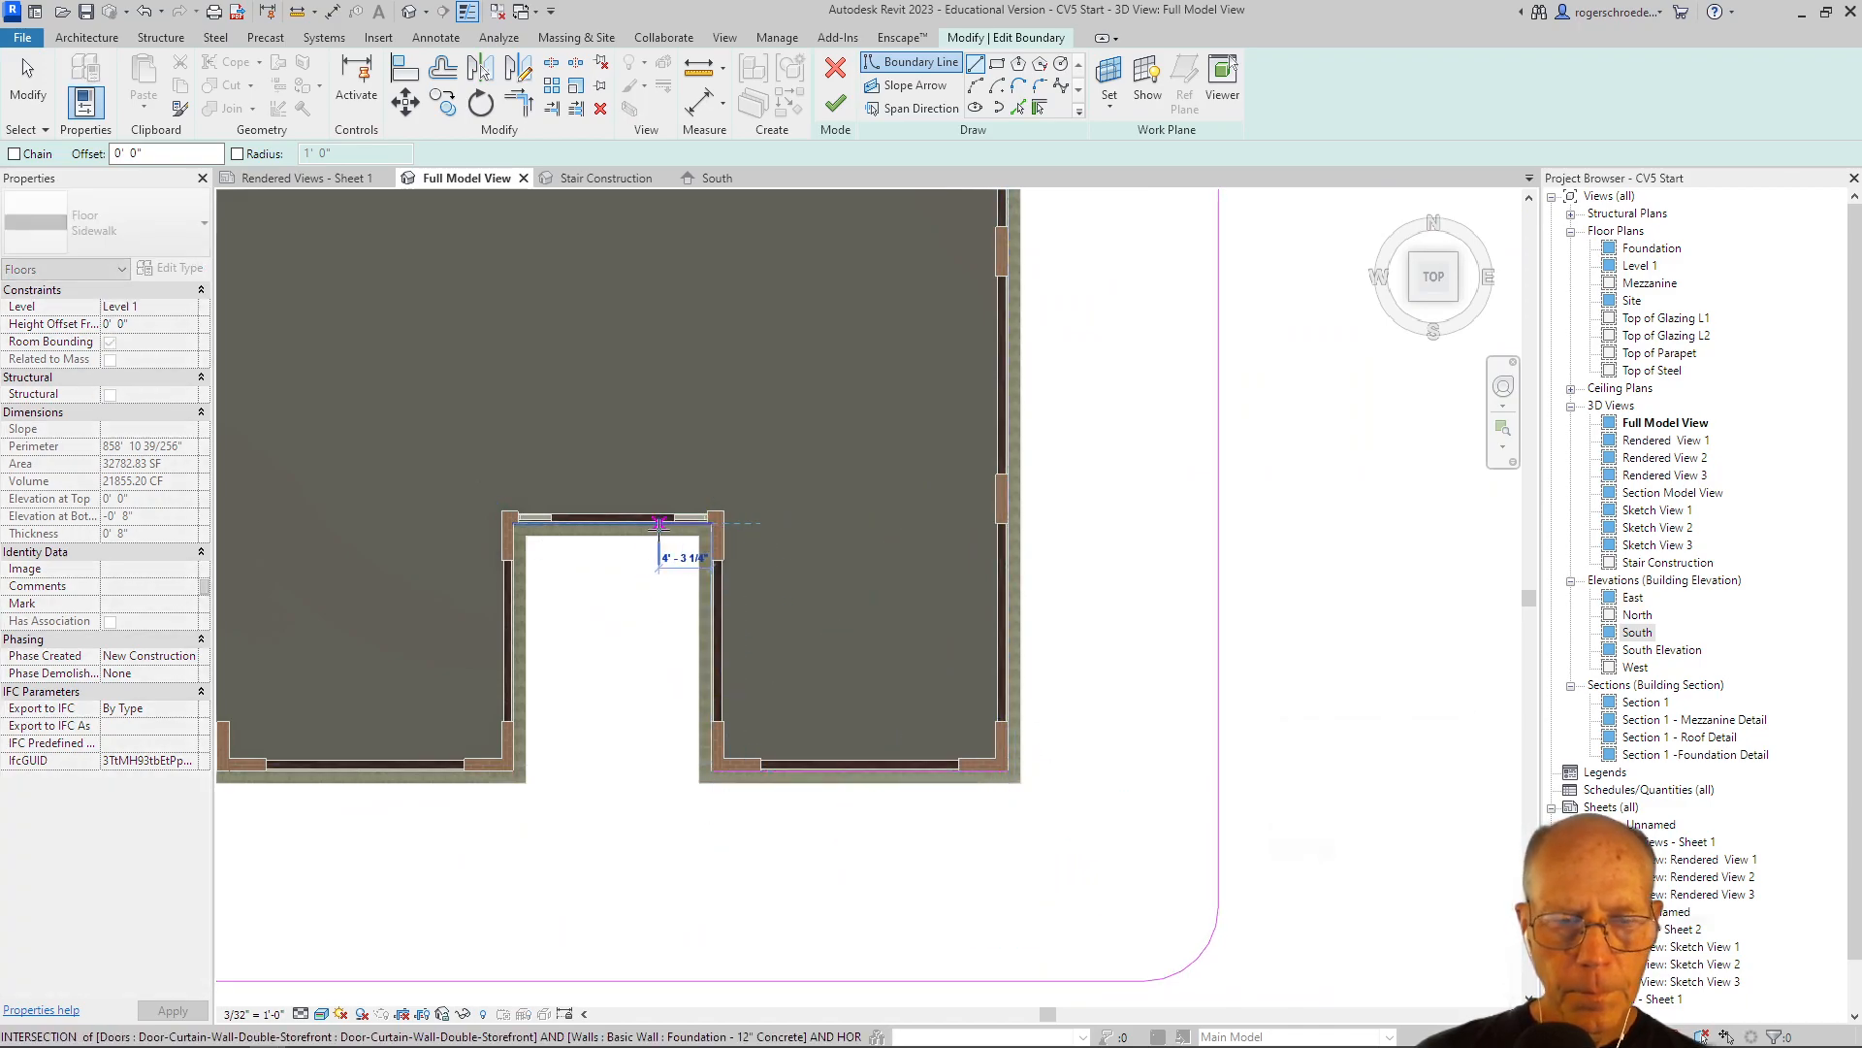
pyautogui.click(514, 521)
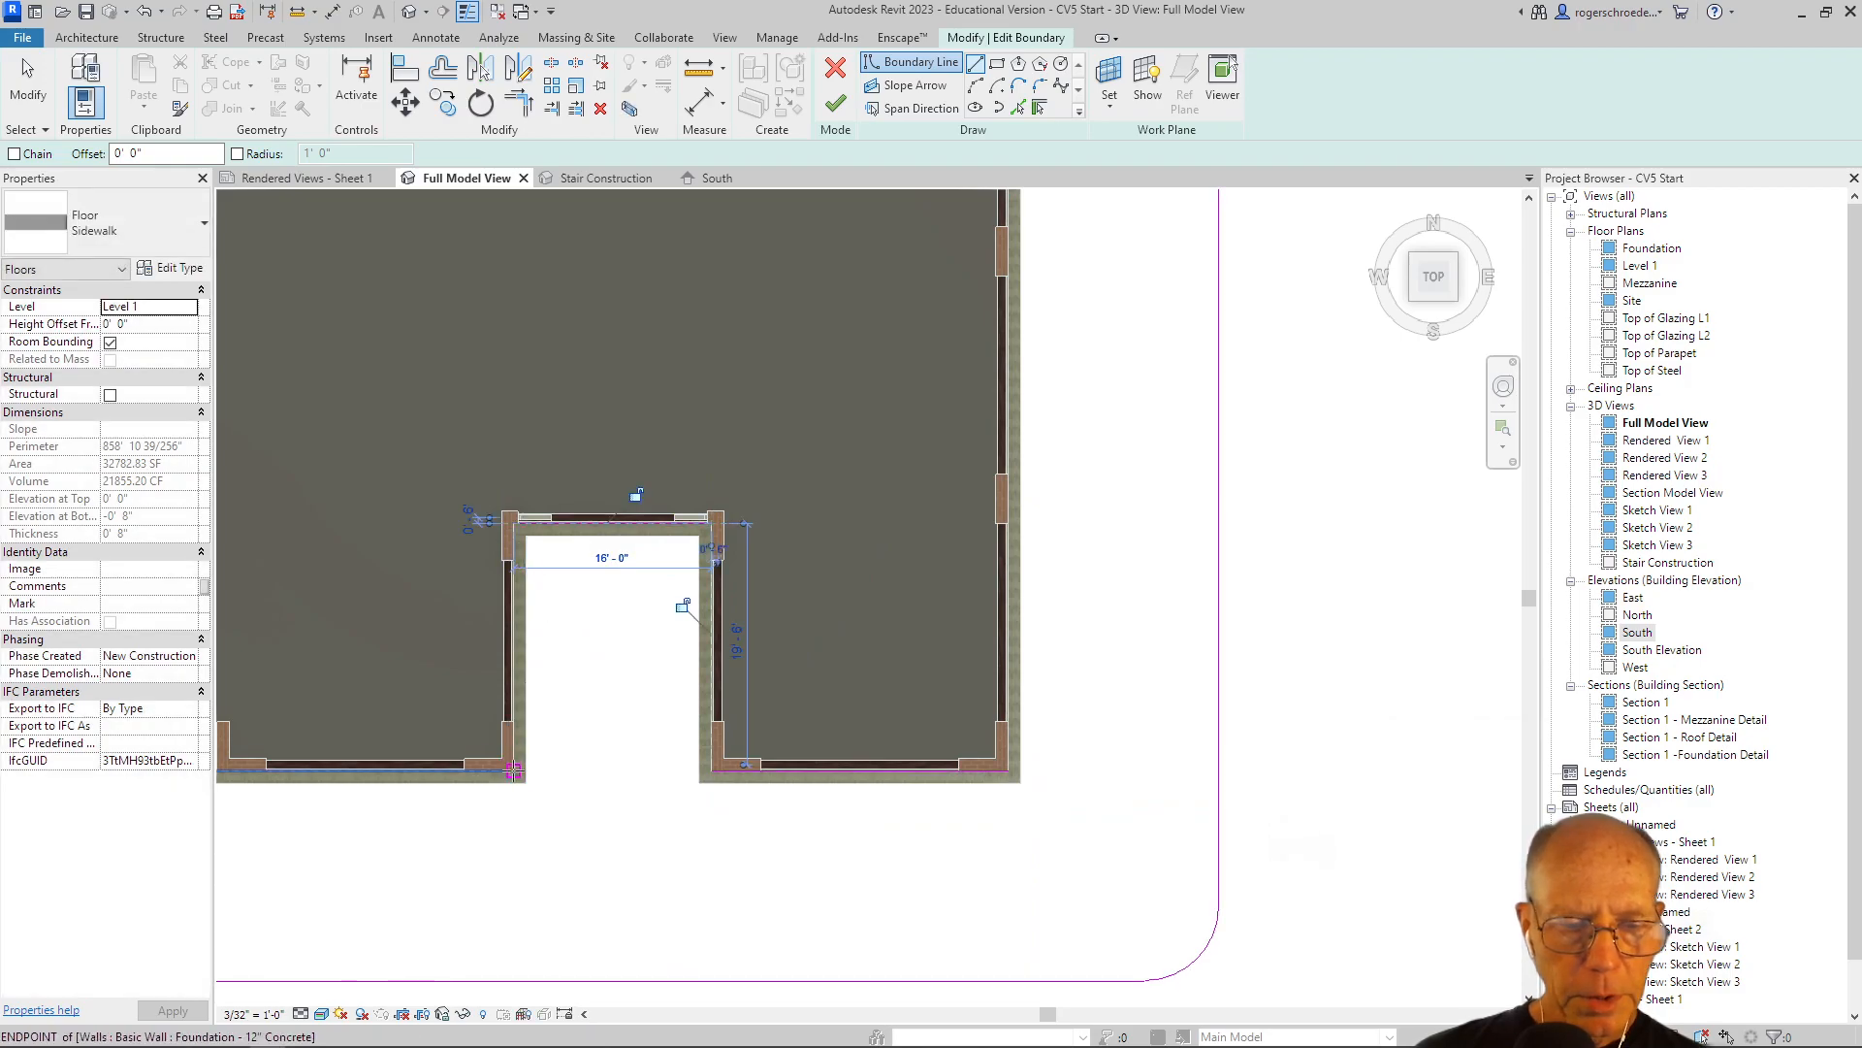
pyautogui.click(513, 771)
pyautogui.moveTo(347, 834); pyautogui.dragTo(584, 795, button='middle')
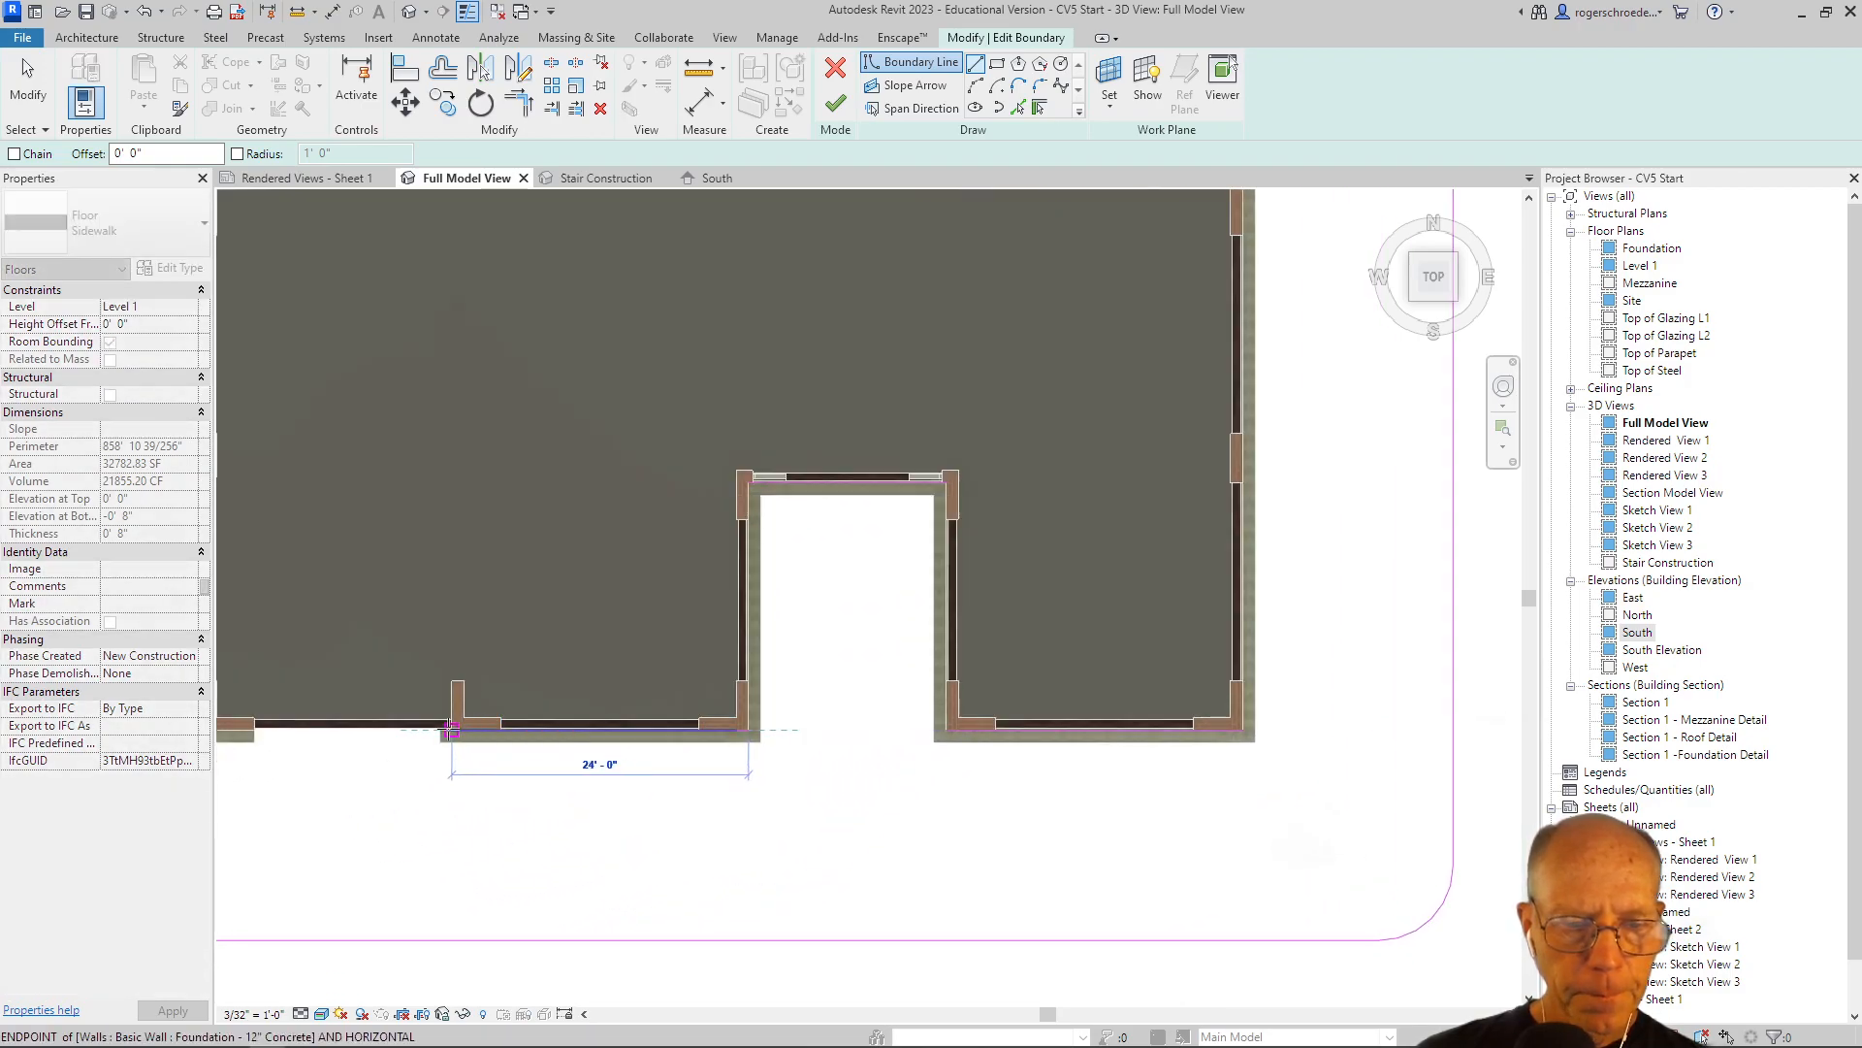
pyautogui.scroll(3, 453, 727)
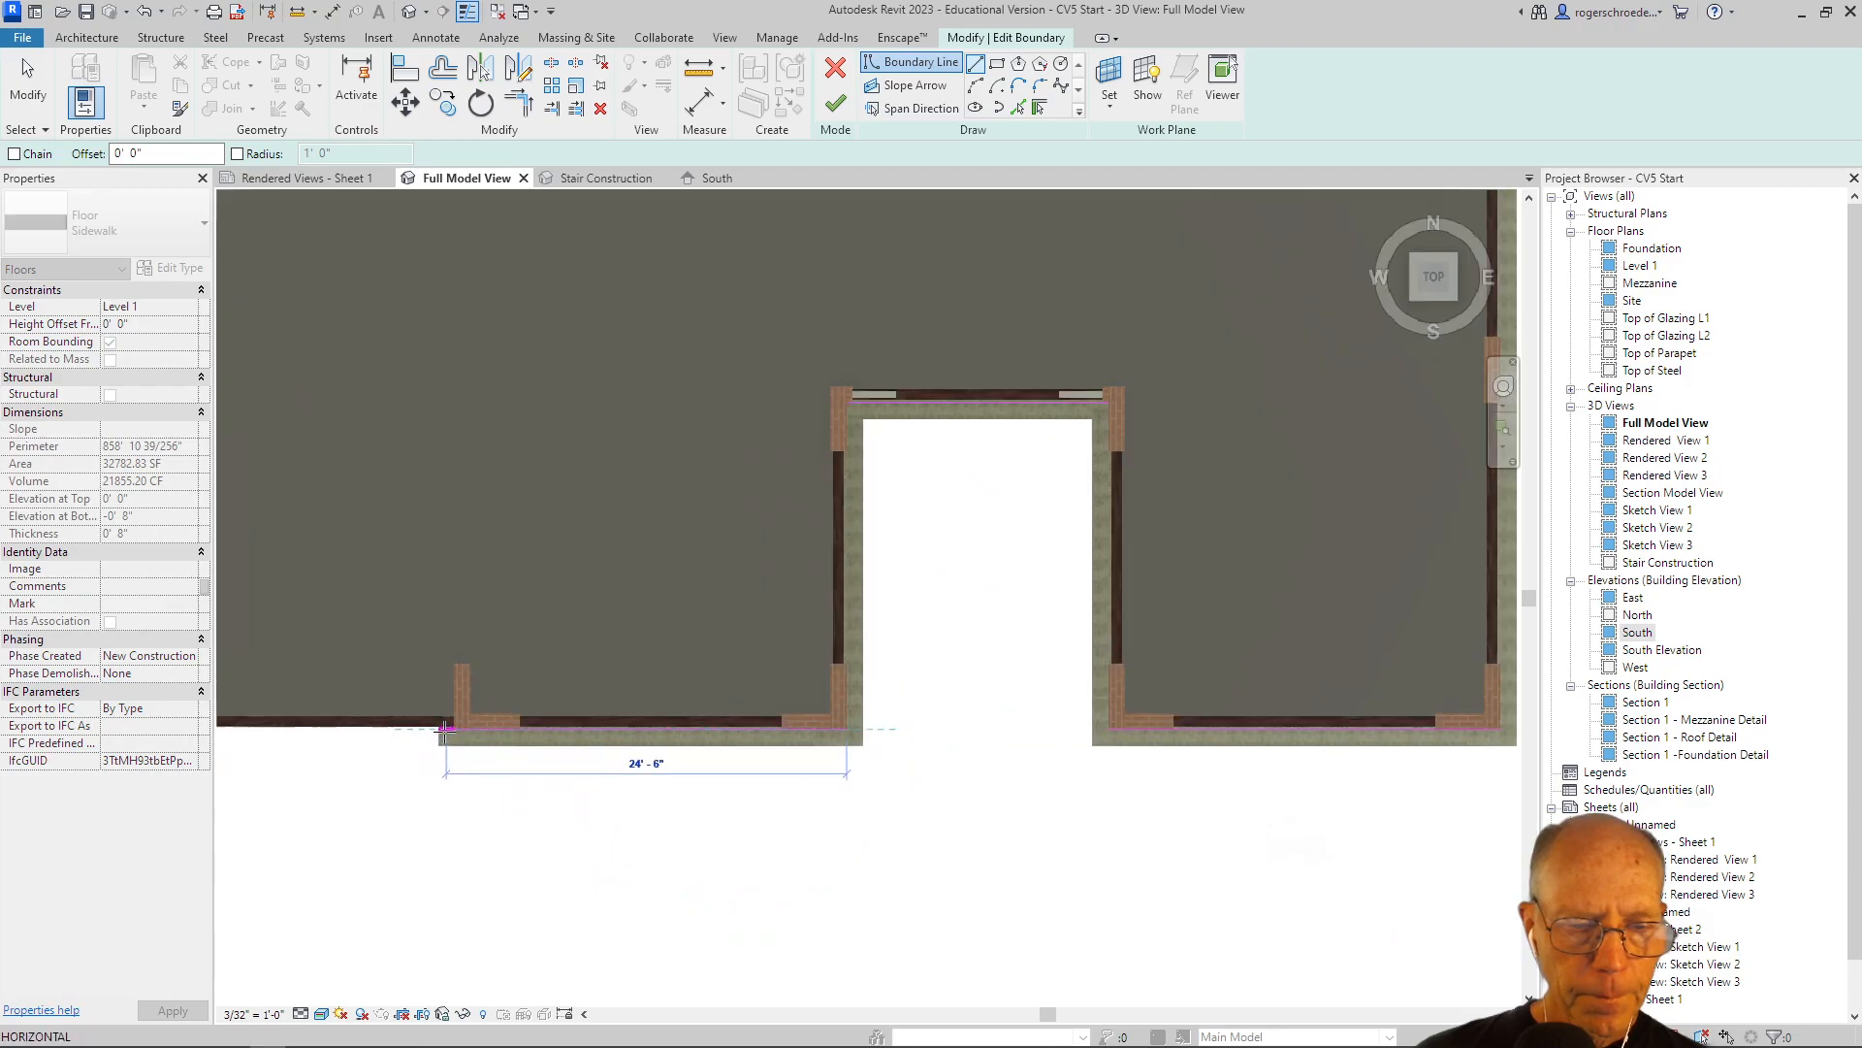
pyautogui.click(460, 728)
# Switch the view's visual style to Wireframe and end the boundary line drawing.
pyautogui.moveTo(420, 524); pyautogui.dragTo(755, 821, button='middle')
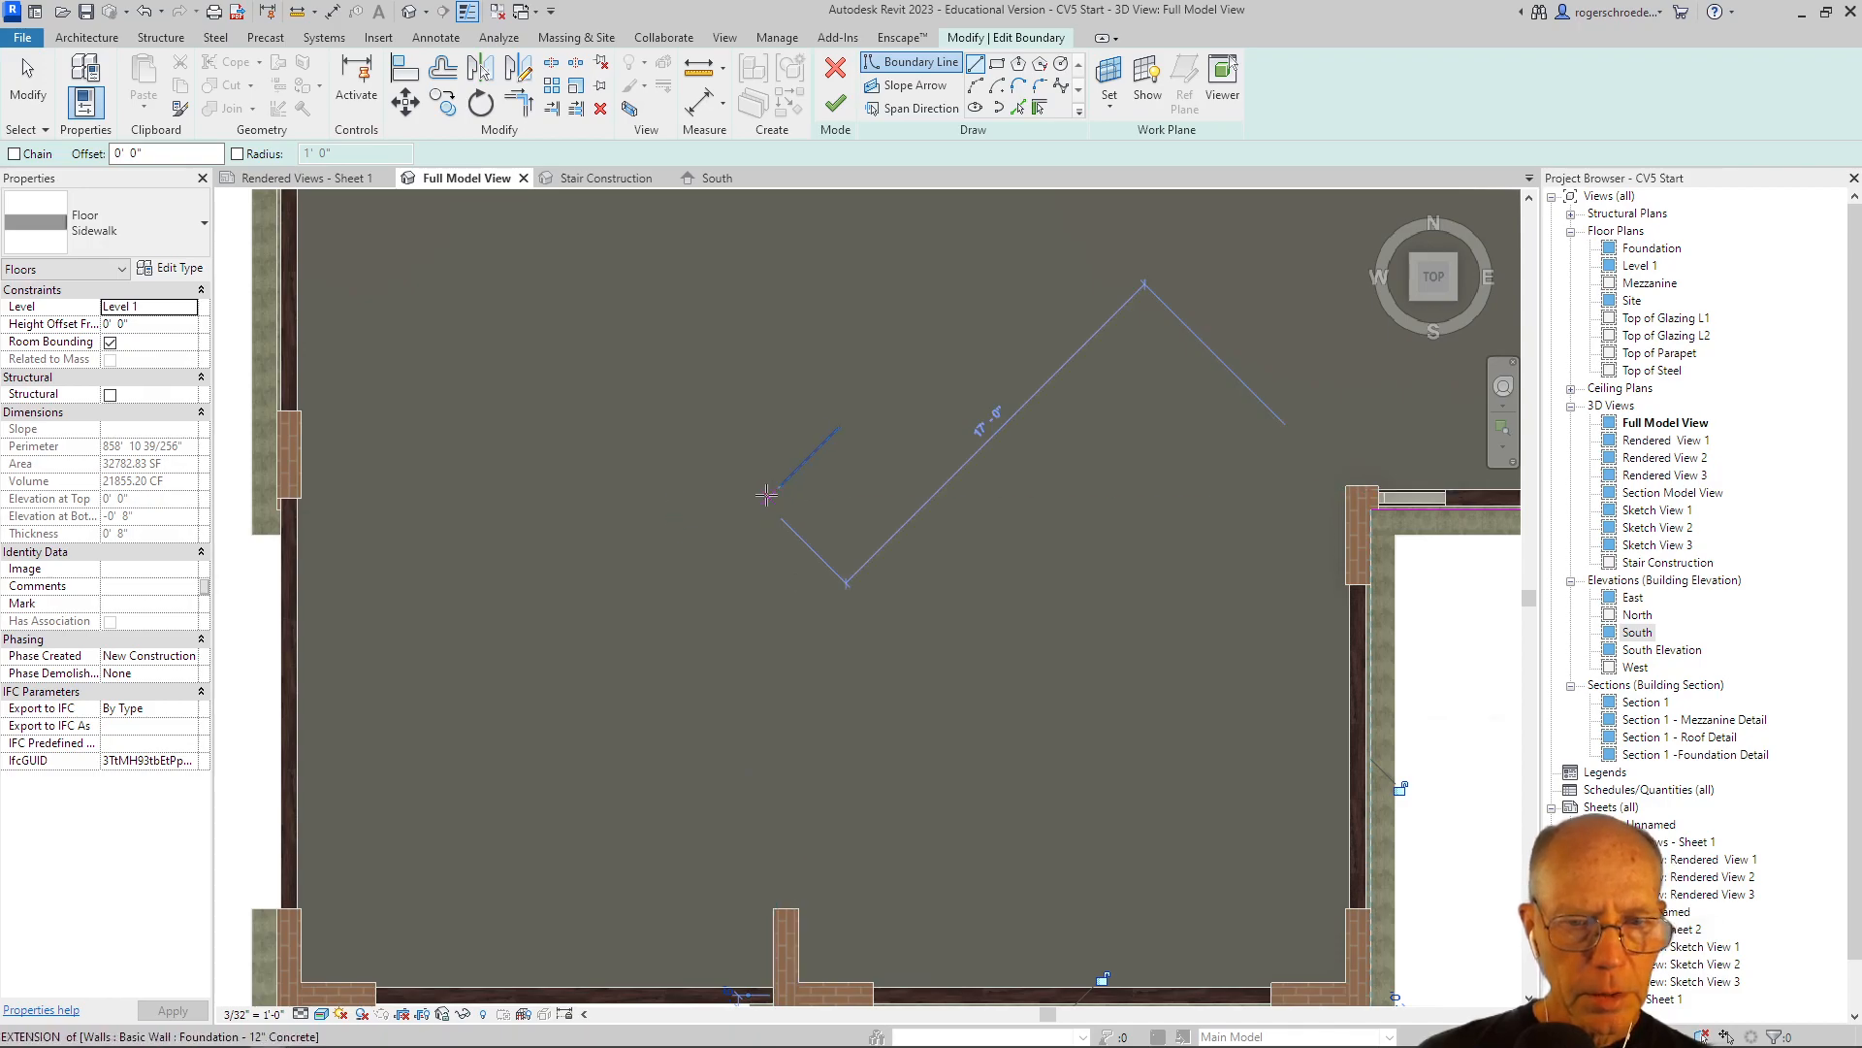
pyautogui.click(321, 1014)
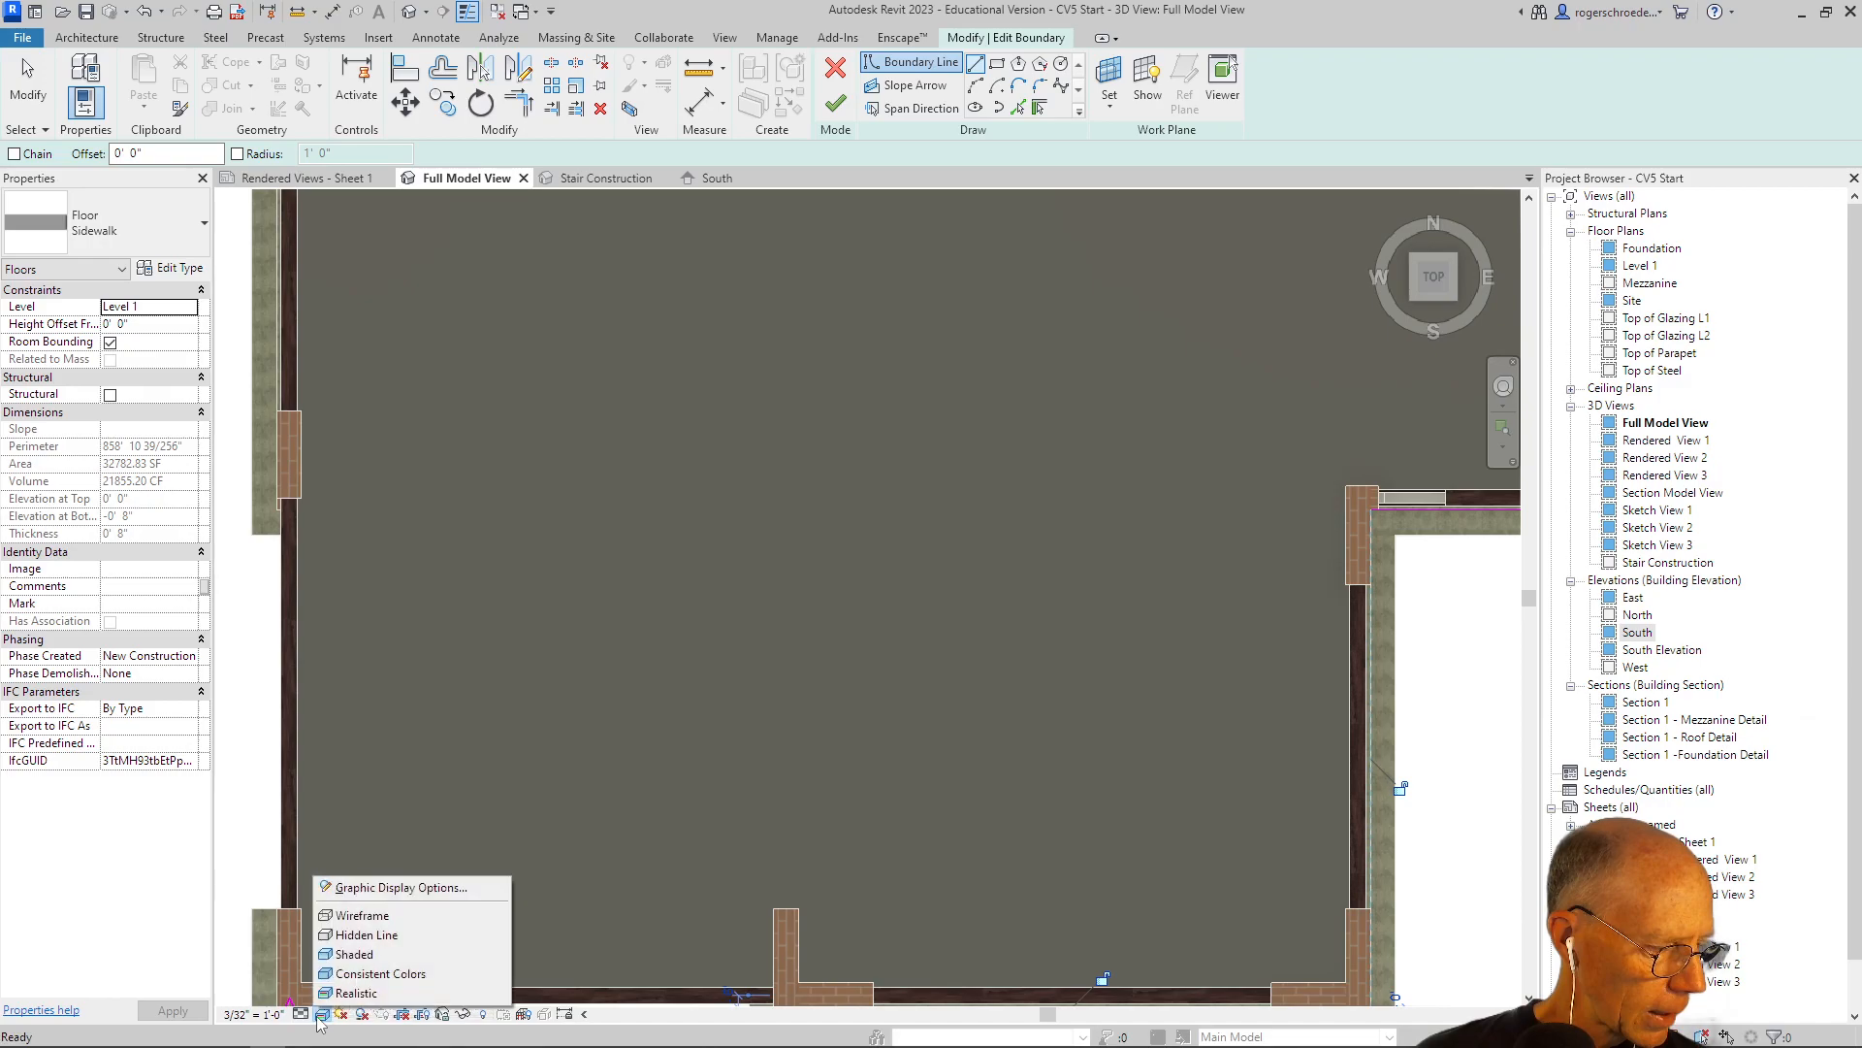
pyautogui.click(335, 913)
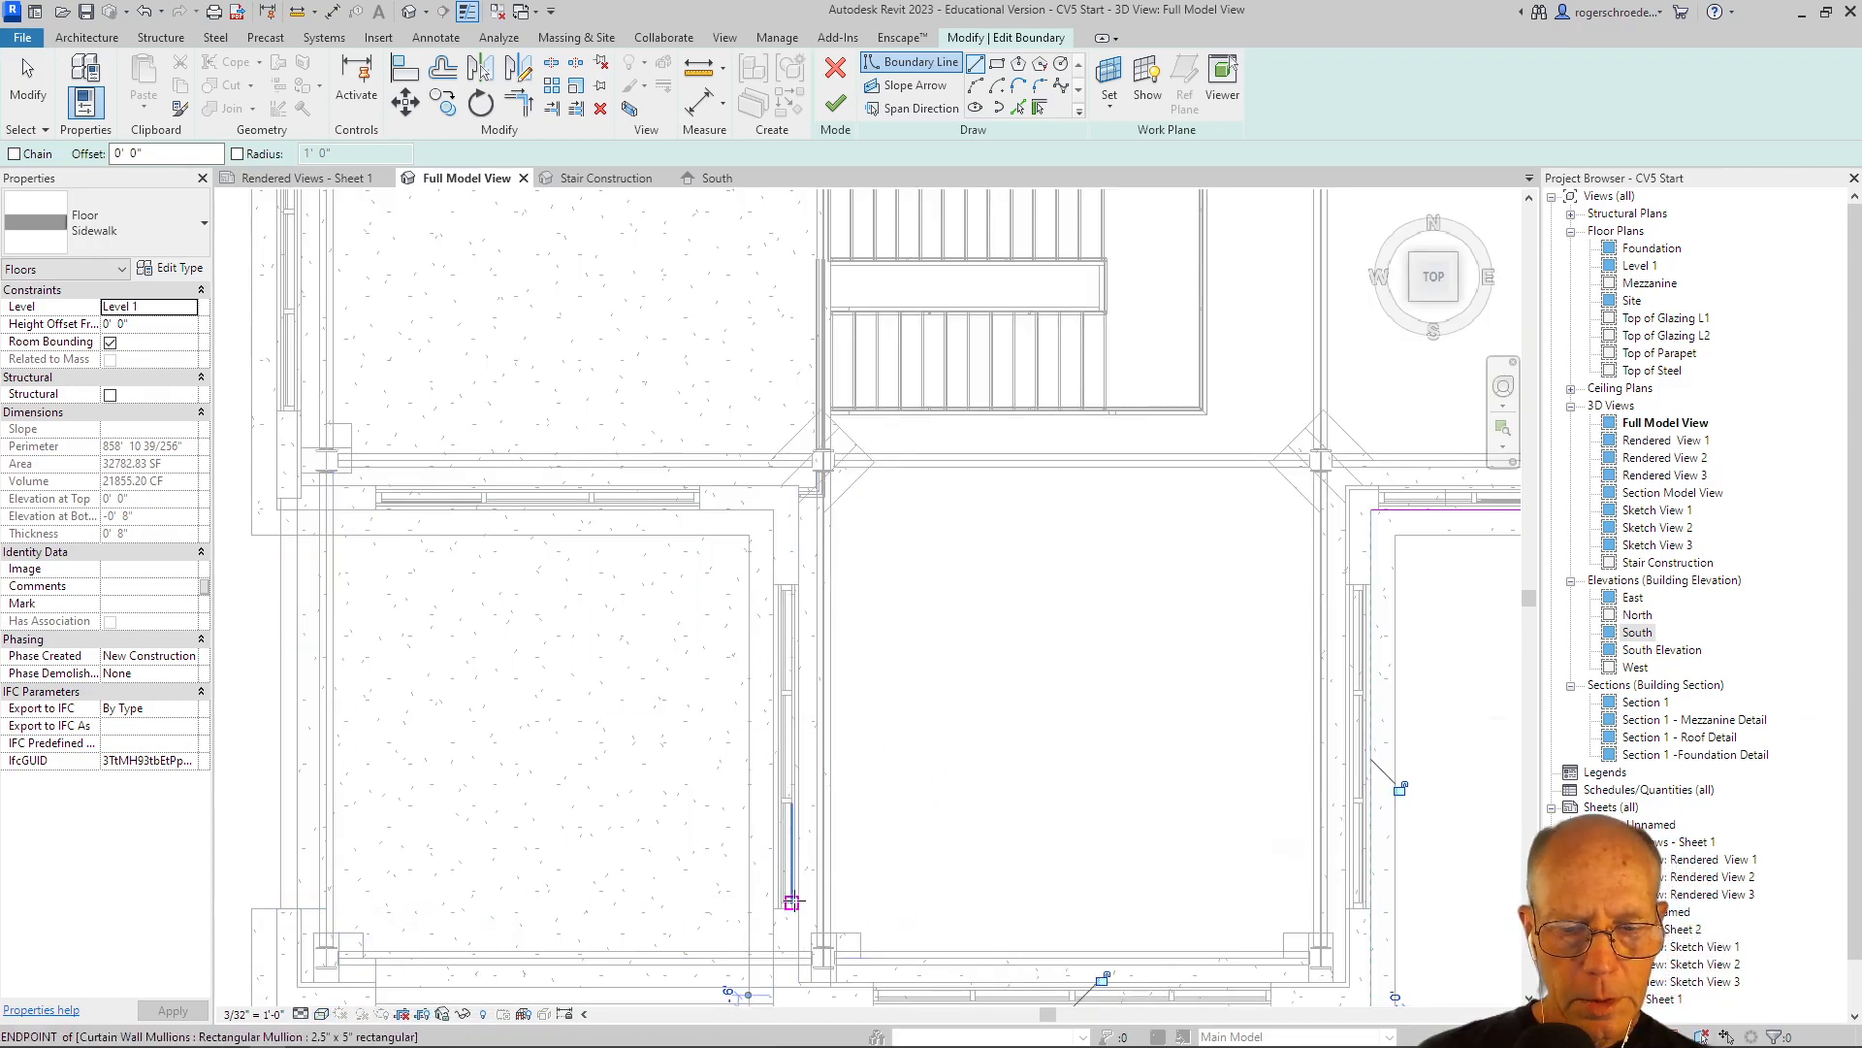
pyautogui.click(301, 480)
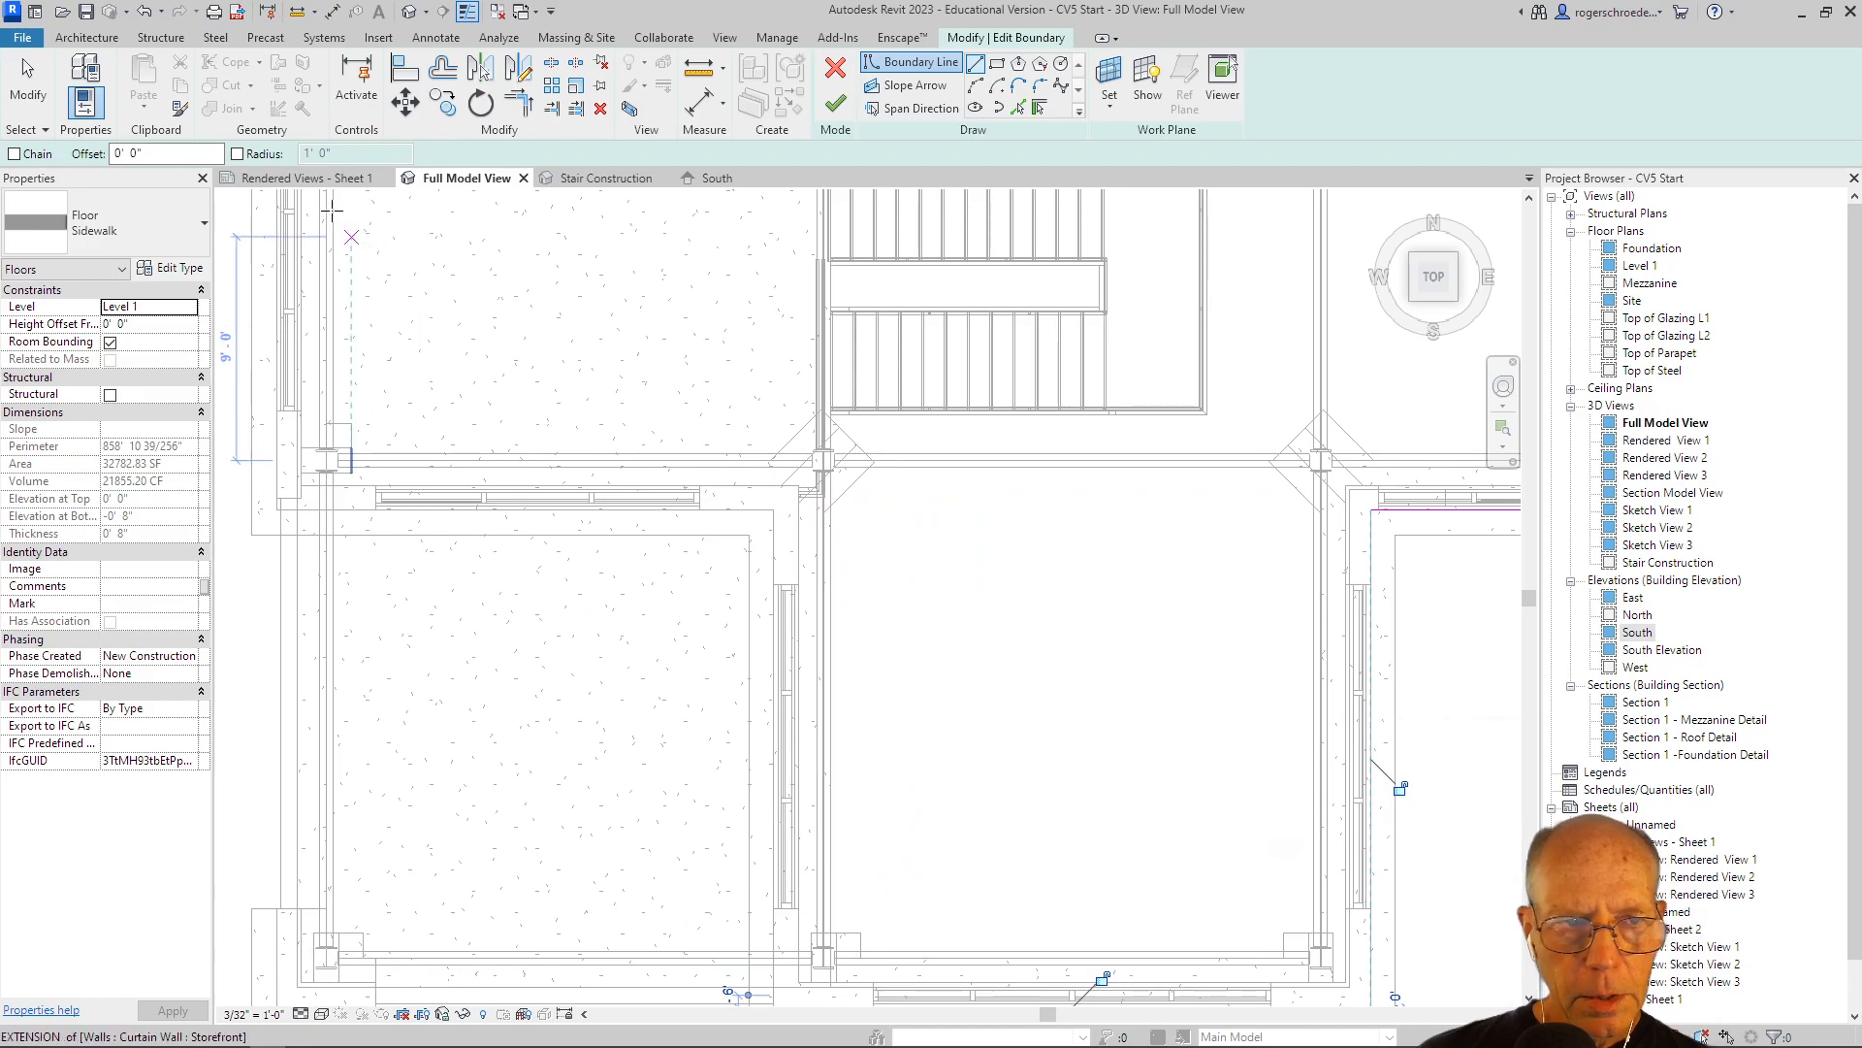
pyautogui.press('Escape')
pyautogui.press('Escape')
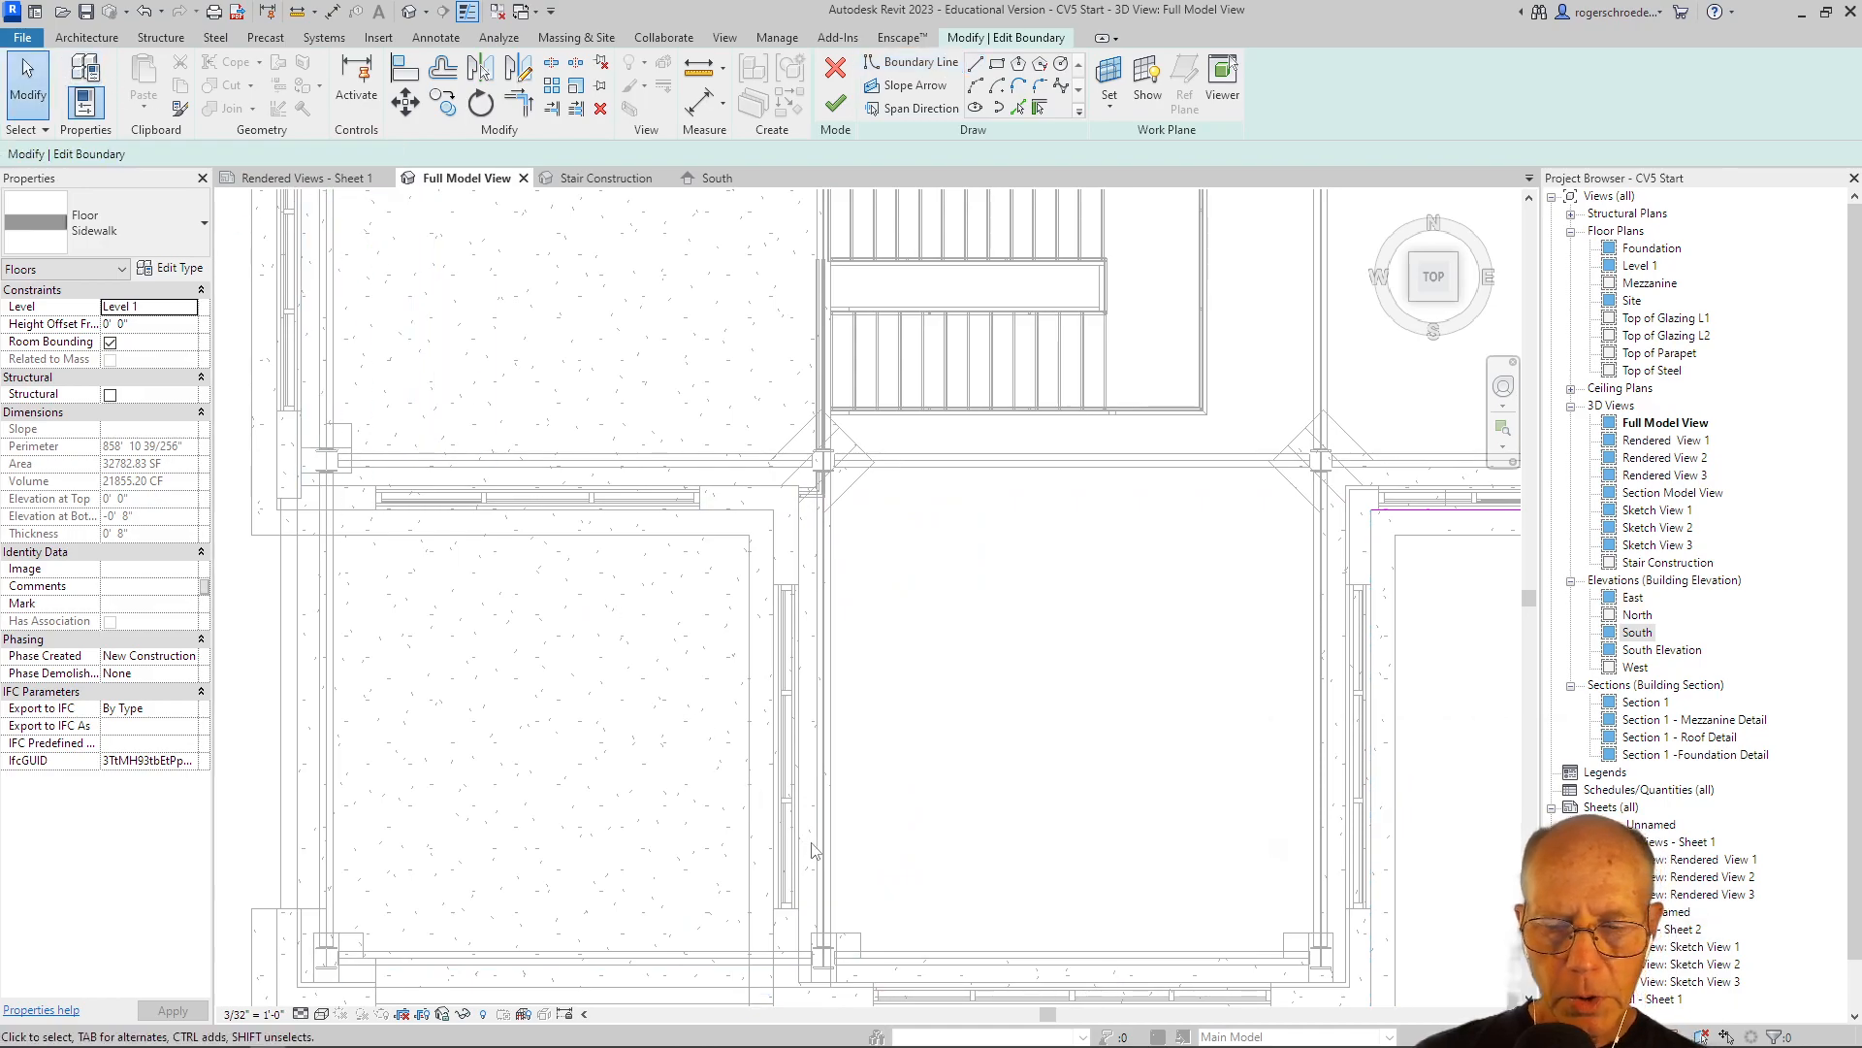
# Draw 20' boundary lines along the east and west sides of the entrance recess, joining its back line to the south lines.
pyautogui.scroll(-3, 938, 764)
pyautogui.moveTo(893, 761); pyautogui.dragTo(490, 678, button='middle')
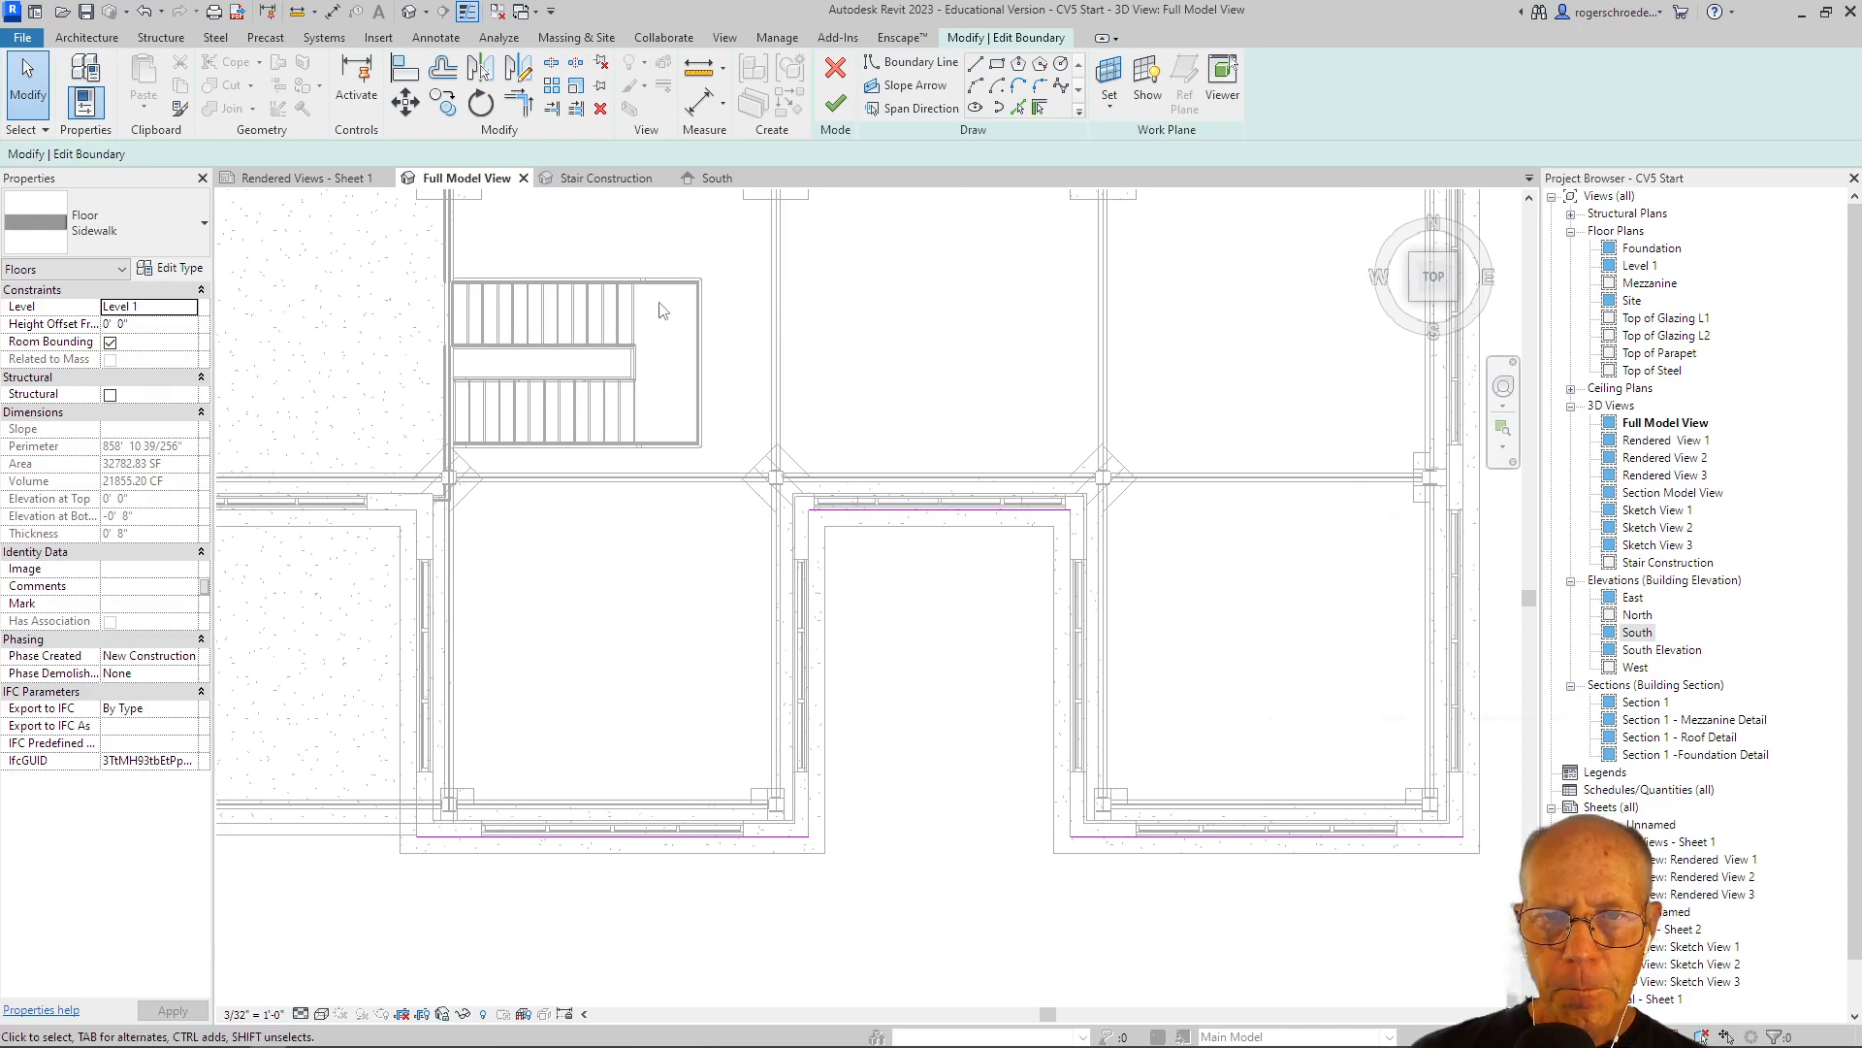
pyautogui.click(976, 65)
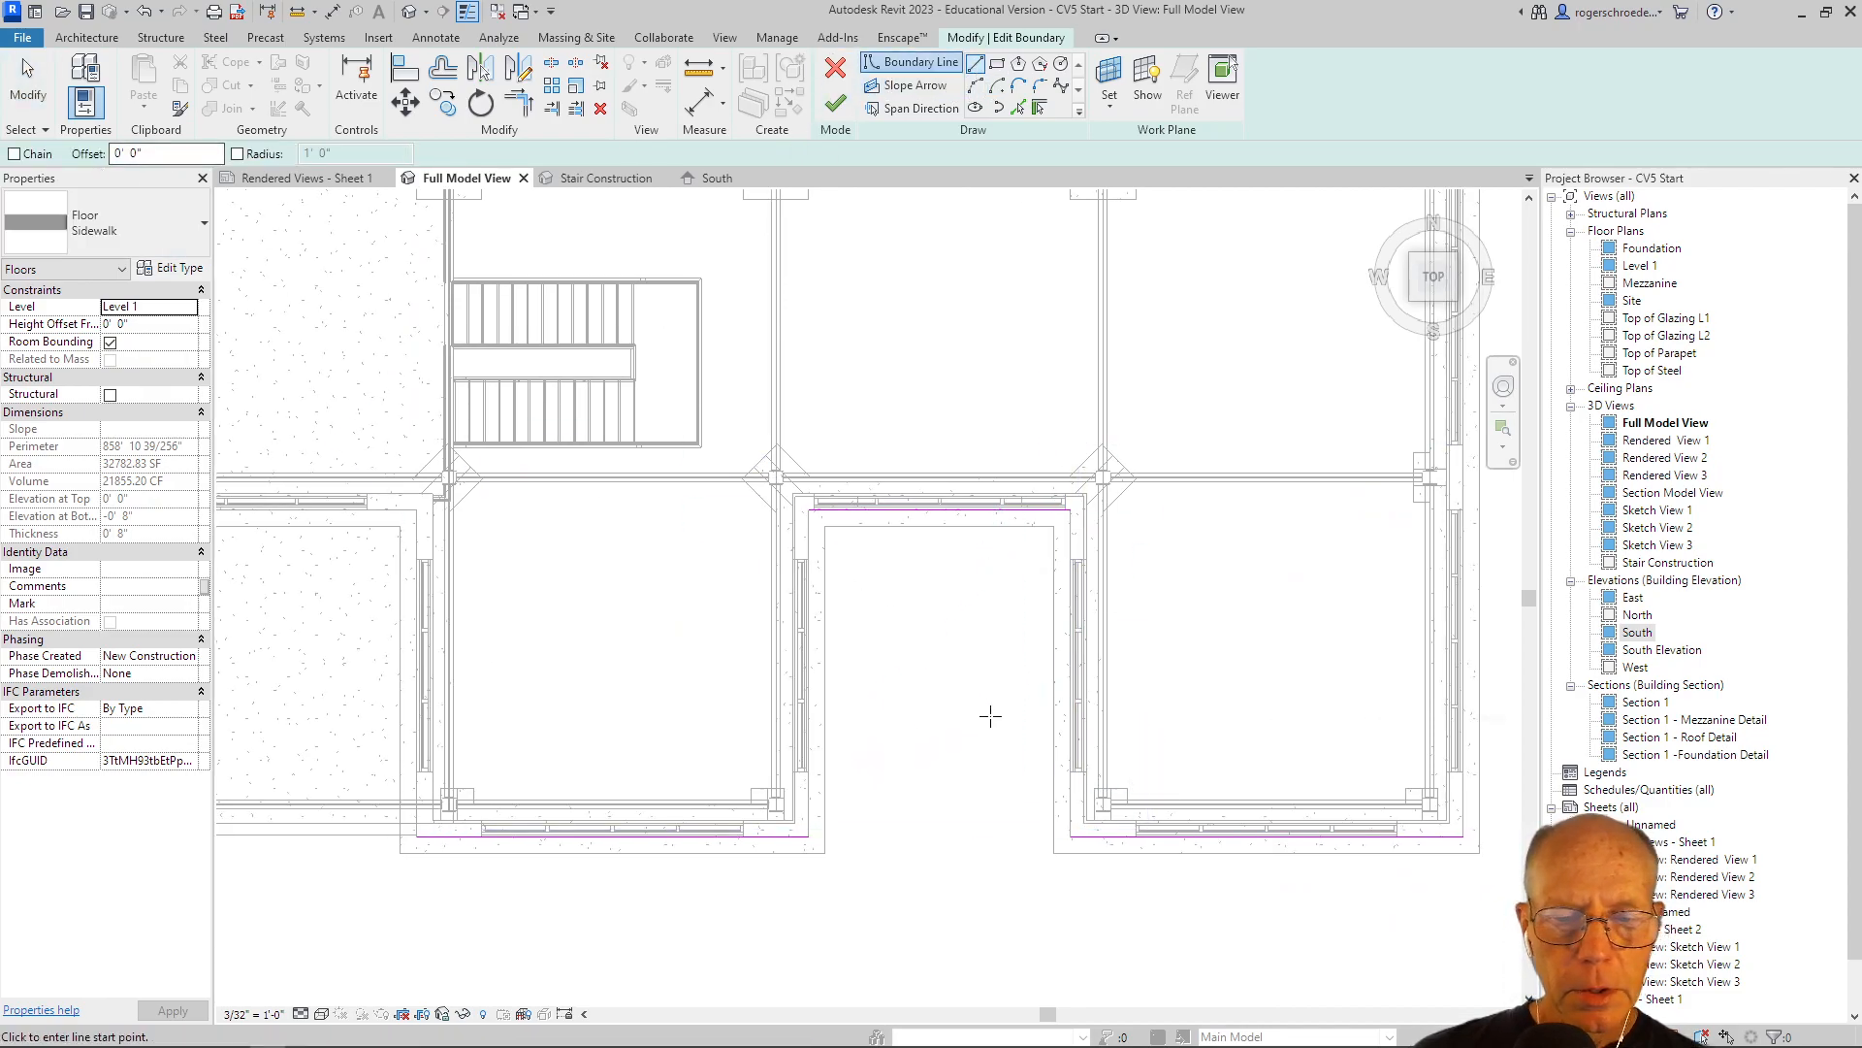
pyautogui.click(1071, 835)
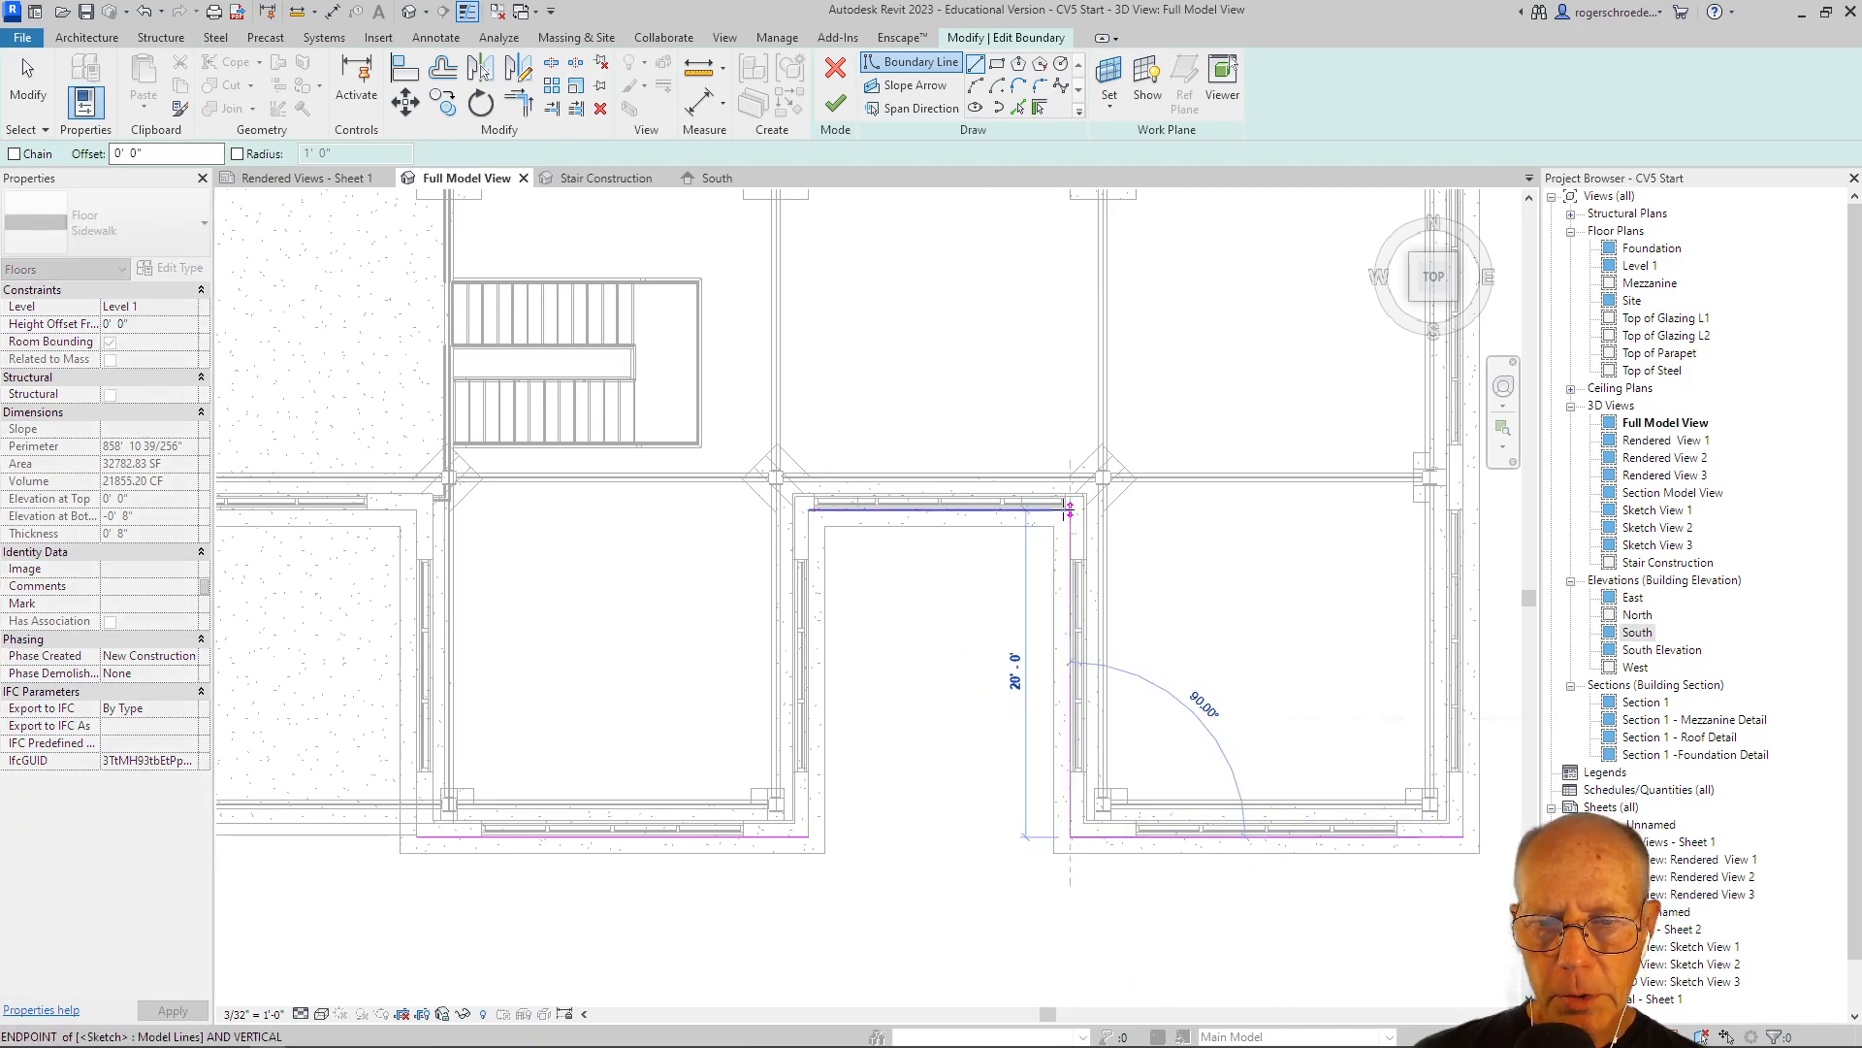
pyautogui.click(1070, 509)
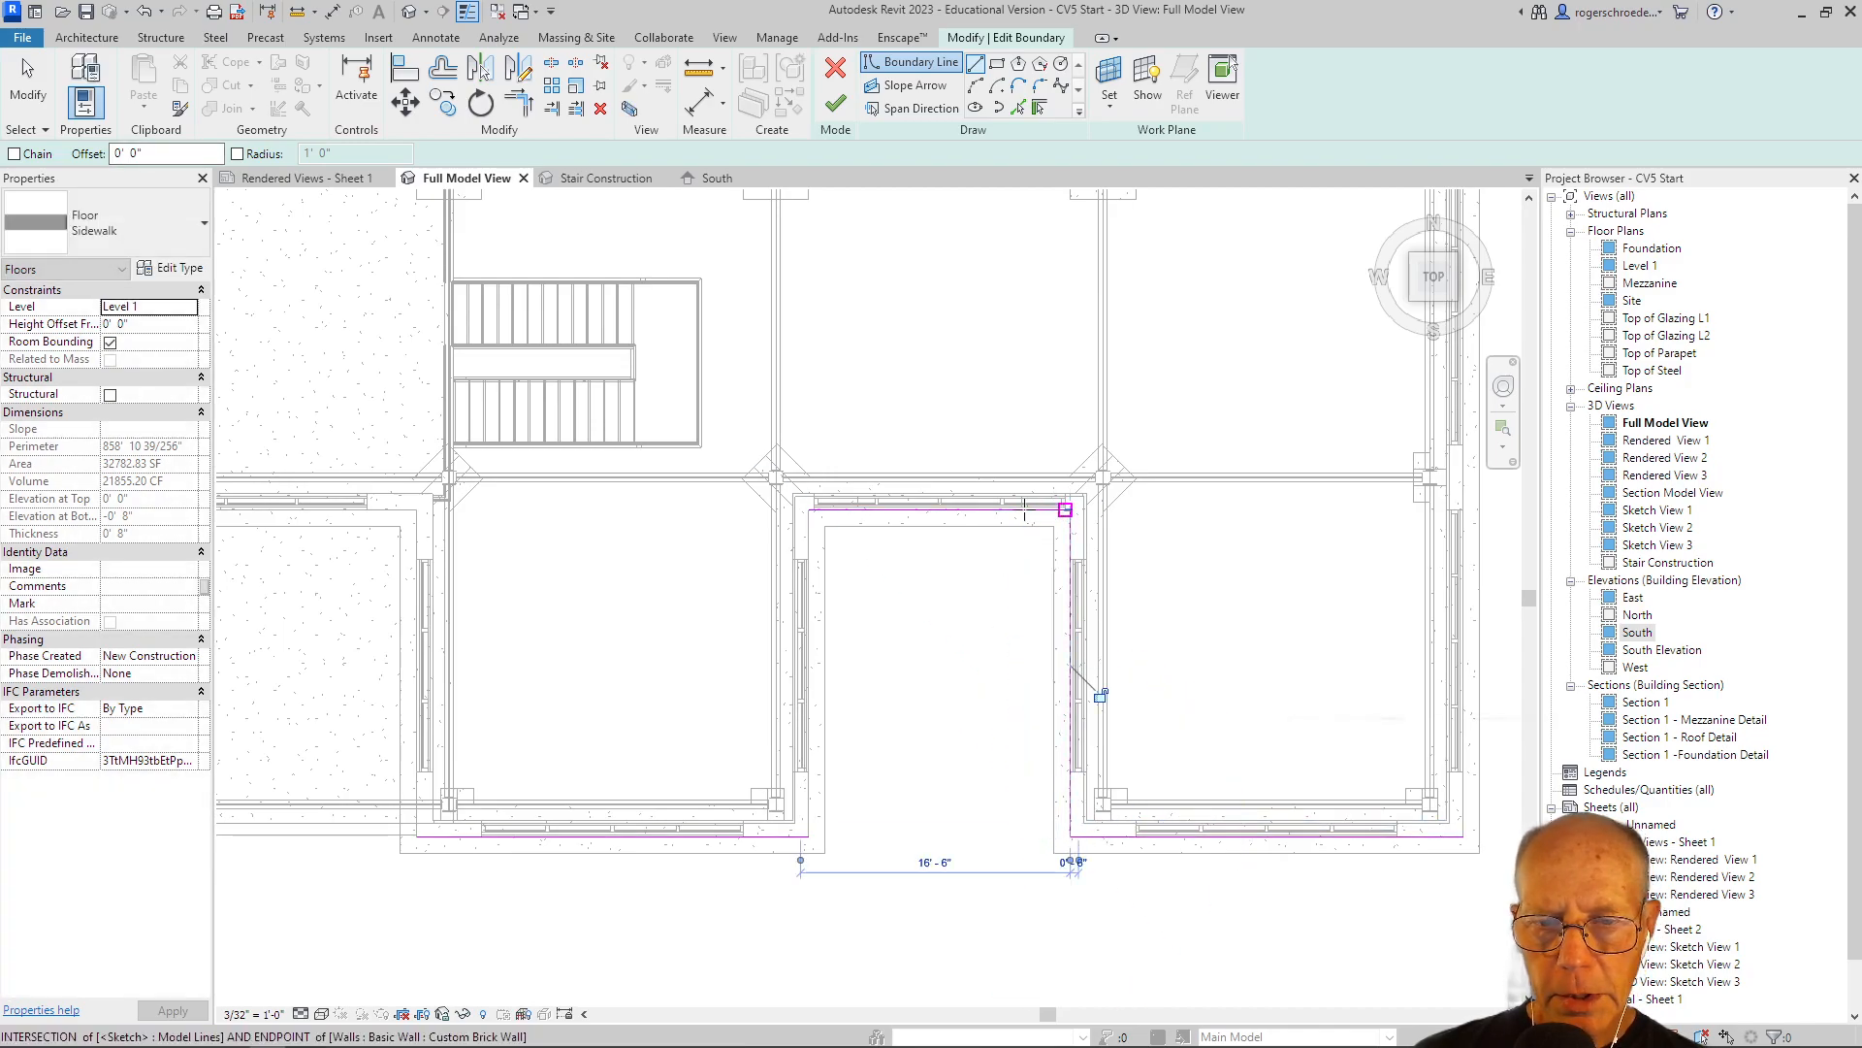
pyautogui.click(810, 509)
pyautogui.click(809, 836)
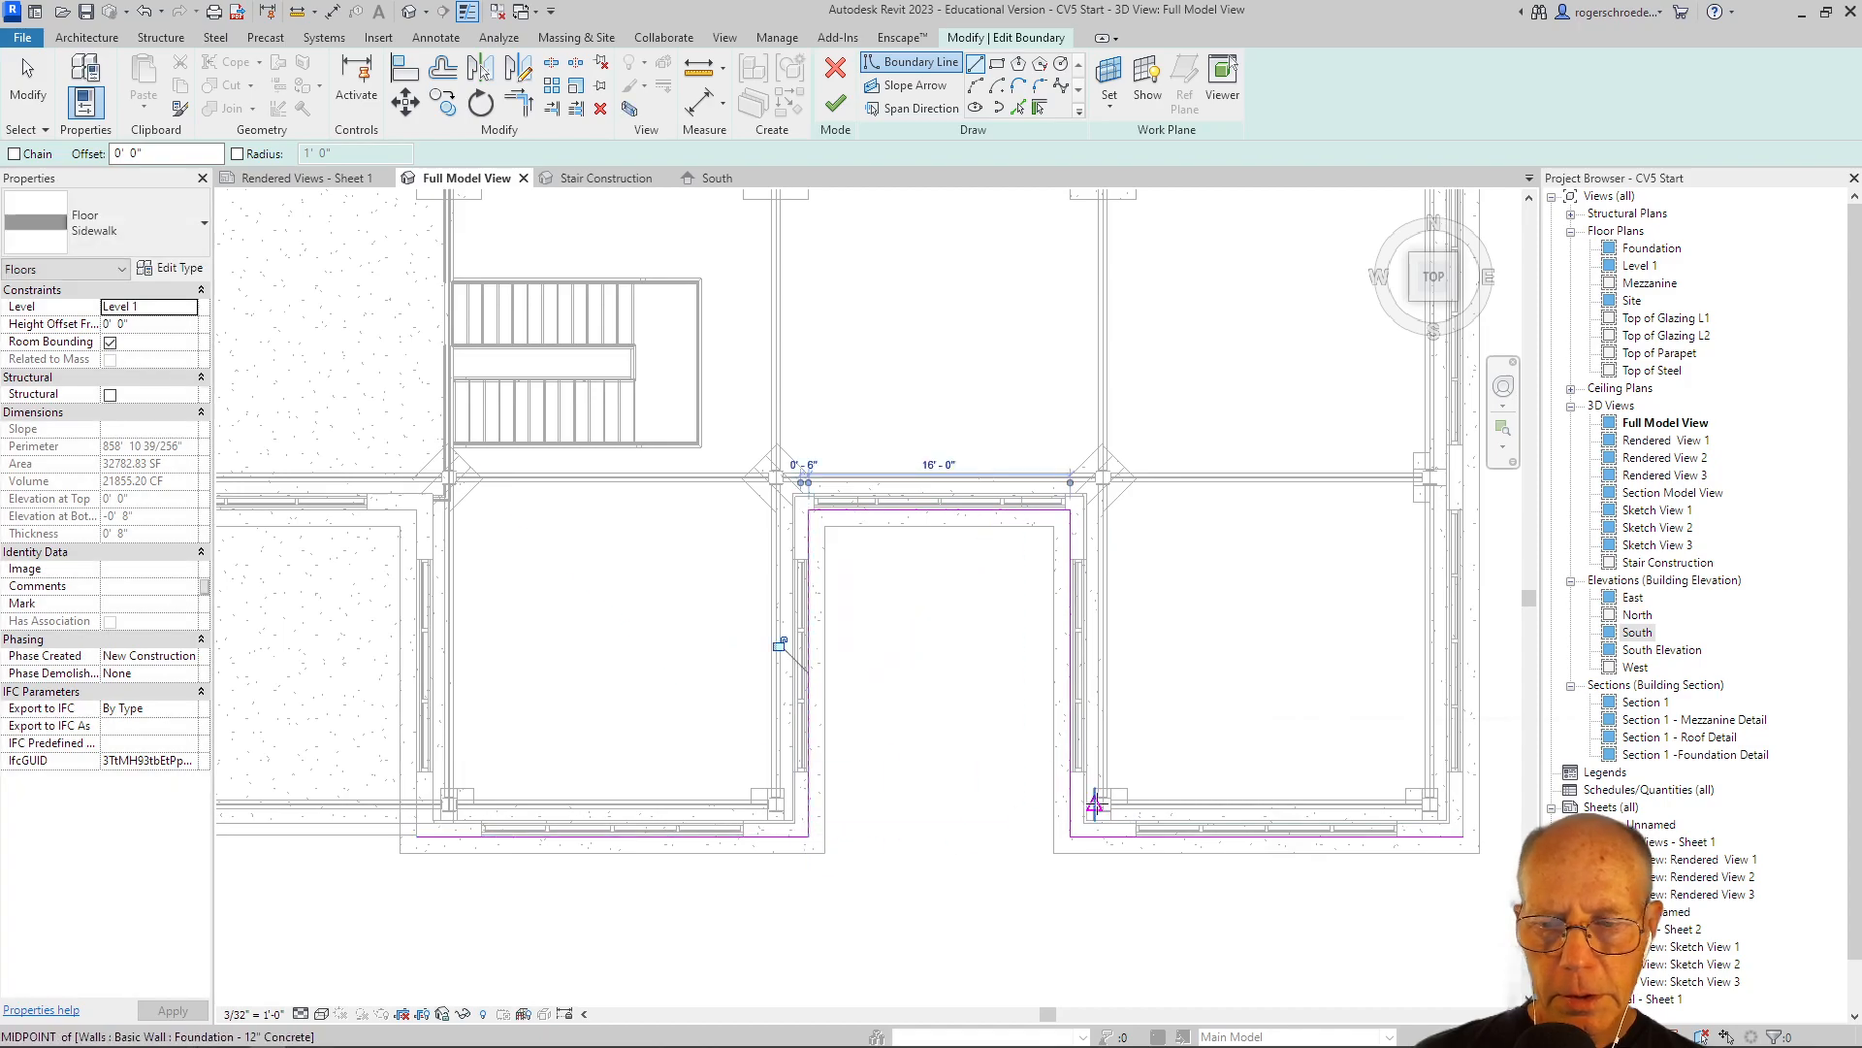
# Draw the boundary line along the east foundation wall, connecting the north line to the southeast corner.
pyautogui.scroll(-1, 1118, 782)
pyautogui.moveTo(1084, 810); pyautogui.dragTo(860, 922, button='middle')
pyautogui.scroll(-1, 859, 922)
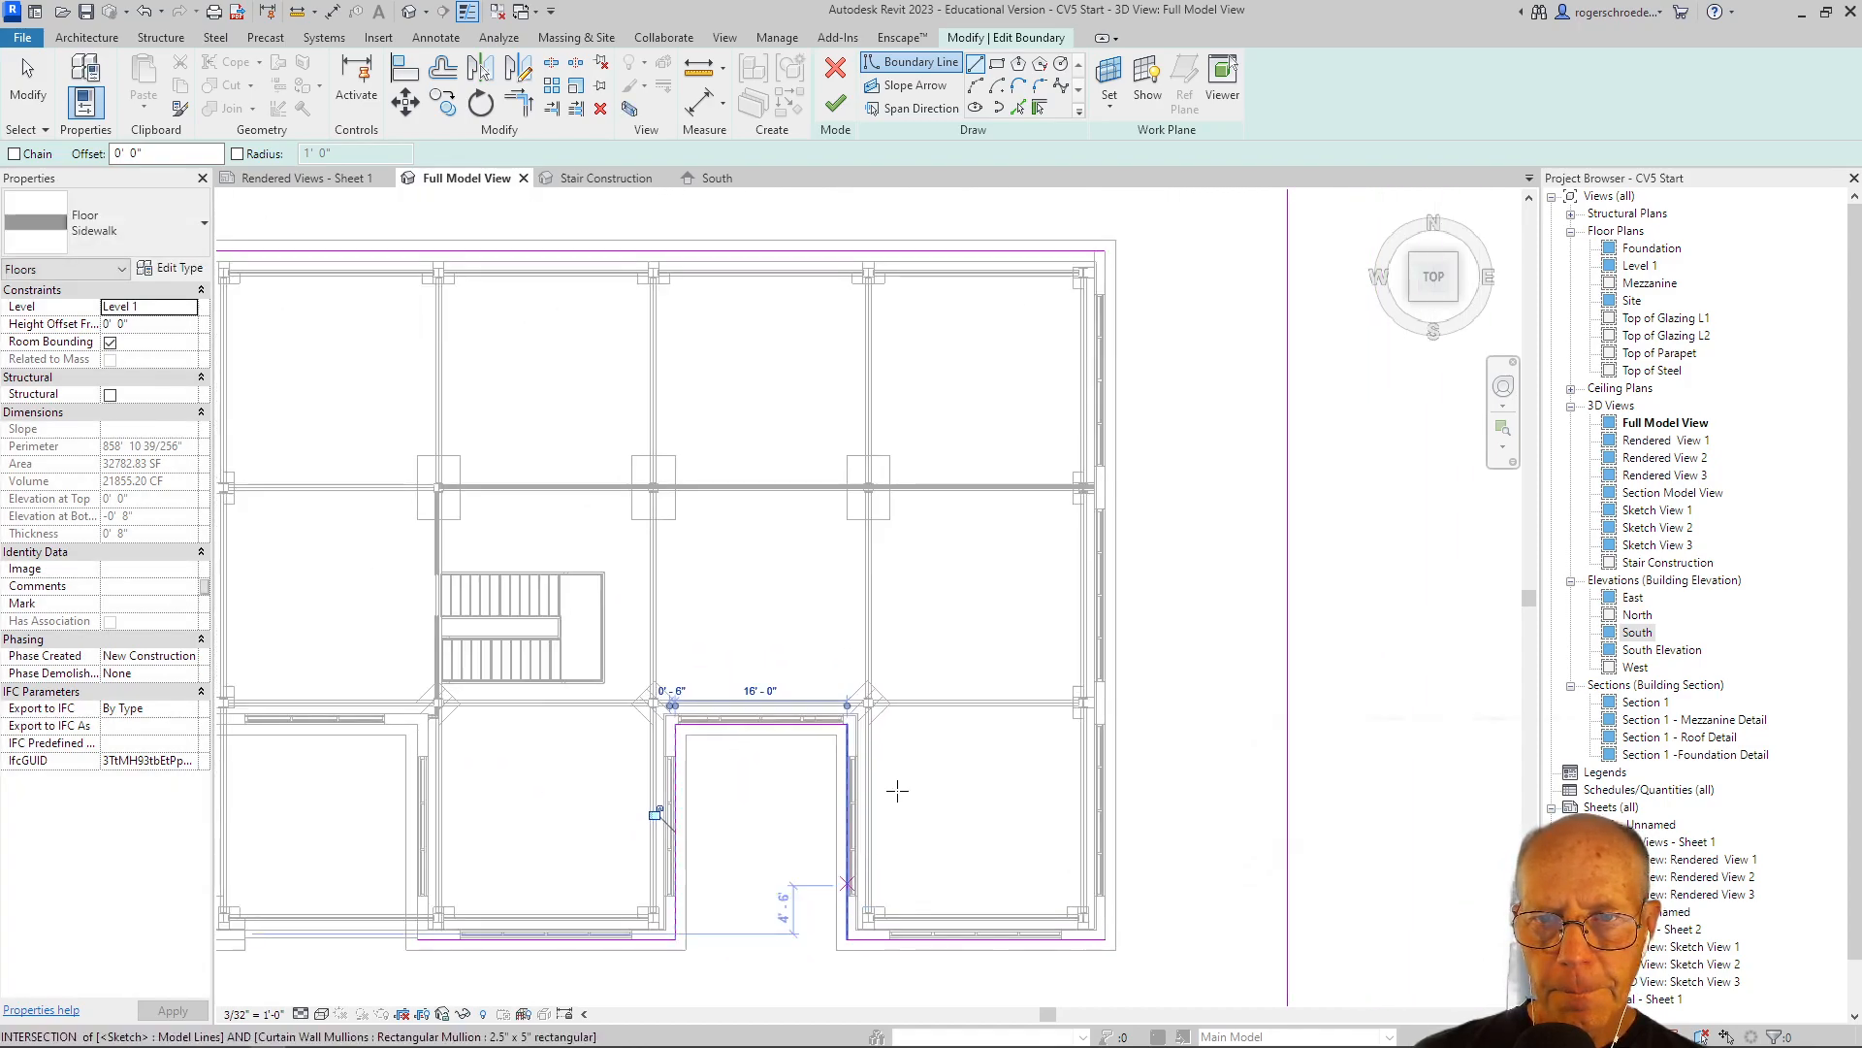
pyautogui.click(1106, 250)
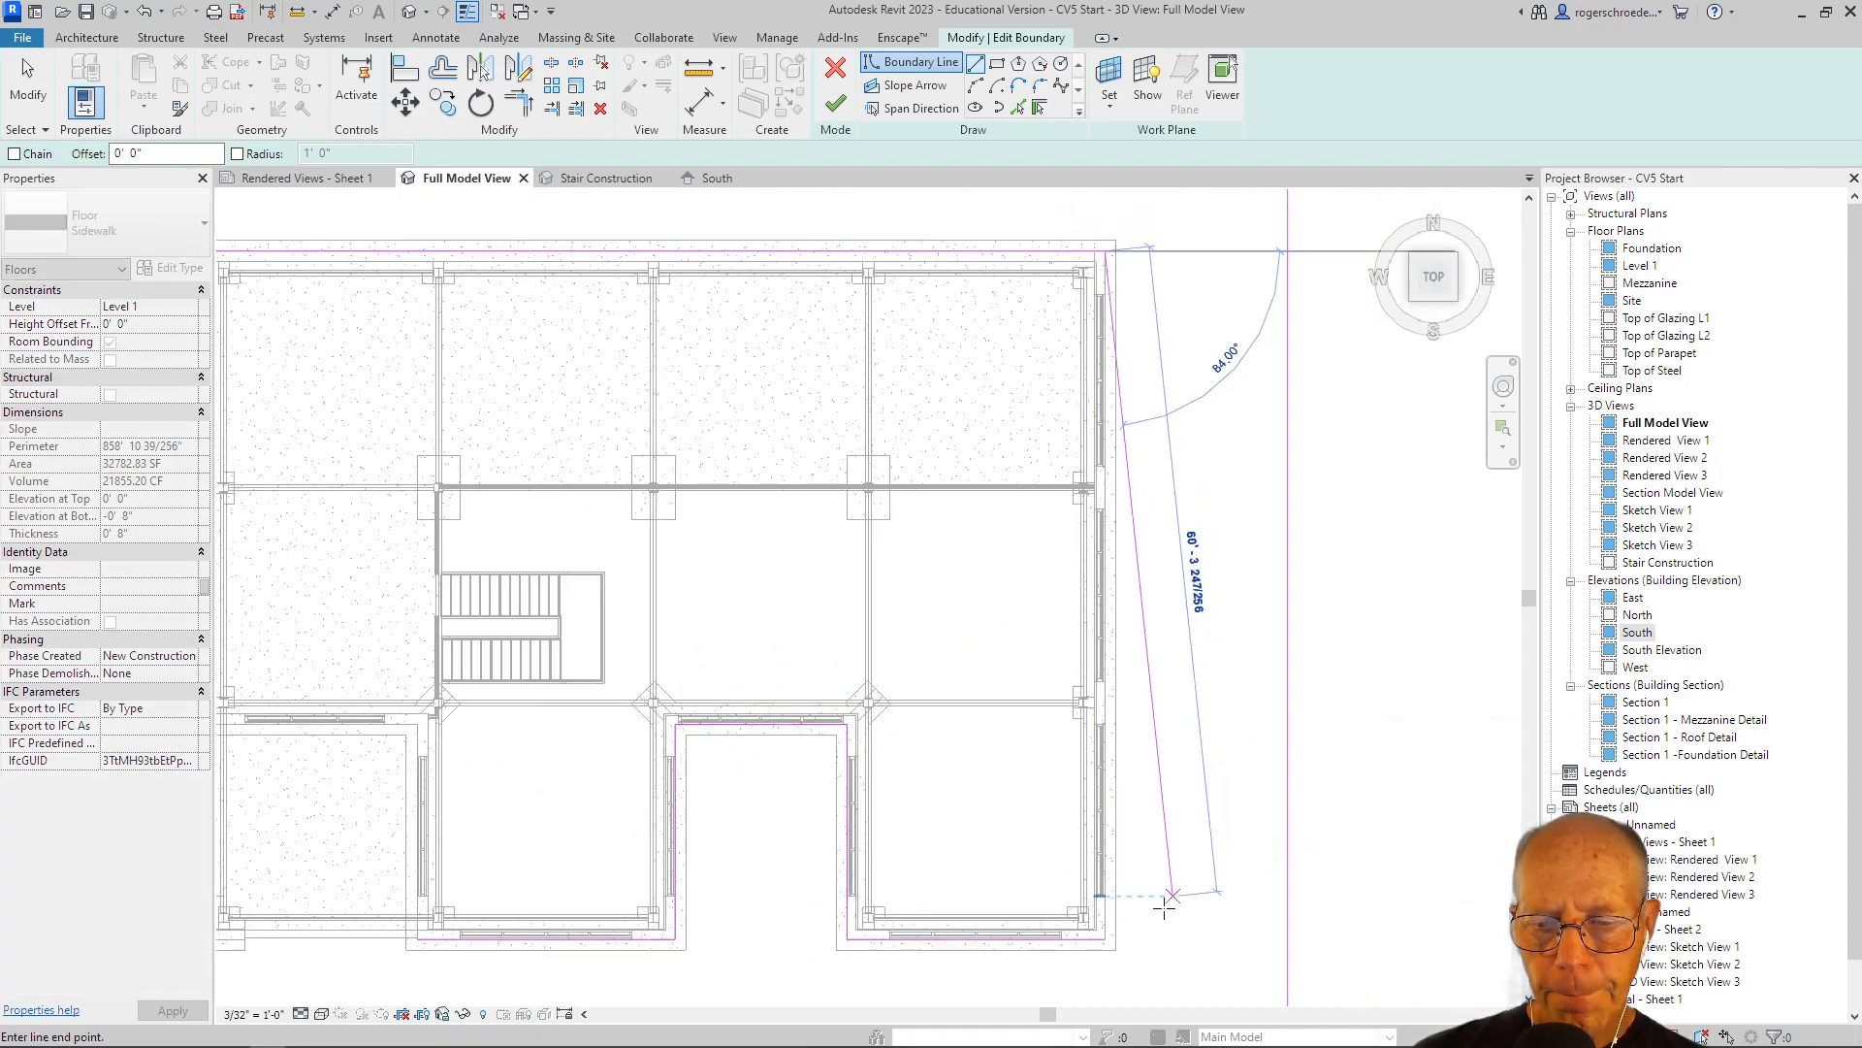
pyautogui.click(1106, 939)
pyautogui.click(421, 897)
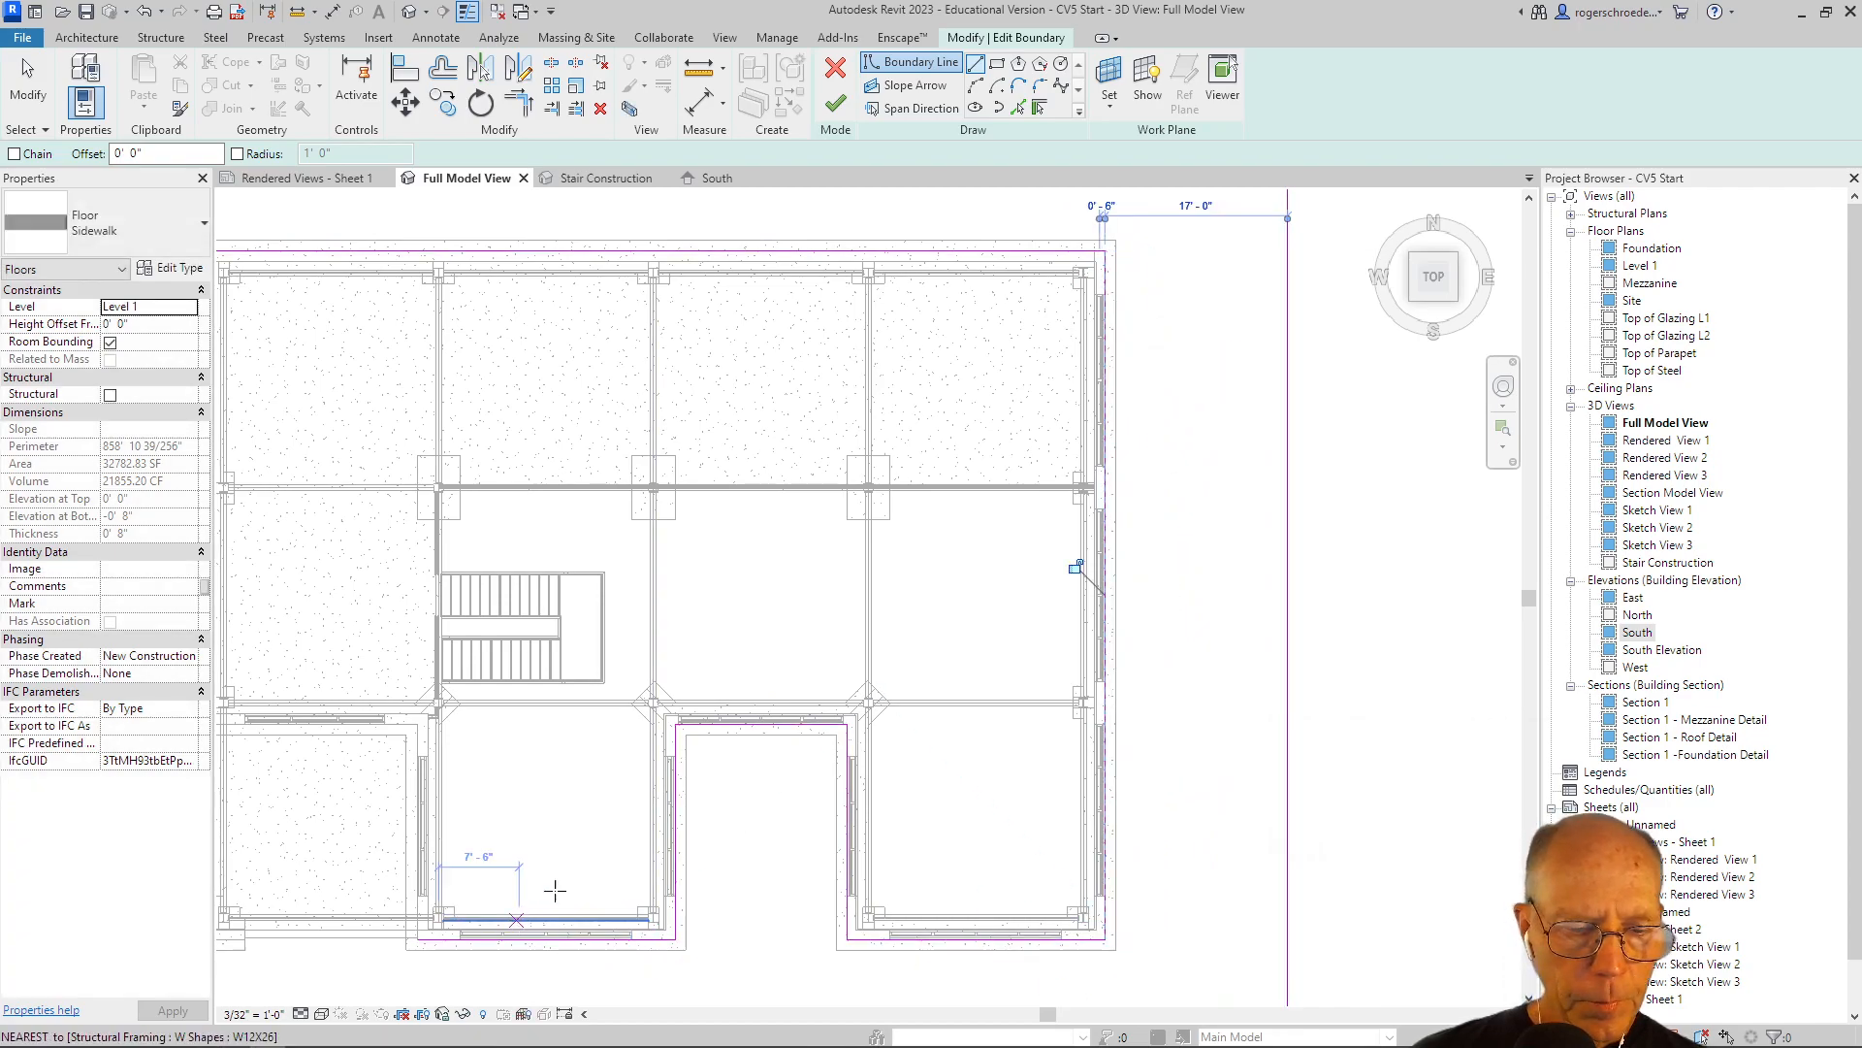
# Draw boundary lines along the southwest corner bay's east side and, about 20' long, between its north side's two ends.
pyautogui.moveTo(532, 895); pyautogui.dragTo(1009, 769, button='middle')
pyautogui.click(892, 813)
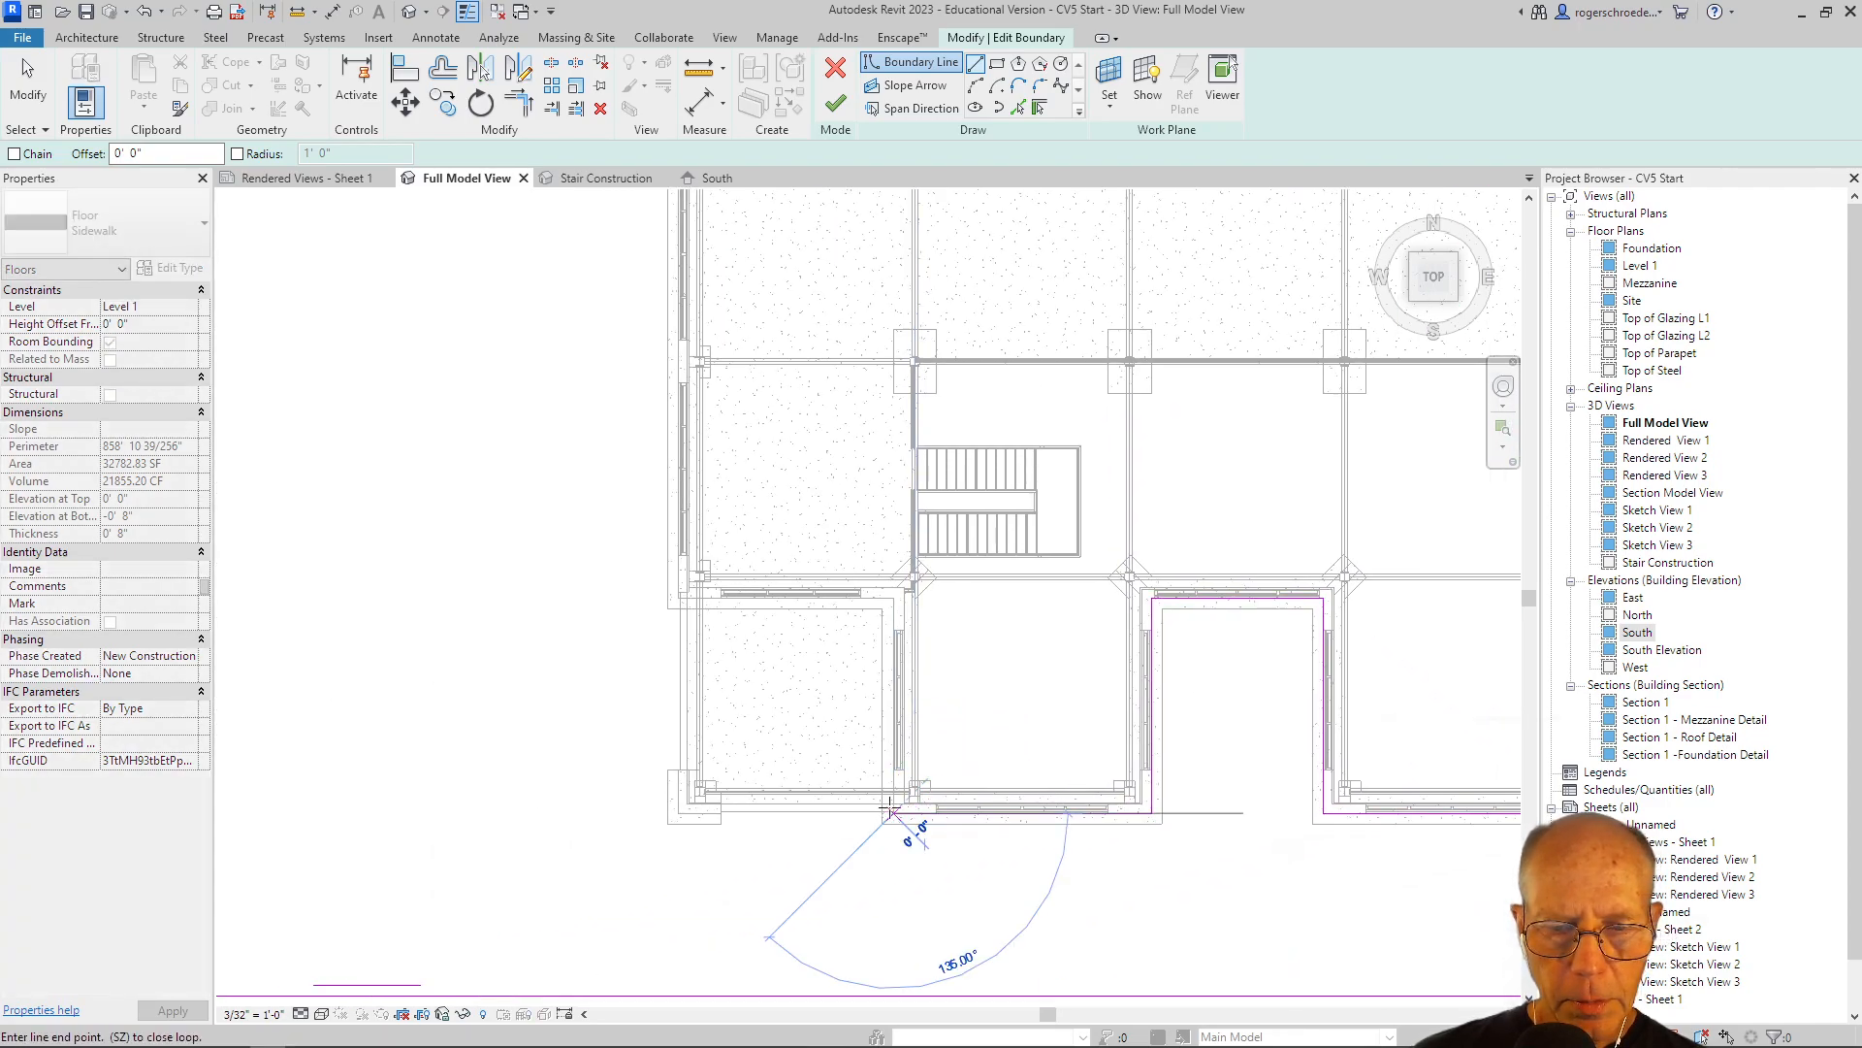
pyautogui.click(893, 605)
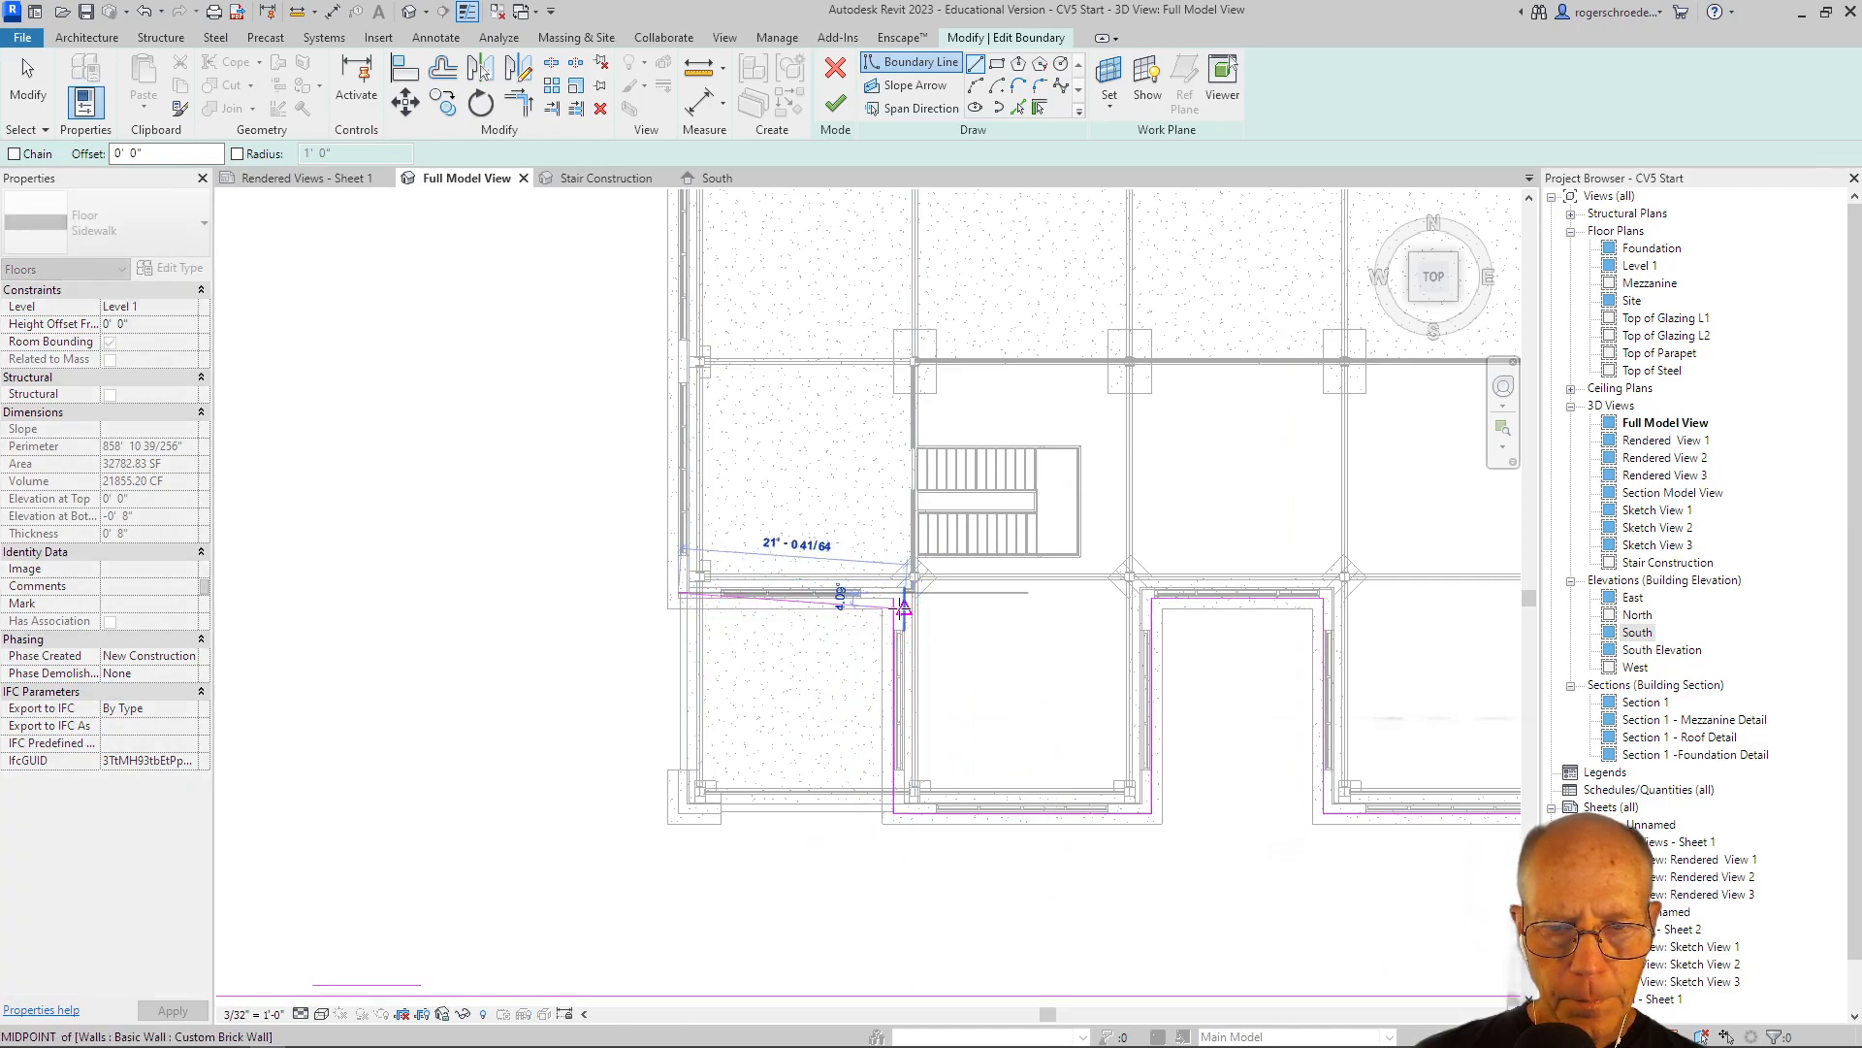
pyautogui.click(707, 603)
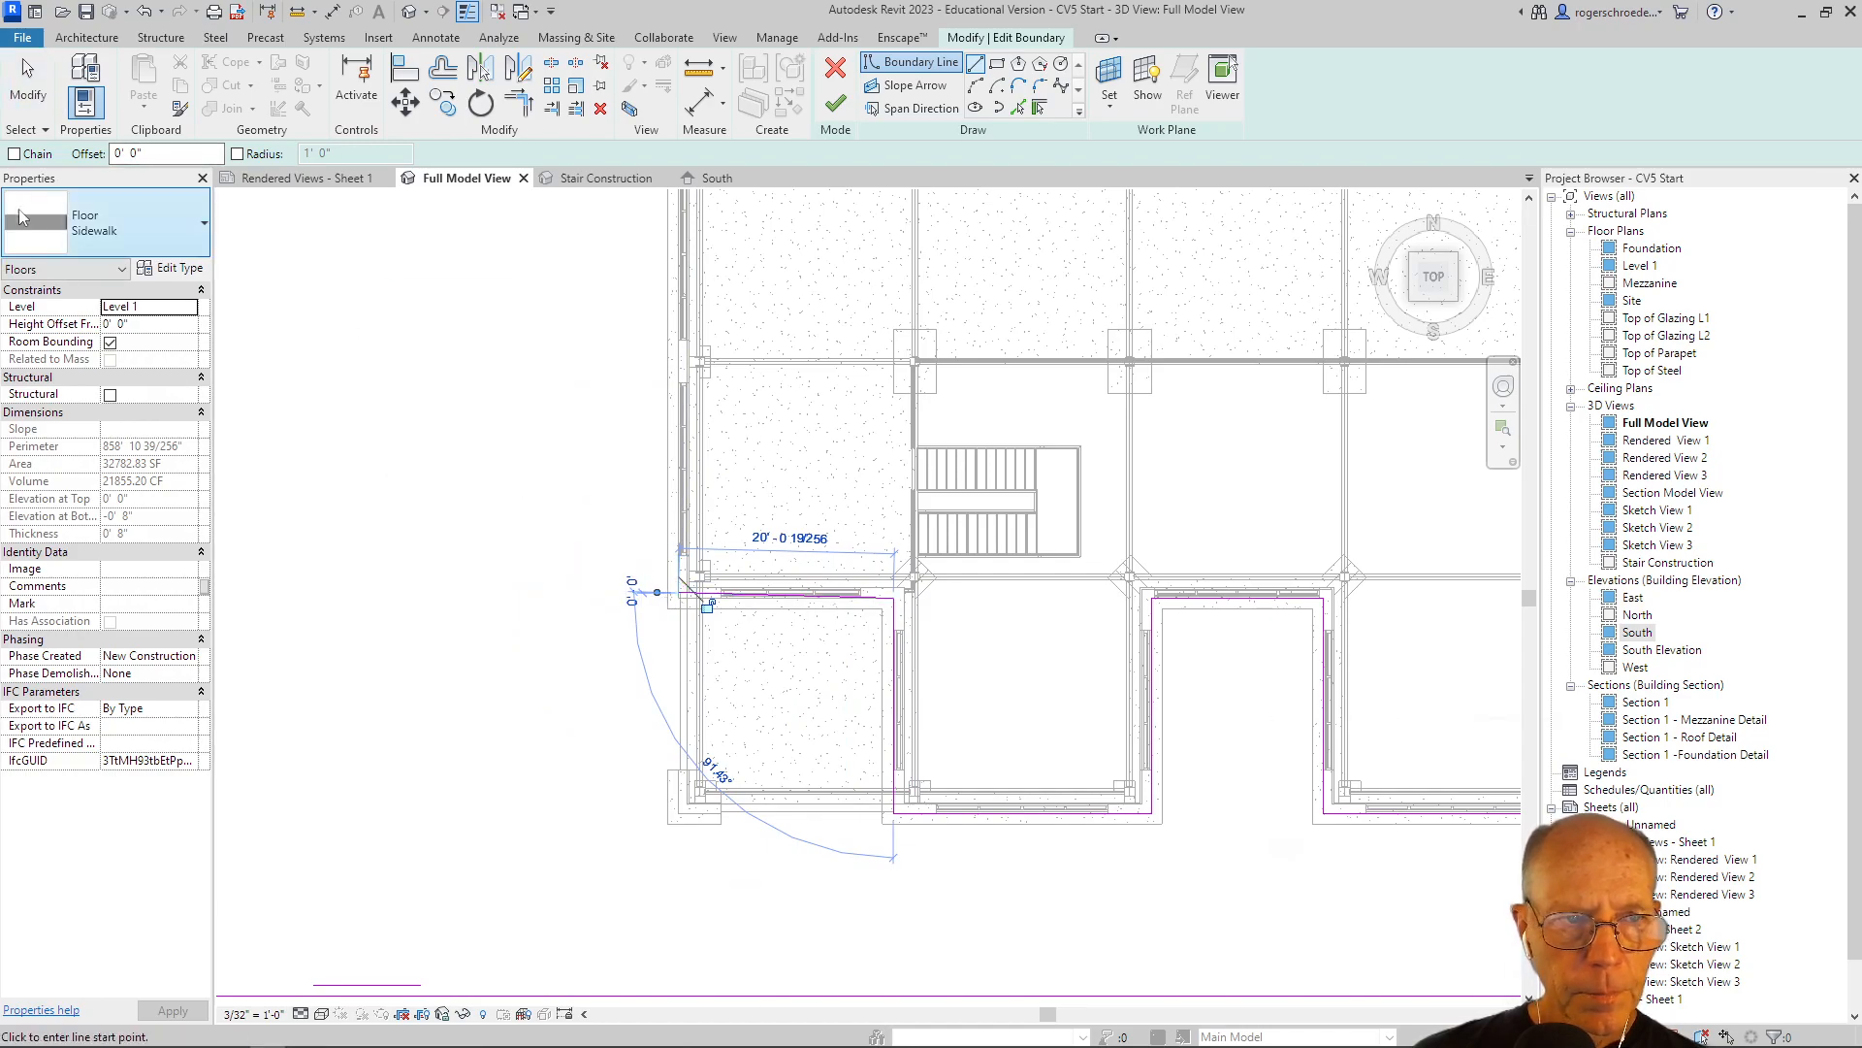
# Straighten the boundary line along the southwest corner bay's north side by moving its west endpoint, making it 20' long.
pyautogui.click(27, 86)
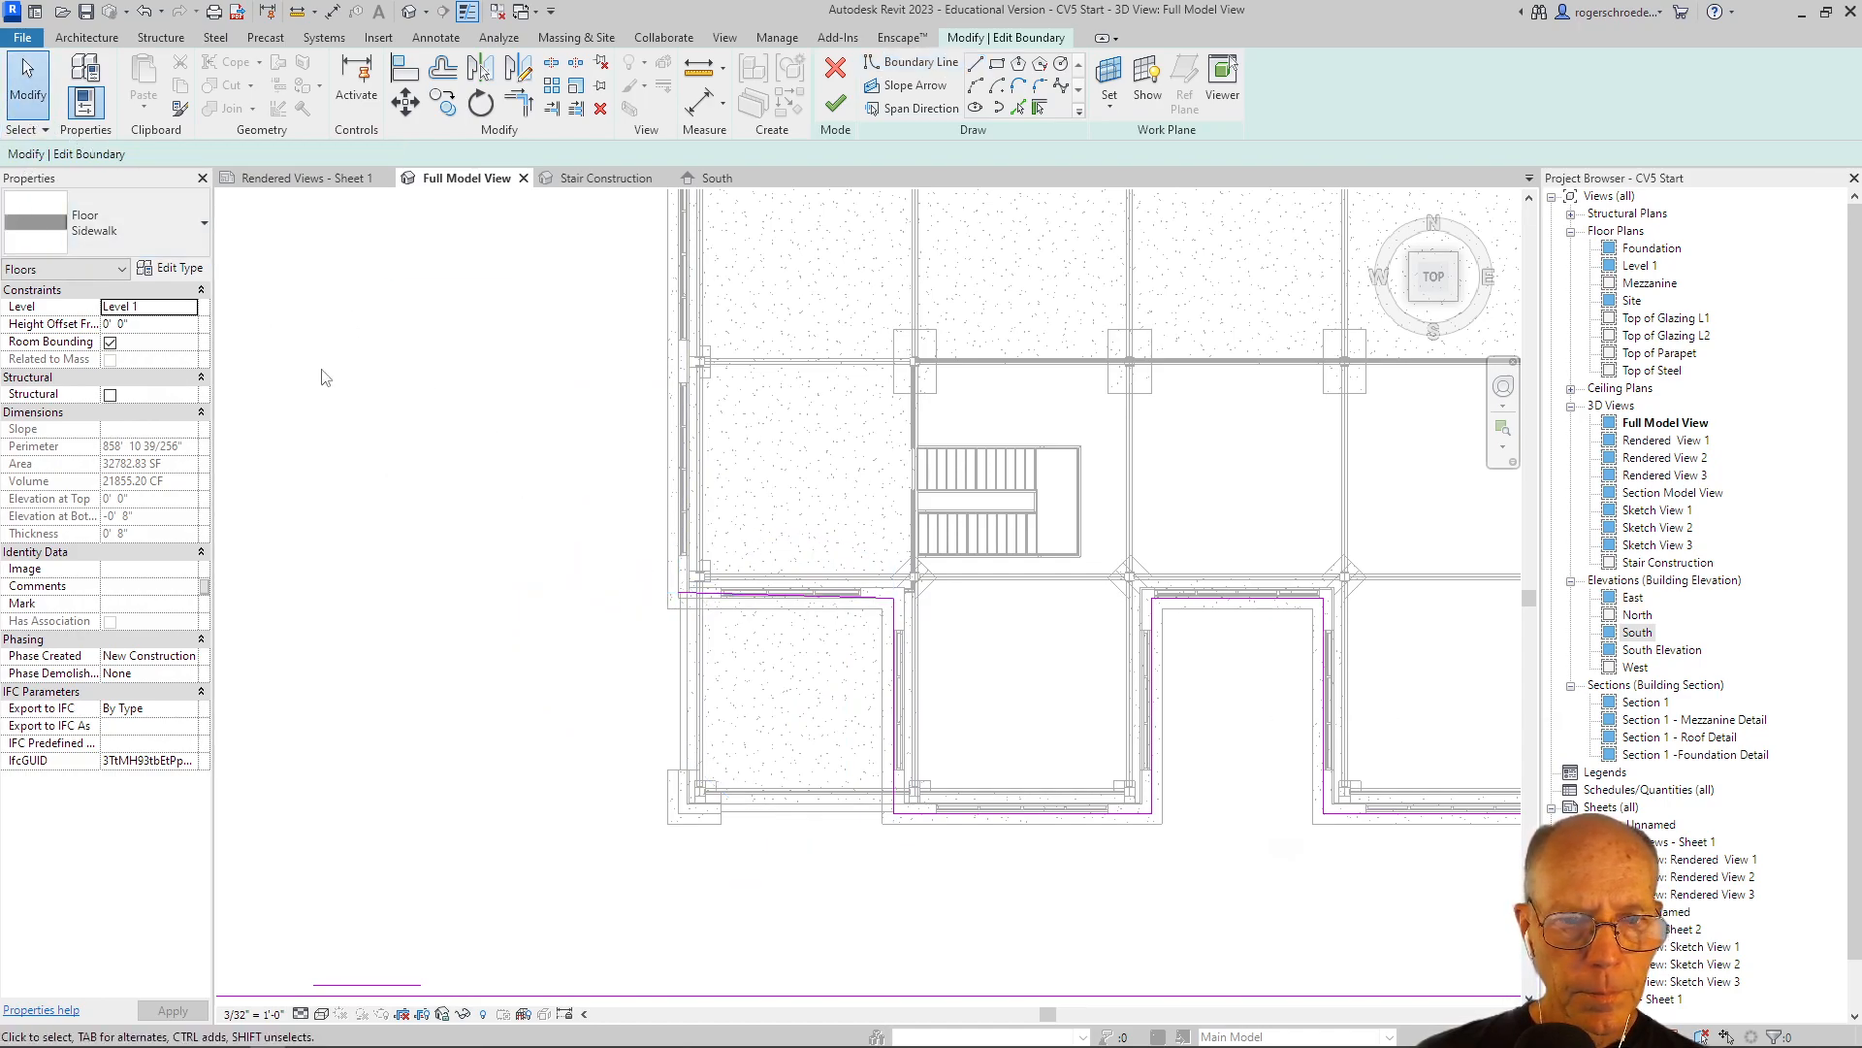
pyautogui.click(692, 593)
pyautogui.moveTo(679, 593)
pyautogui.mouseDown()
pyautogui.moveTo(686, 629)
pyautogui.moveTo(677, 598)
pyautogui.mouseUp()
pyautogui.scroll(-4, 606, 534)
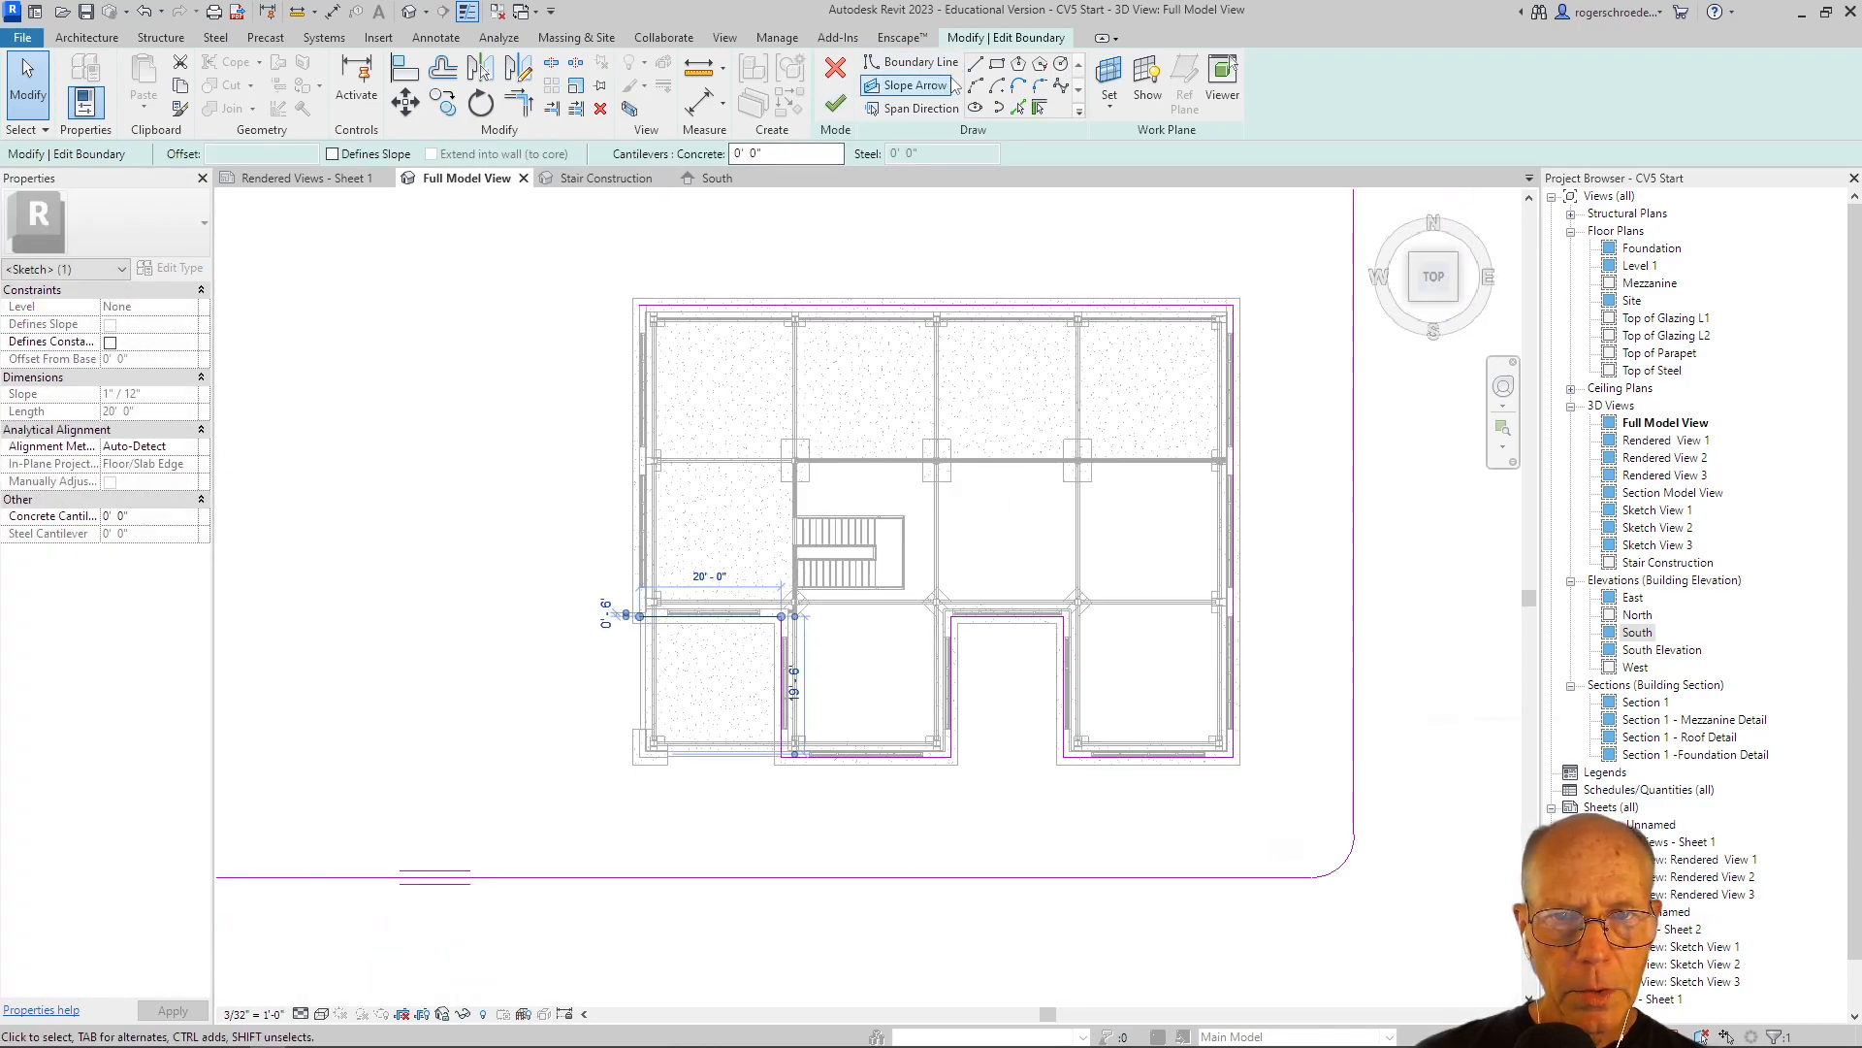
# Close the opening with a boundary line along the west foundation wall and finish the floor without saving or attaching walls.
pyautogui.click(977, 66)
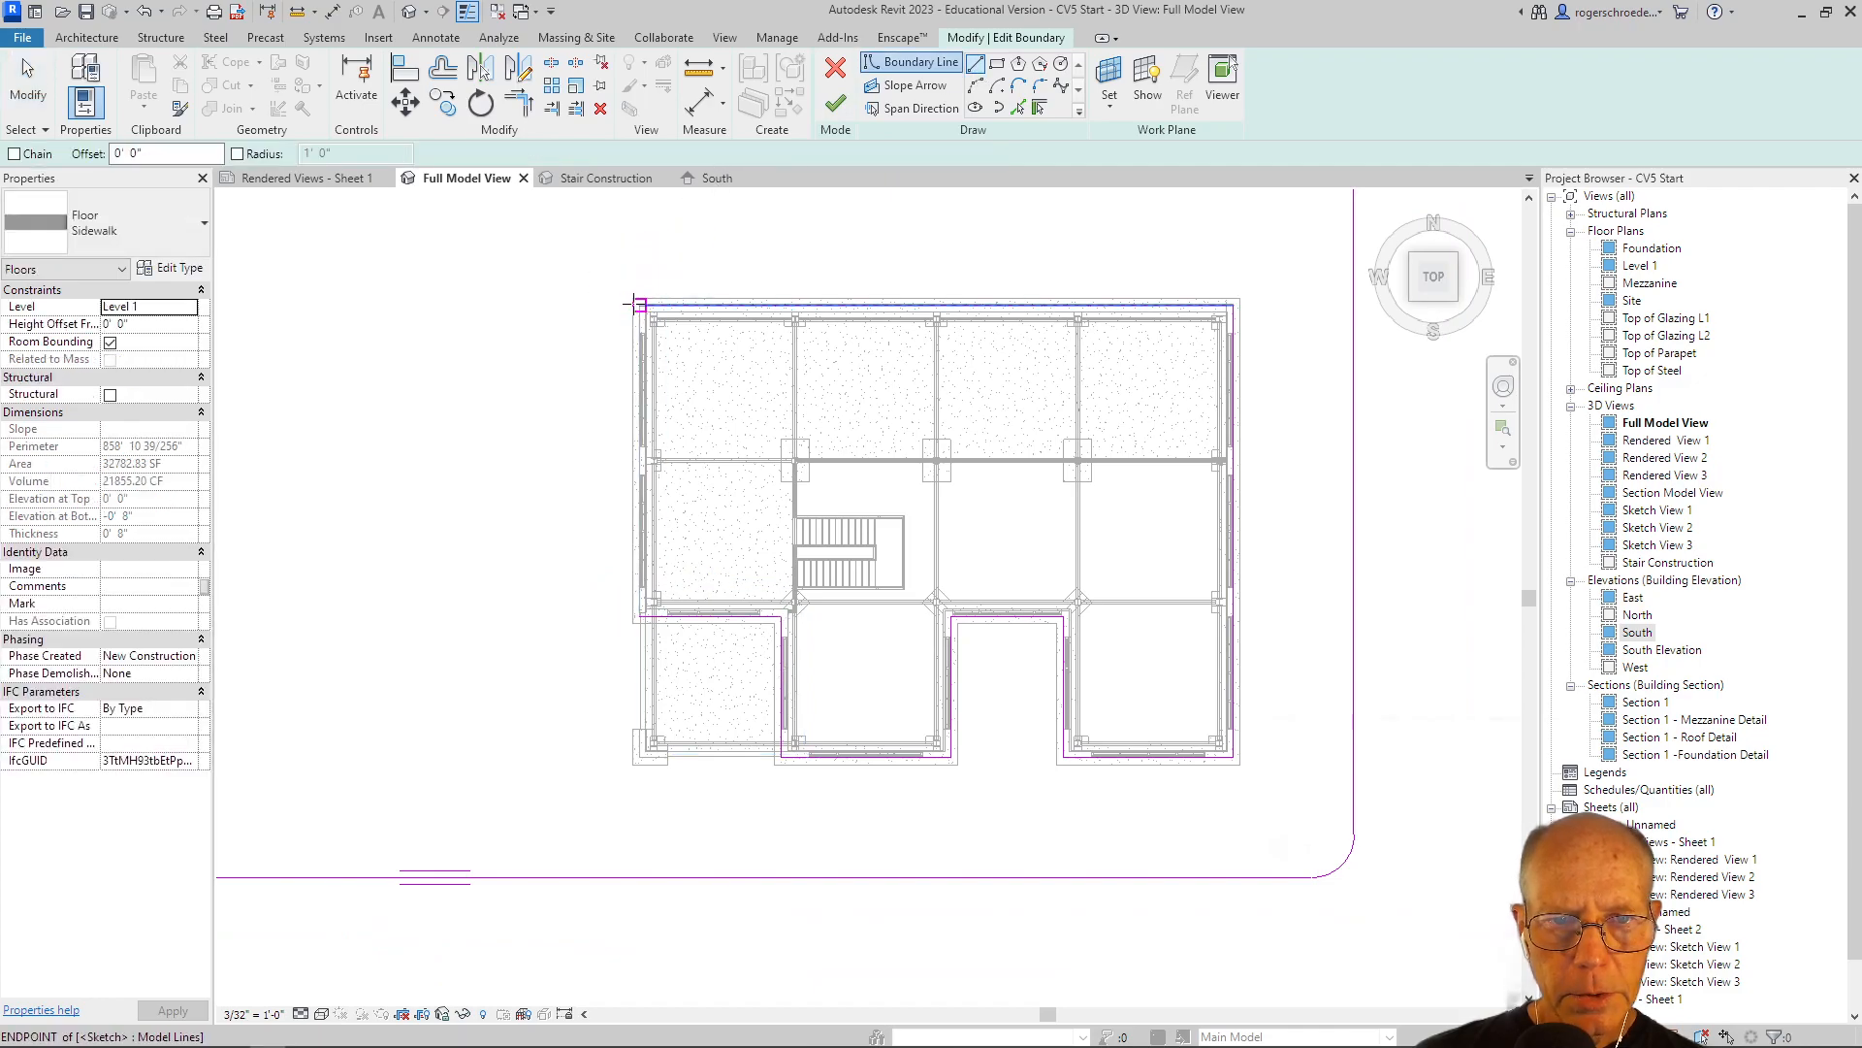
pyautogui.click(640, 613)
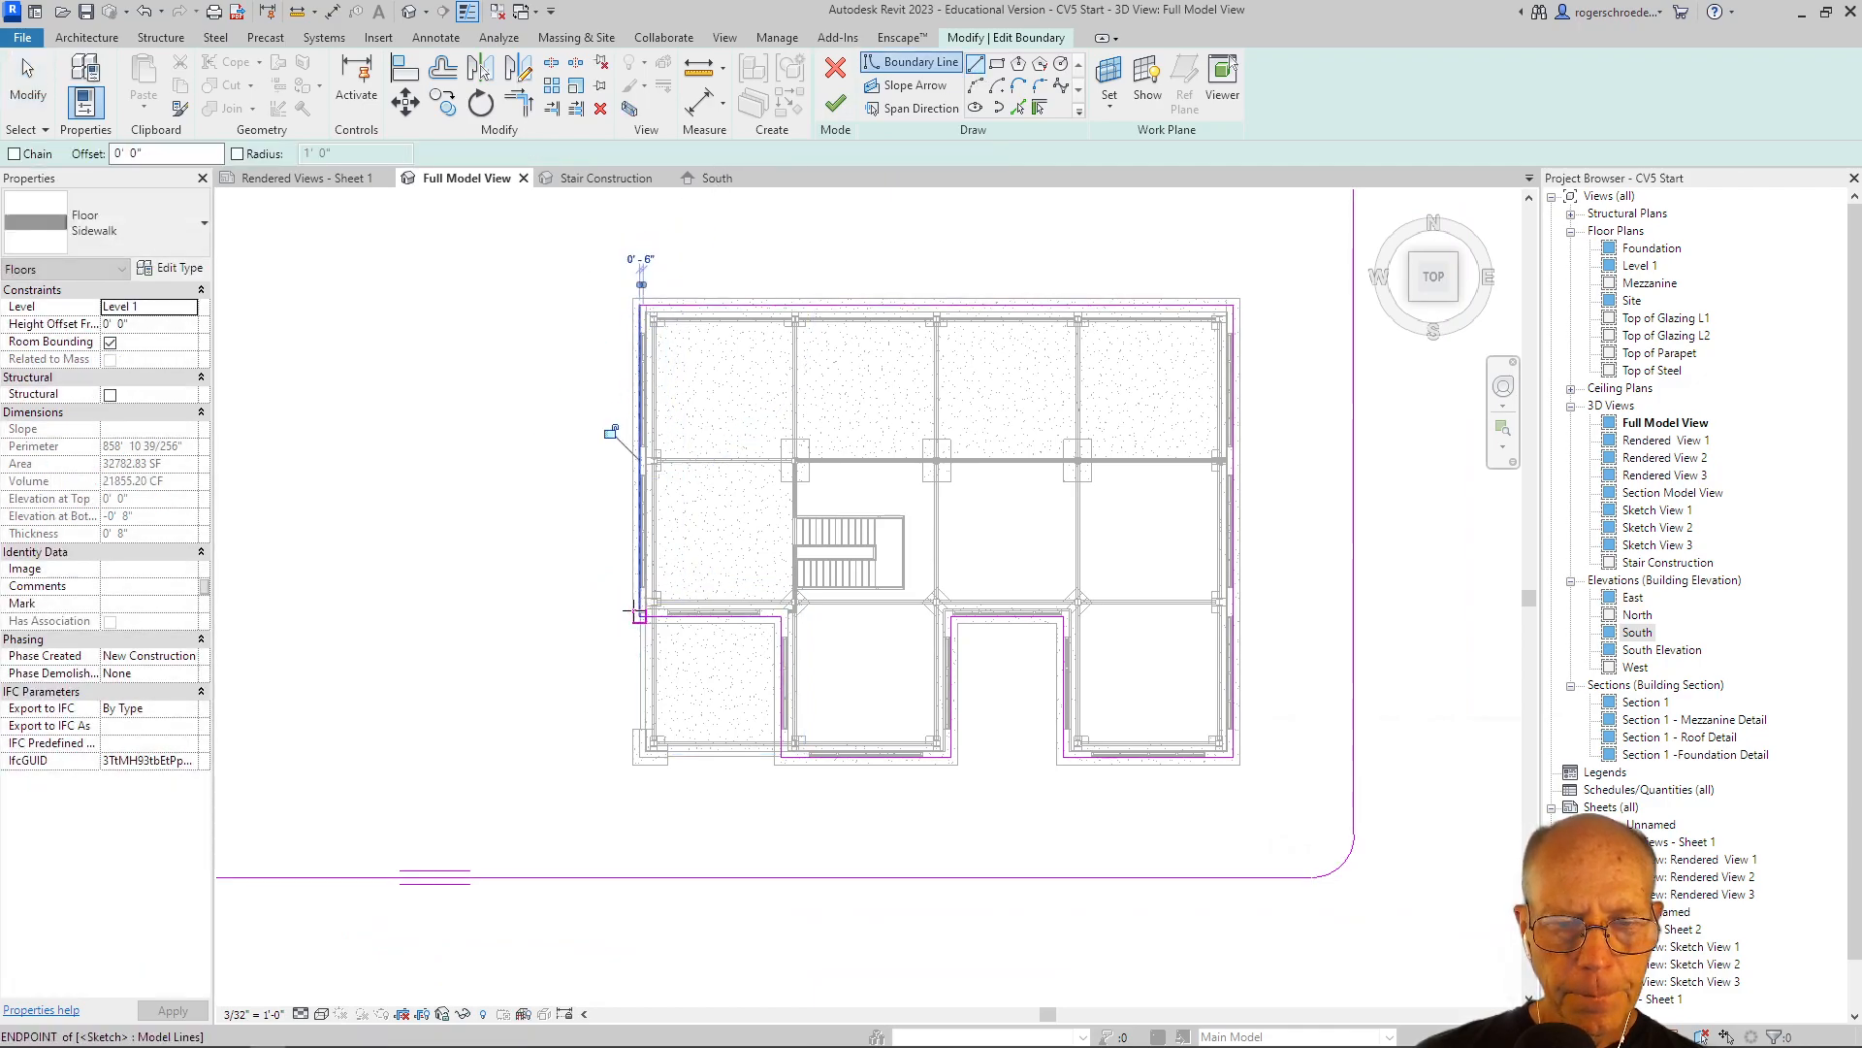
pyautogui.click(837, 105)
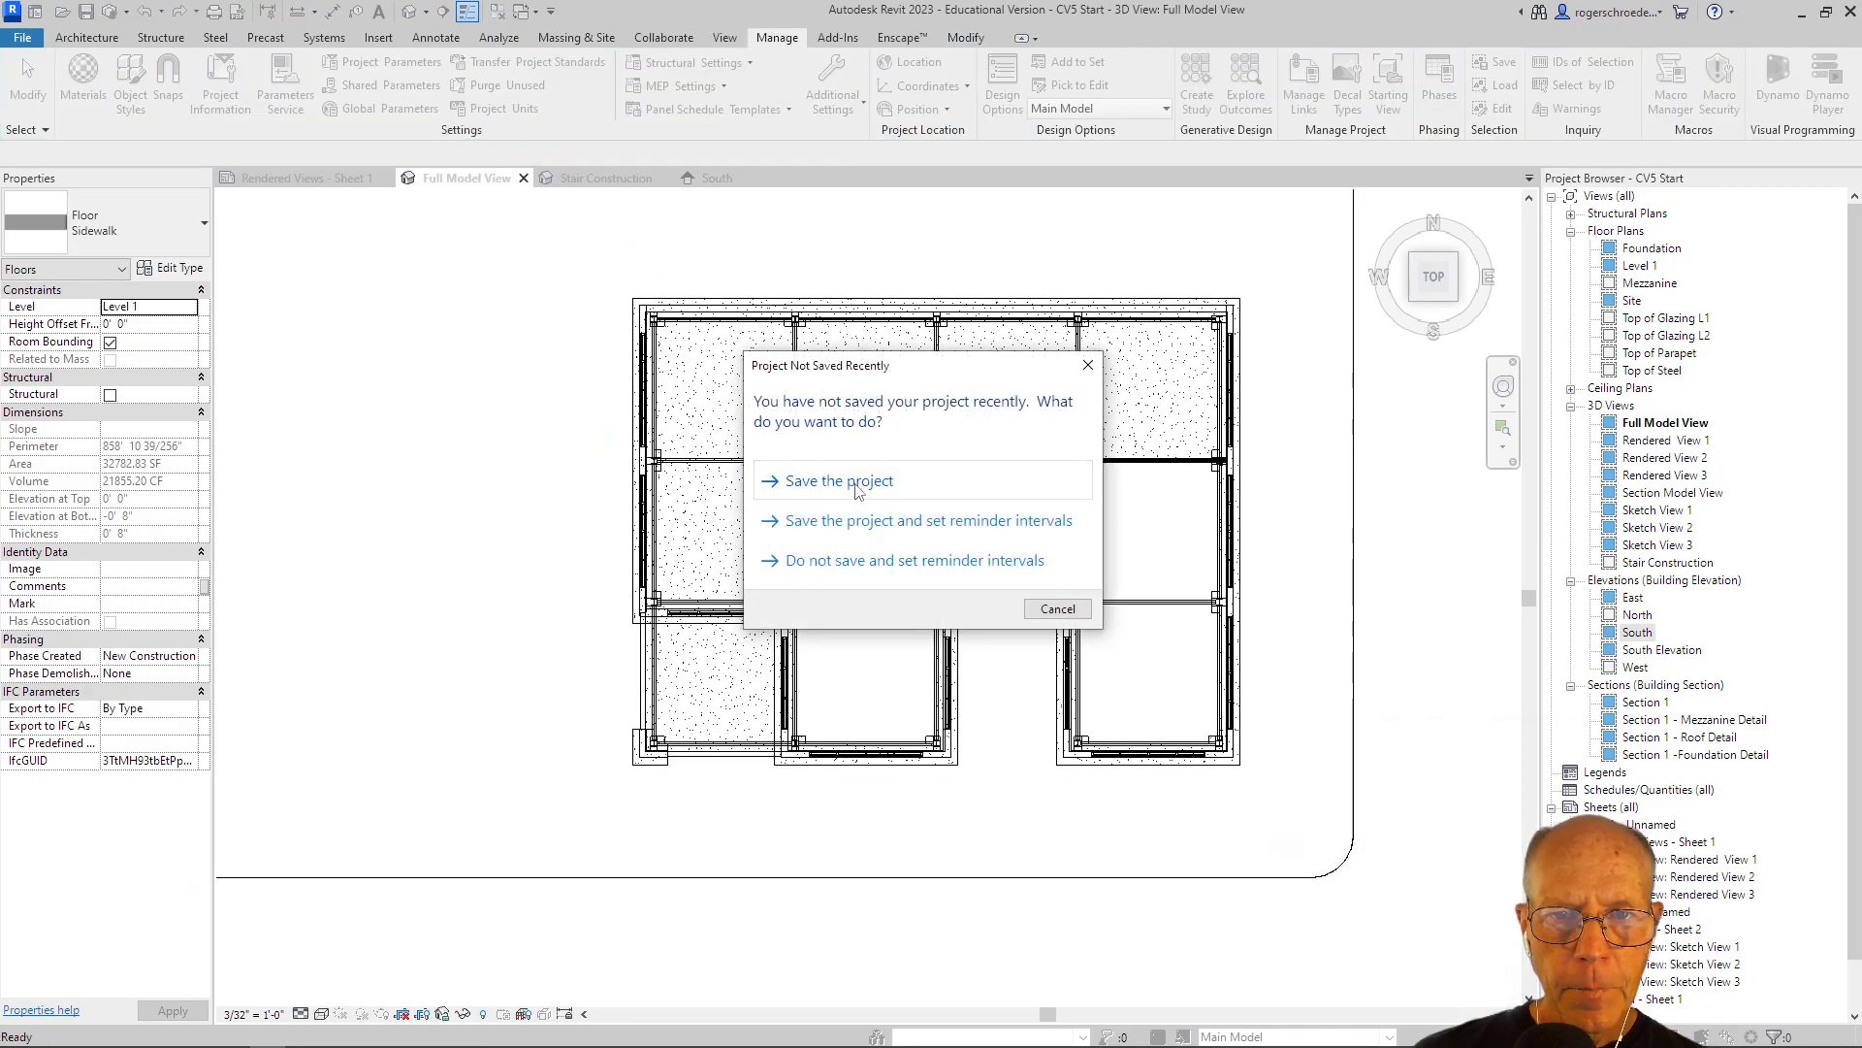
pyautogui.click(1044, 614)
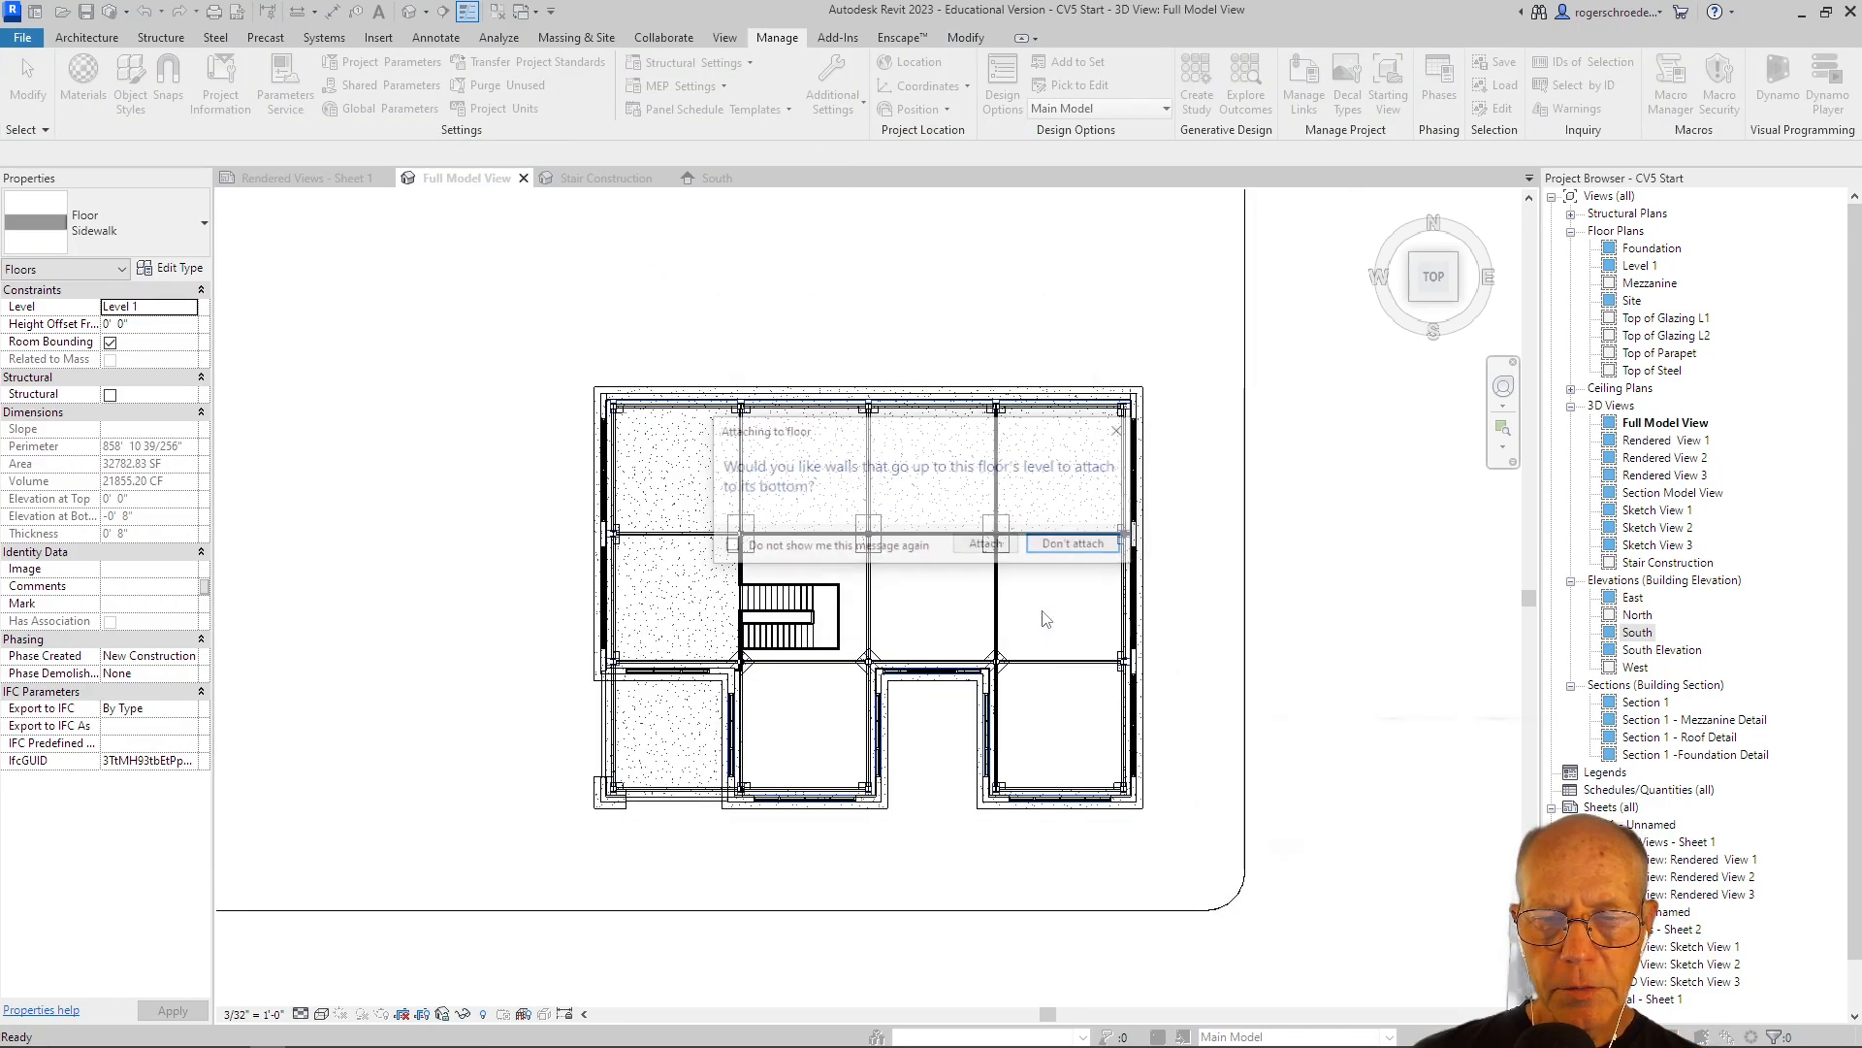
pyautogui.click(1071, 548)
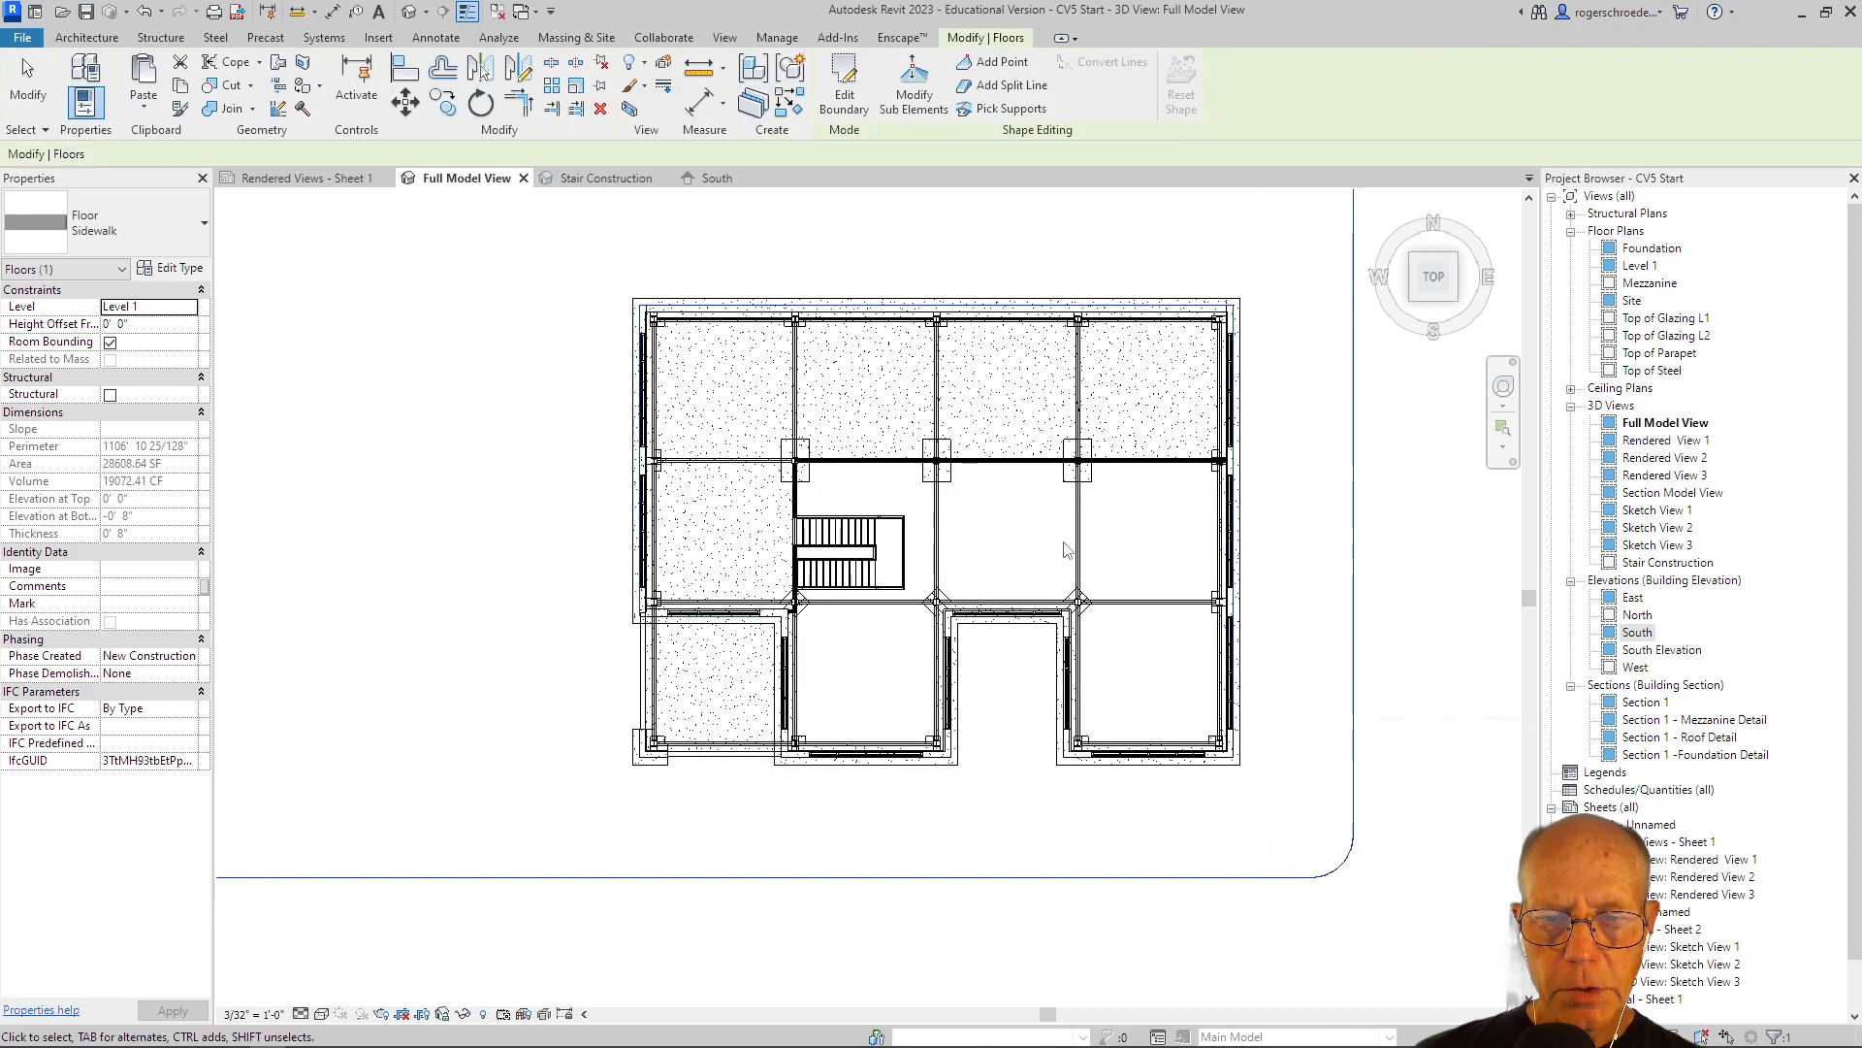
# Show the model in the isometric view of its front and right sides with the Realistic visual style.
pyautogui.click(1431, 281)
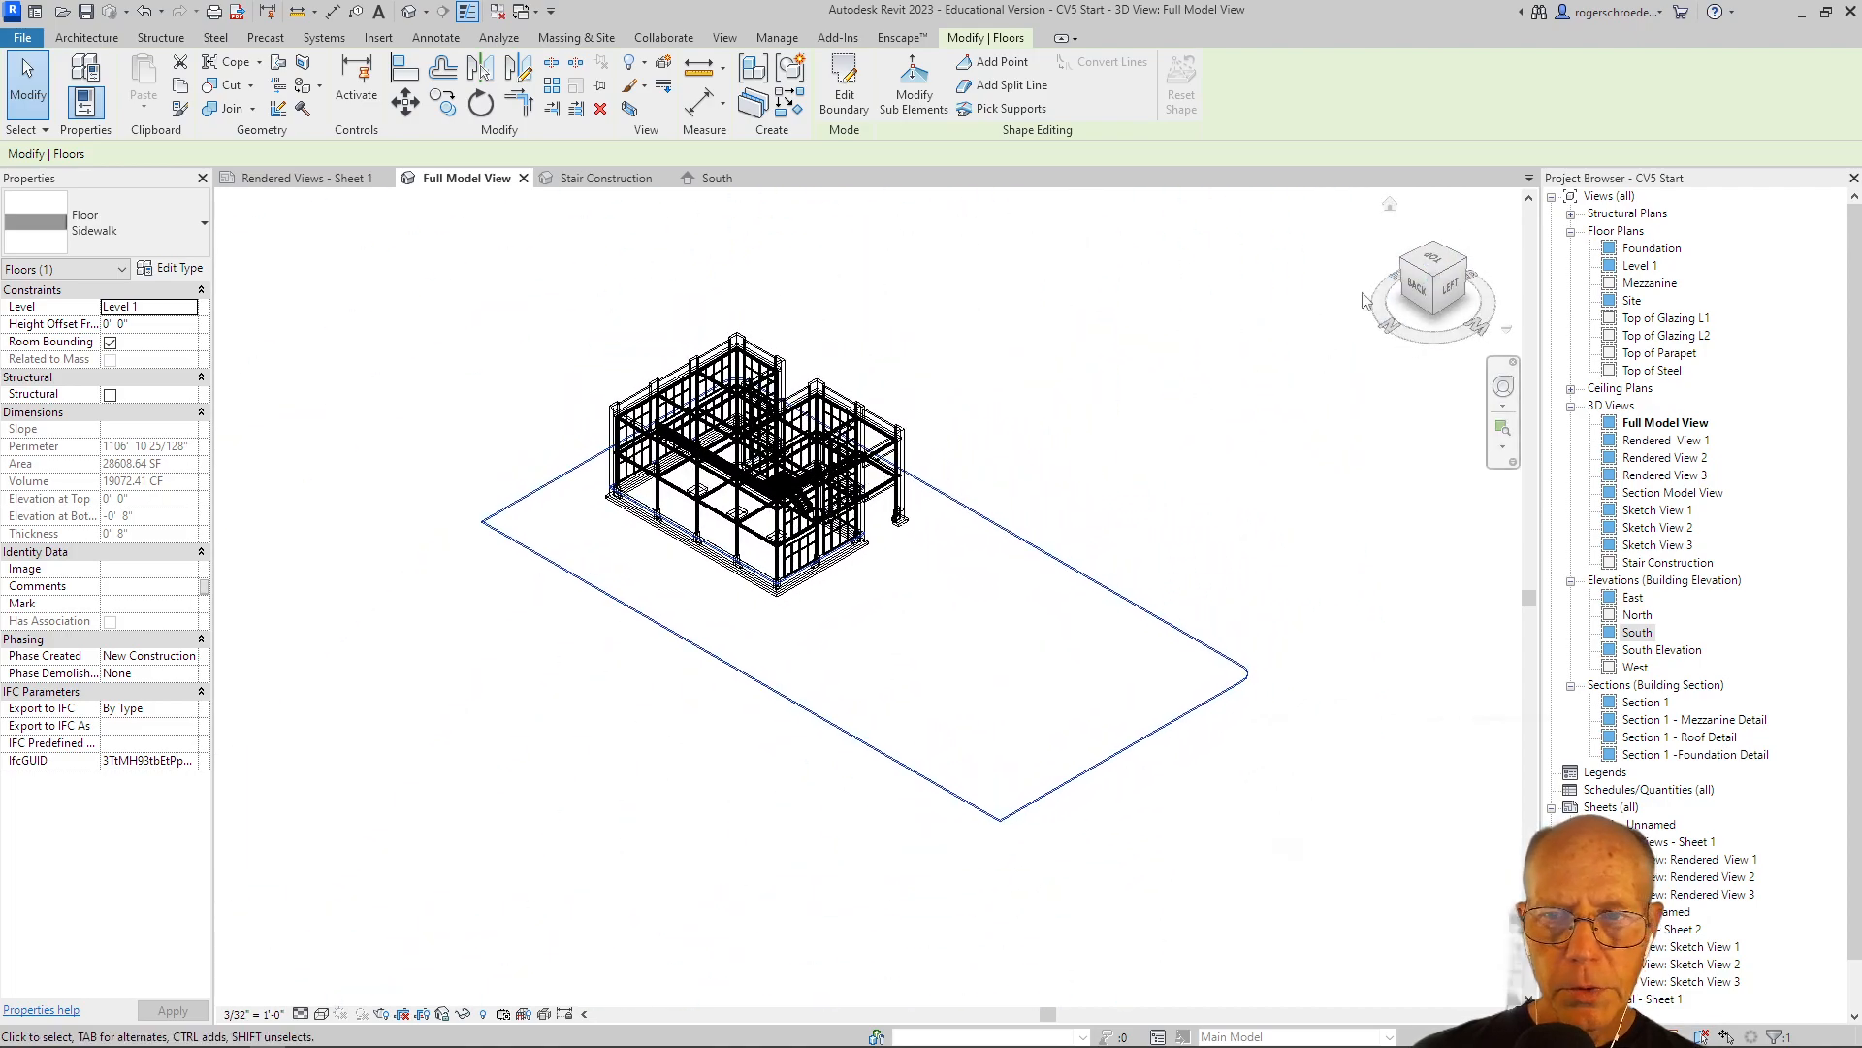
pyautogui.click(1437, 255)
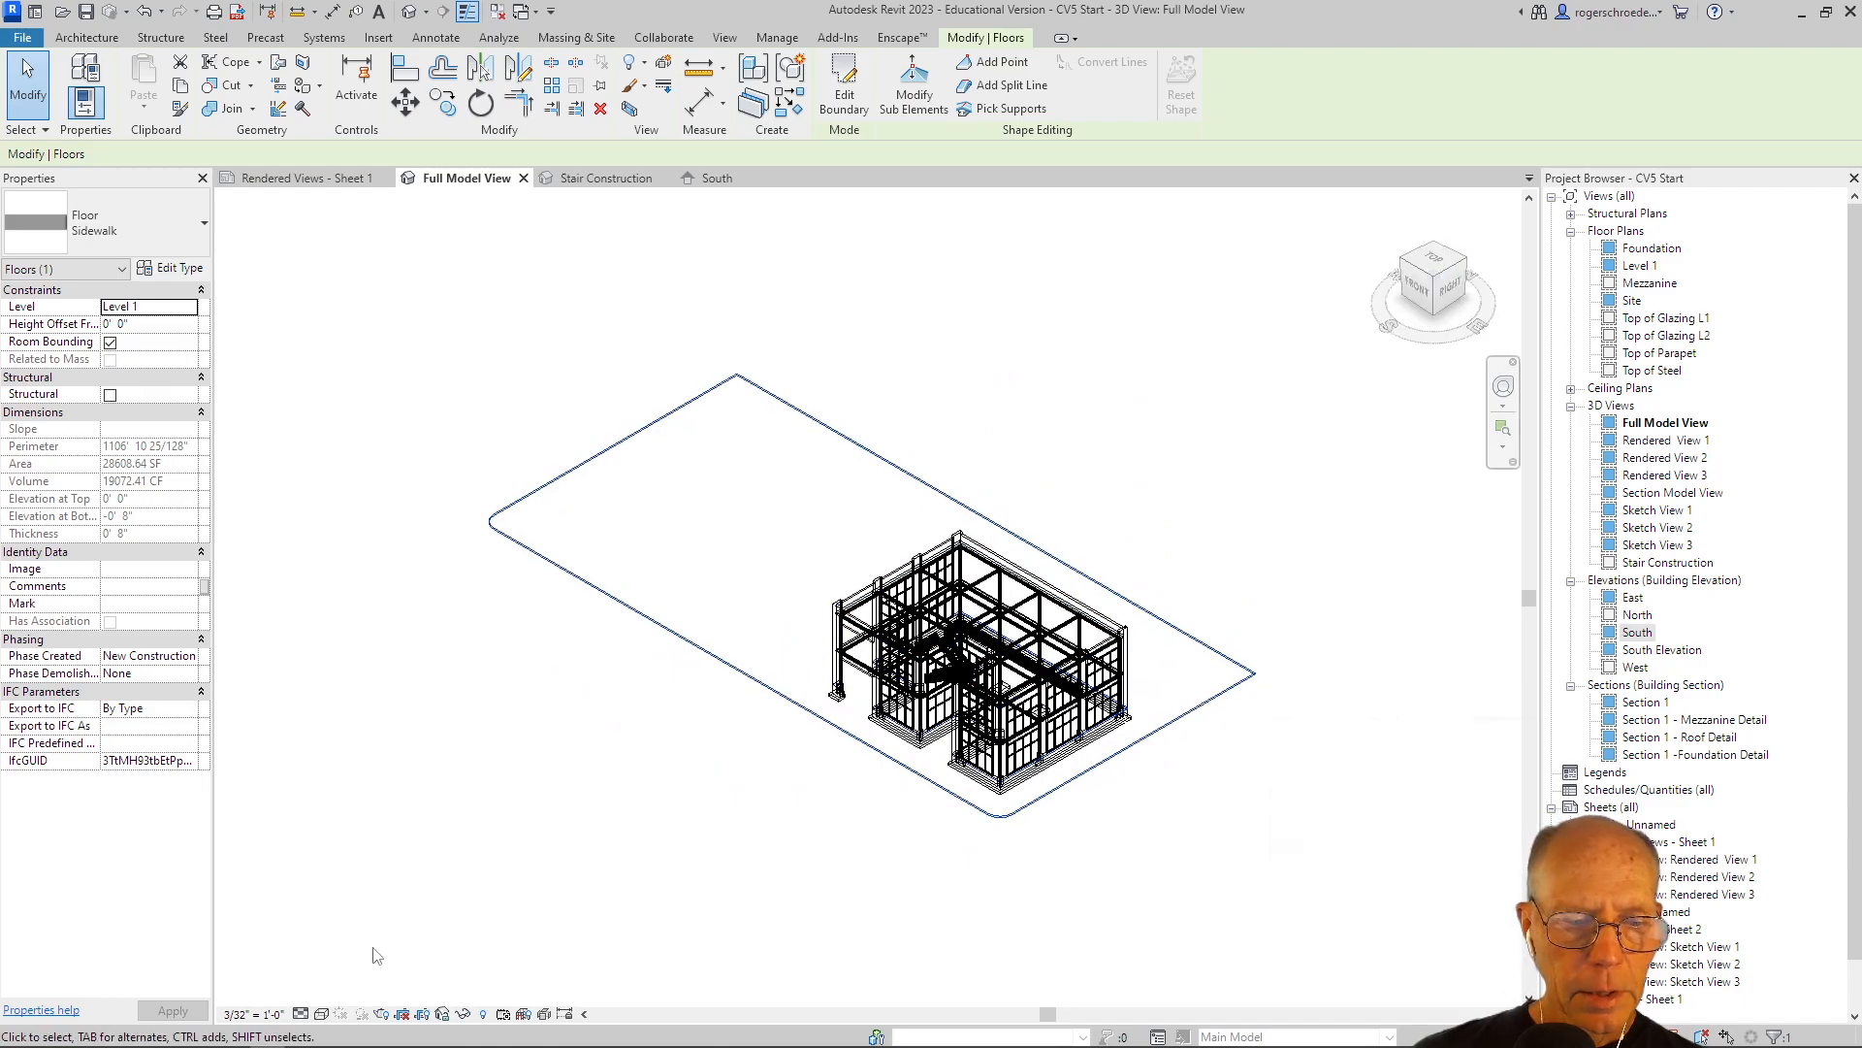
pyautogui.click(321, 1013)
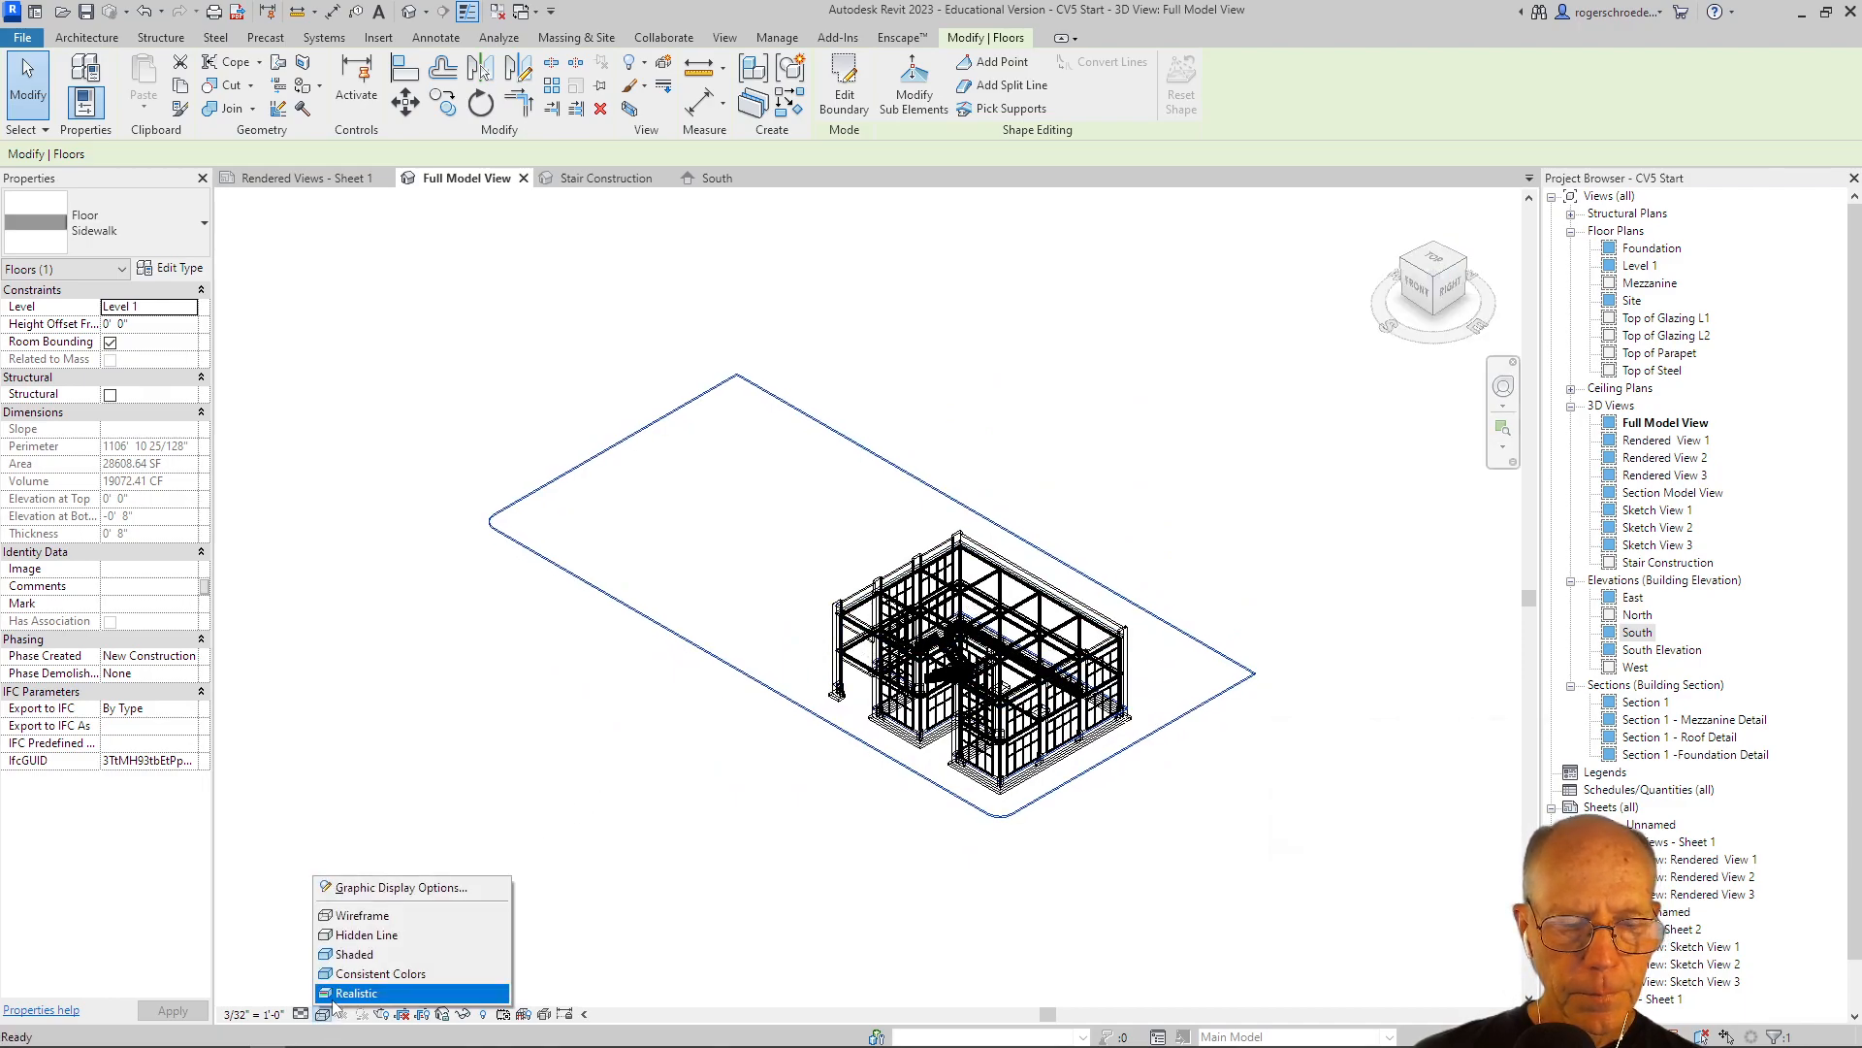
pyautogui.click(335, 990)
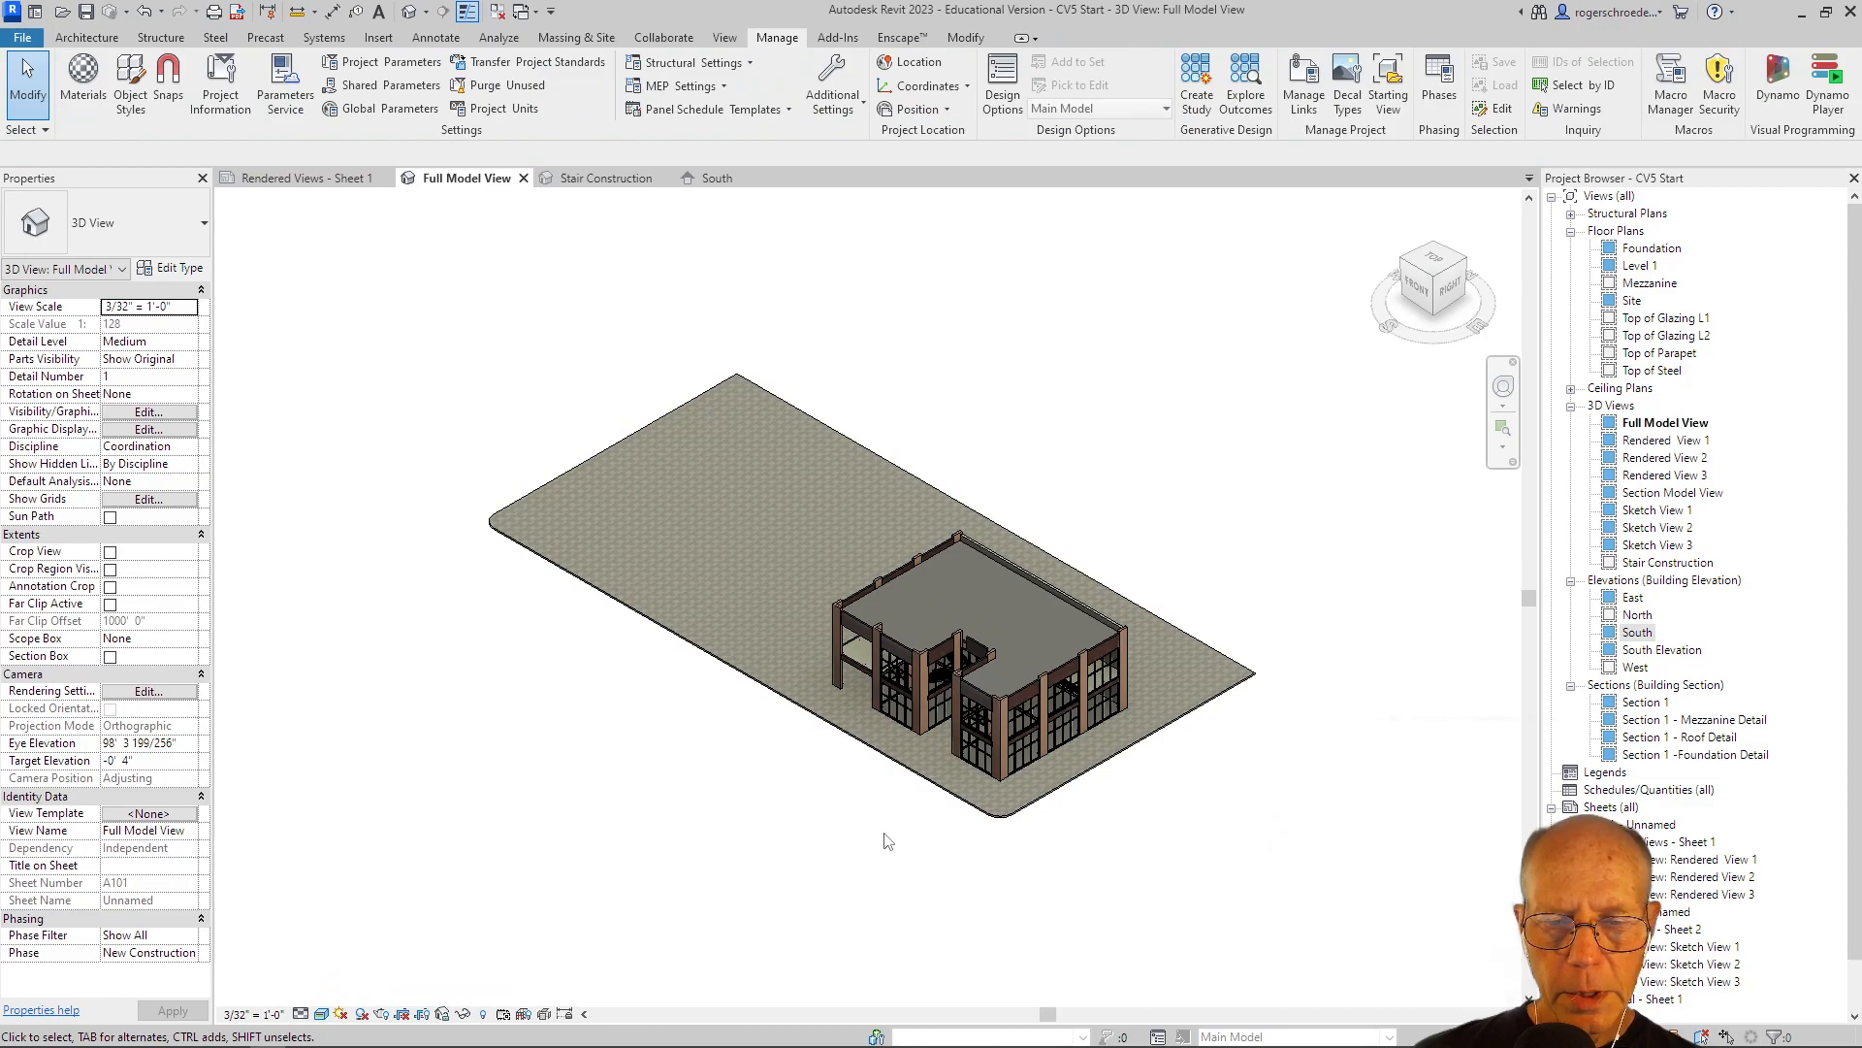
pyautogui.scroll(8, 970, 824)
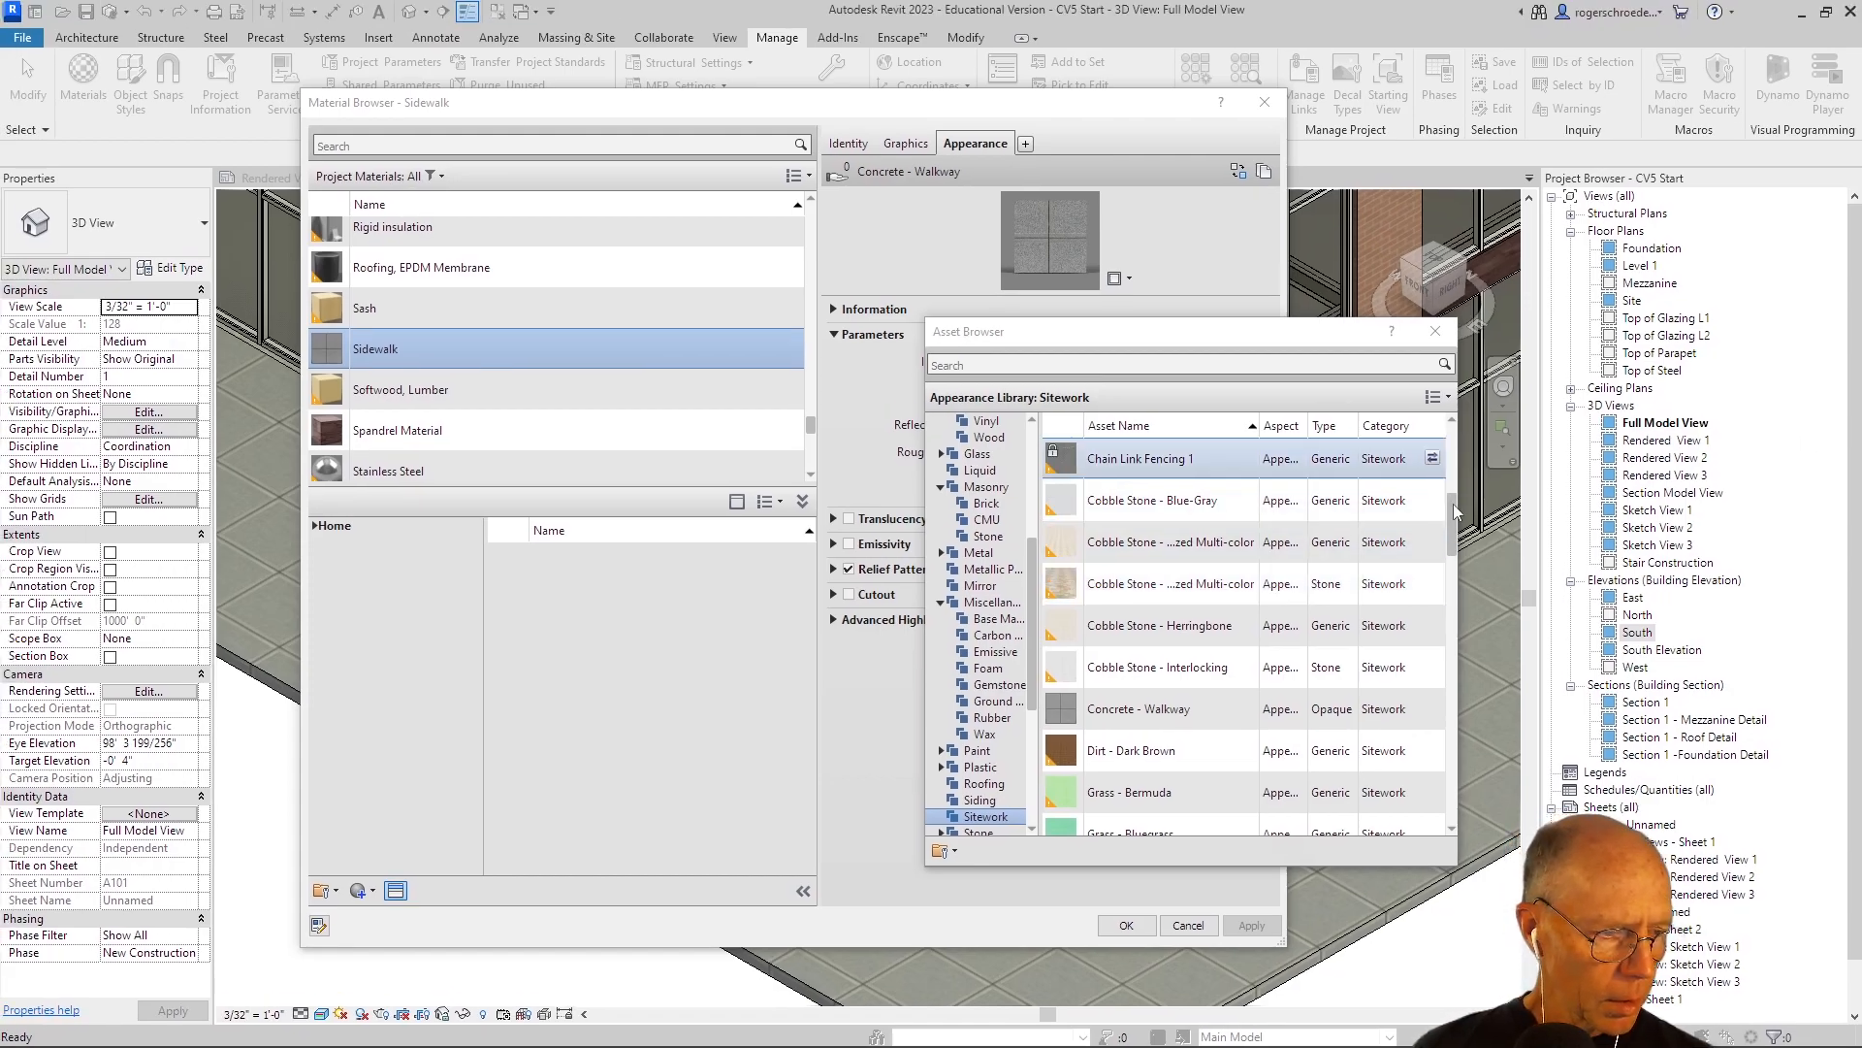
# Look through the Sitework appearance assets for the Sidewalk material and close the Asset Browser.
pyautogui.moveTo(1454, 522); pyautogui.dragTo(1461, 546)
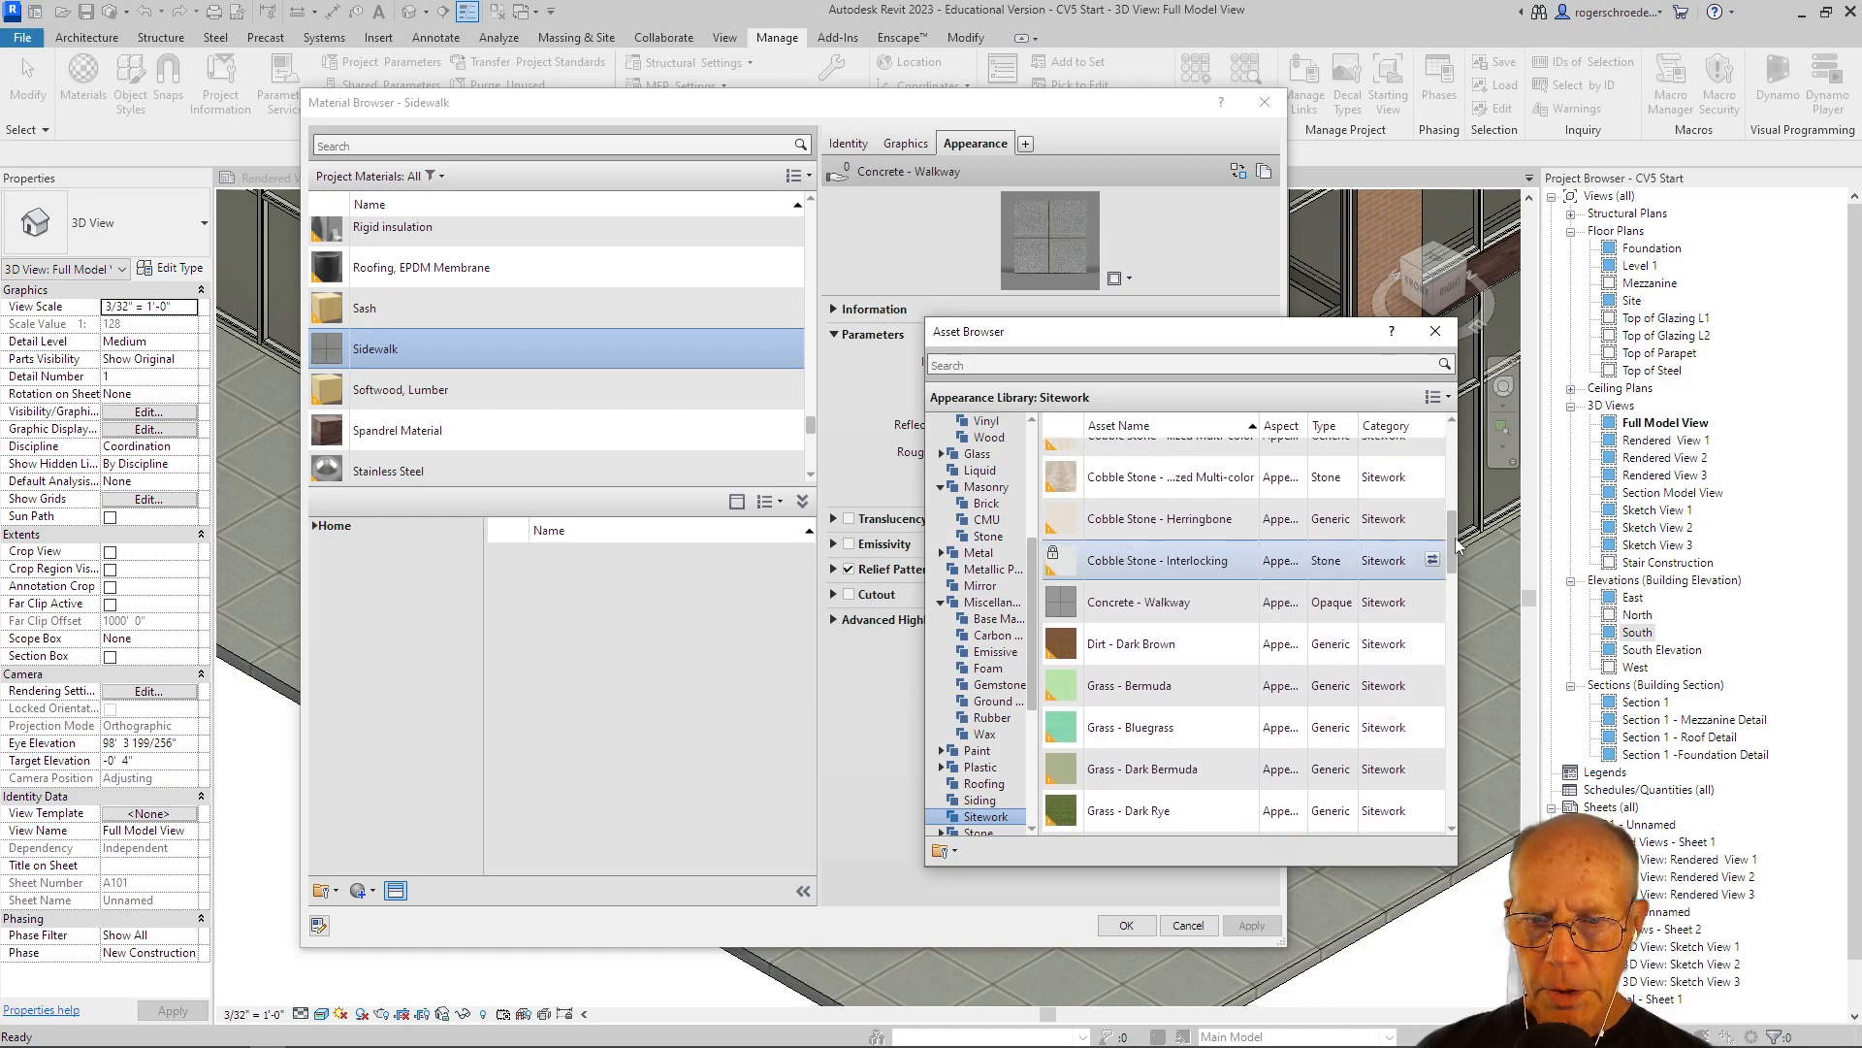
pyautogui.scroll(-1, 1115, 766)
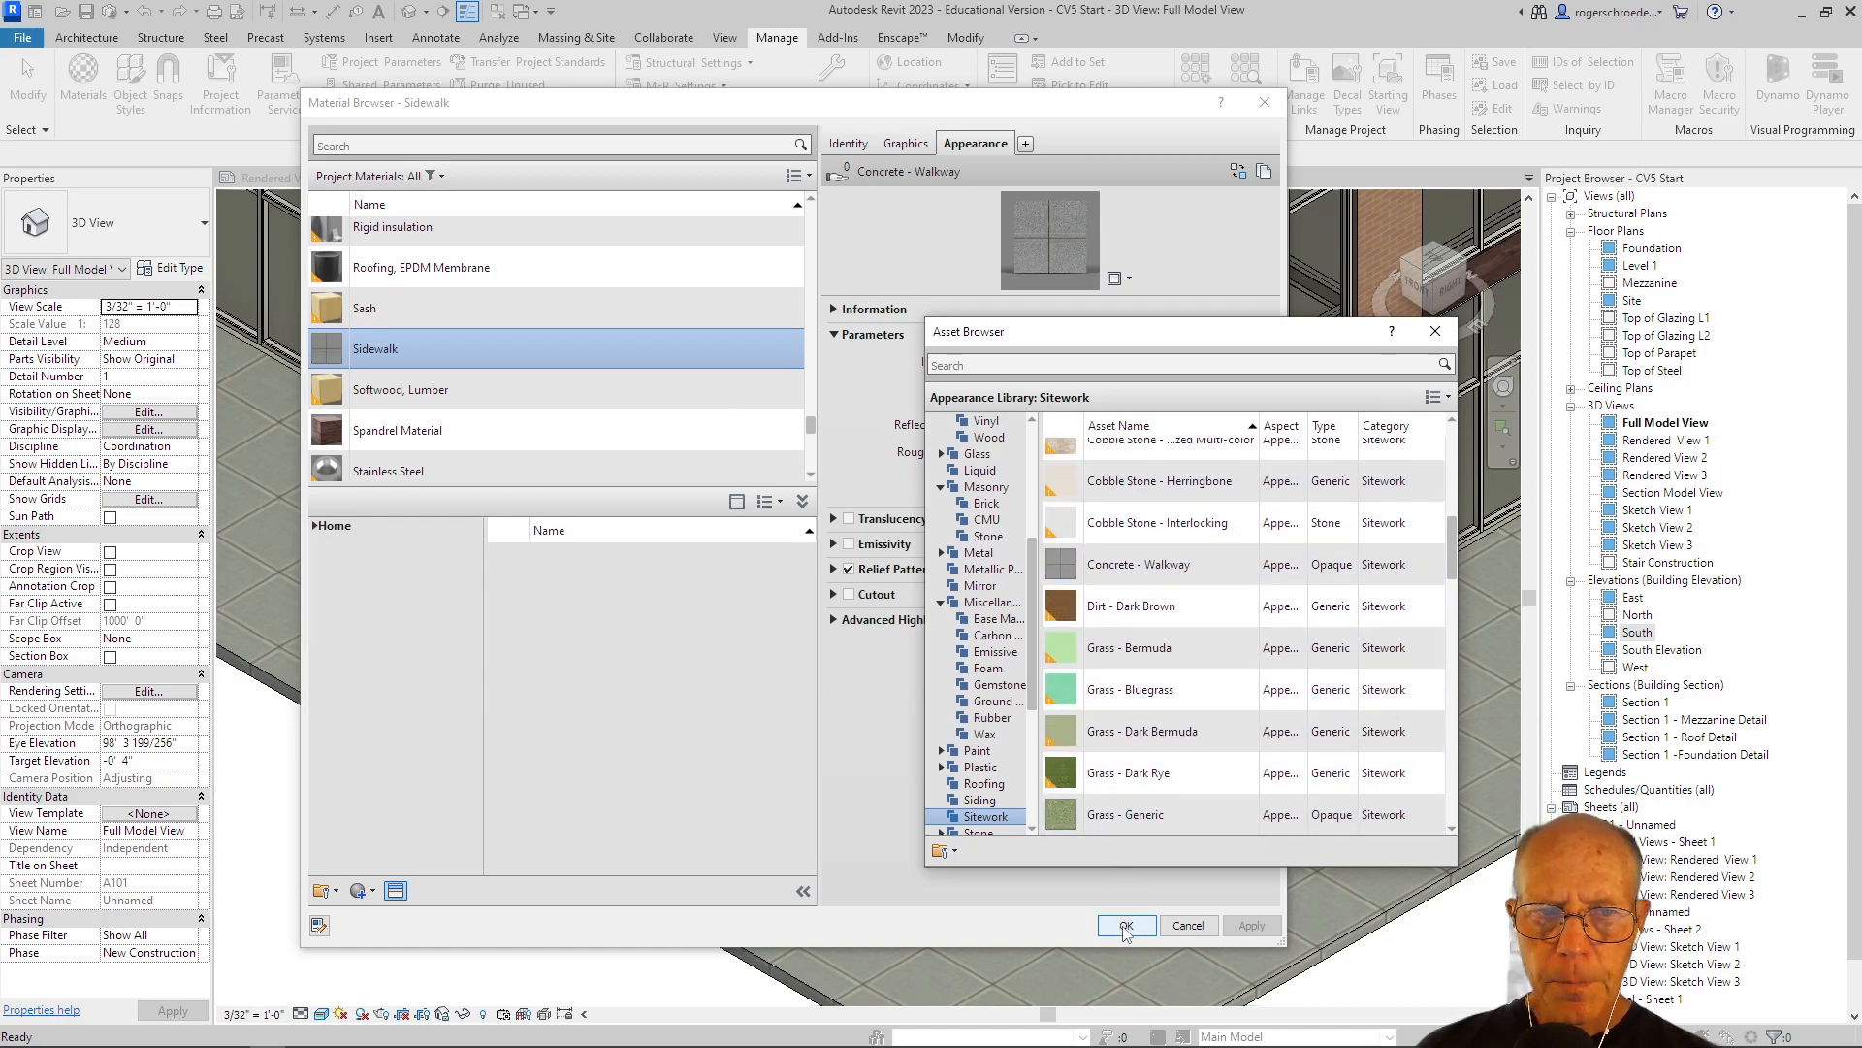
pyautogui.scroll(1, 1213, 611)
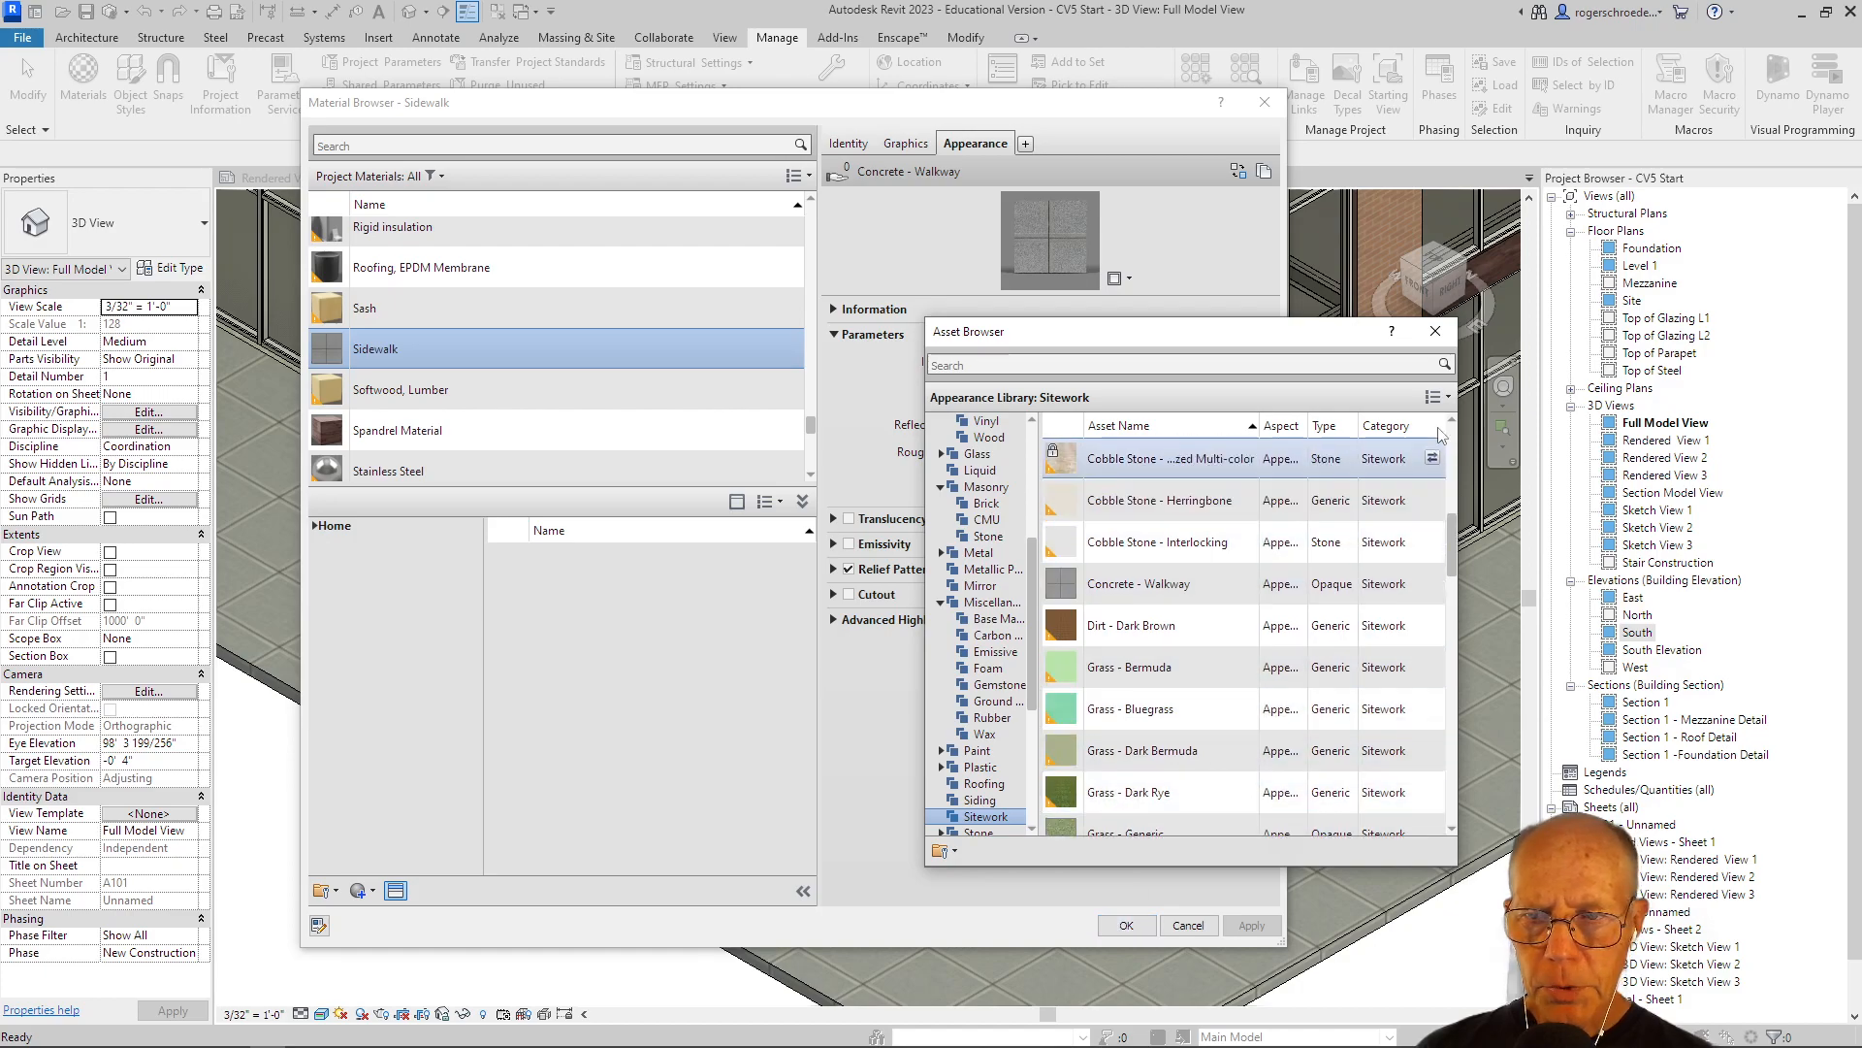
pyautogui.click(1436, 331)
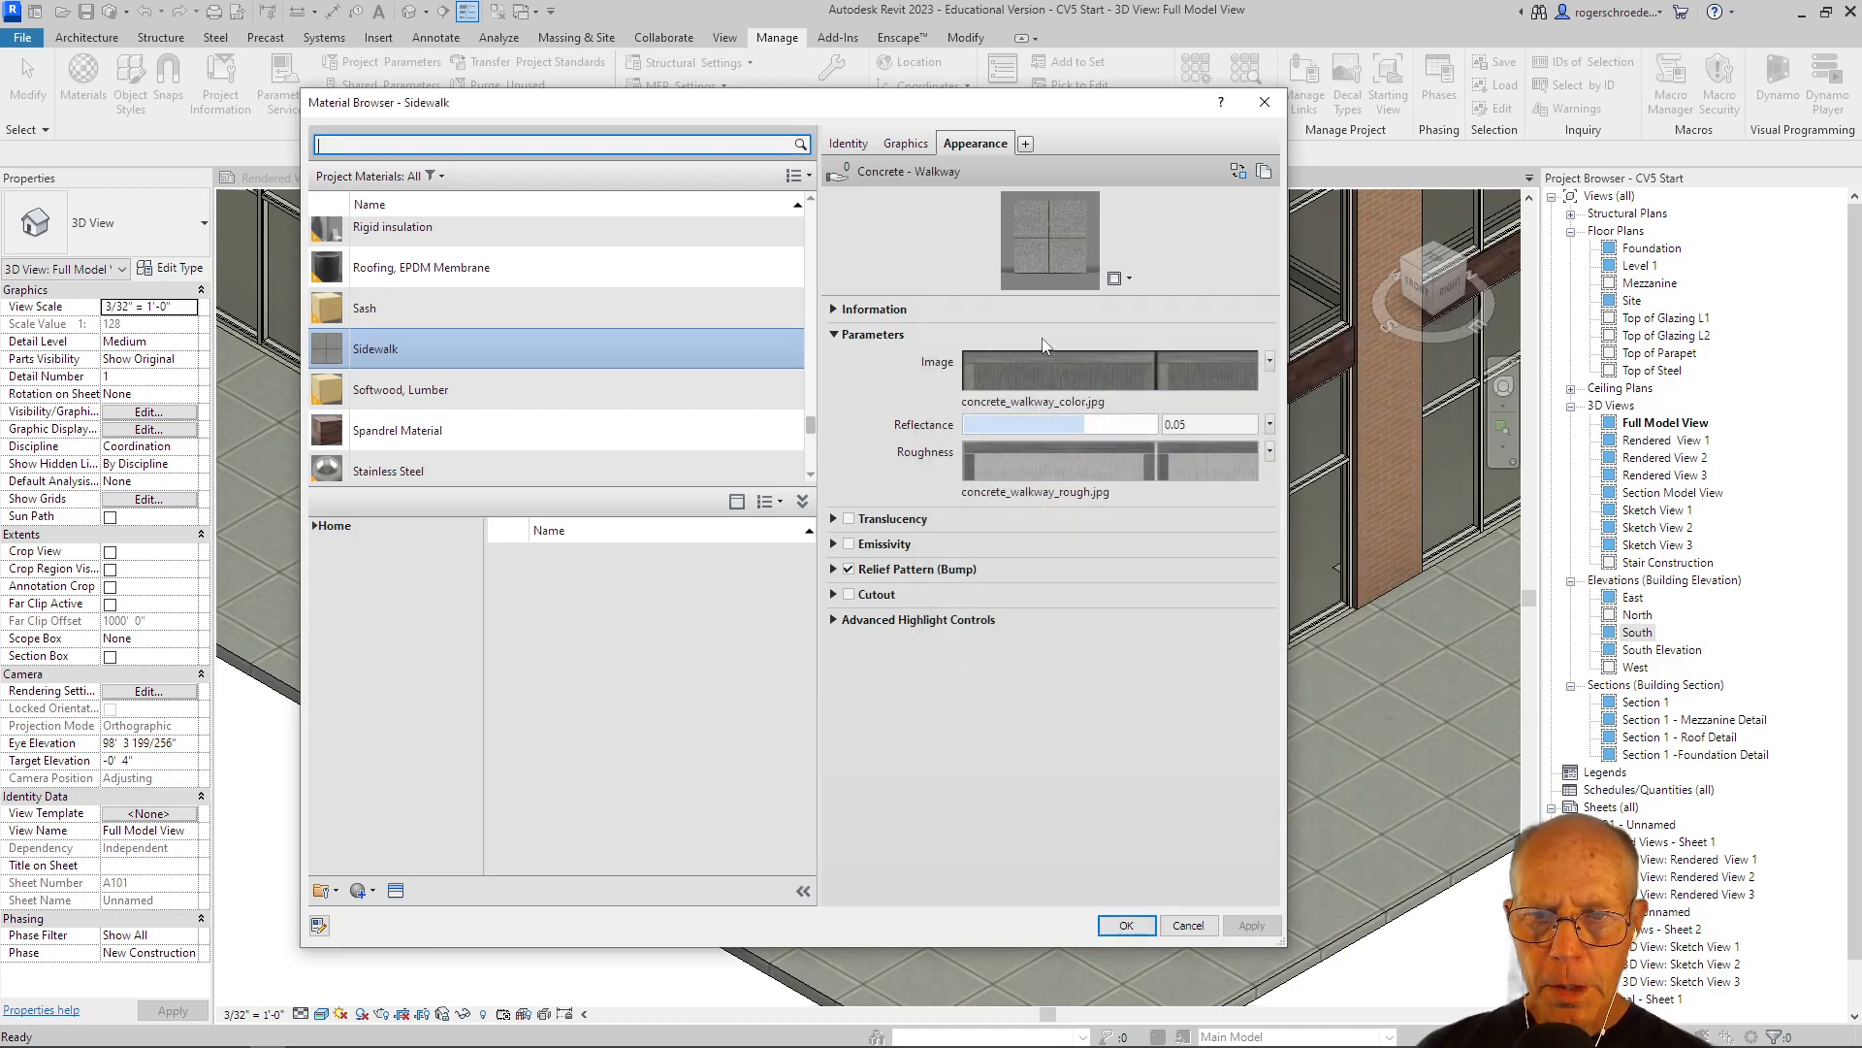
# Set the sample size of the Sidewalk material's color image, concrete_walkway_color.jpg, to 2'-0" and apply it.
pyautogui.click(1056, 369)
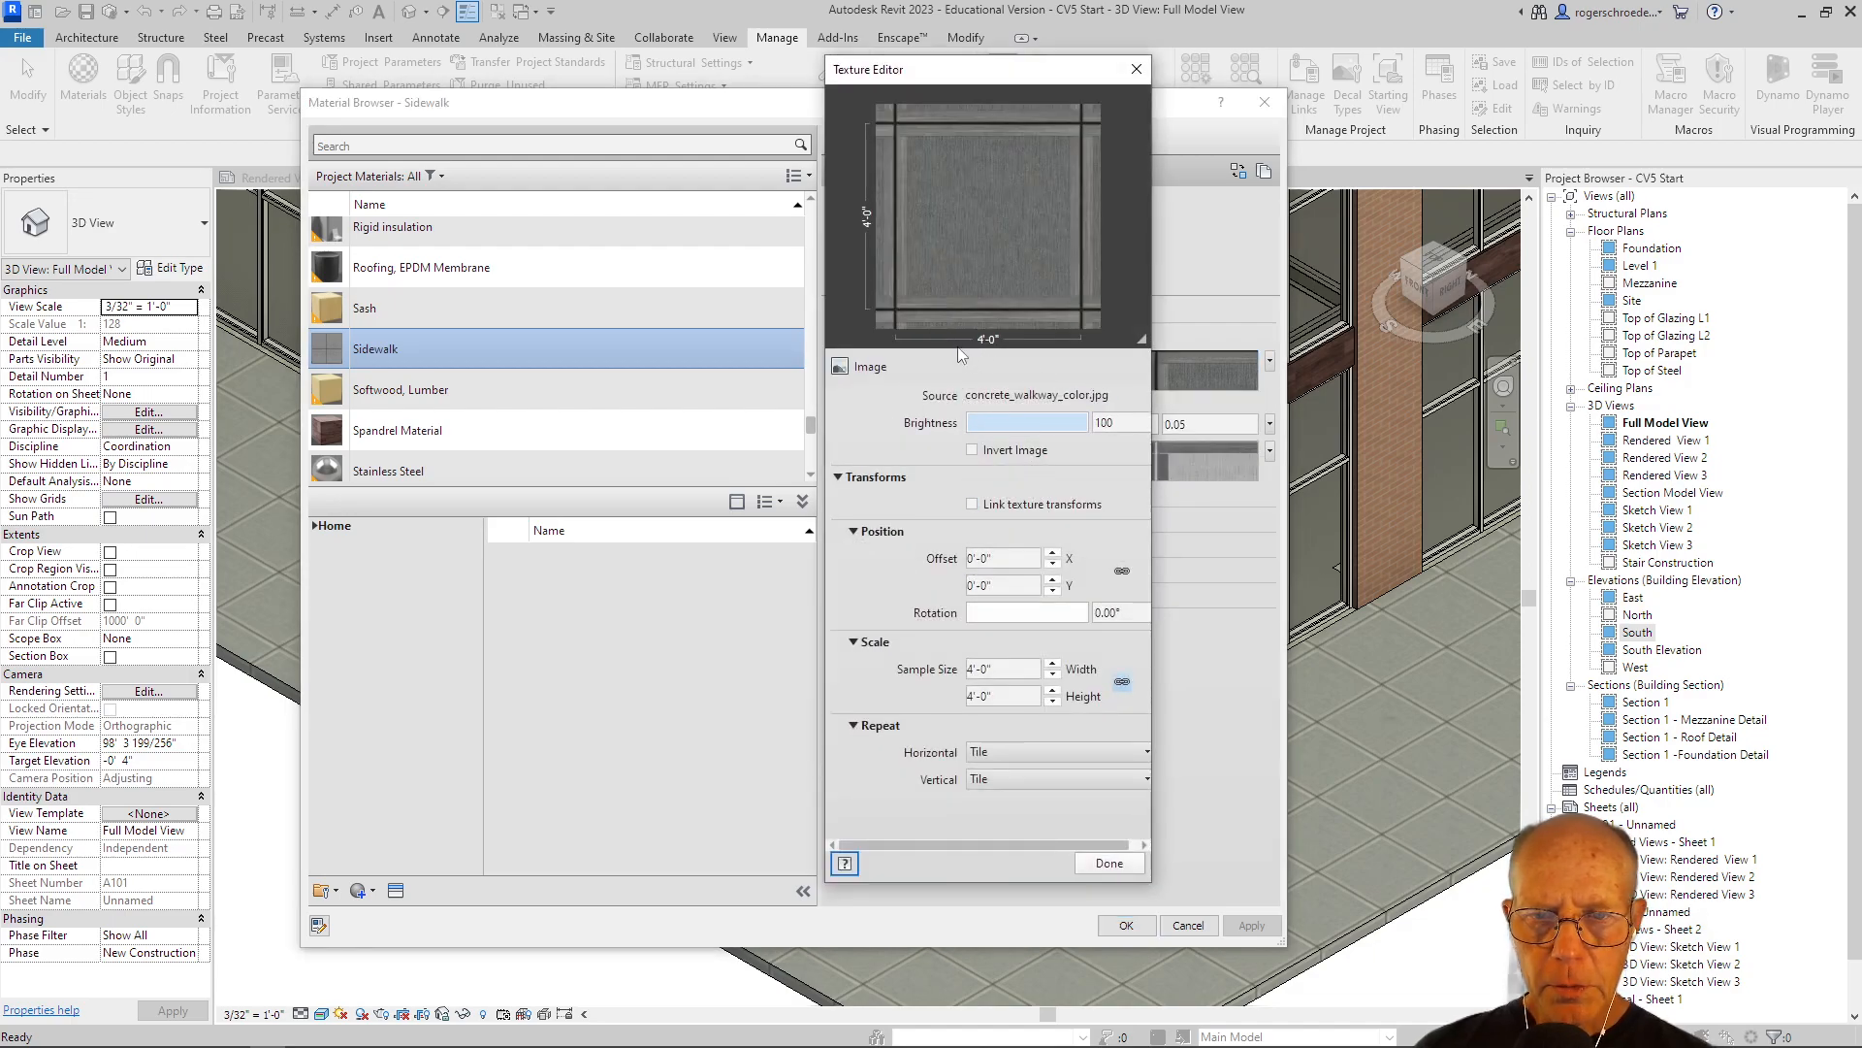
pyautogui.click(983, 671)
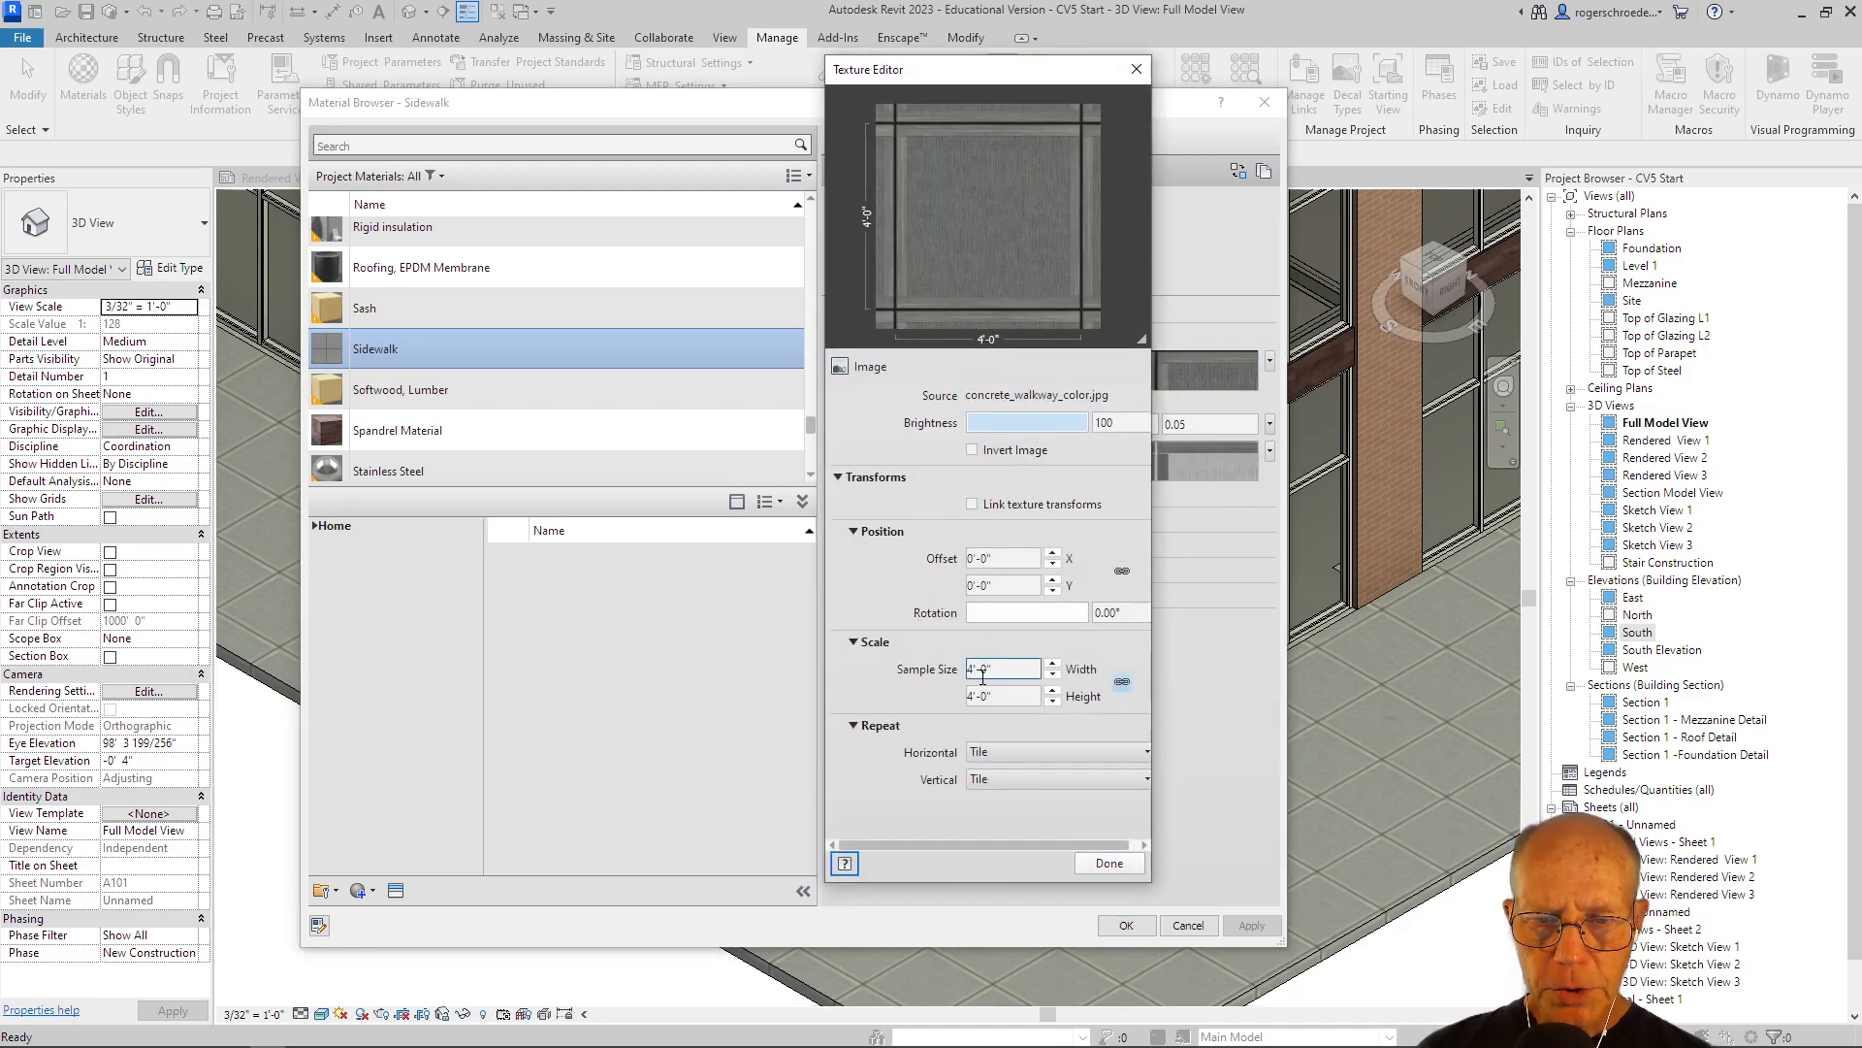
pyautogui.doubleClick(974, 670)
pyautogui.write('2')
pyautogui.press('Tab')
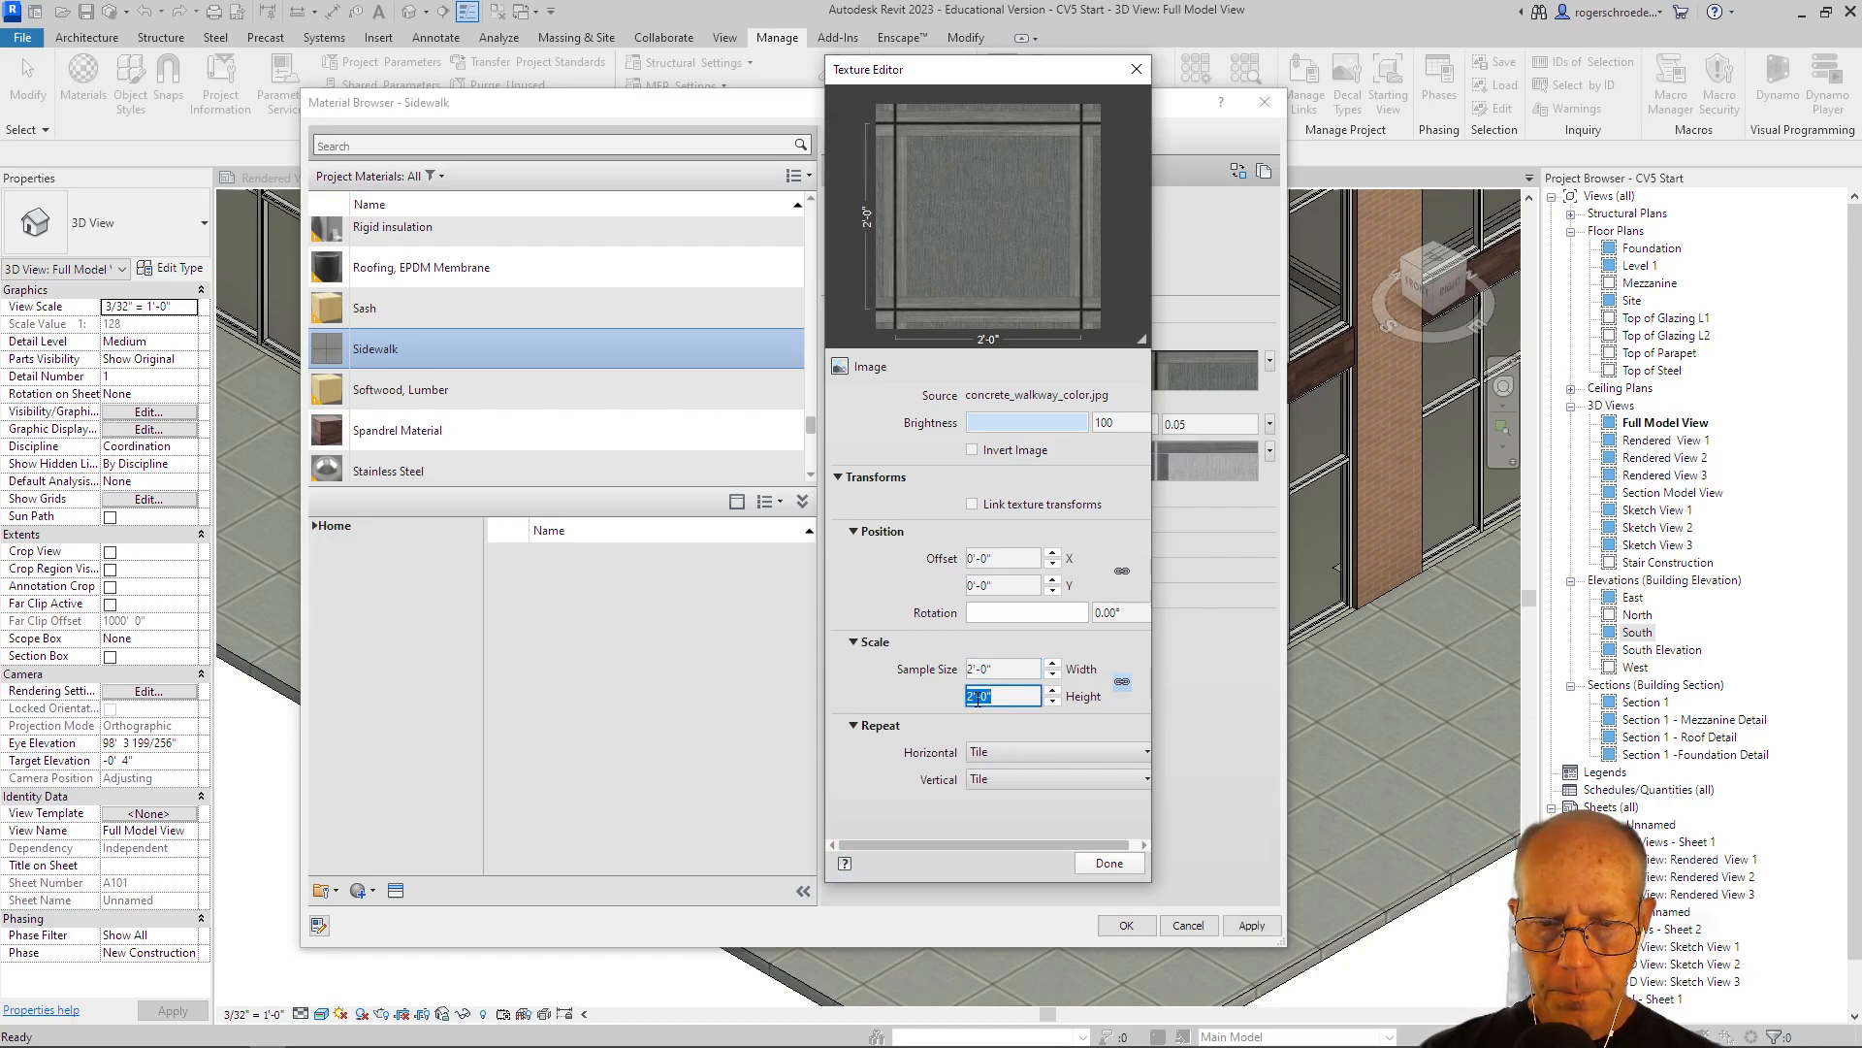
pyautogui.click(1110, 863)
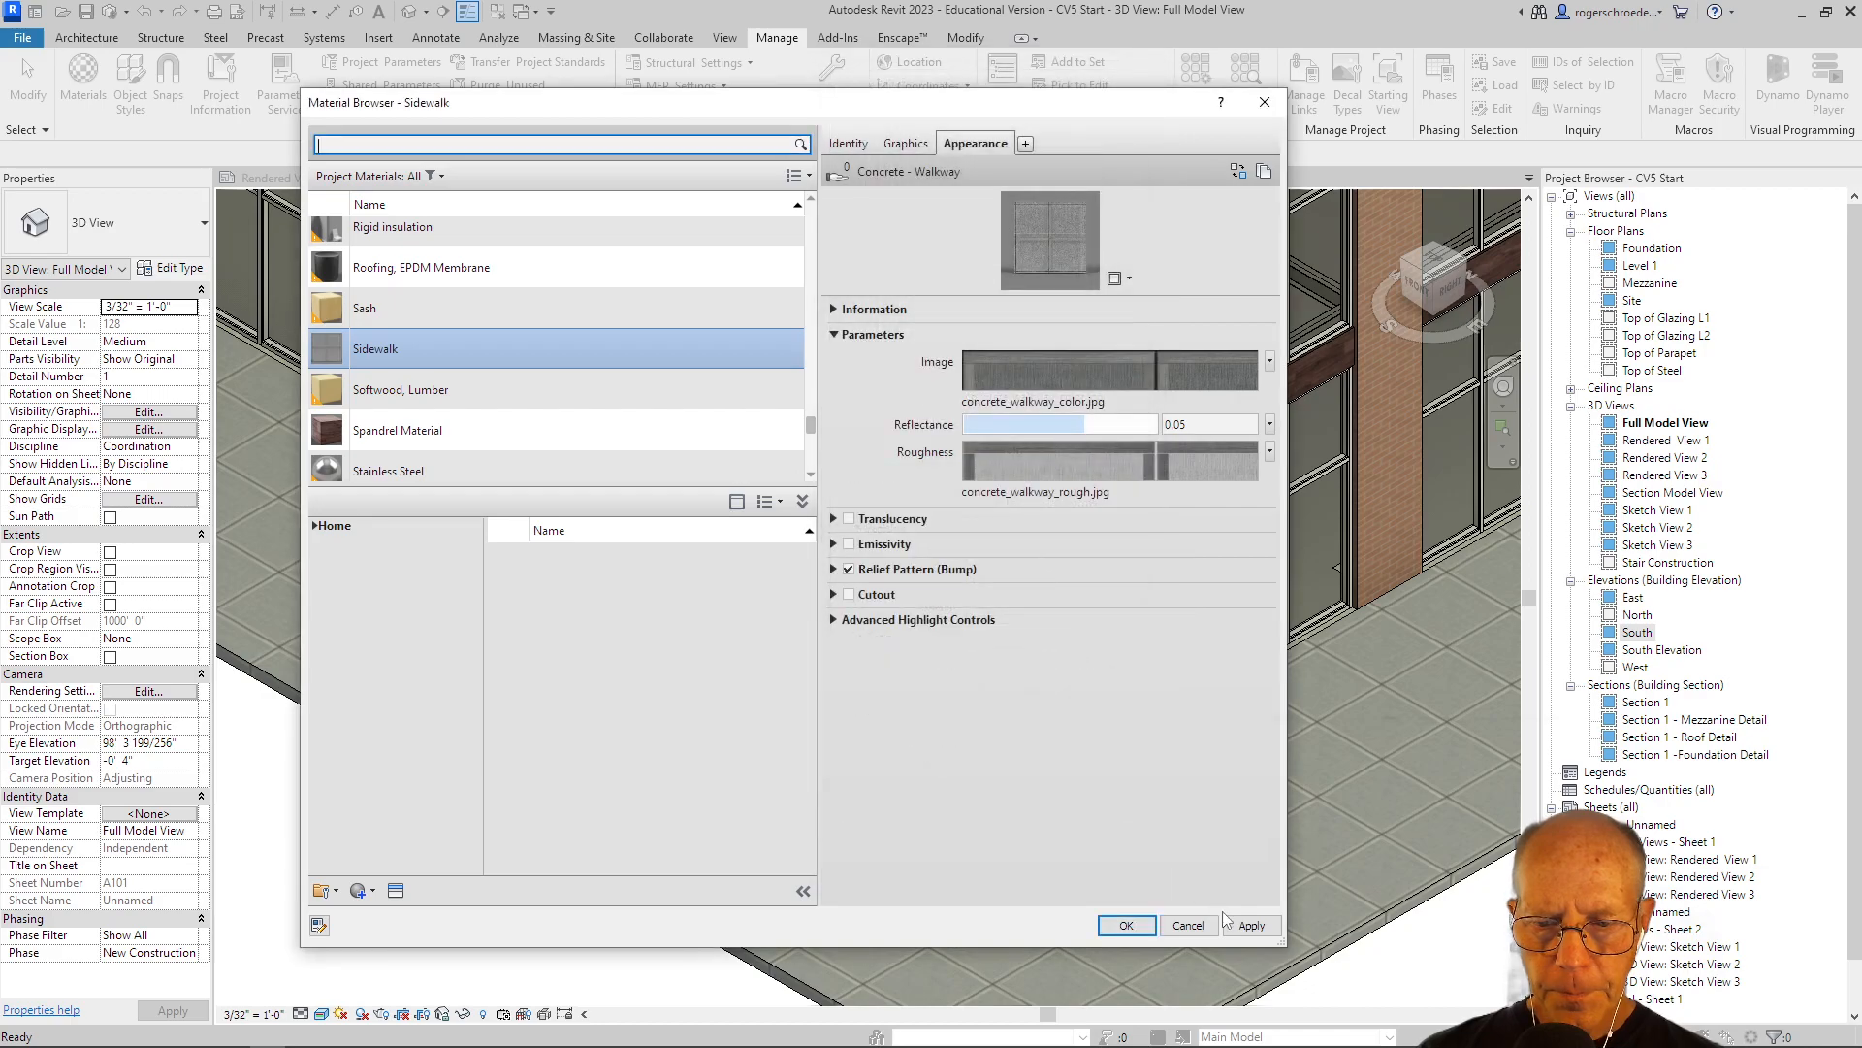
pyautogui.click(1240, 926)
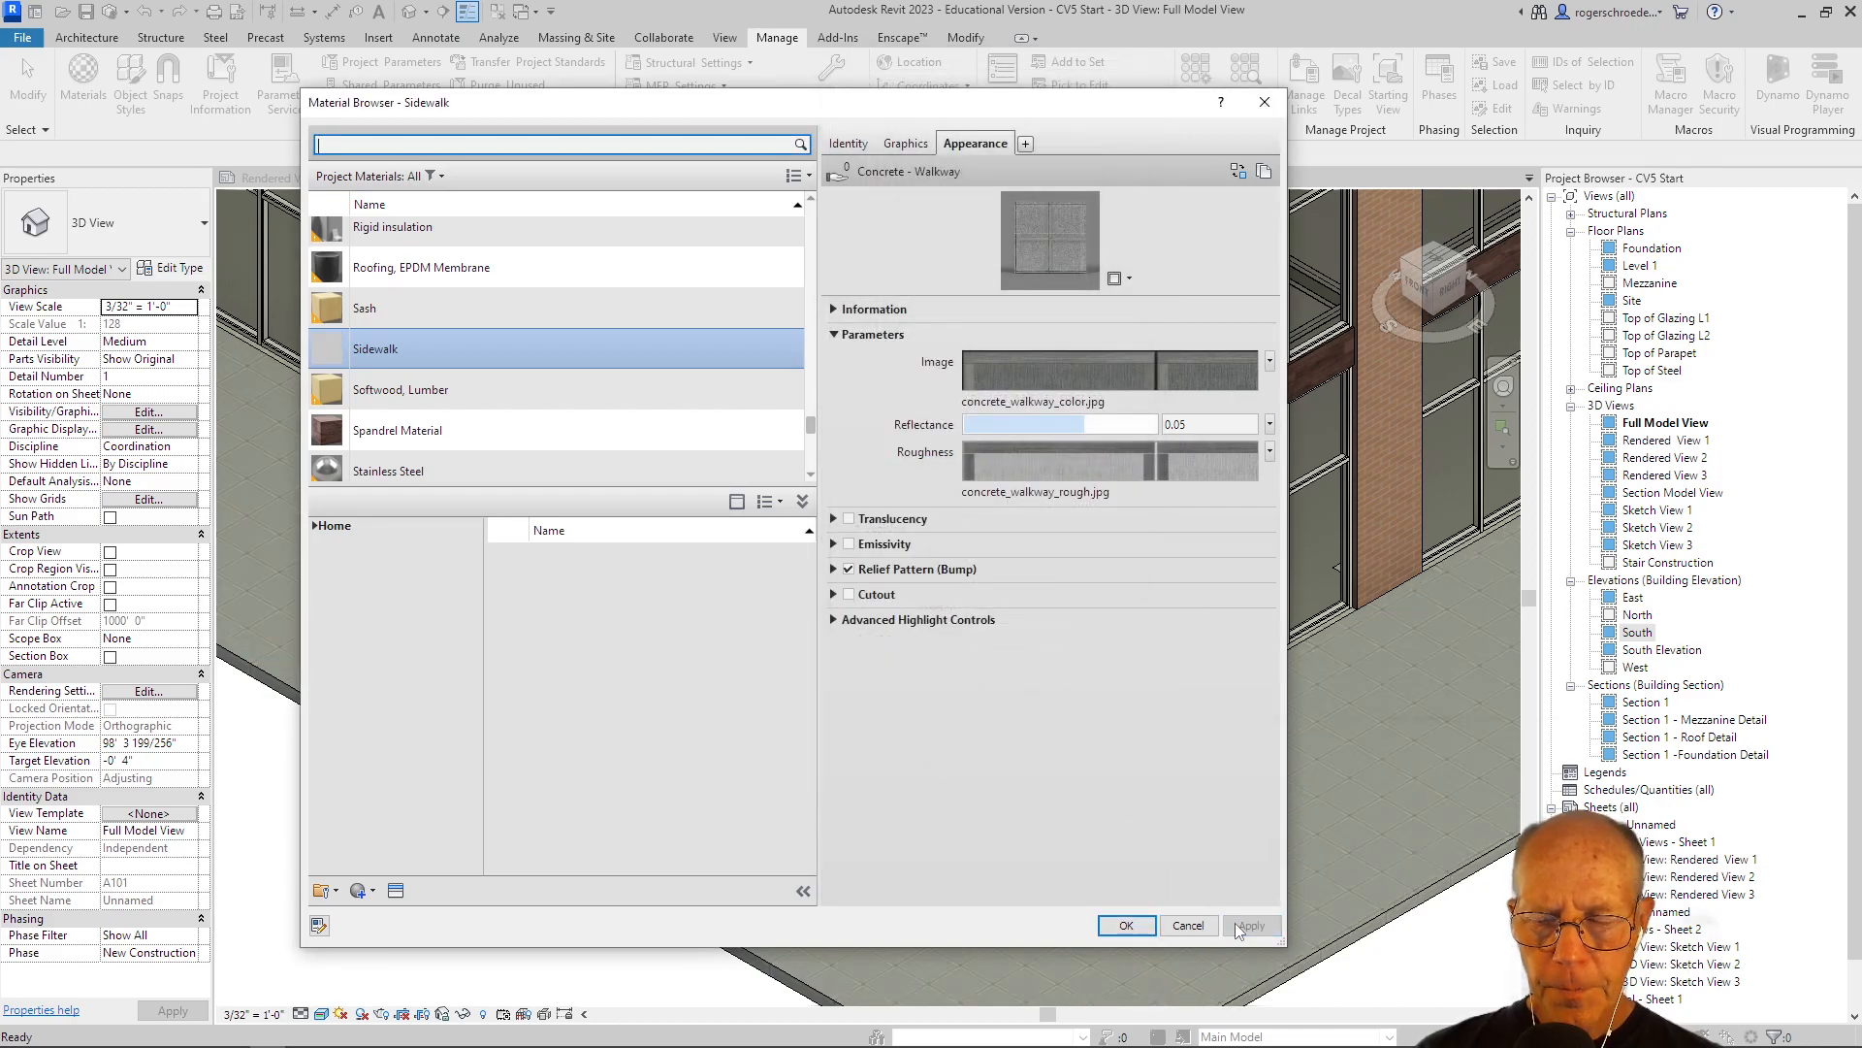
# Set the sample size of the roughness image, concrete_walkway_rough.jpg, to 2'-0", apply it and close the Material Browser.
pyautogui.click(1092, 460)
pyautogui.click(985, 669)
pyautogui.press('Delete')
pyautogui.write('2')
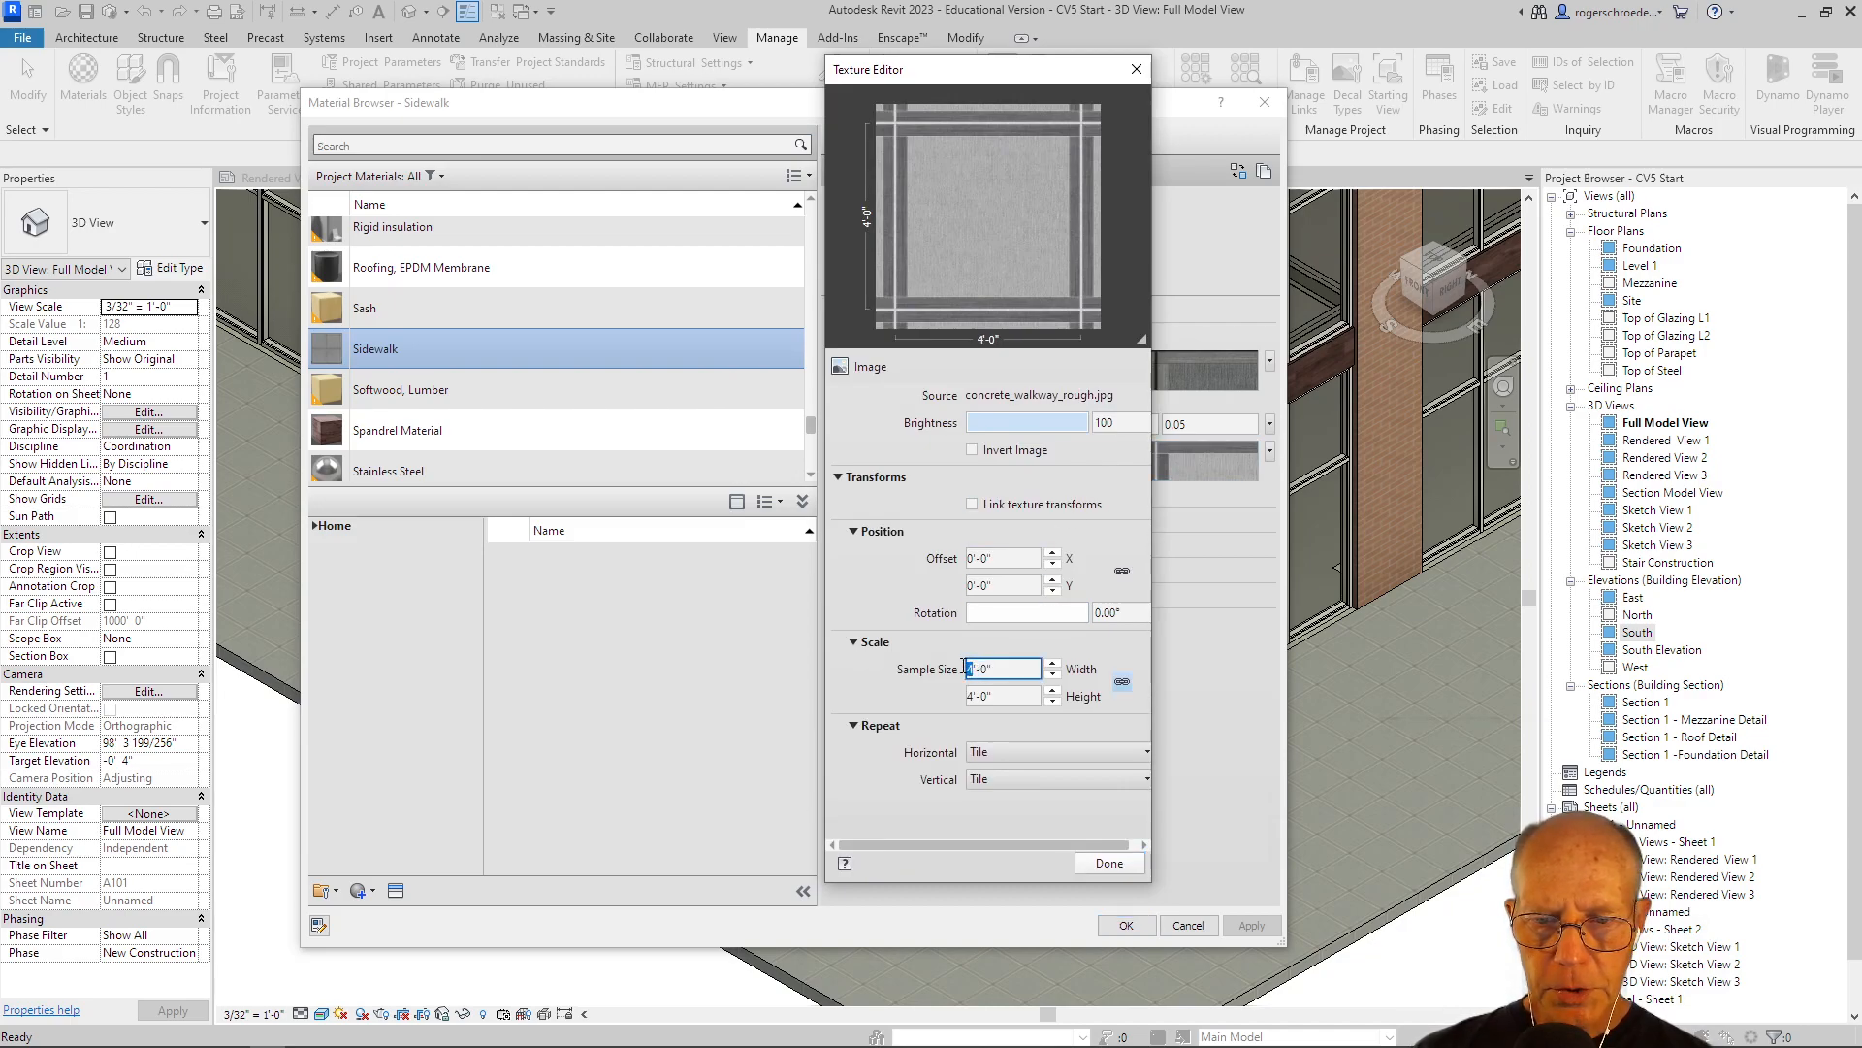
pyautogui.doubleClick(976, 696)
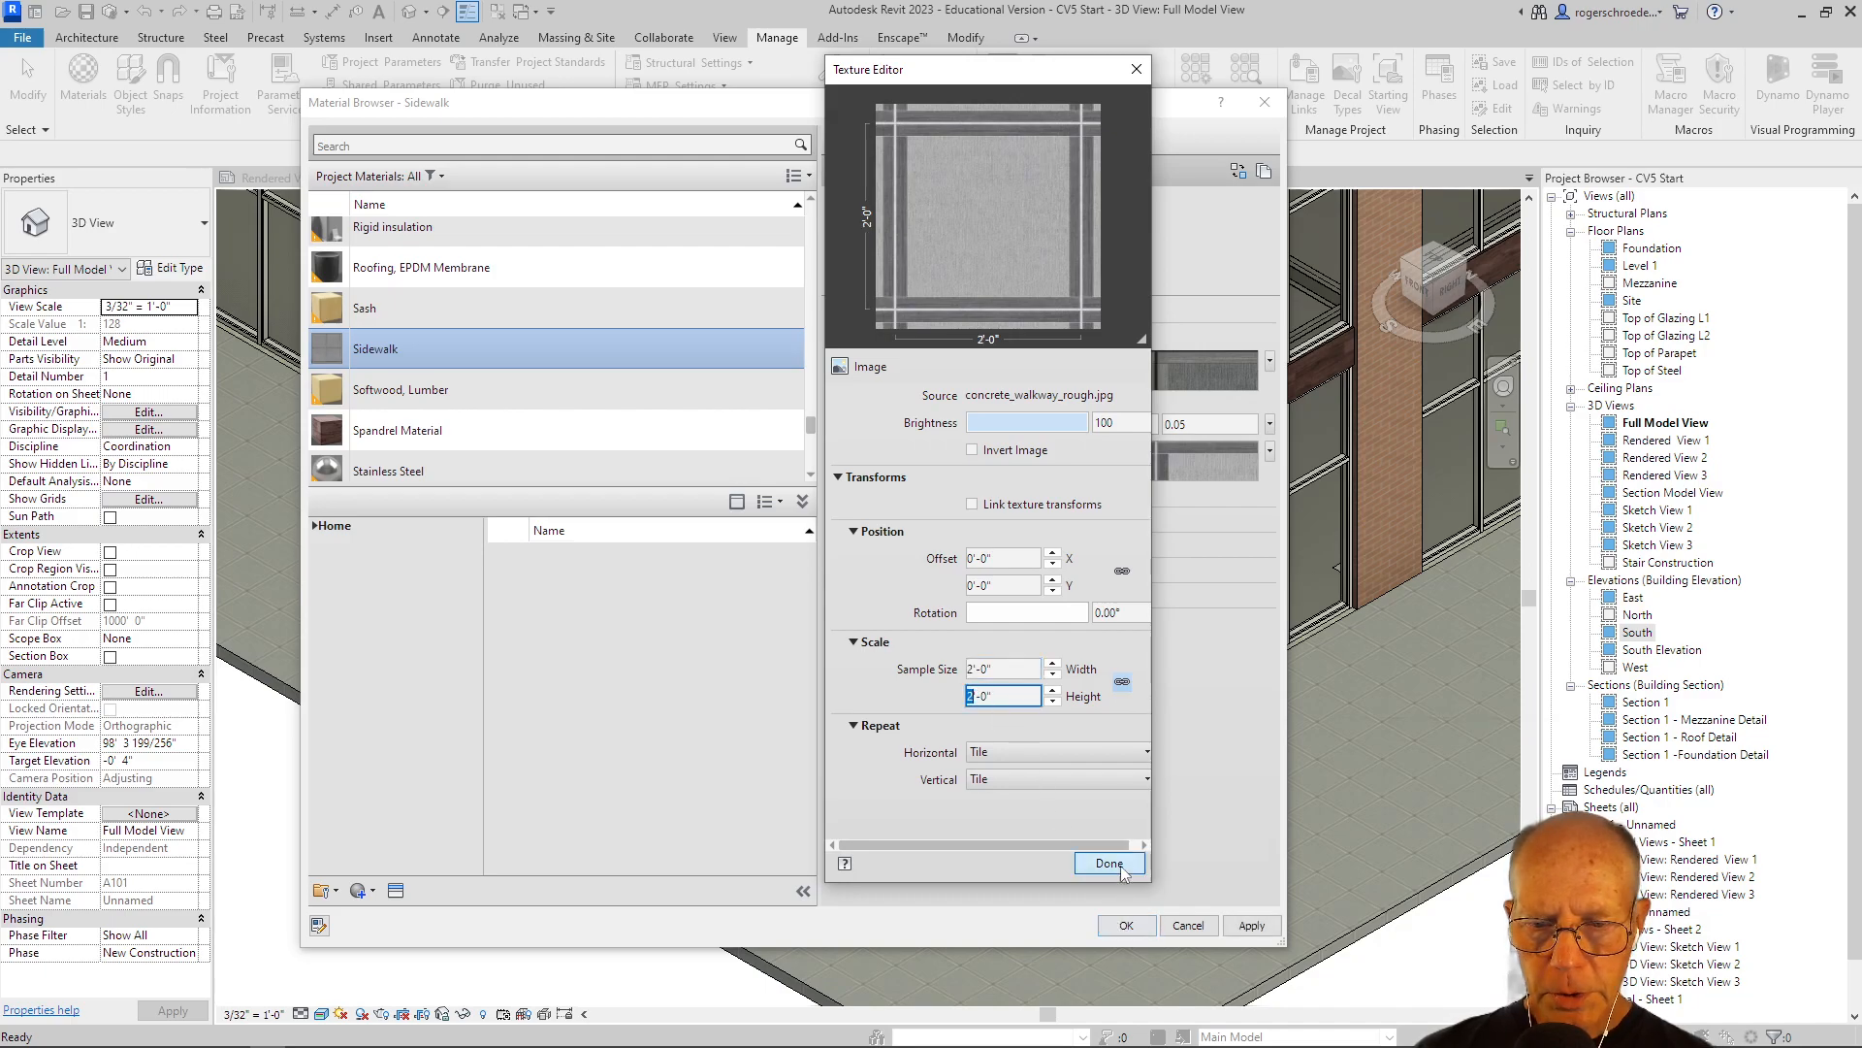
pyautogui.click(1109, 863)
pyautogui.click(1240, 927)
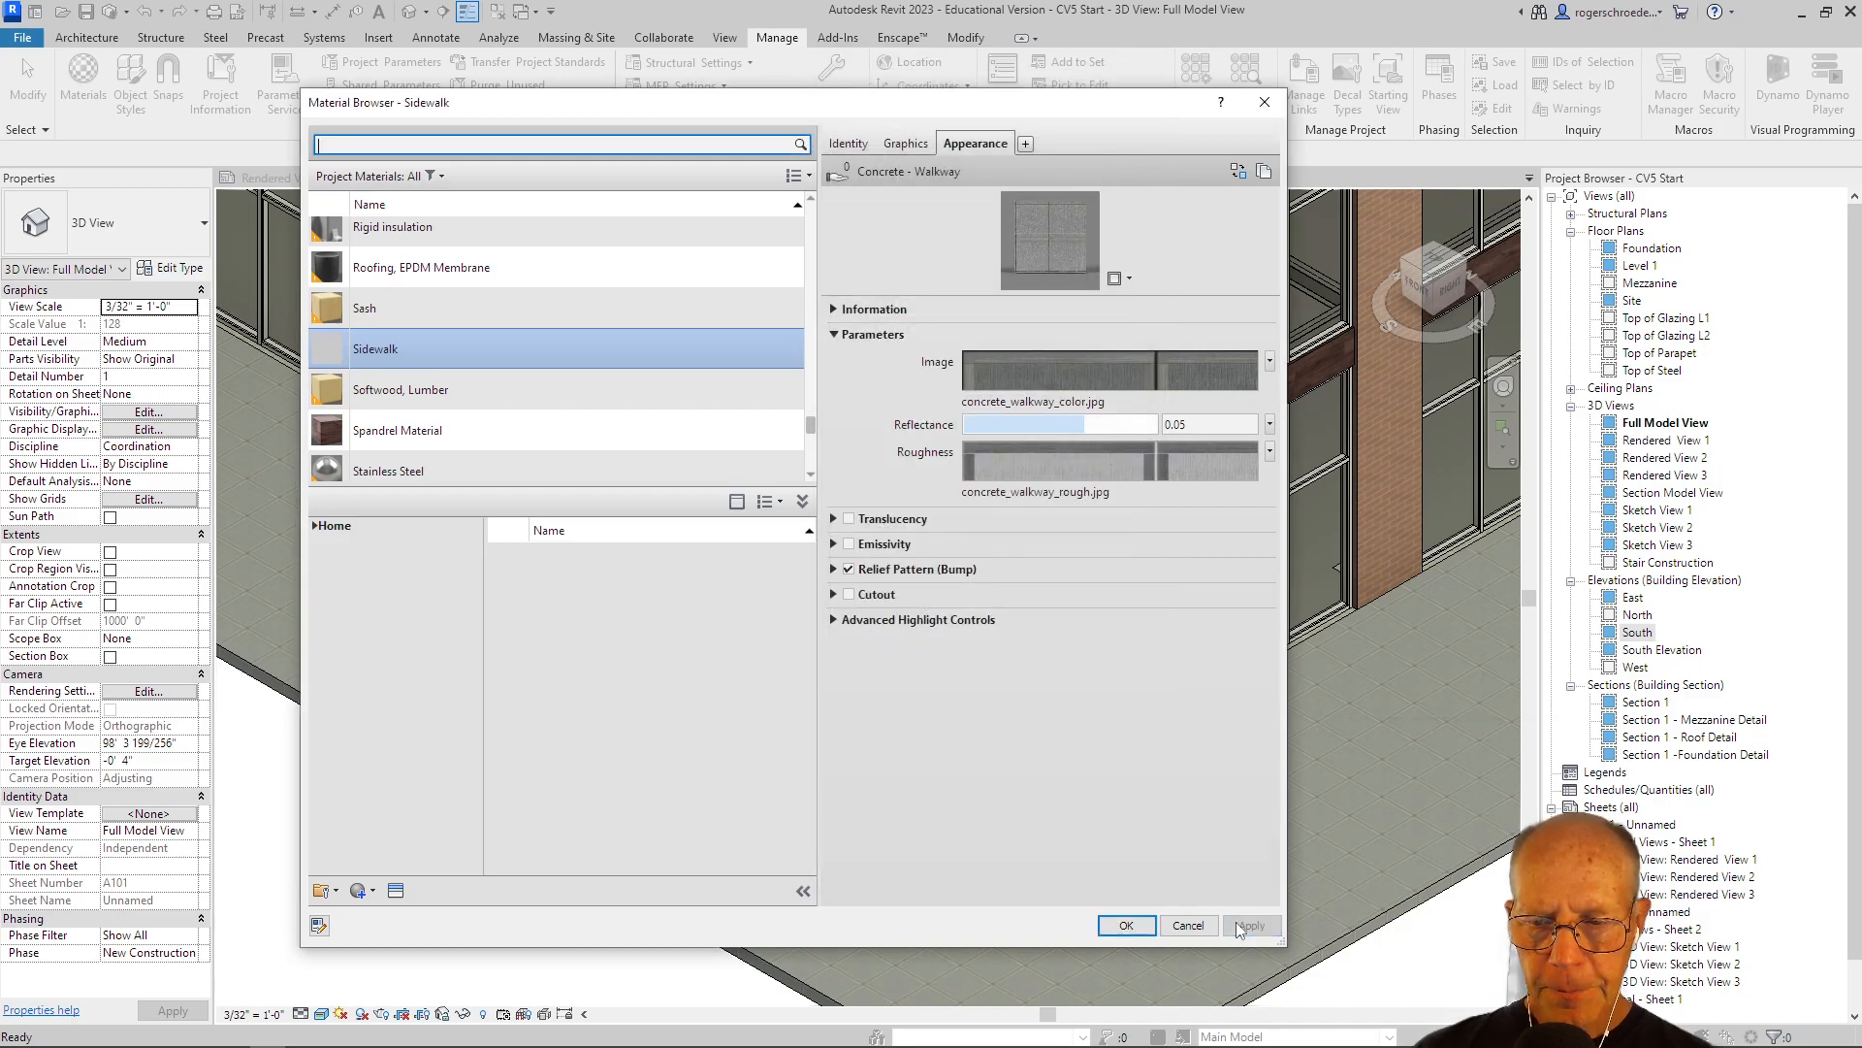
pyautogui.click(1125, 926)
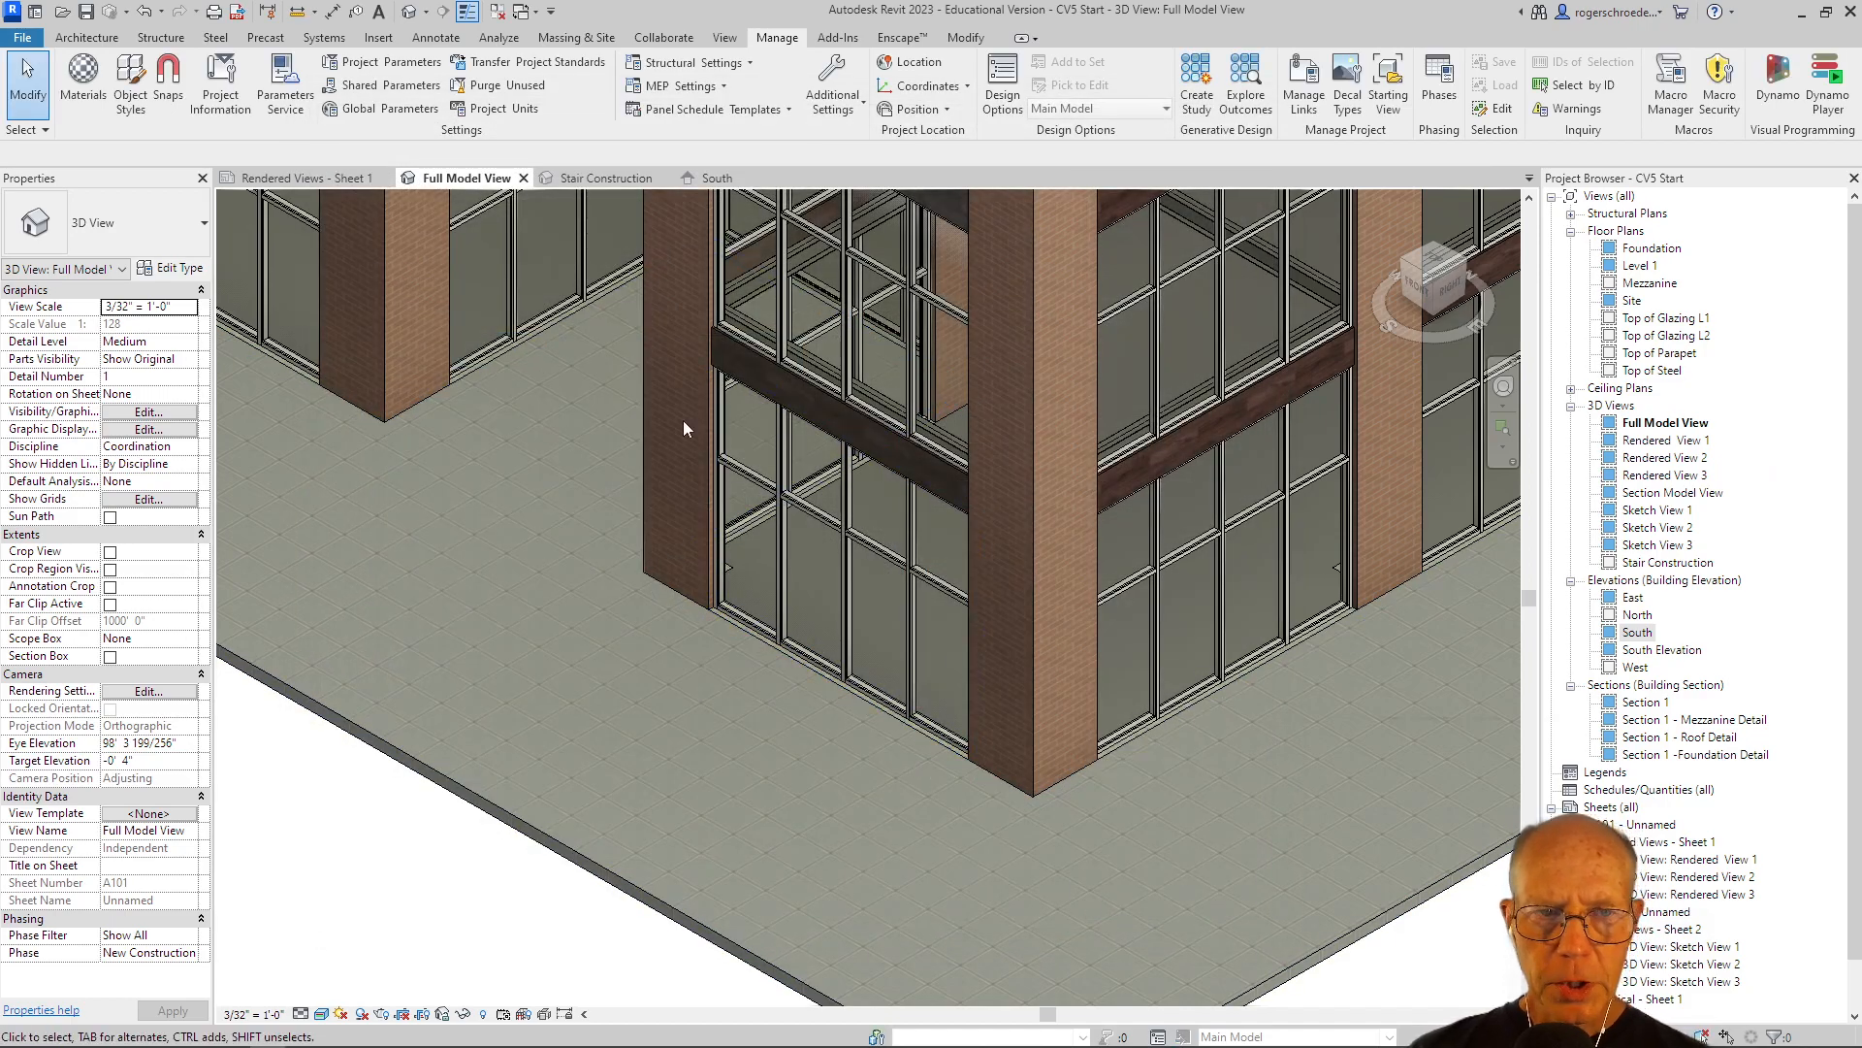
# Reopen the Sidewalk material and set the sample size of its color image, concrete_walkway_color.jpg, to 48".
pyautogui.click(83, 78)
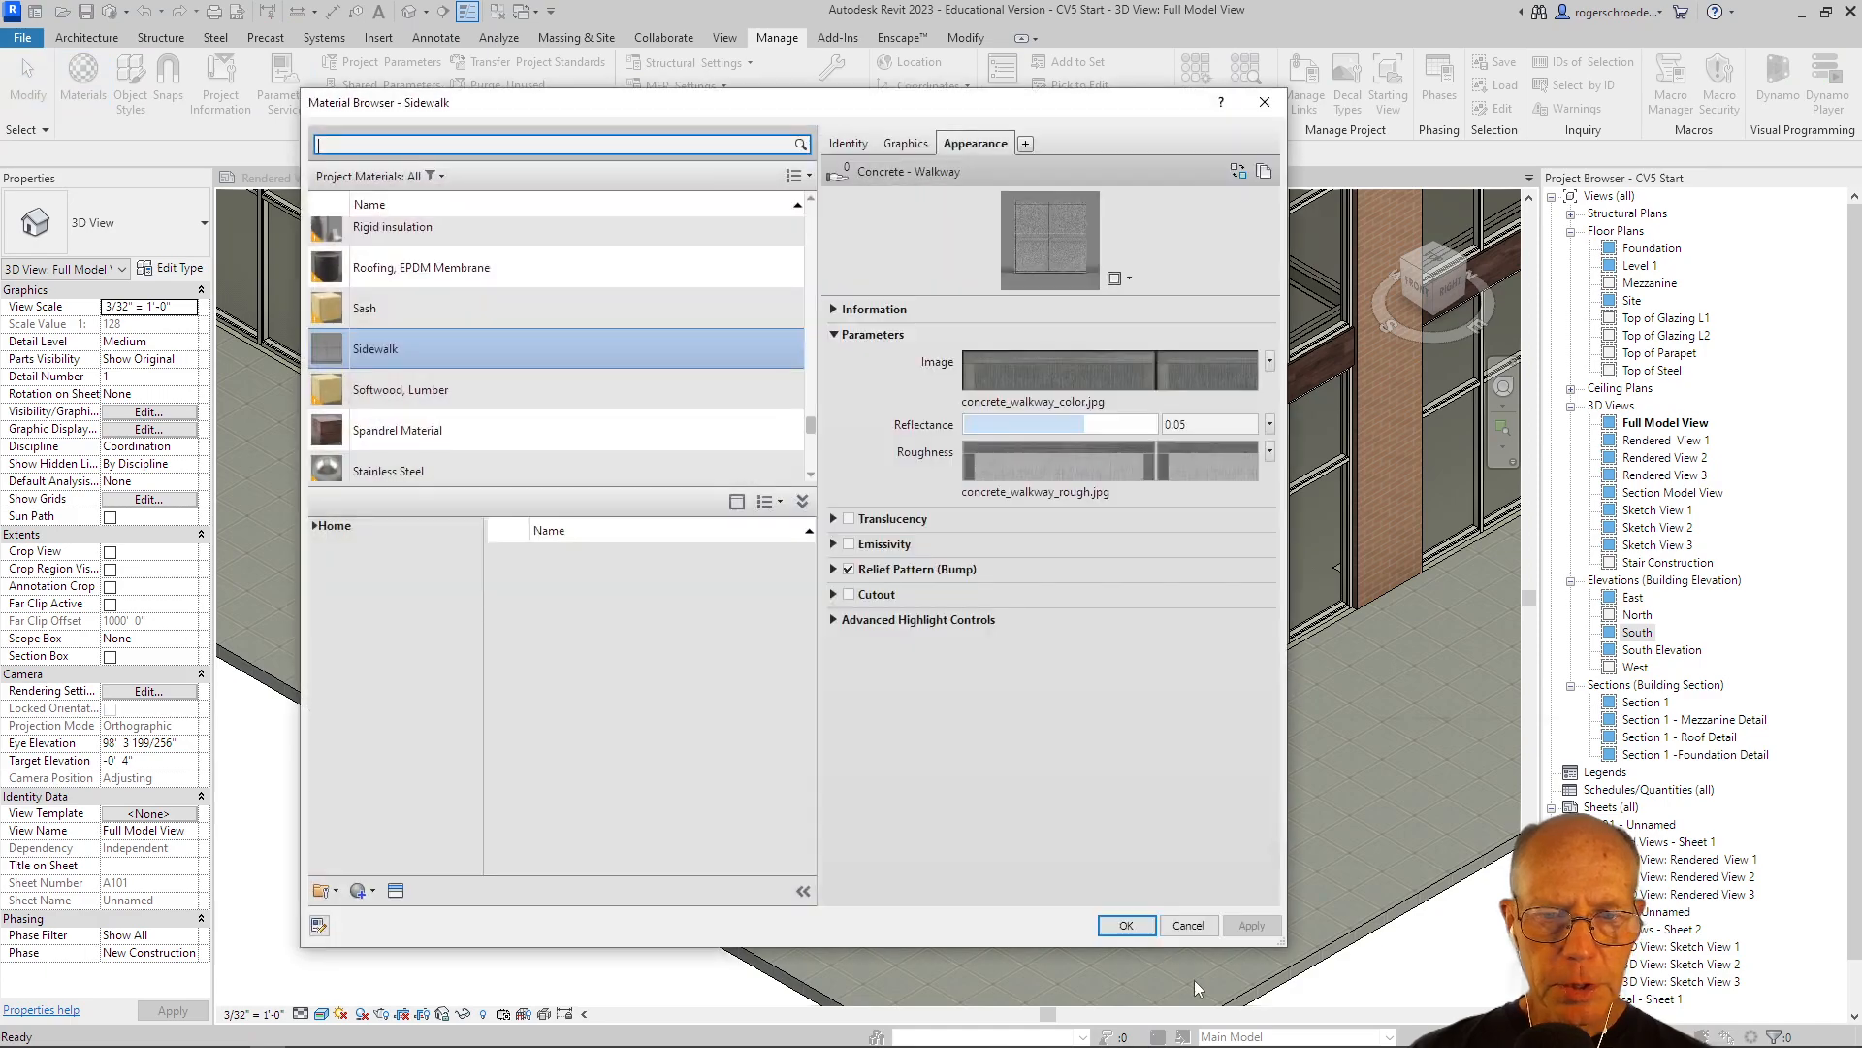
pyautogui.click(989, 371)
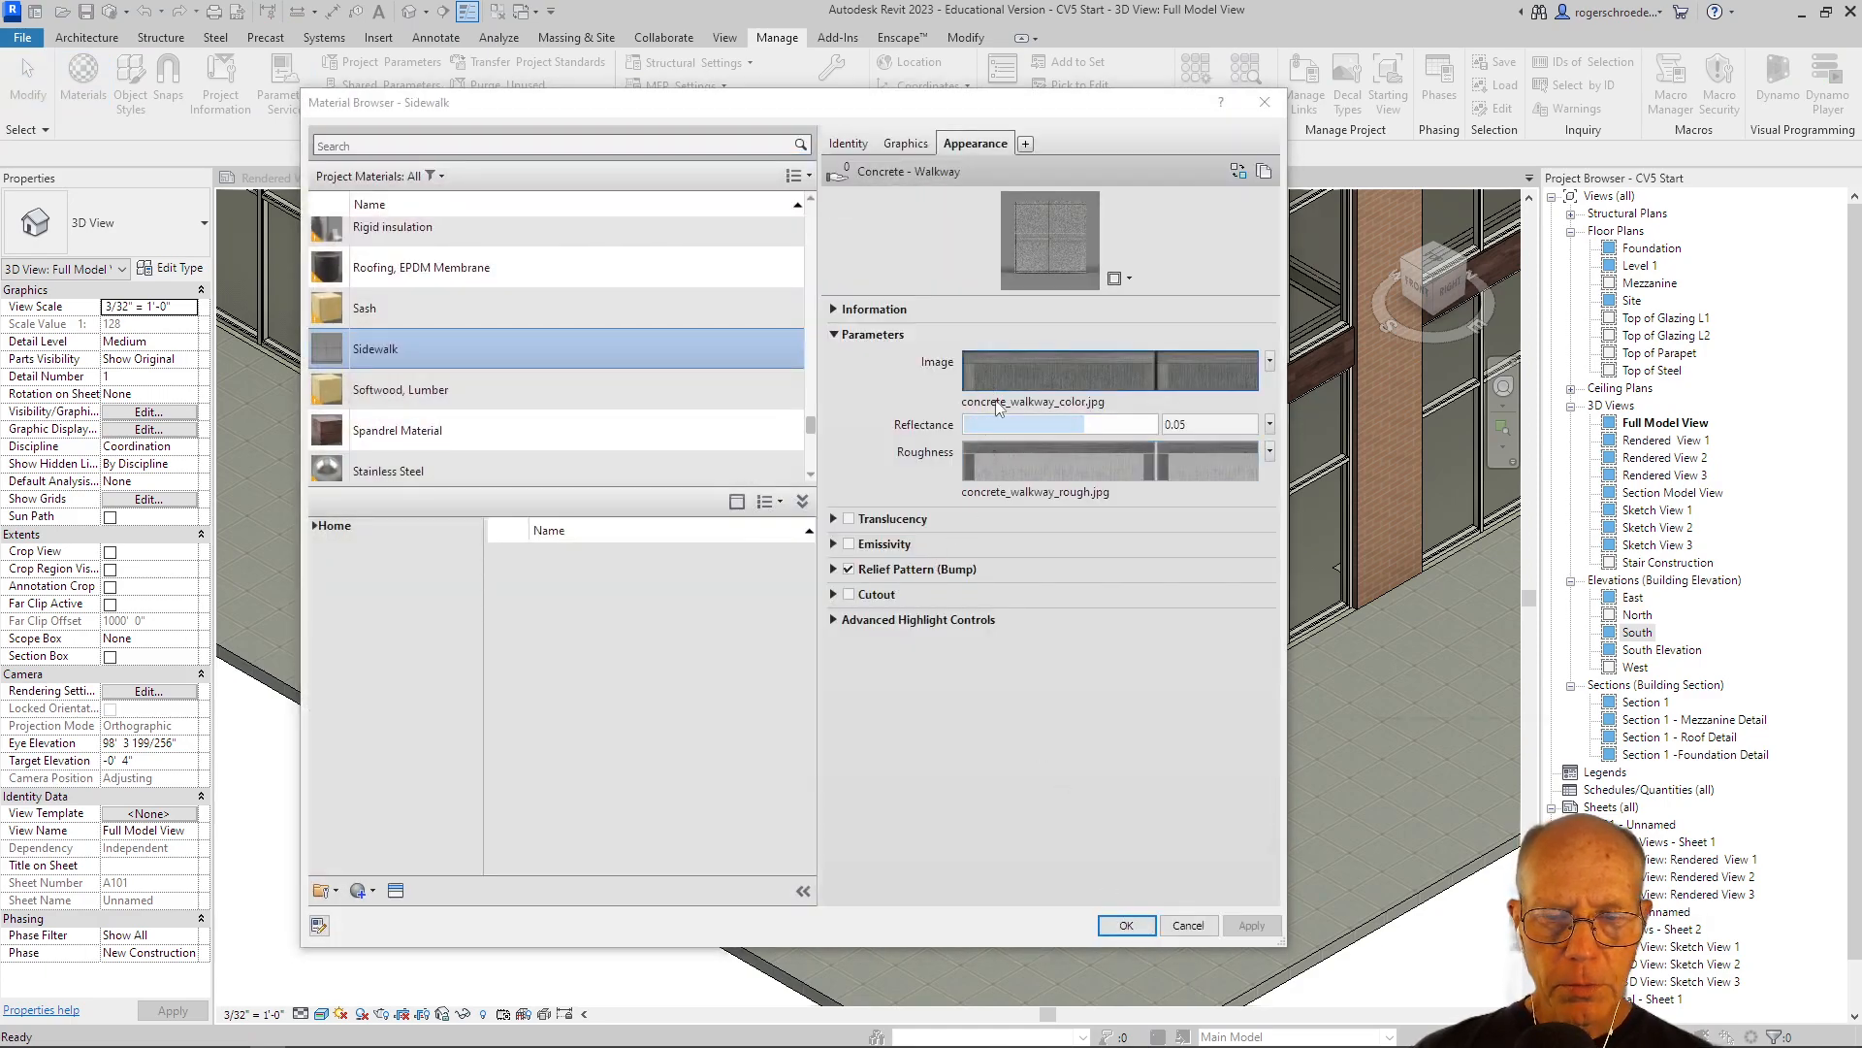
pyautogui.click(984, 668)
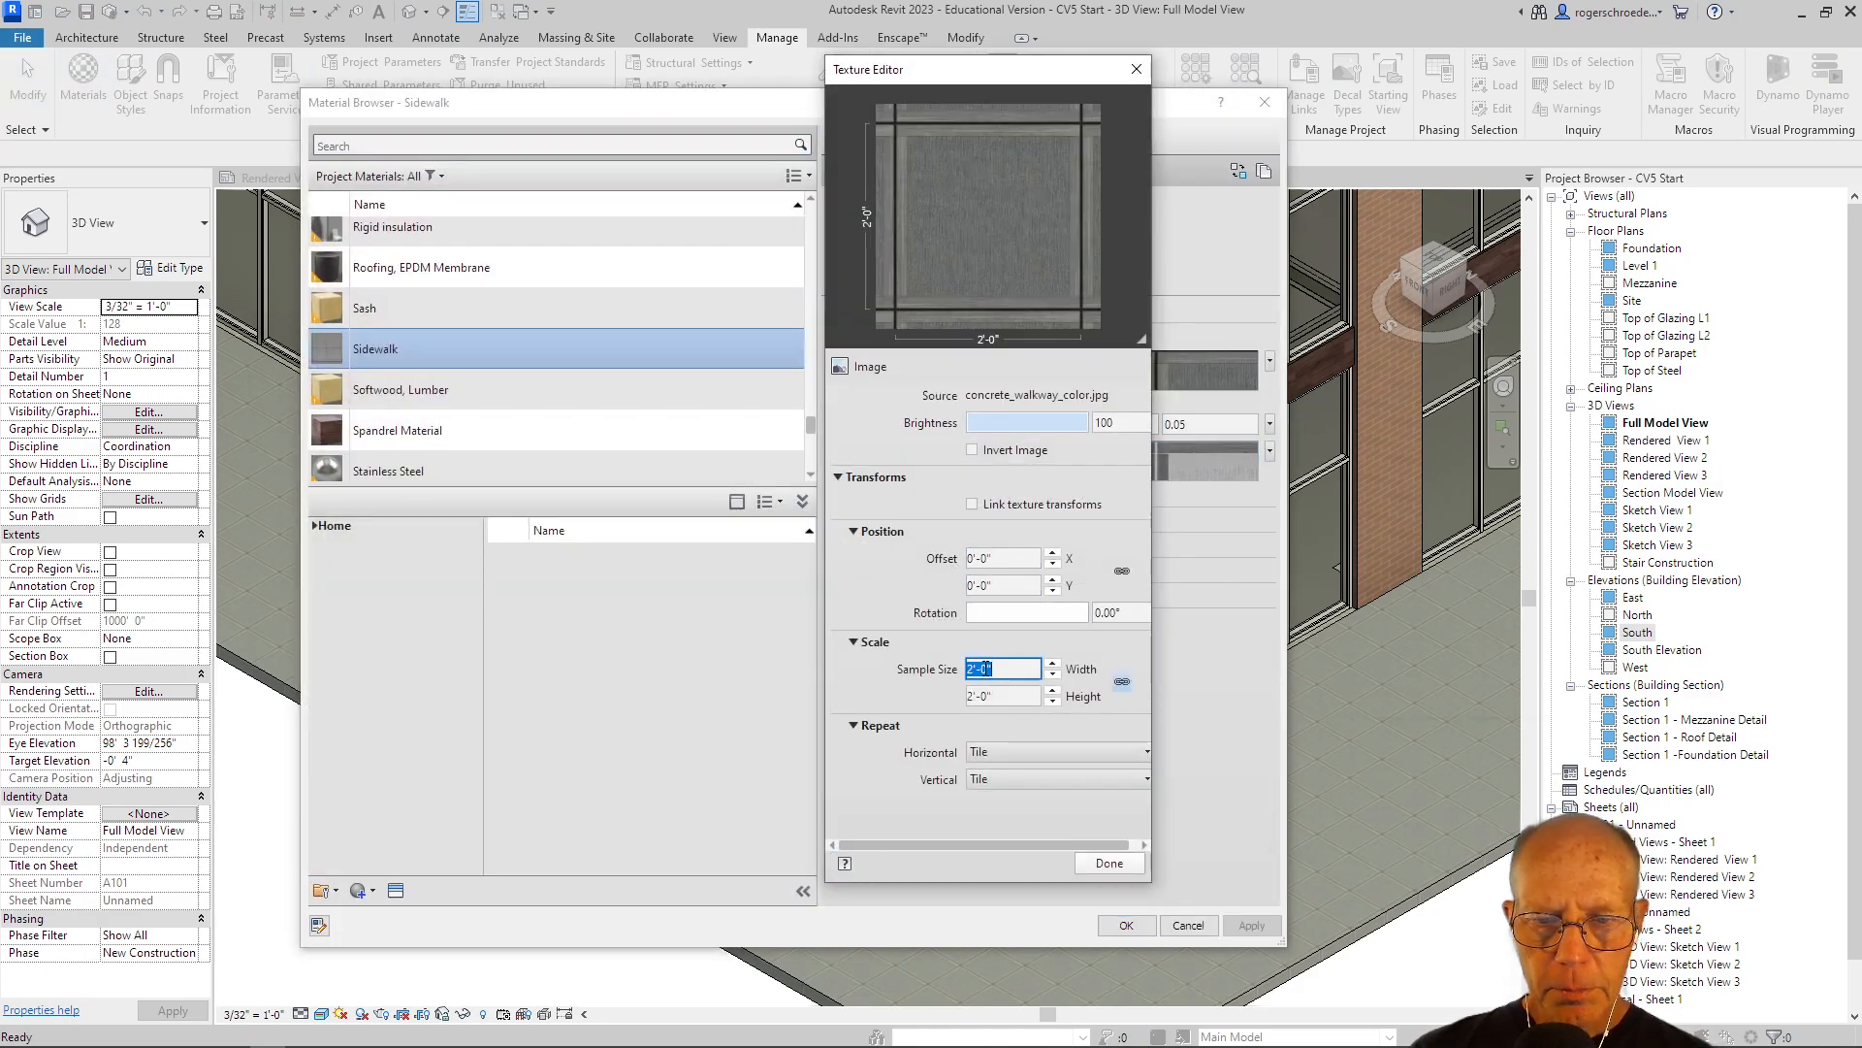
pyautogui.write('48')
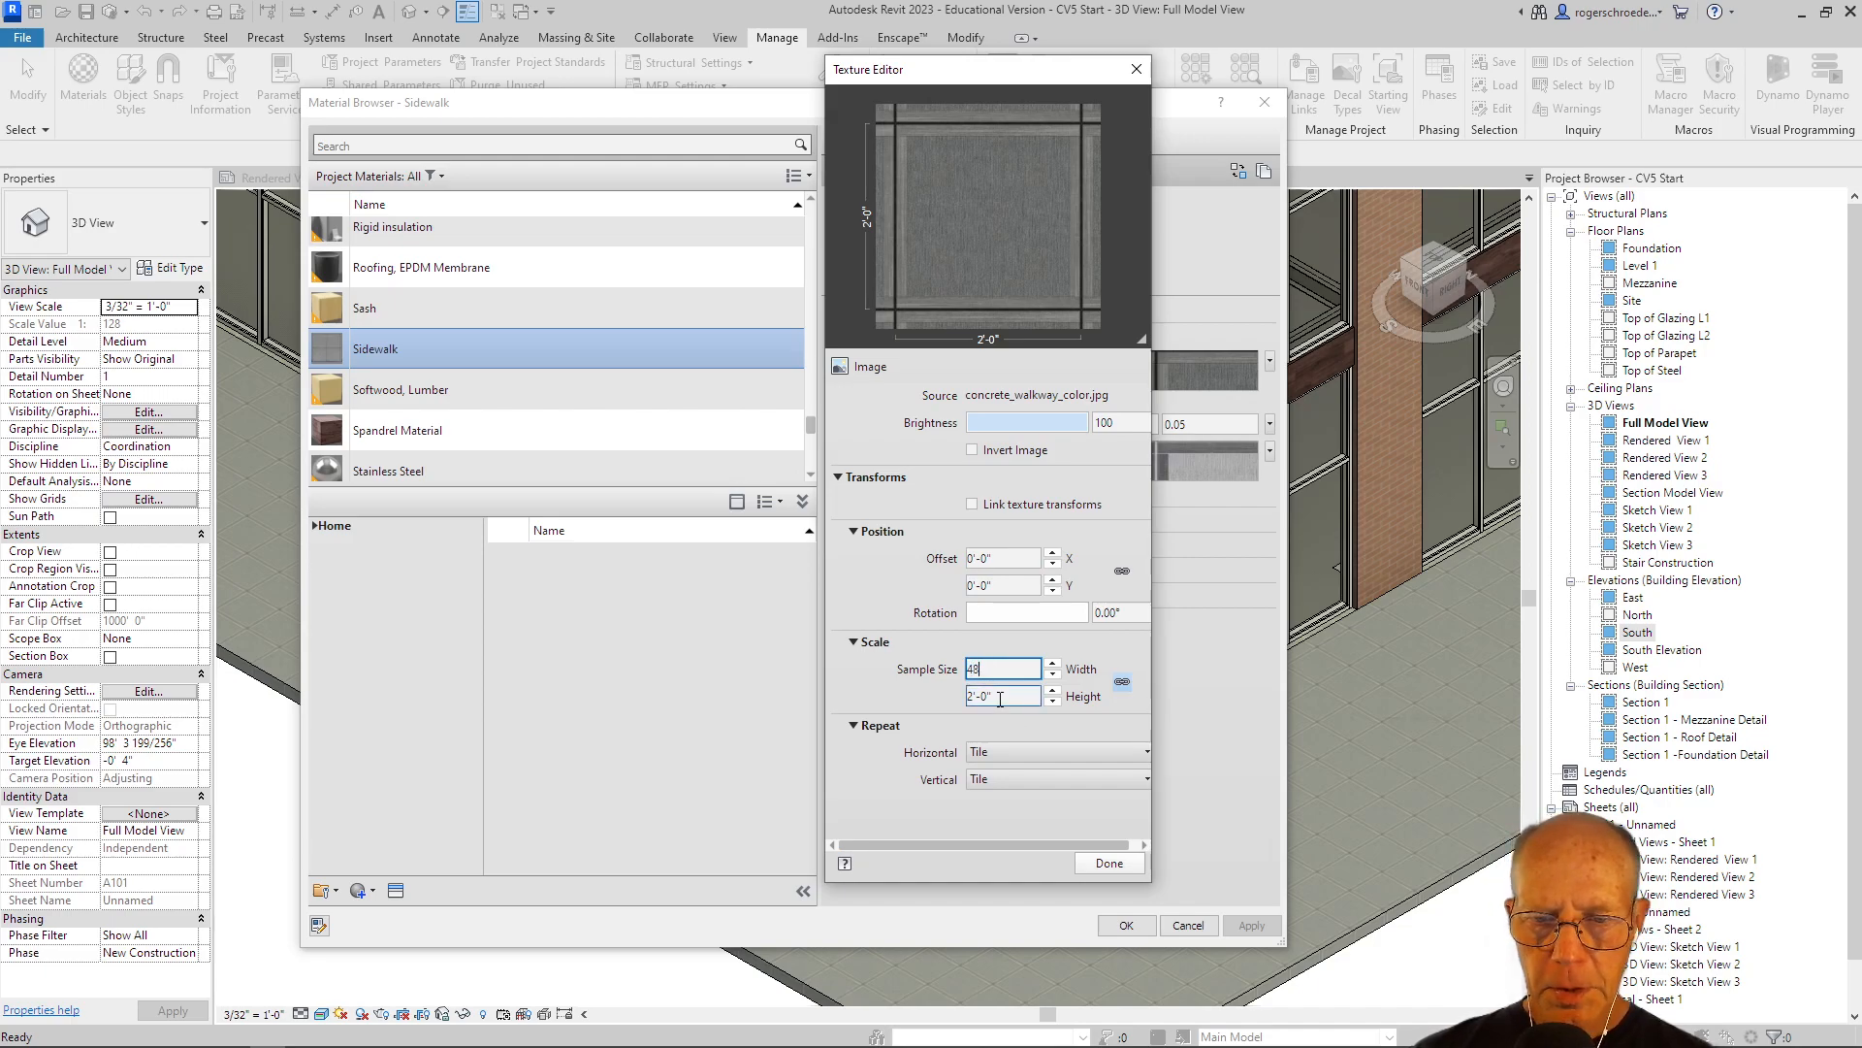
pyautogui.press('Tab')
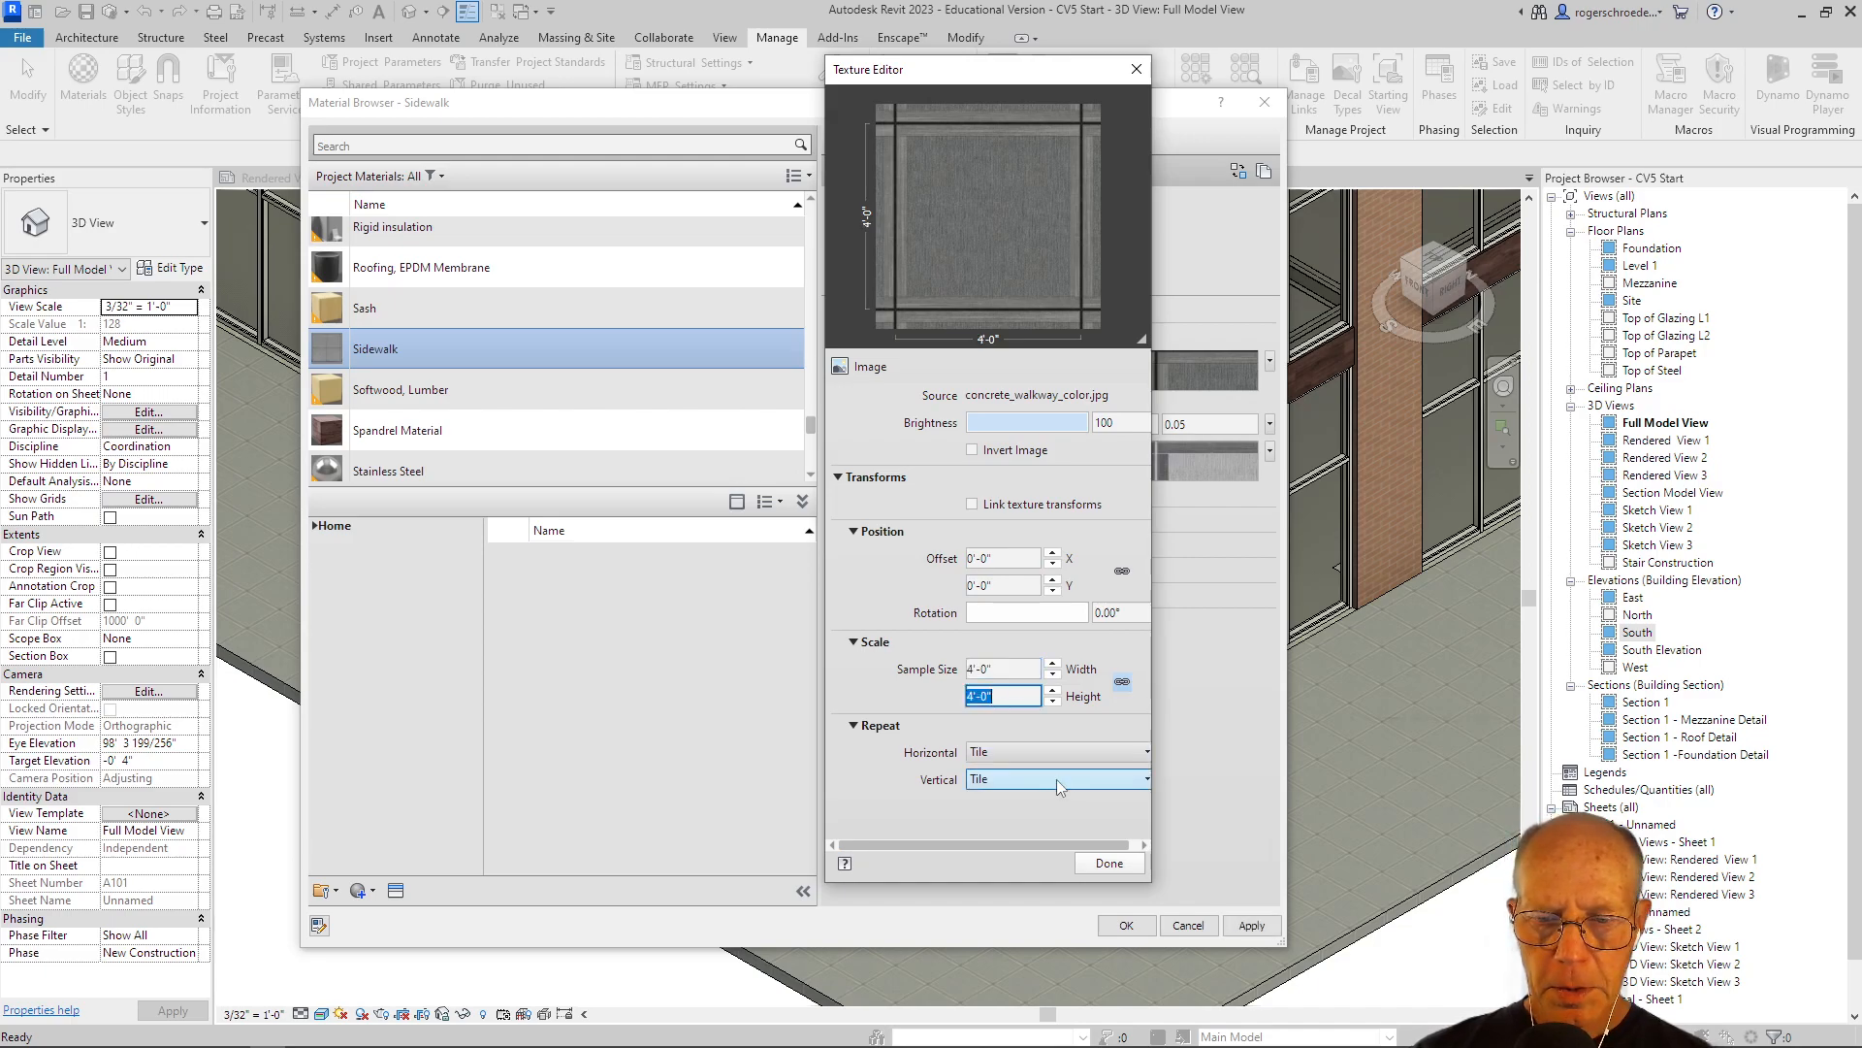
pyautogui.click(1110, 863)
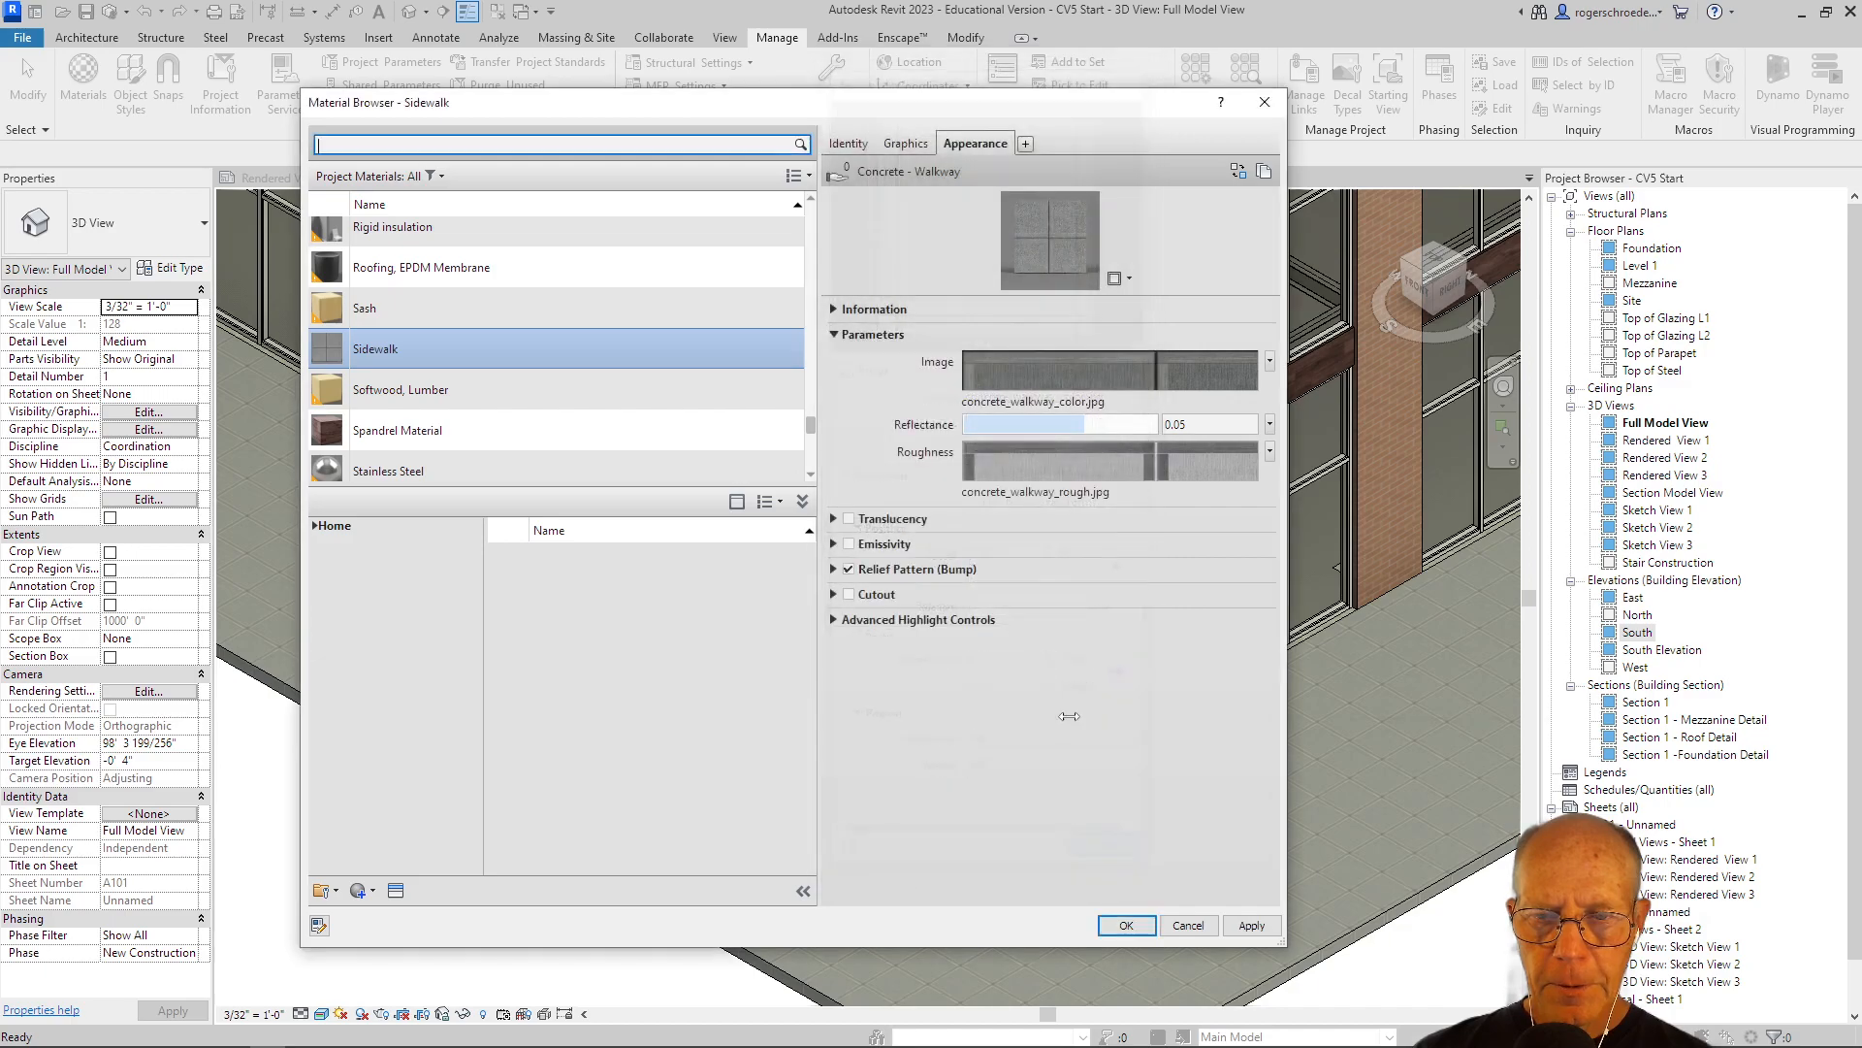
# Set the sample size of the roughness image, concrete_walkway_rough.jpg, to 4'-0", apply it and accept the Sidewalk material.
pyautogui.click(1056, 479)
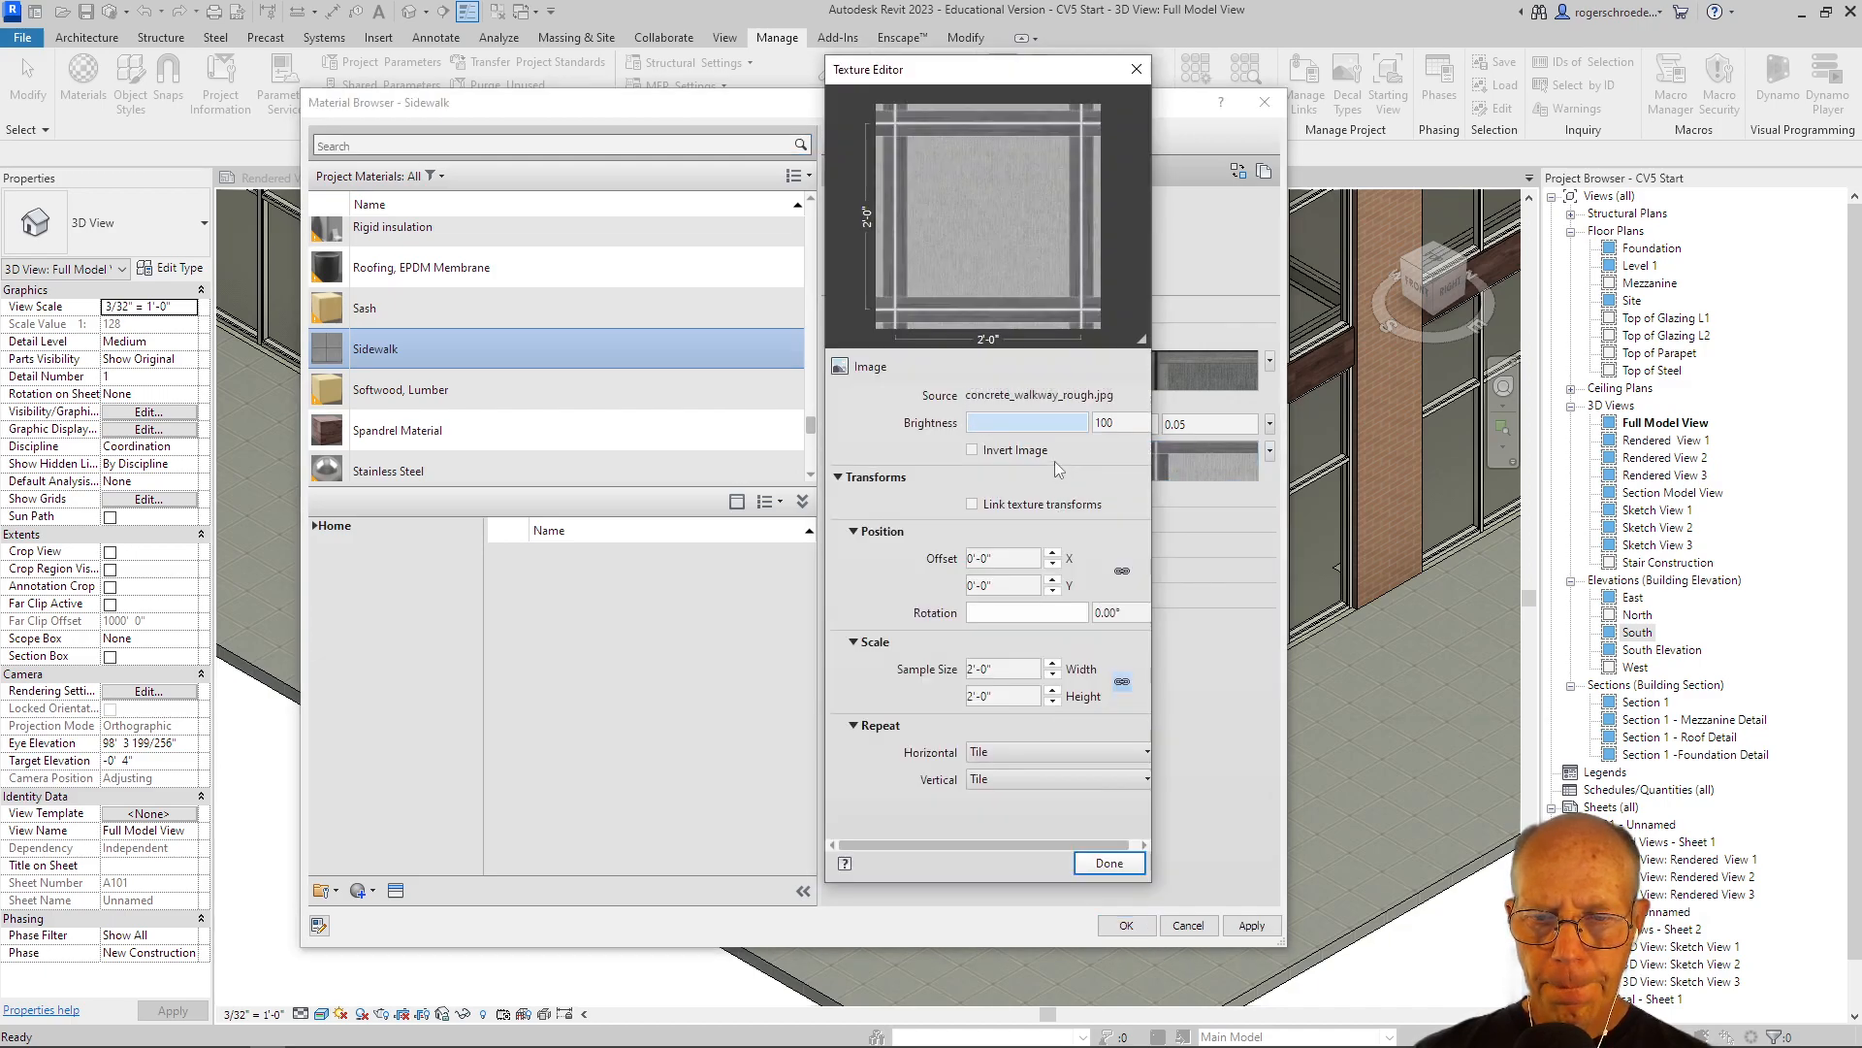
pyautogui.moveTo(1028, 670); pyautogui.dragTo(944, 648)
pyautogui.write('4')
pyautogui.click(1009, 693)
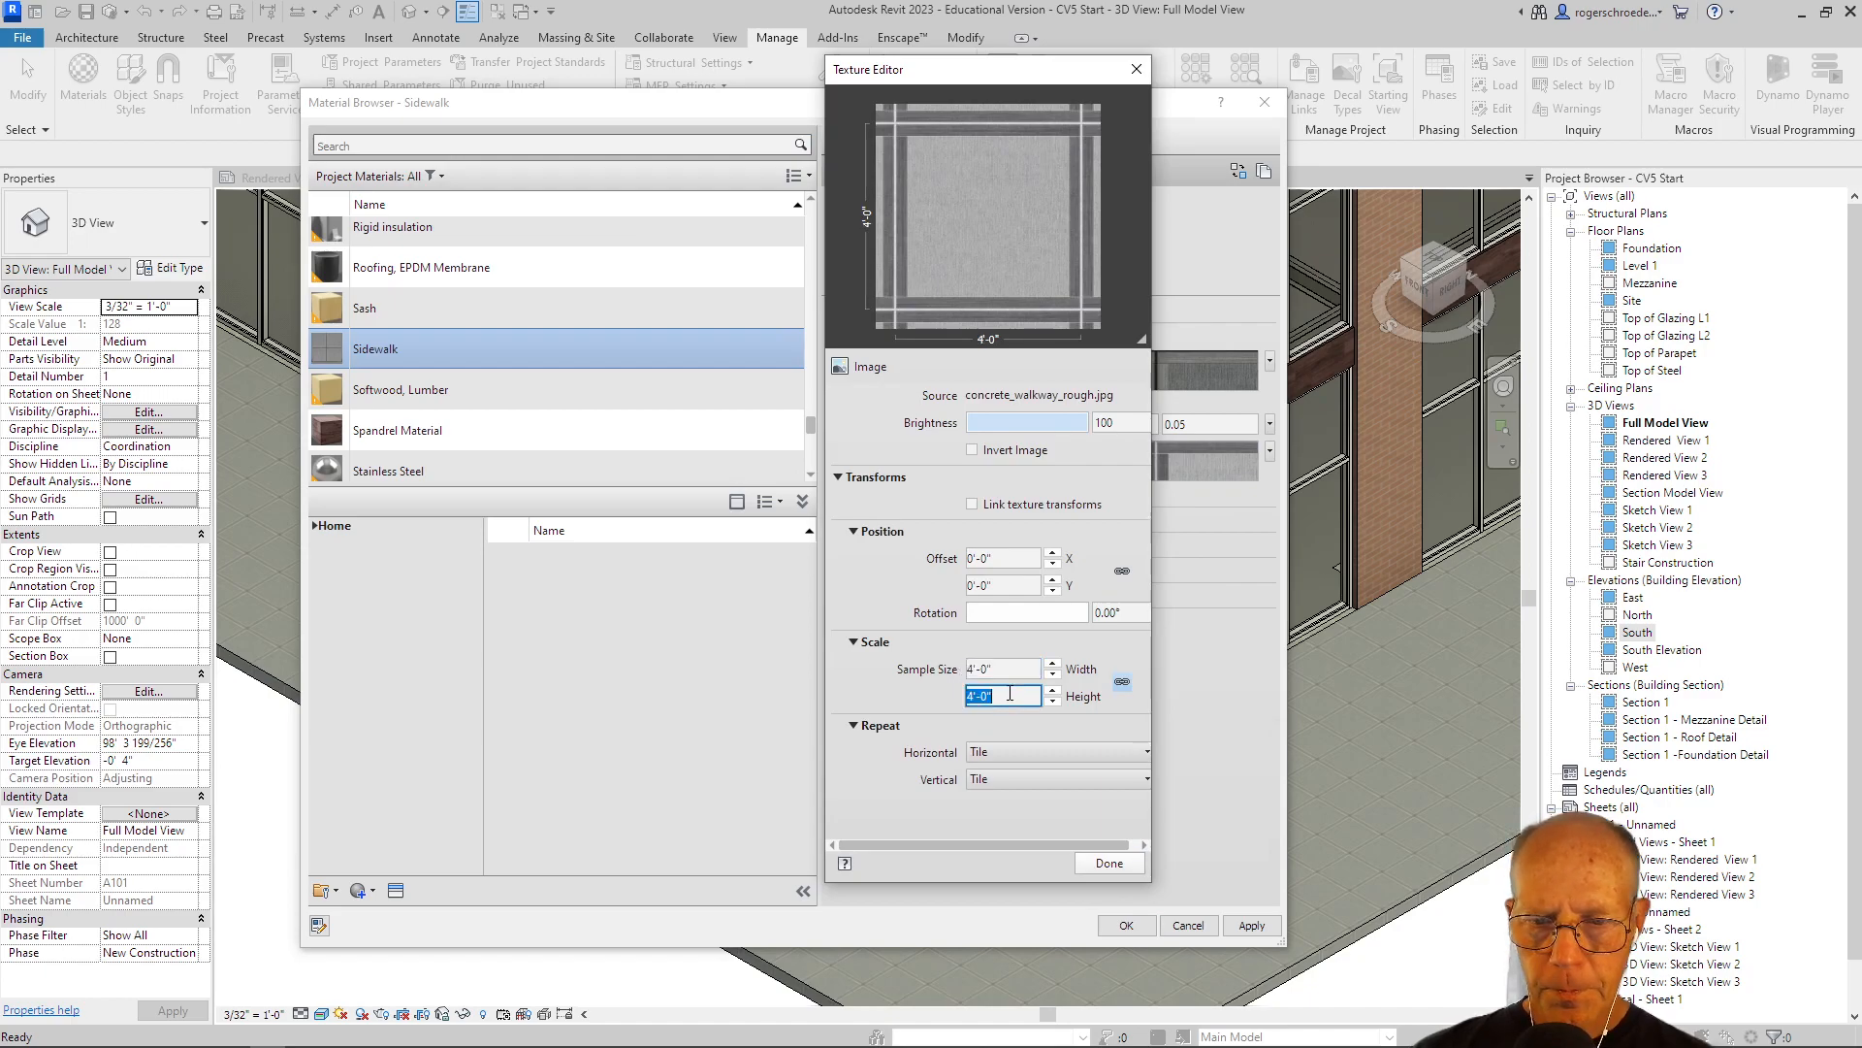
pyautogui.click(1106, 862)
pyautogui.click(1234, 929)
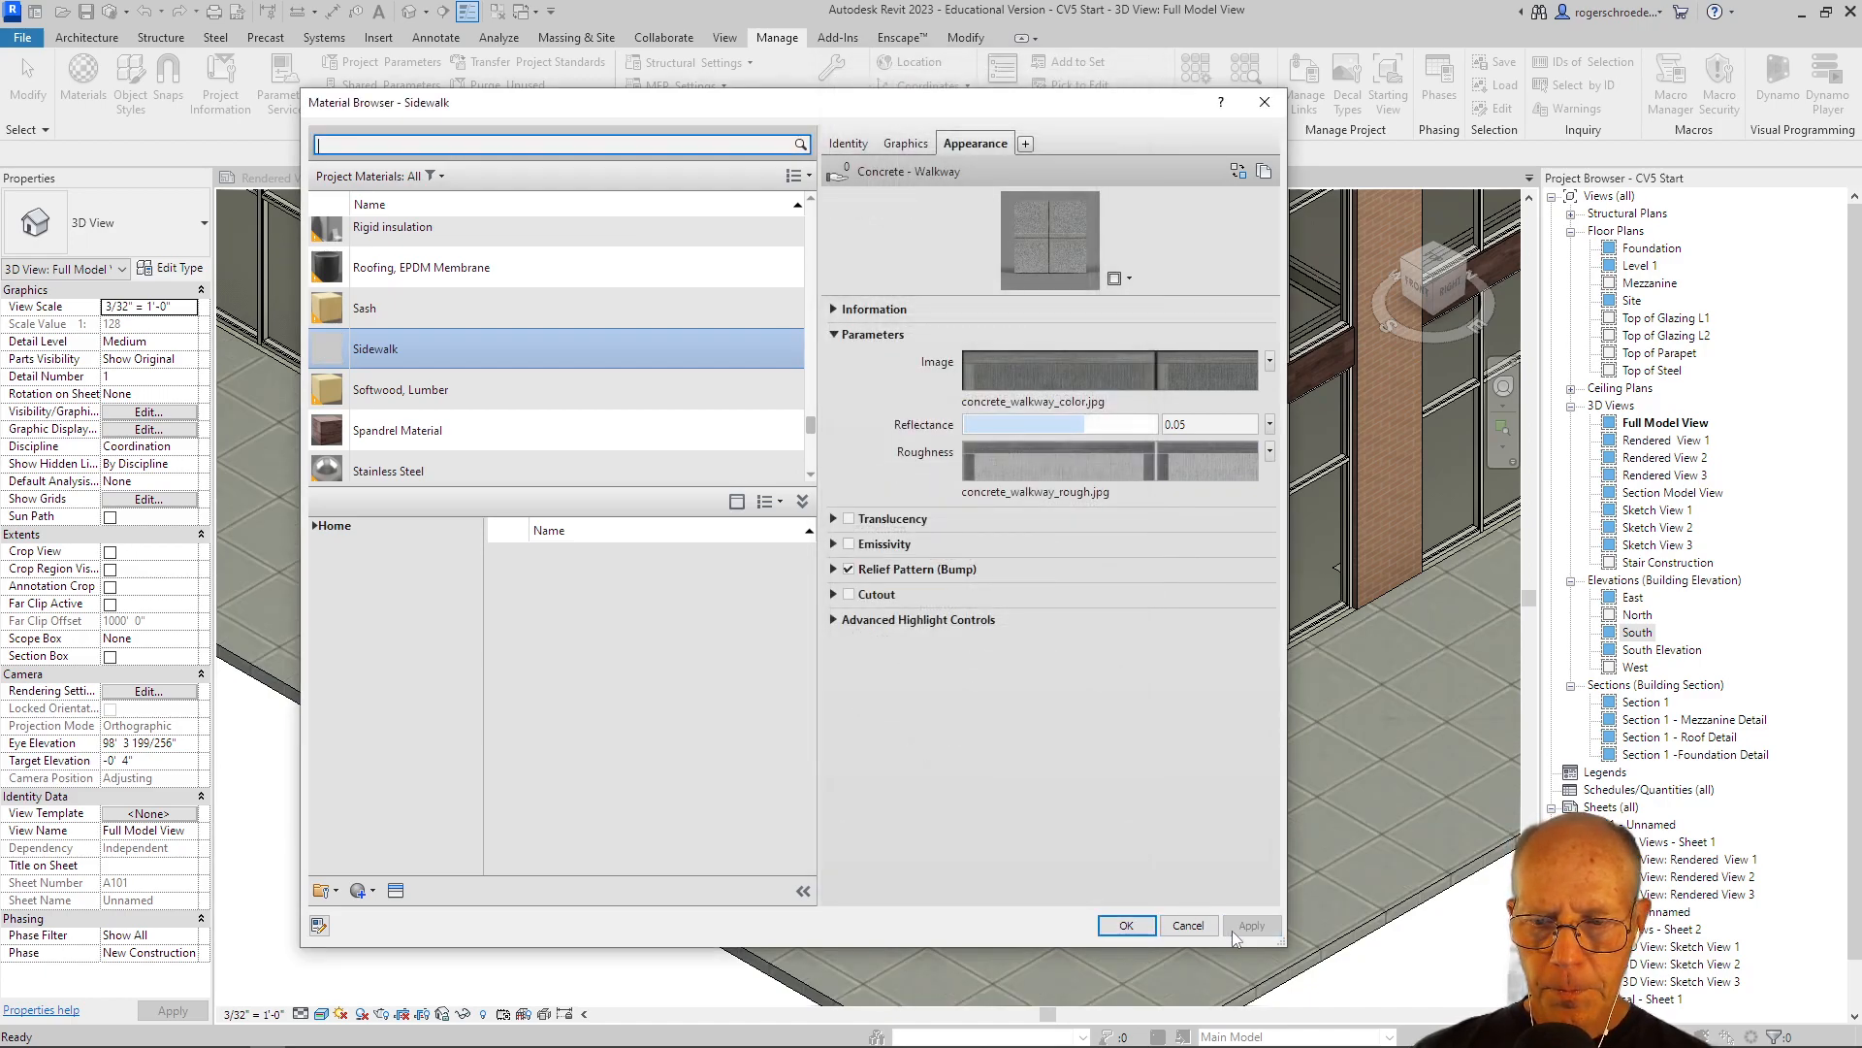
pyautogui.click(1112, 926)
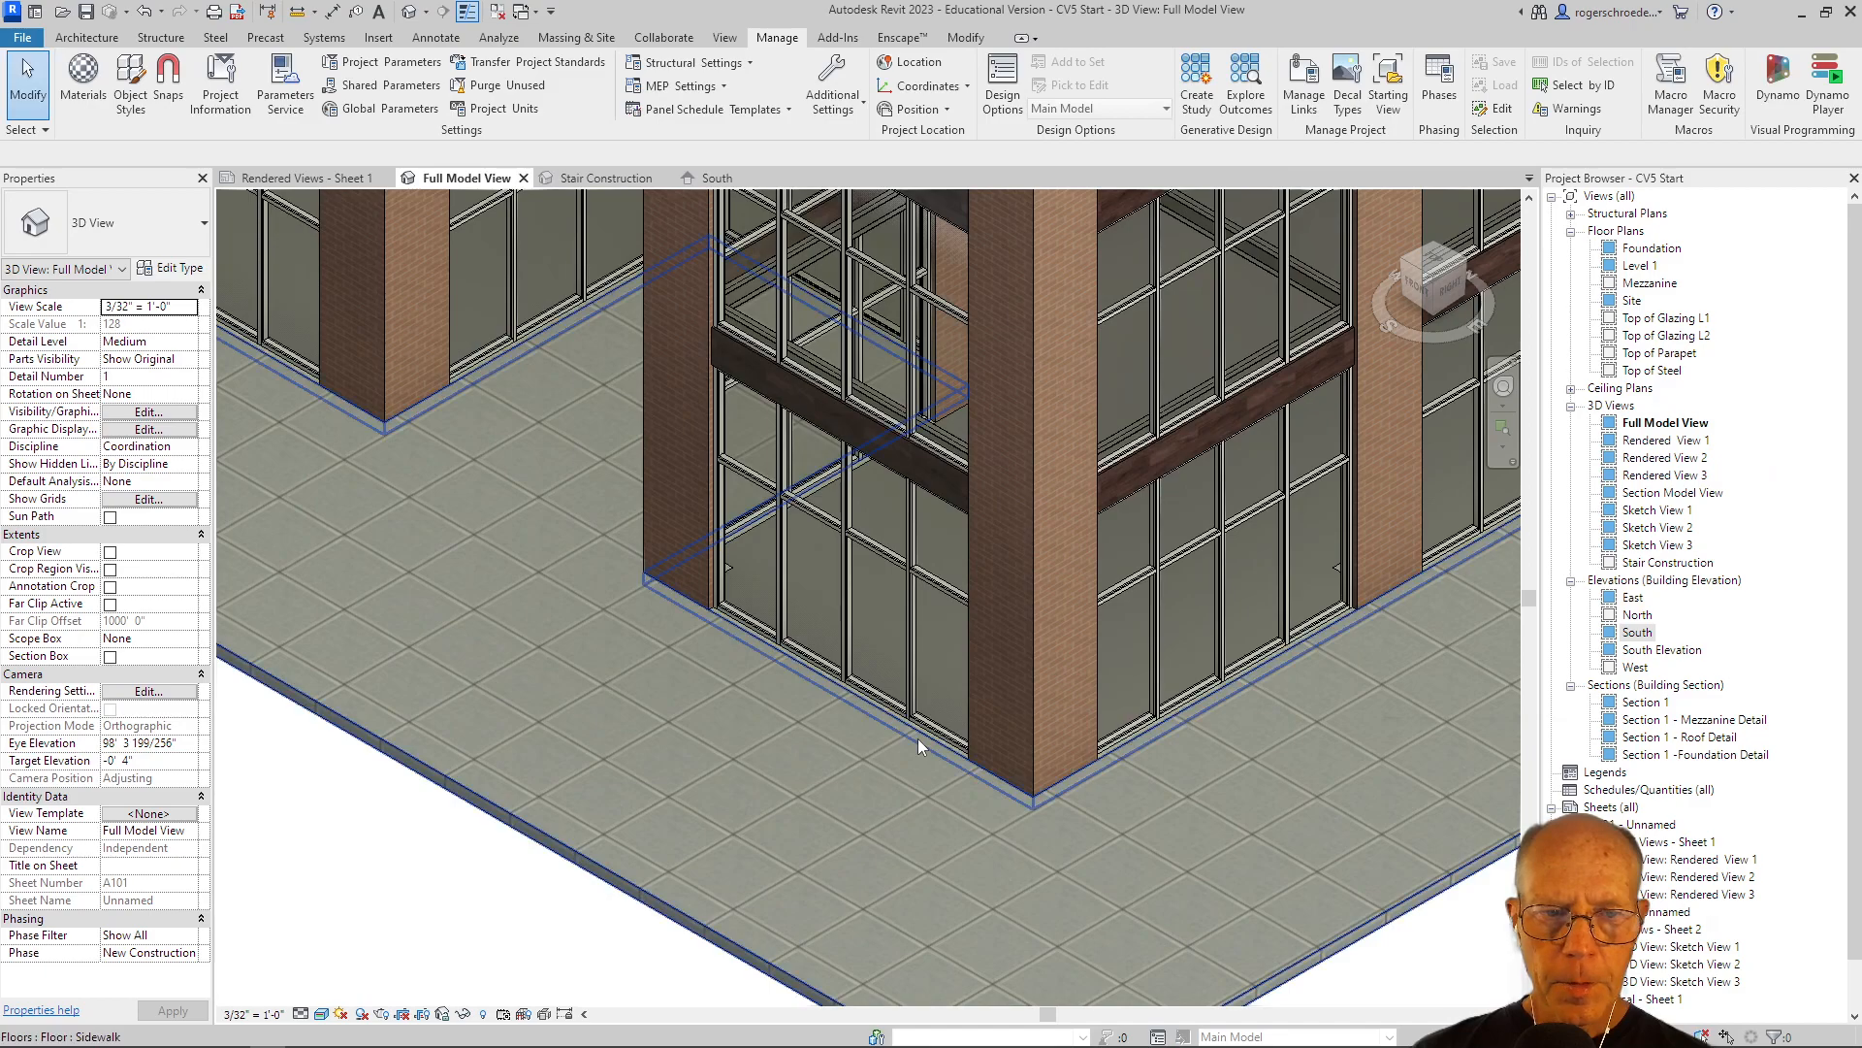
pyautogui.scroll(-3, 917, 737)
pyautogui.press('Escape')
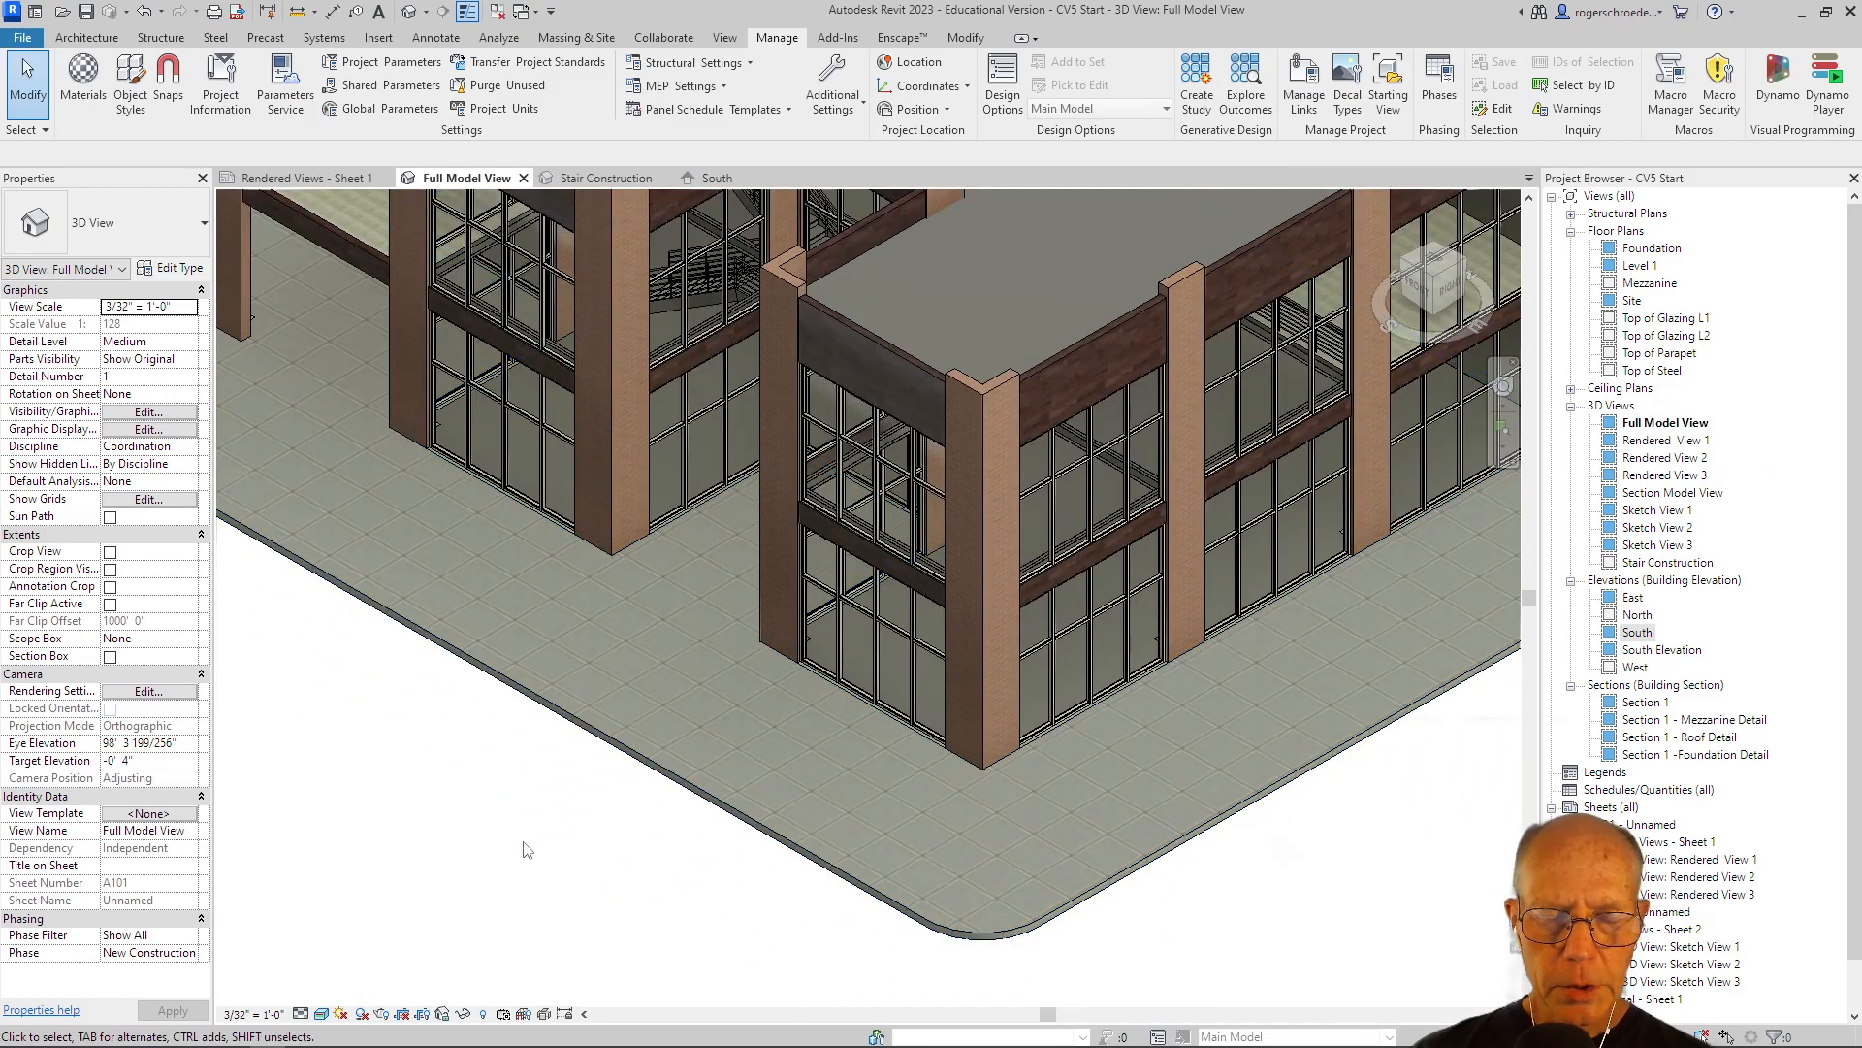